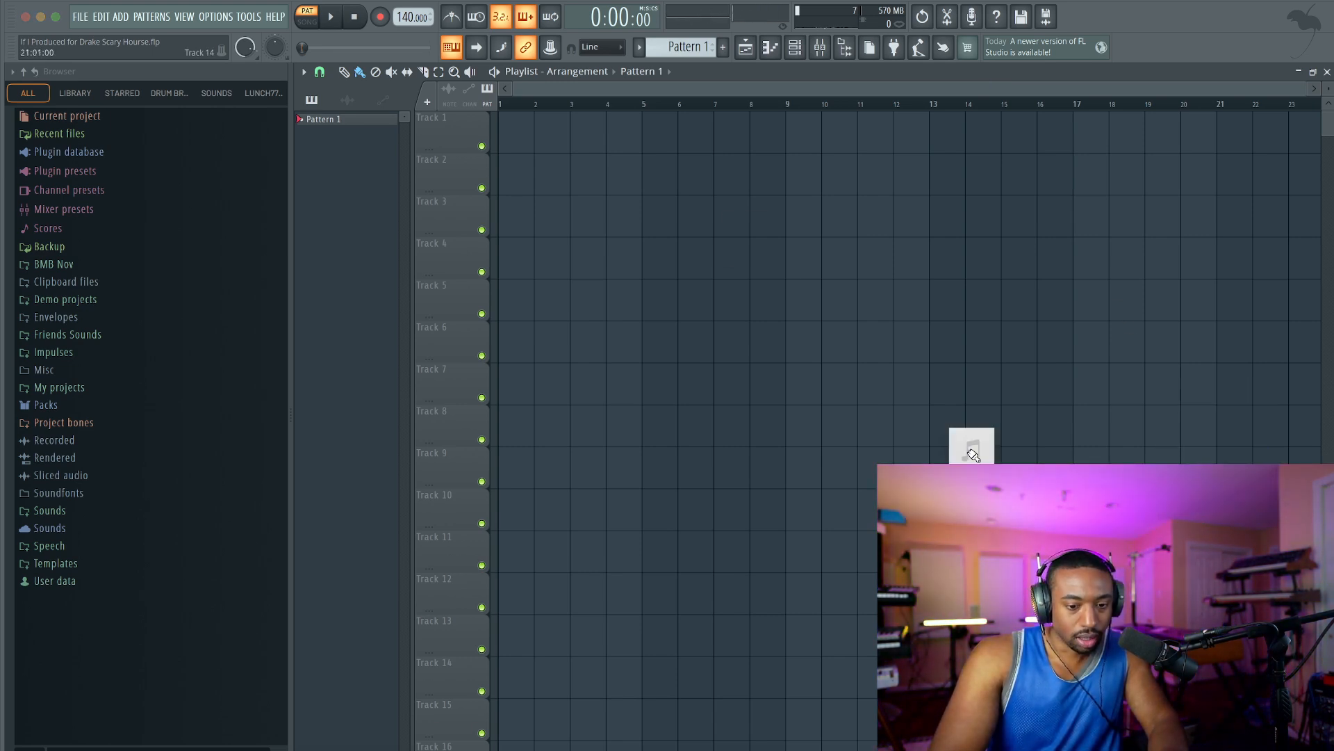
Audition the kissesinparis 90bpm C minor sample on Track 1 at about -5.3 dB gain and delete its clip.
drag(622, 174, 506, 134)
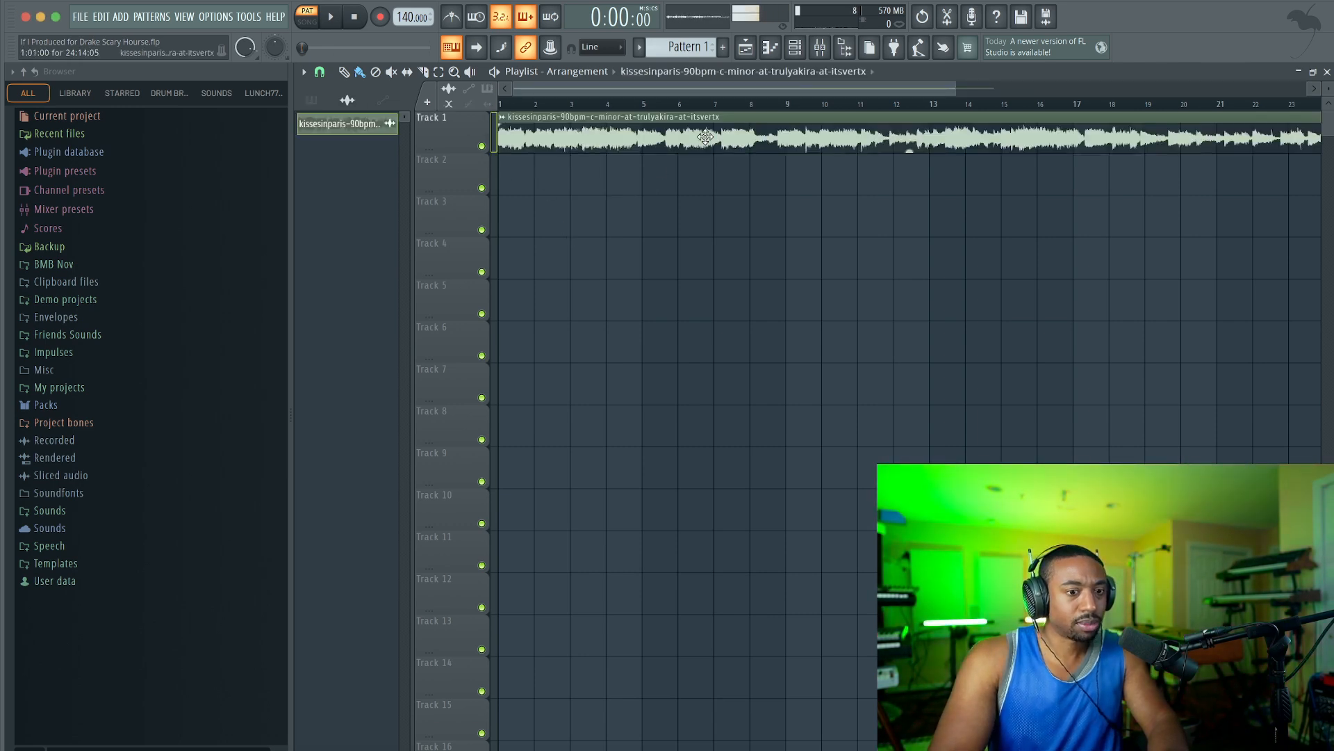
scroll(659, 169, down, 2)
drag(797, 143, 801, 149)
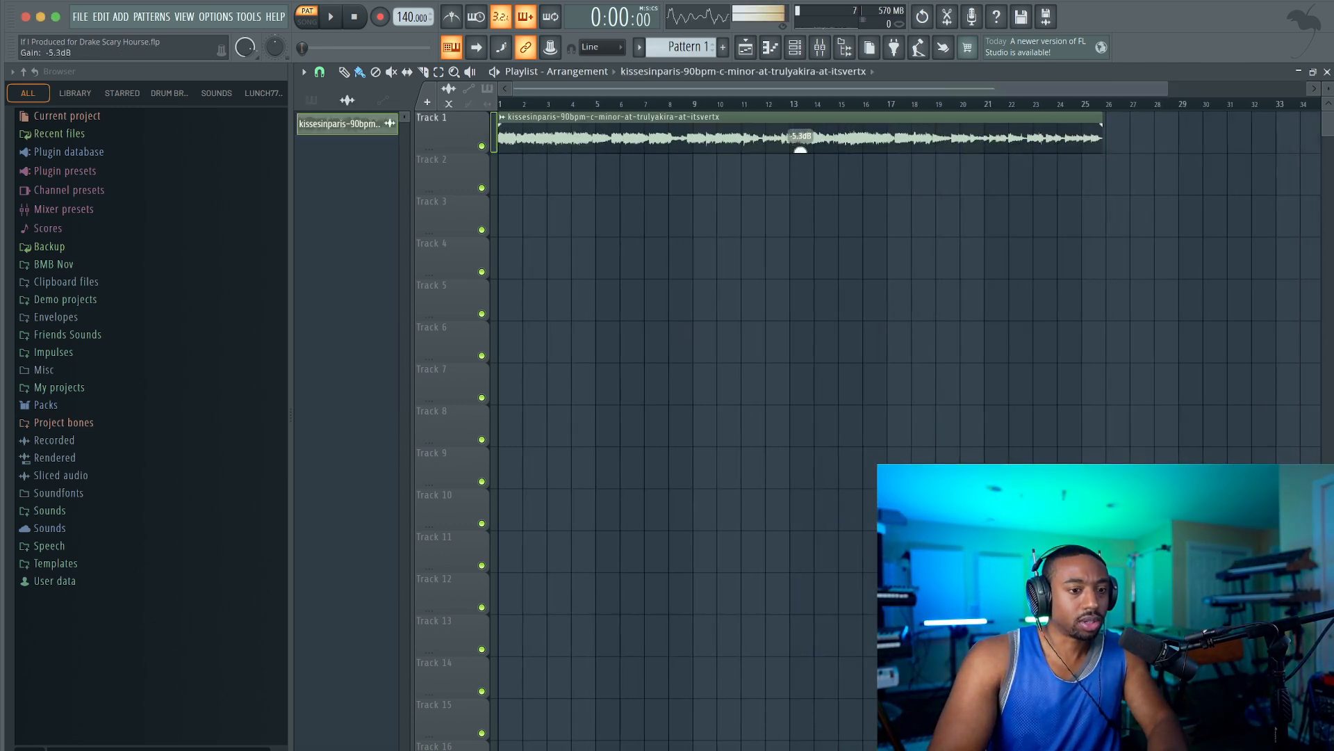
key(space)
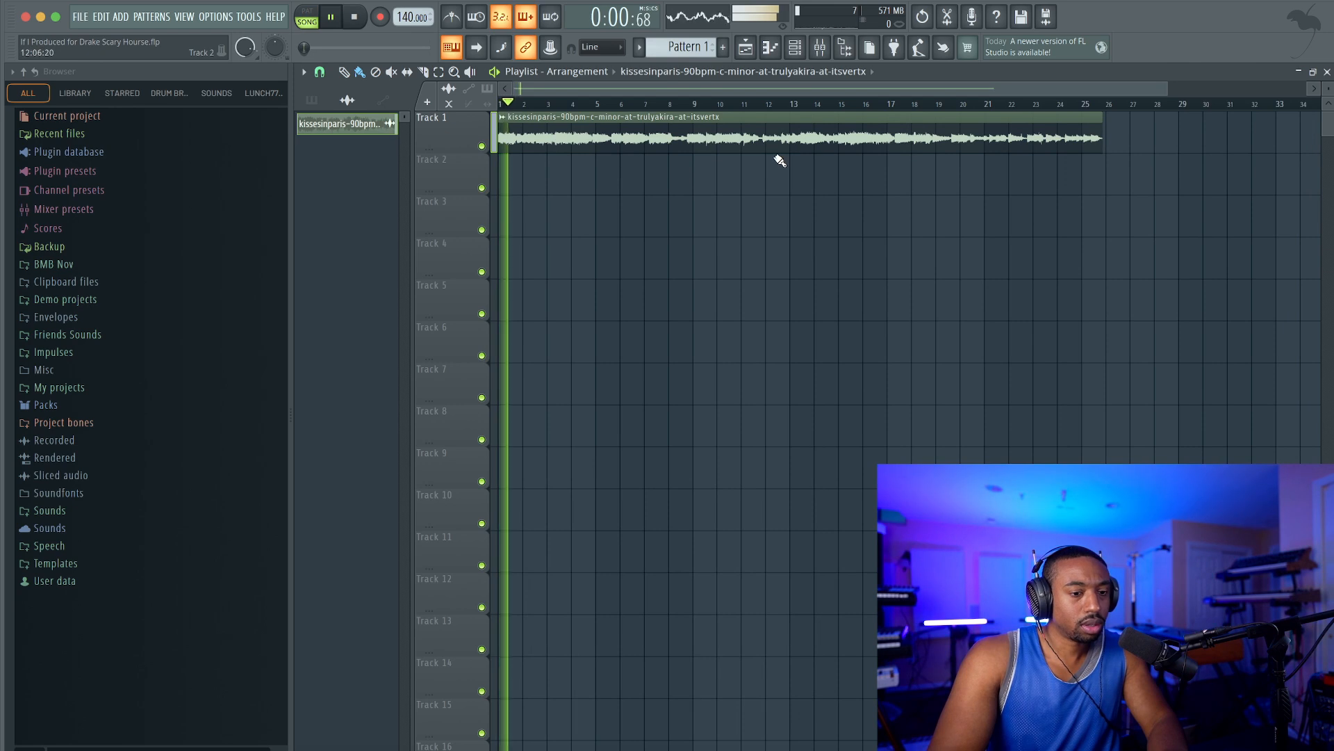
right_click(798, 148)
key(space)
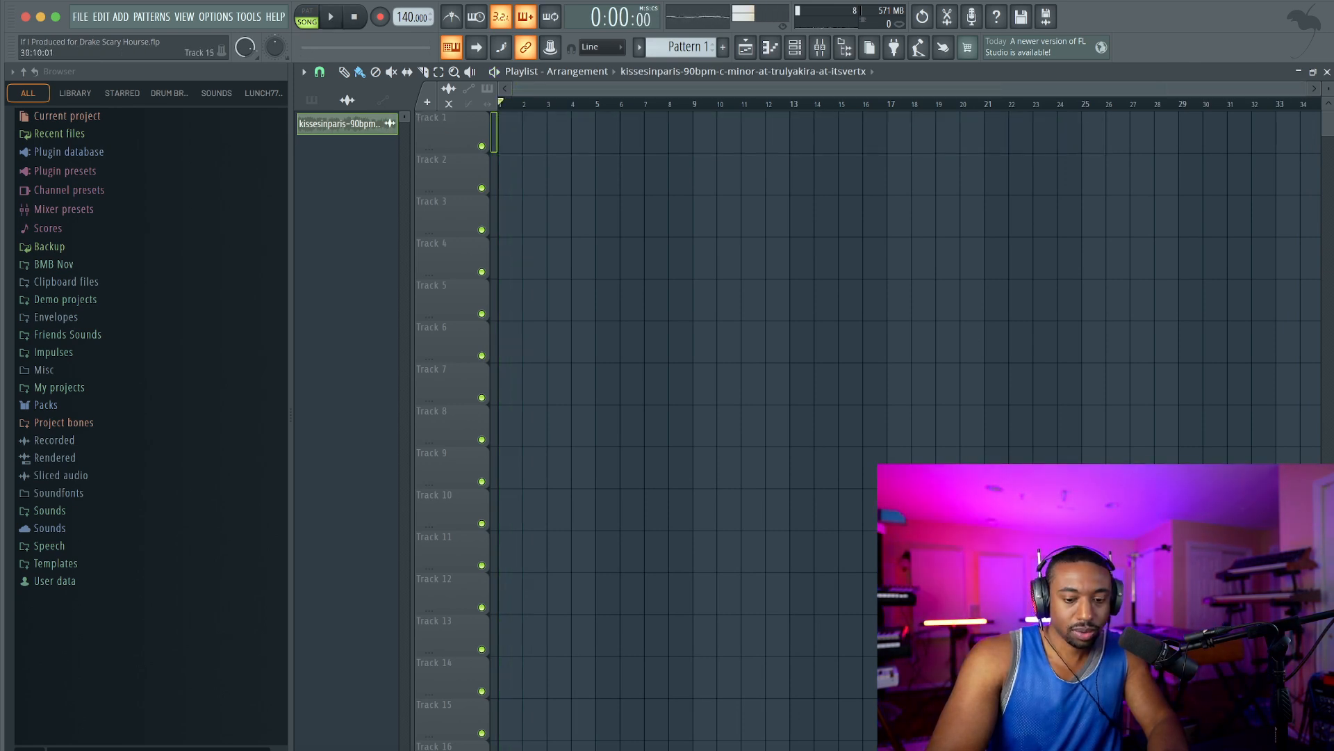
Place the 24-soku-coming-for-you 154bpm sample at the start of Track 1 and set the project tempo to 154 BPM.
drag(1202, 487, 584, 136)
scroll(747, 140, down, 3)
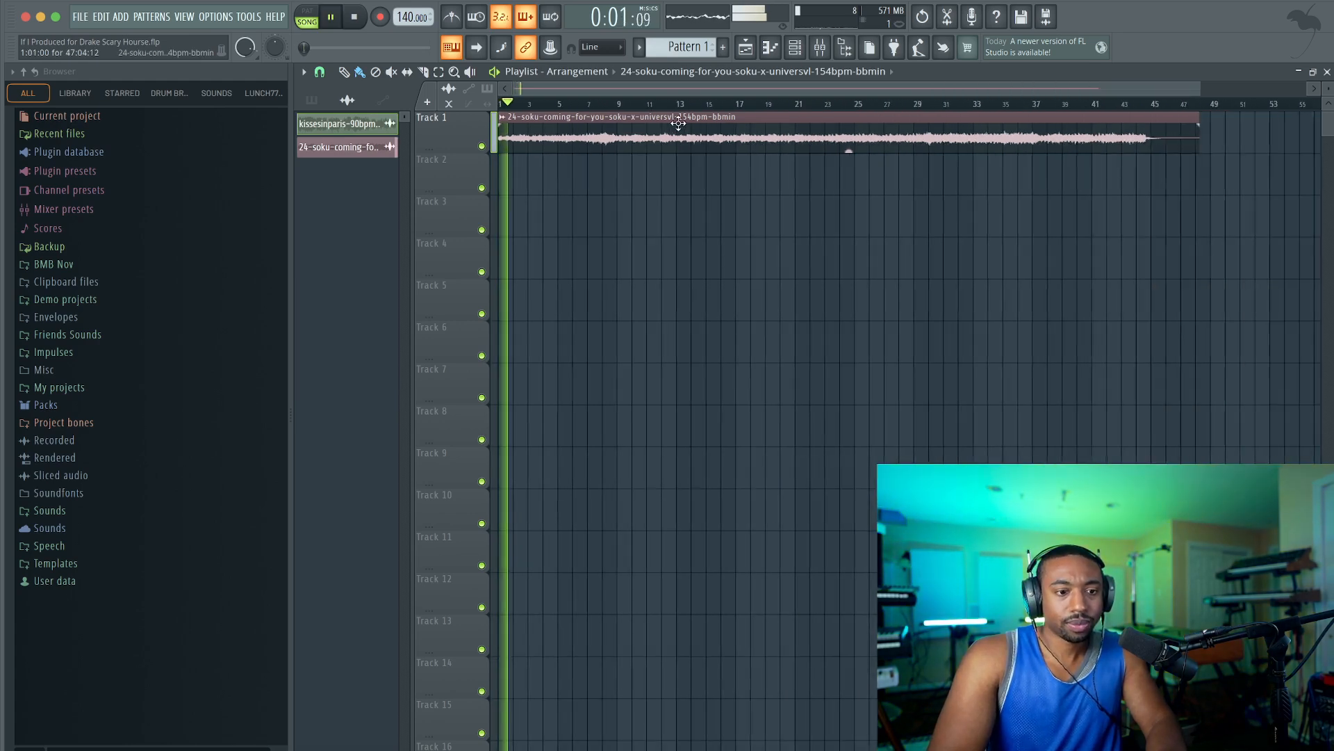
key(space)
drag(401, 18, 401, 11)
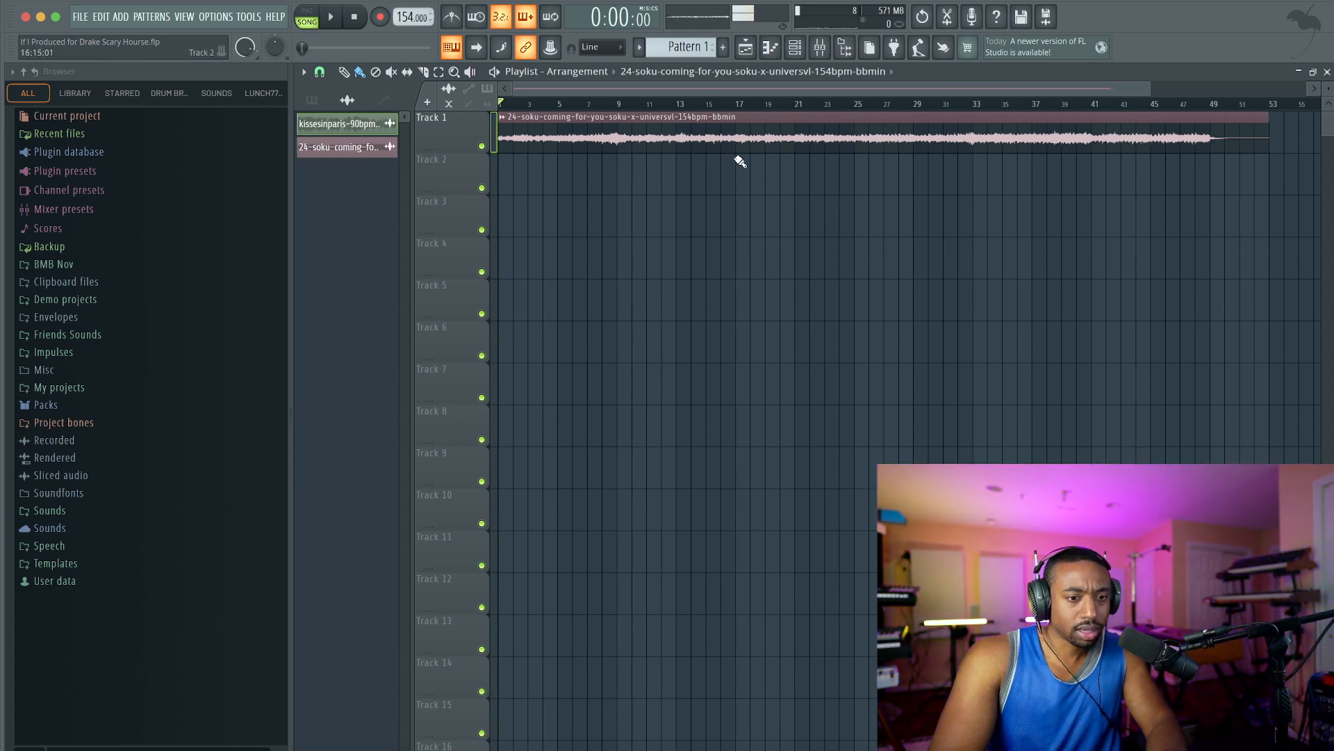
Set the 24-soku-coming-for-you clip's time-stretching mode to Stretch and close its settings.
double_click(585, 118)
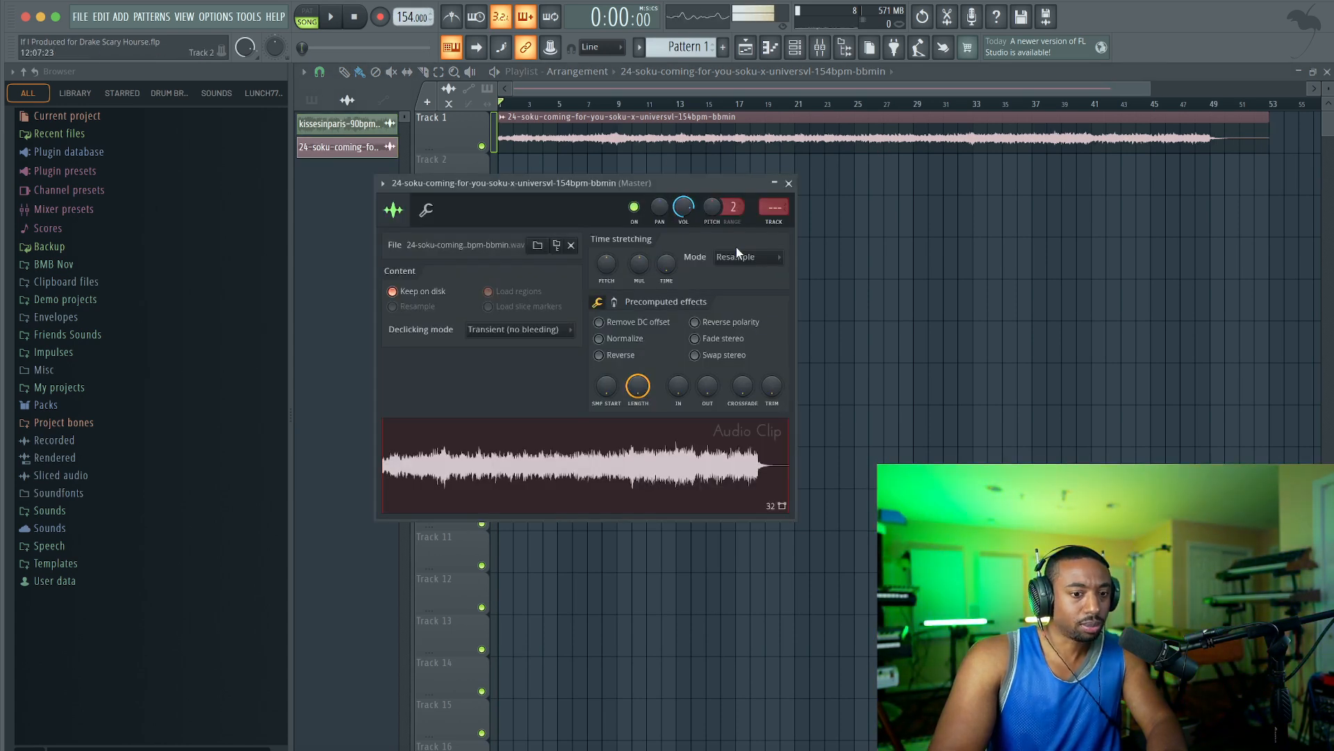
click(736, 256)
click(738, 297)
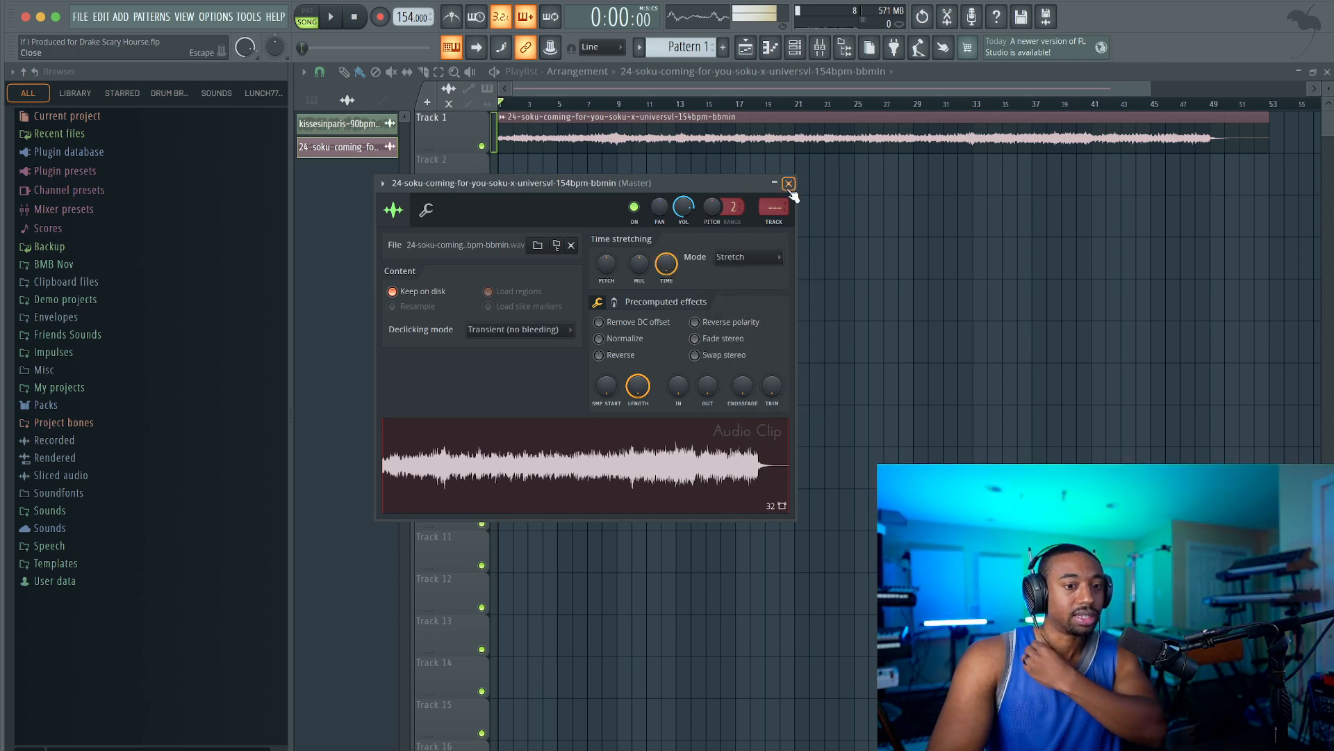
click(789, 184)
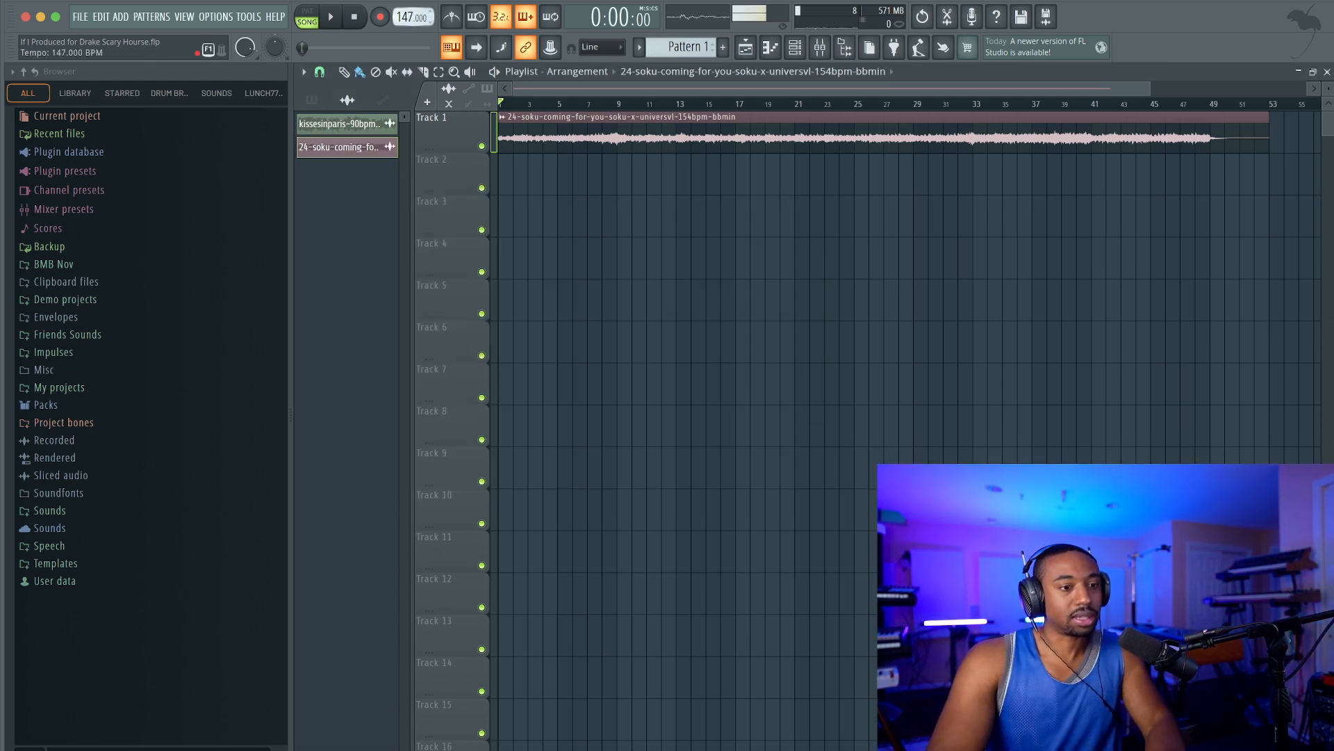
Set the project tempo to 148 BPM and play the sample against the metronome.
key(space)
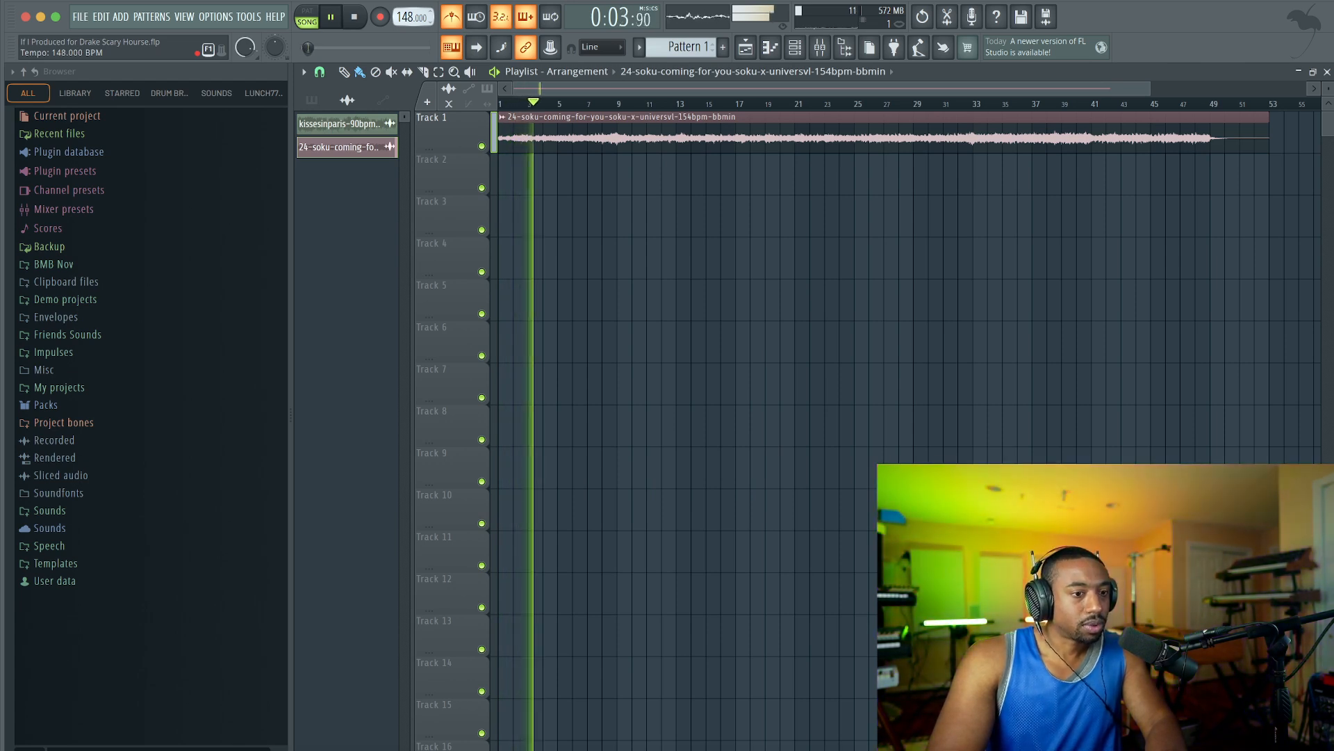
key(space)
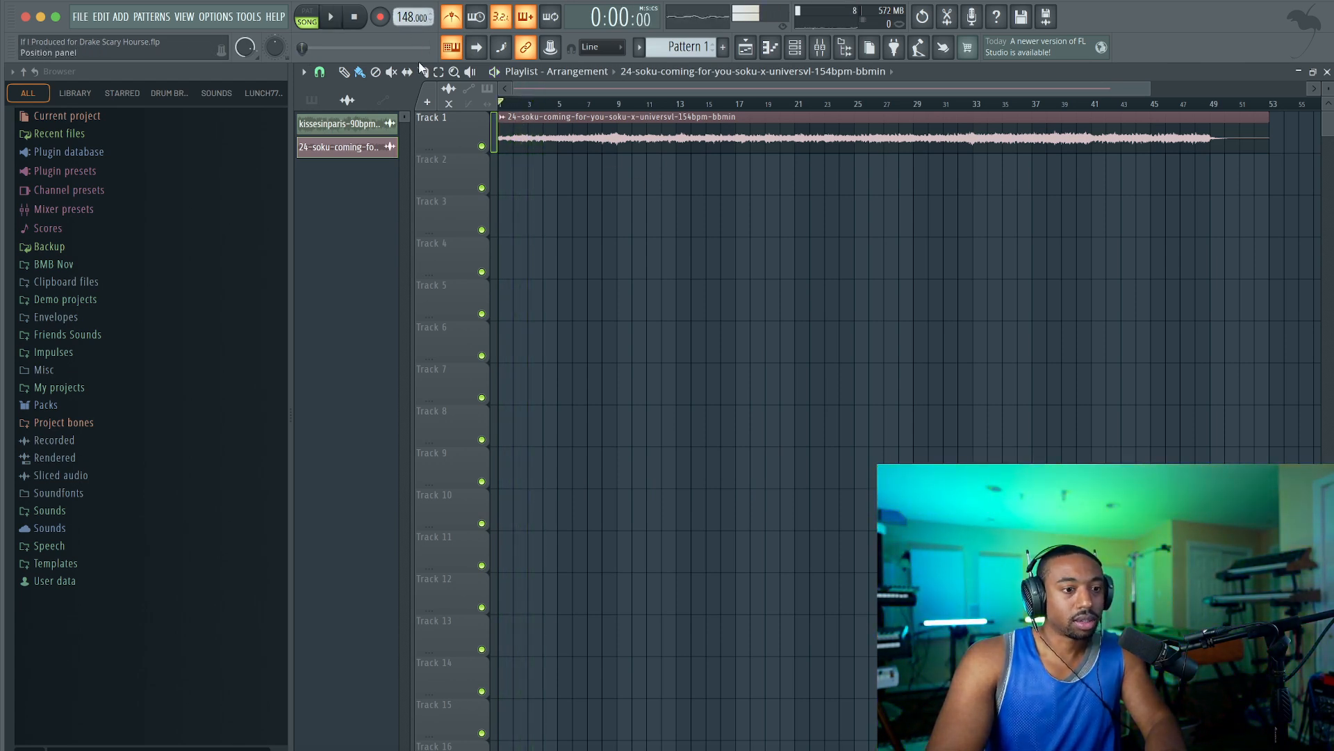
scroll(561, 149, up, 3)
key(space)
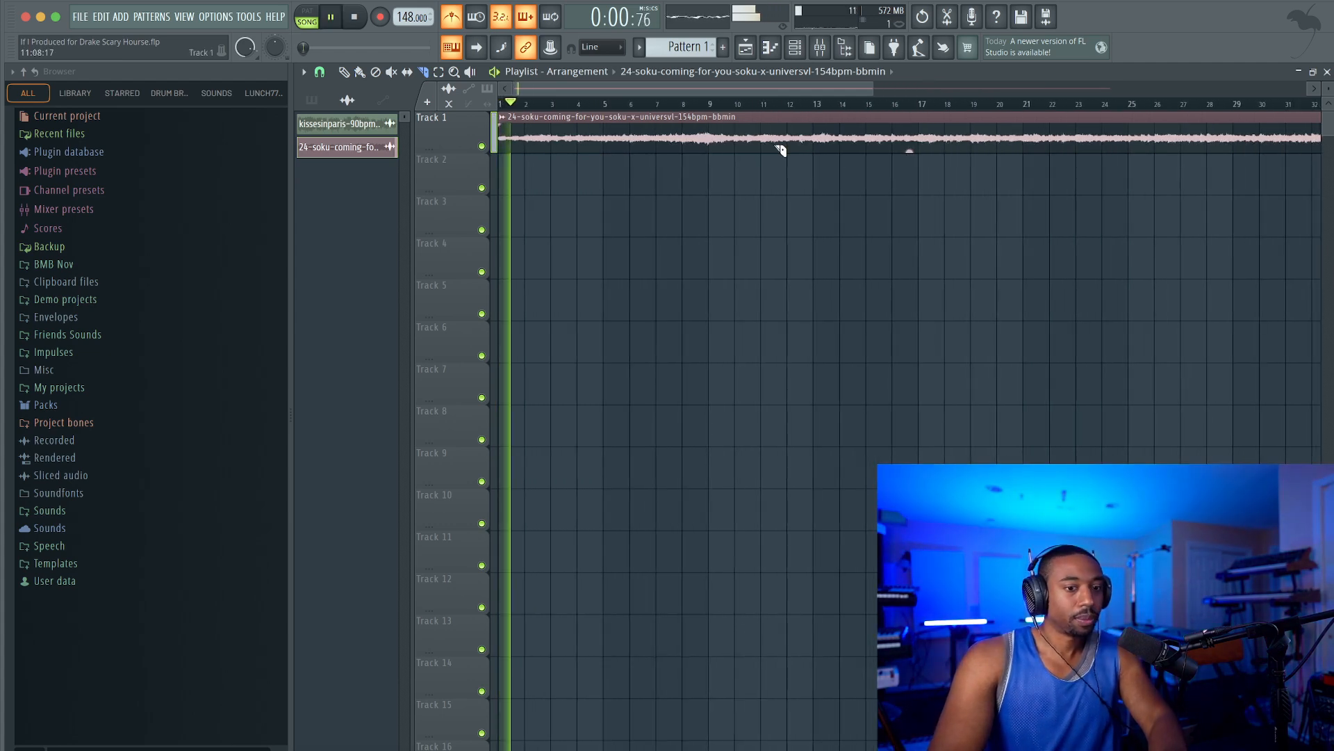
Slice the sample clip on Track 1 at bars 9 and 5.
scroll(646, 134, down, 4)
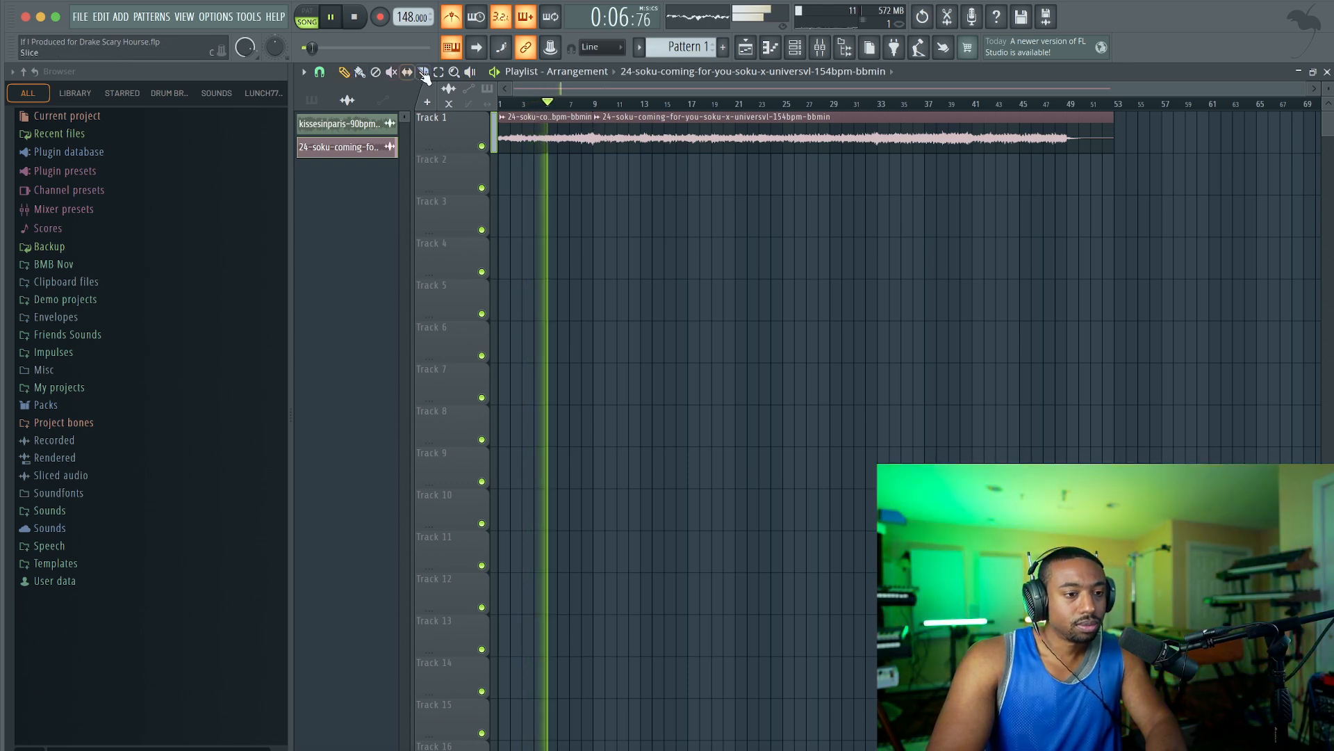
scroll(658, 144, up, 3)
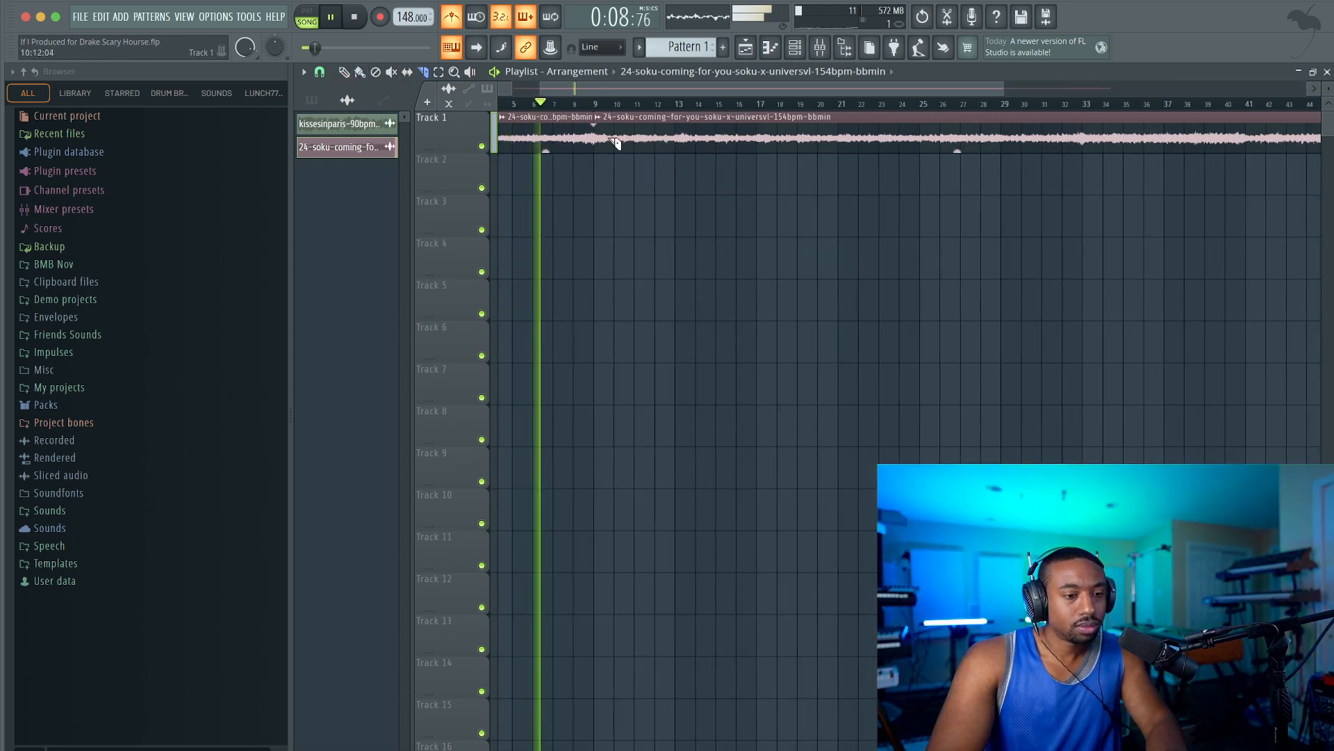
key(space)
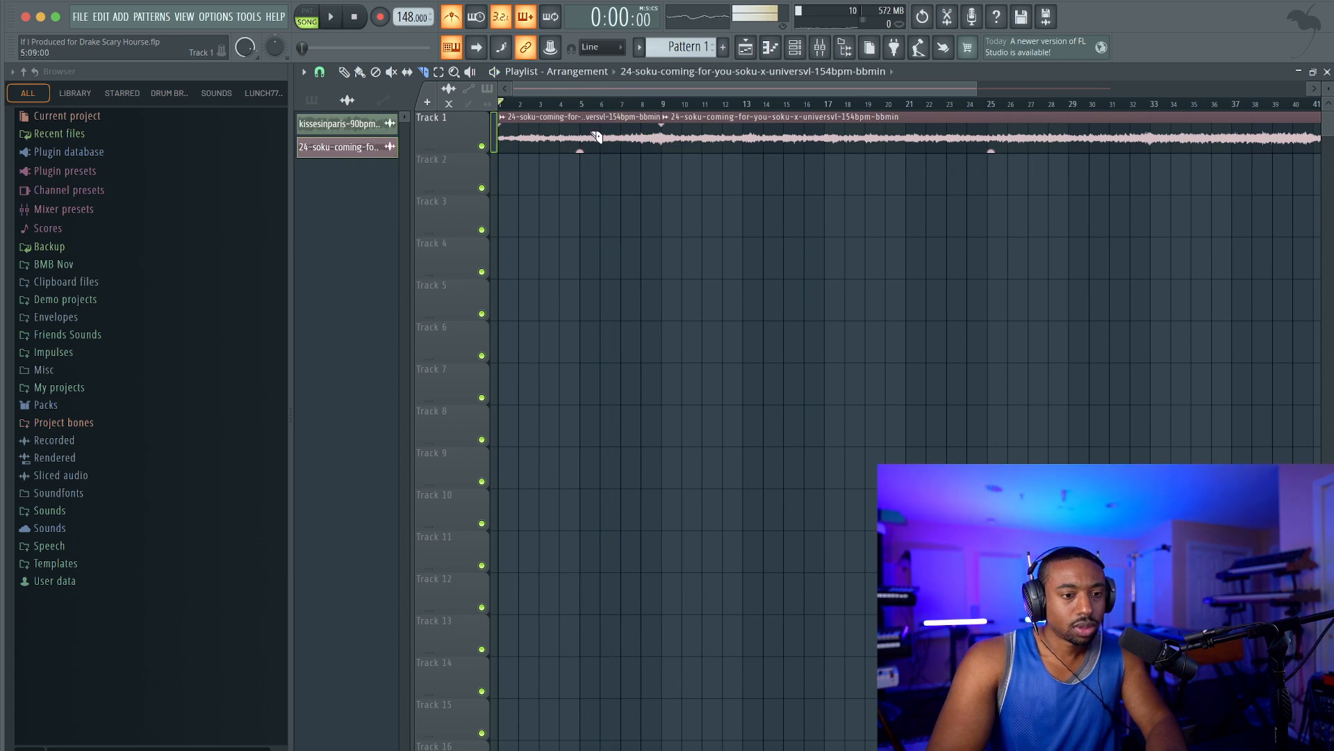
click(587, 134)
key(space)
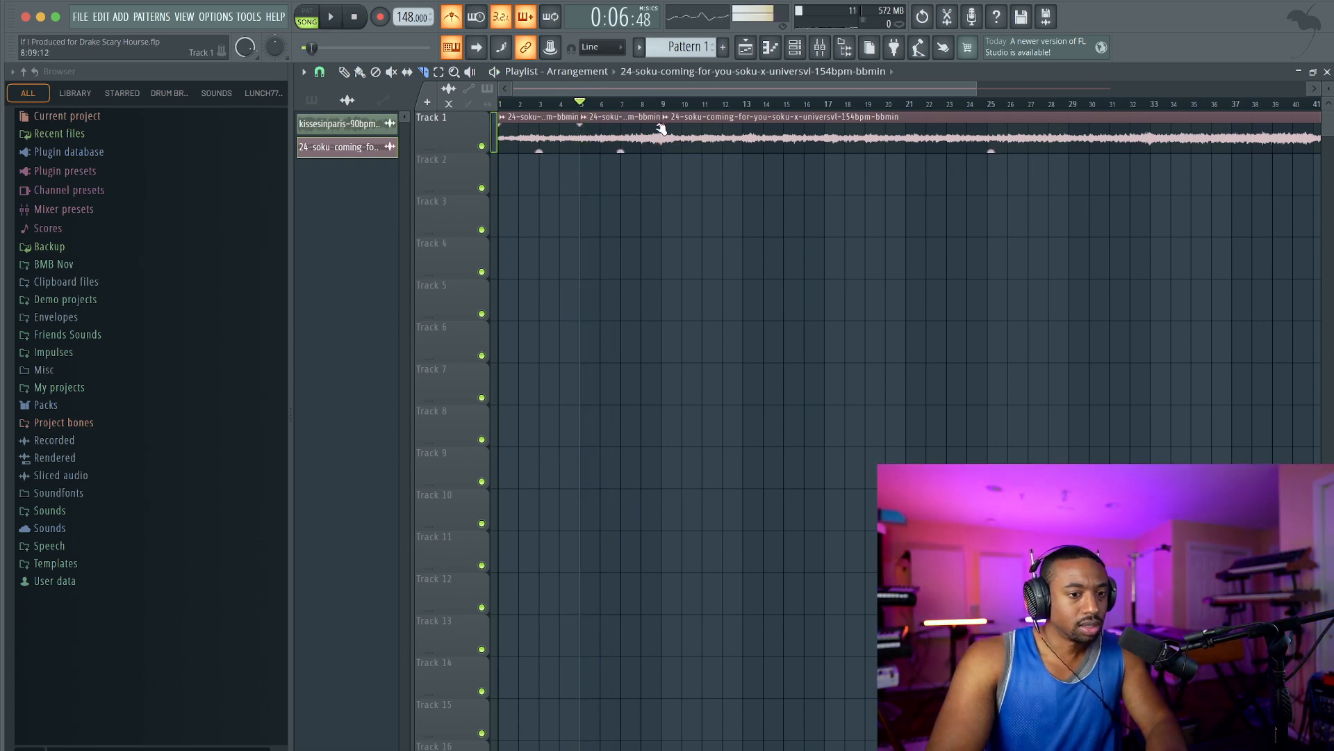
Play from the bar 5 to 9 section onward and slice the remaining clip at bar 13.
ctrl+click(628, 121)
key(space)
click(640, 105)
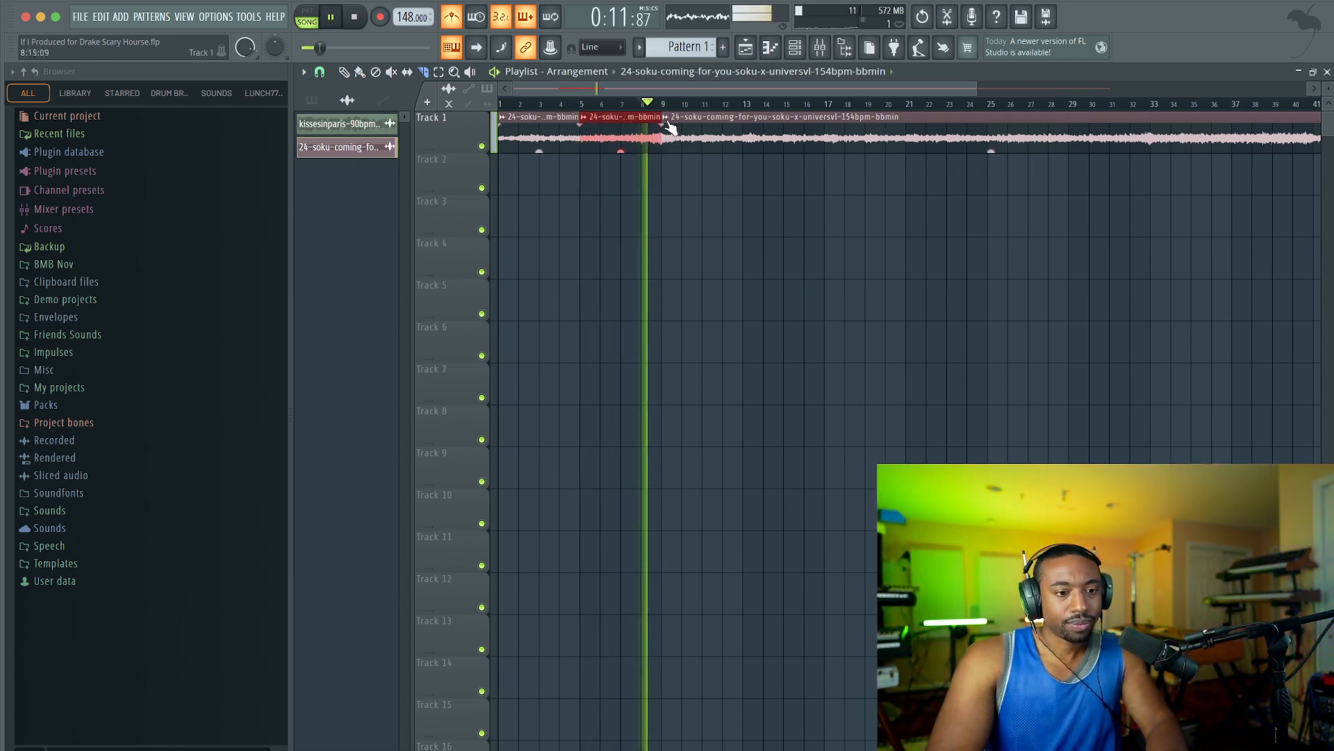
scroll(701, 137, right, 2)
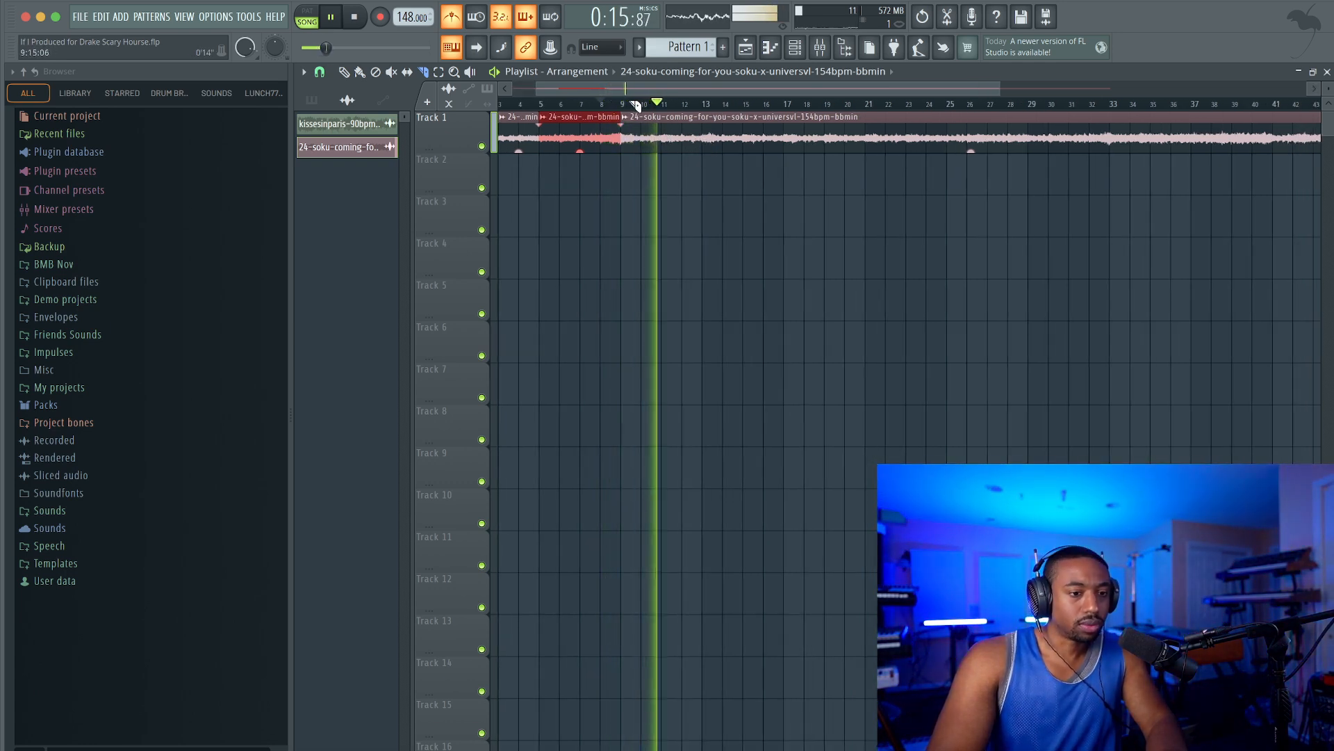
click(703, 144)
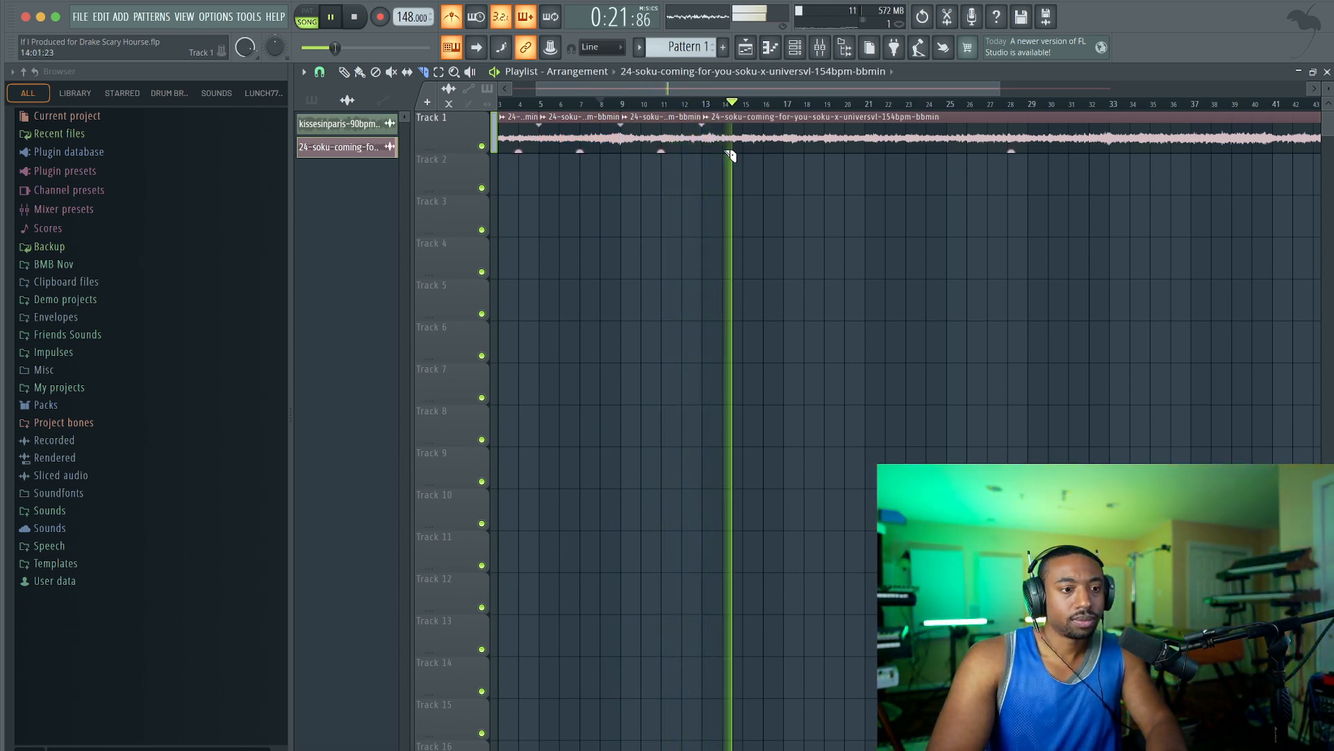
Slice the clip at bar 17 and delete the remainder after it, leaving four four-bar slices.
scroll(768, 149, up, 3)
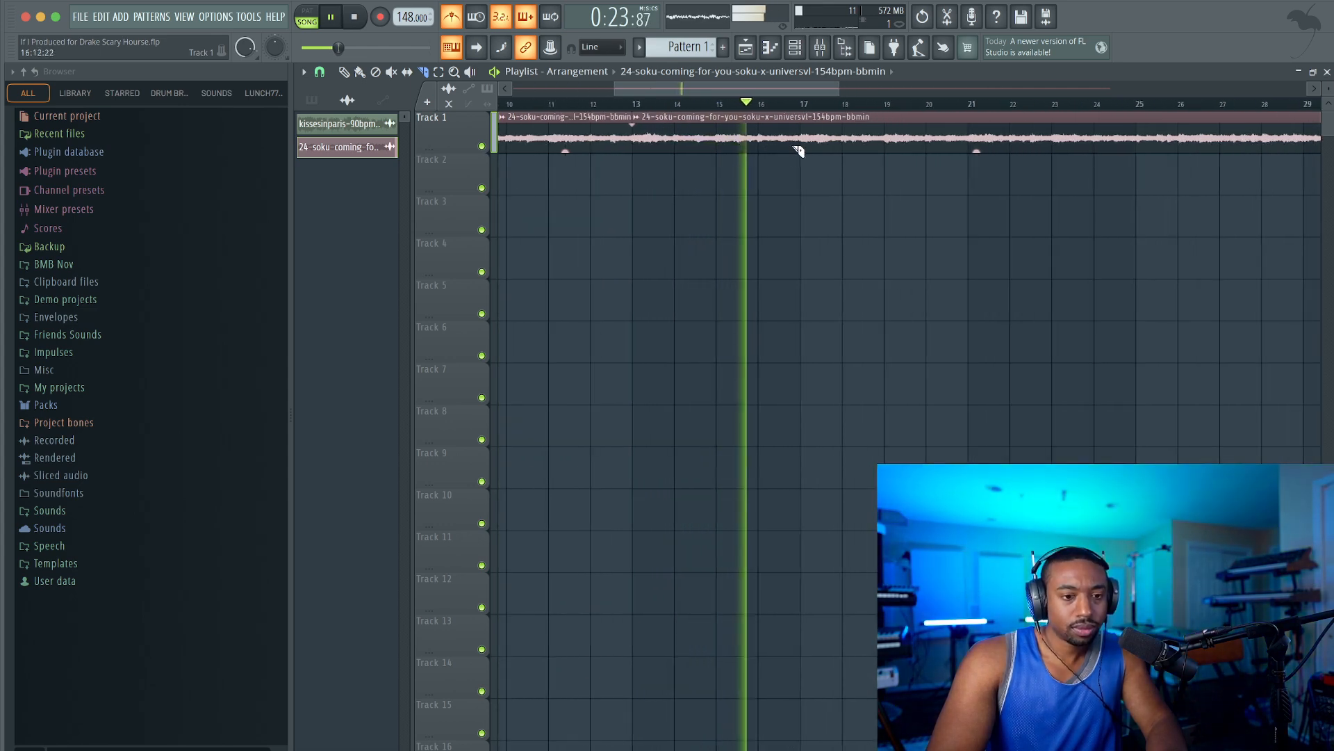
scroll(601, 126, down, 3)
key(space)
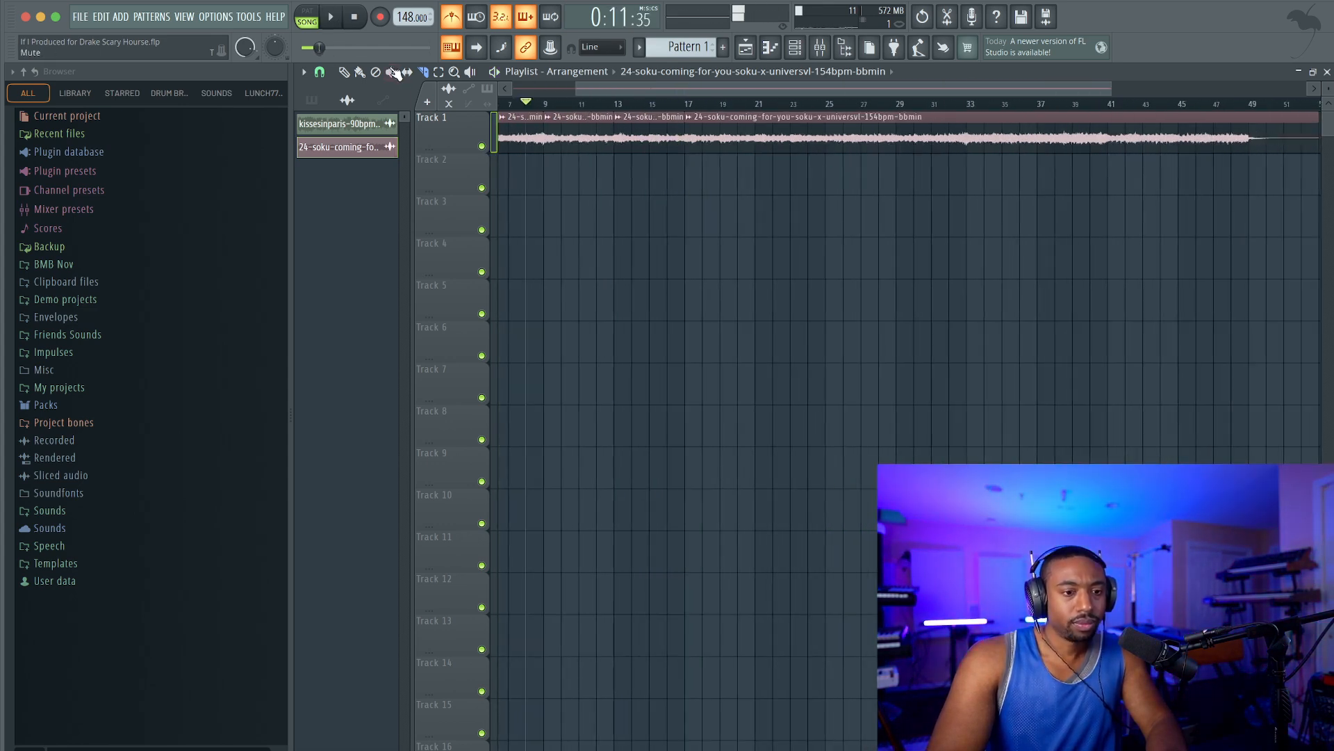
right_click(824, 143)
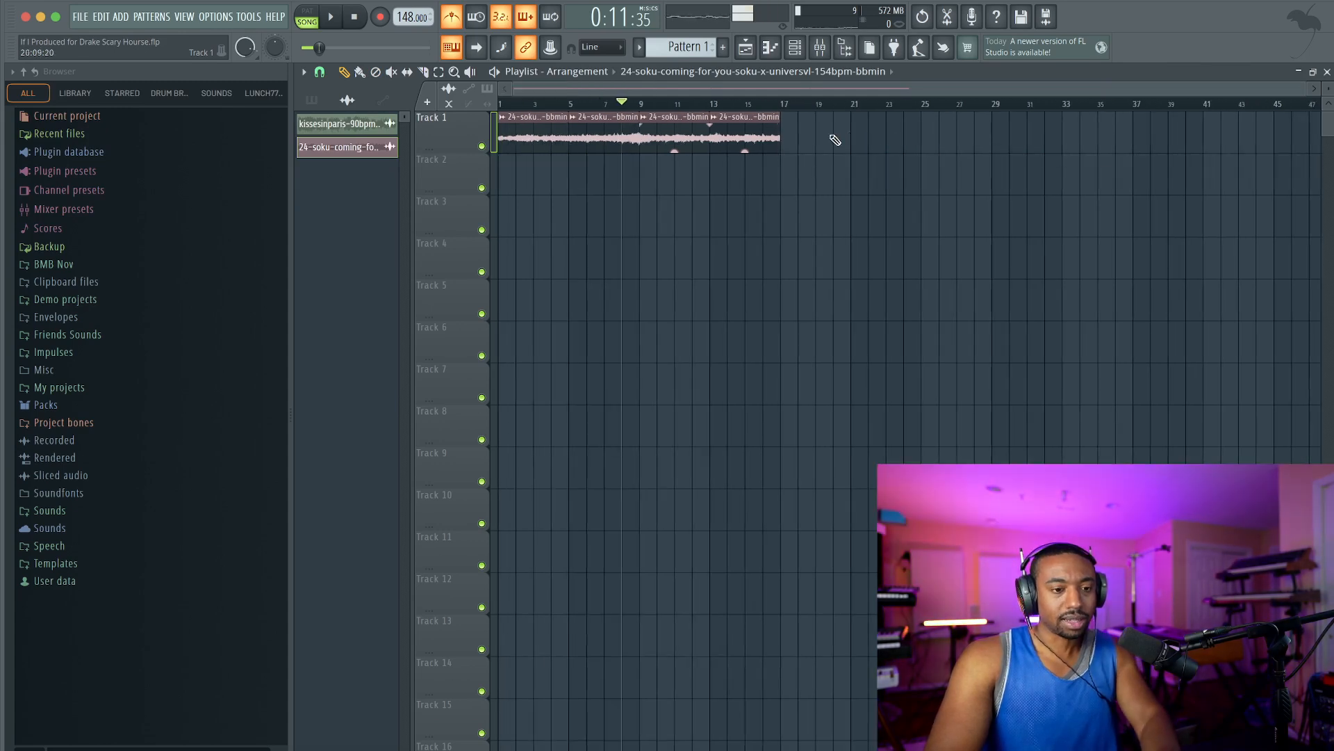
click(354, 18)
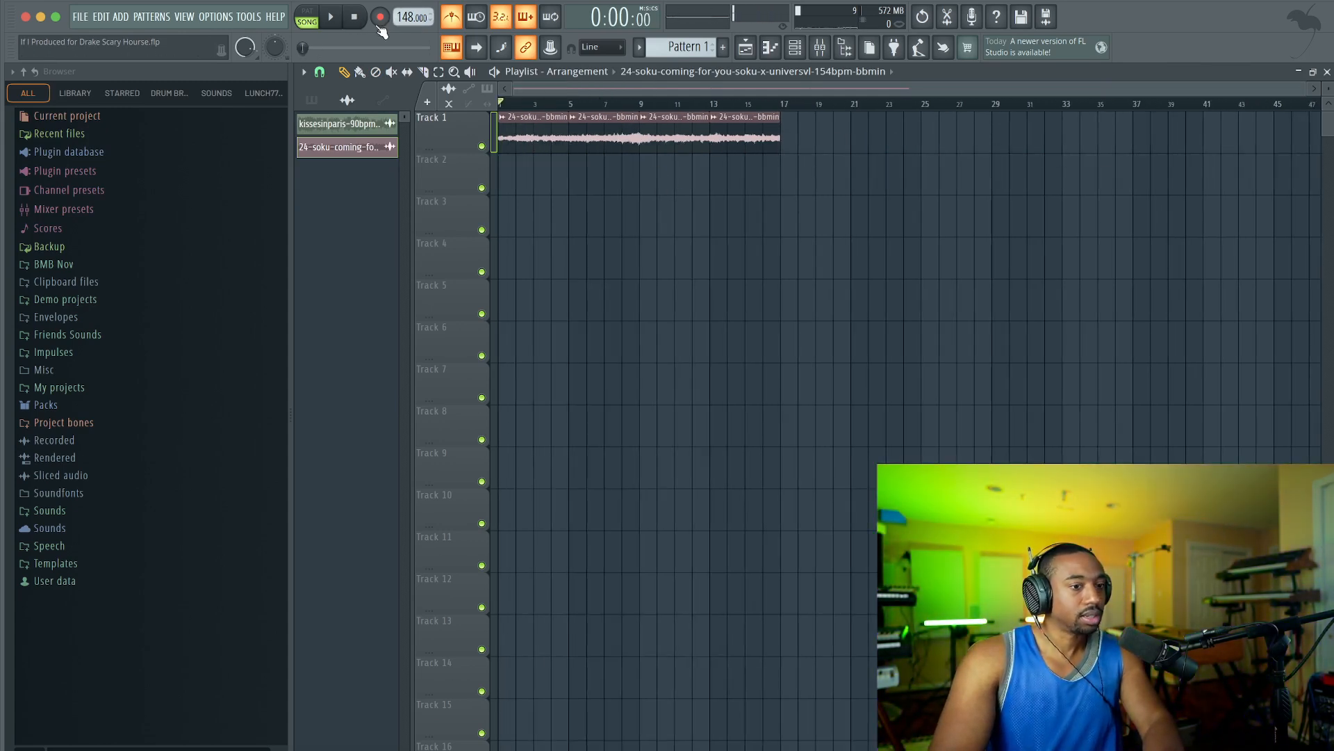
Undo the clip fade edit and play back the slices on Track 1.
key(ctrl+z)
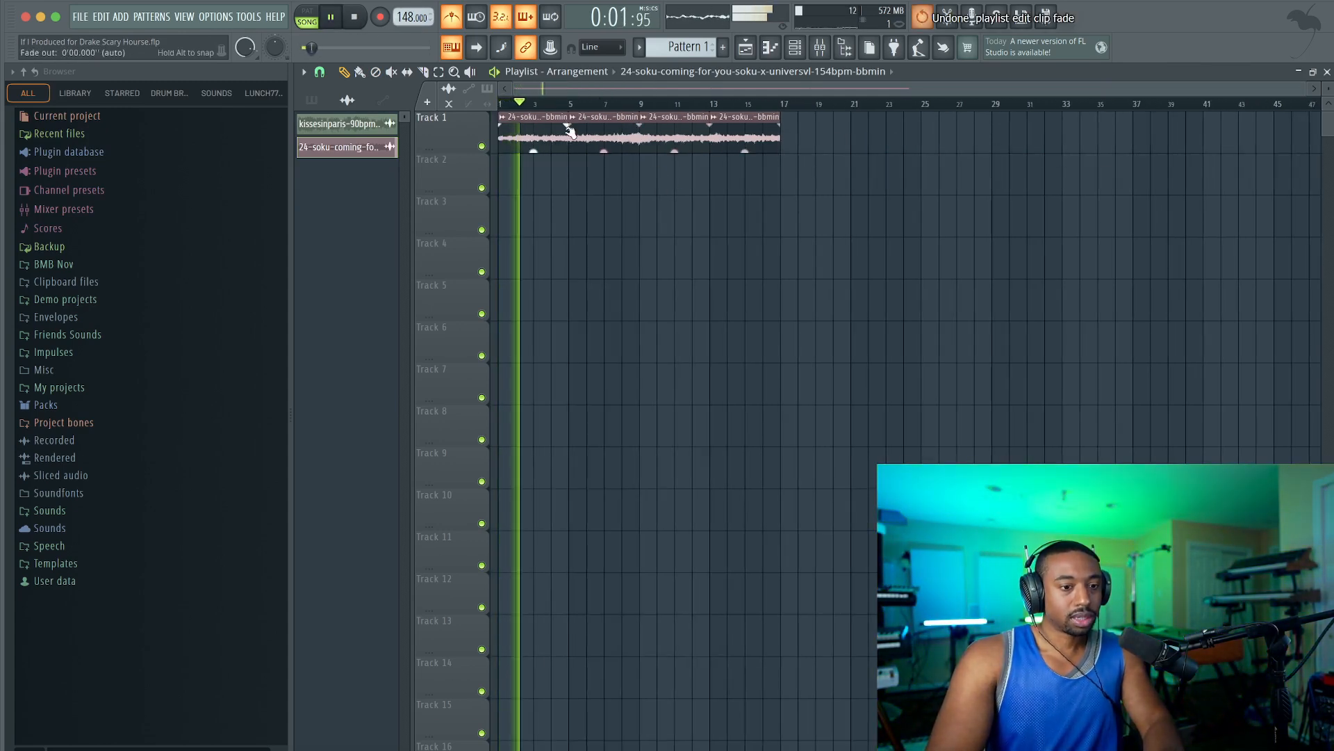
key(space)
key(space)
key(space)
Move the bar 5 to 9 slice down to Track 2, play the arrangement, and return the slice to Track 1.
drag(809, 141, 603, 171)
click(574, 201)
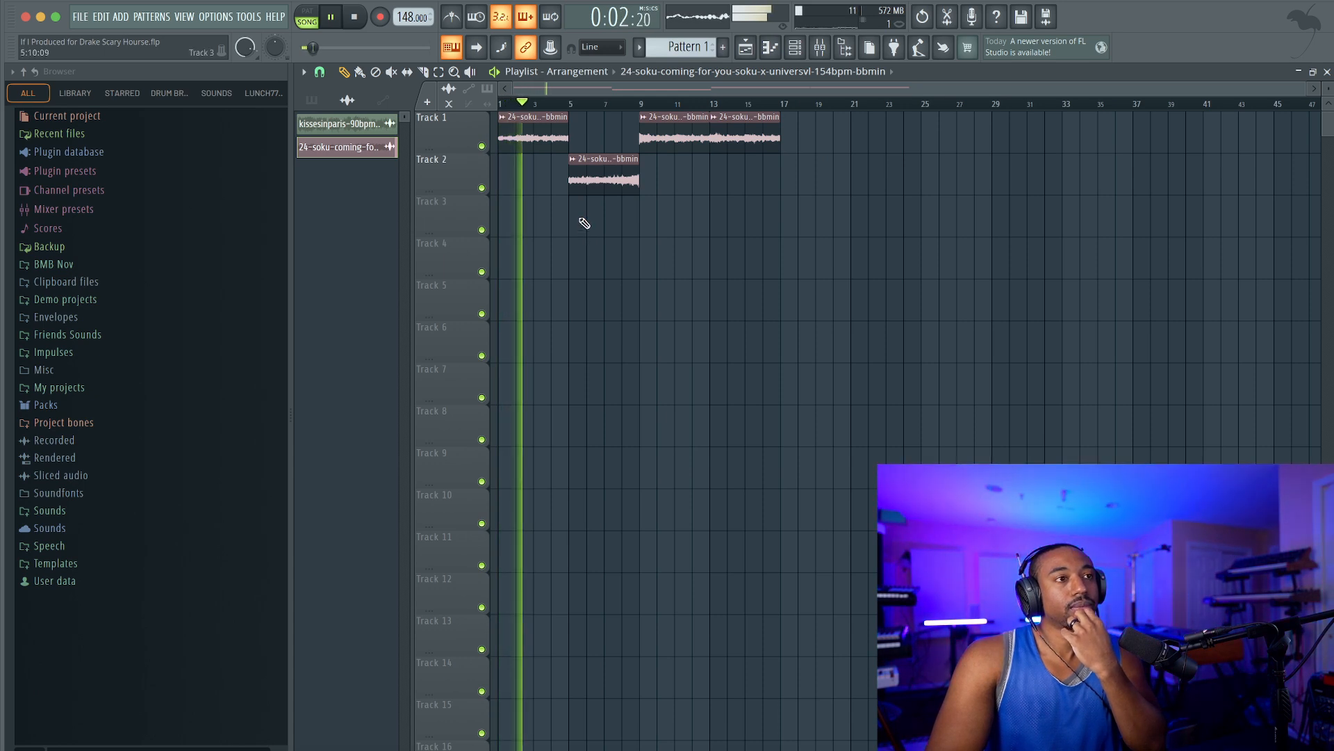
key(space)
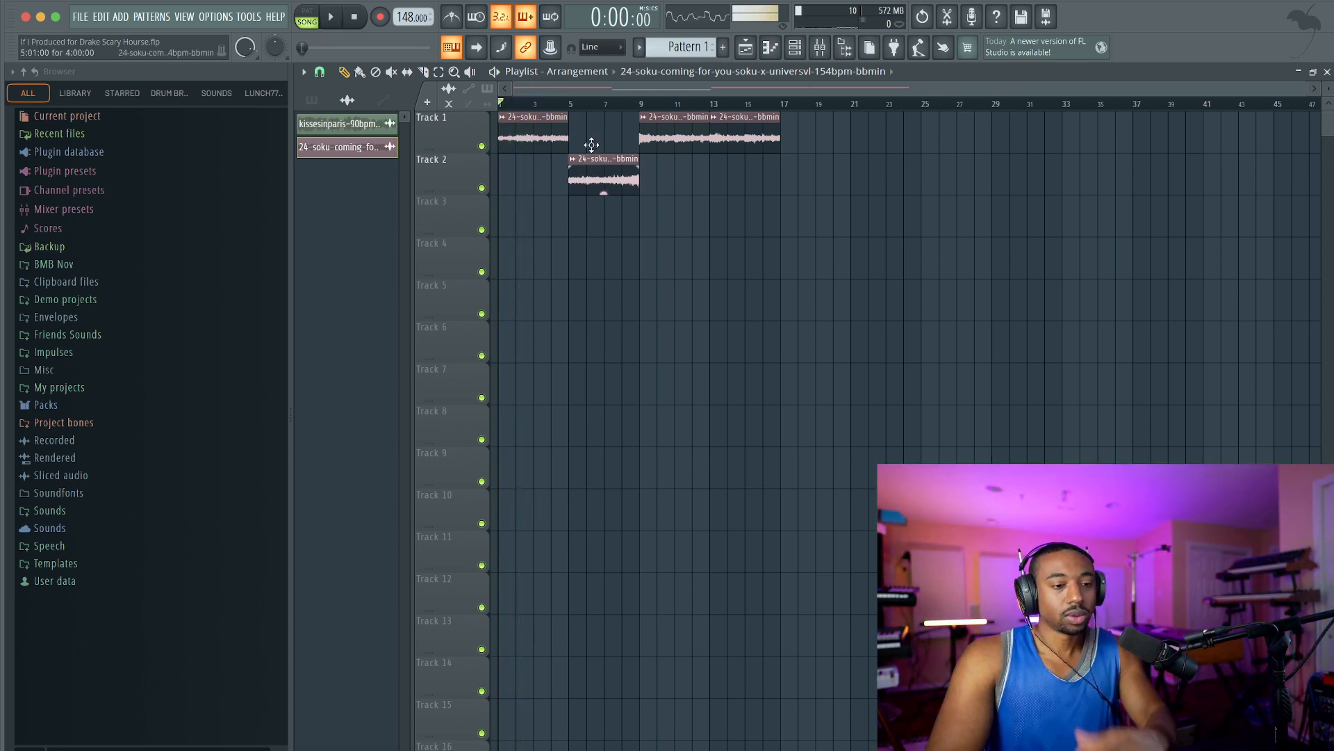
drag(592, 165, 597, 113)
Consolidate the slices on Track 1 into a single audio clip.
right_click(465, 119)
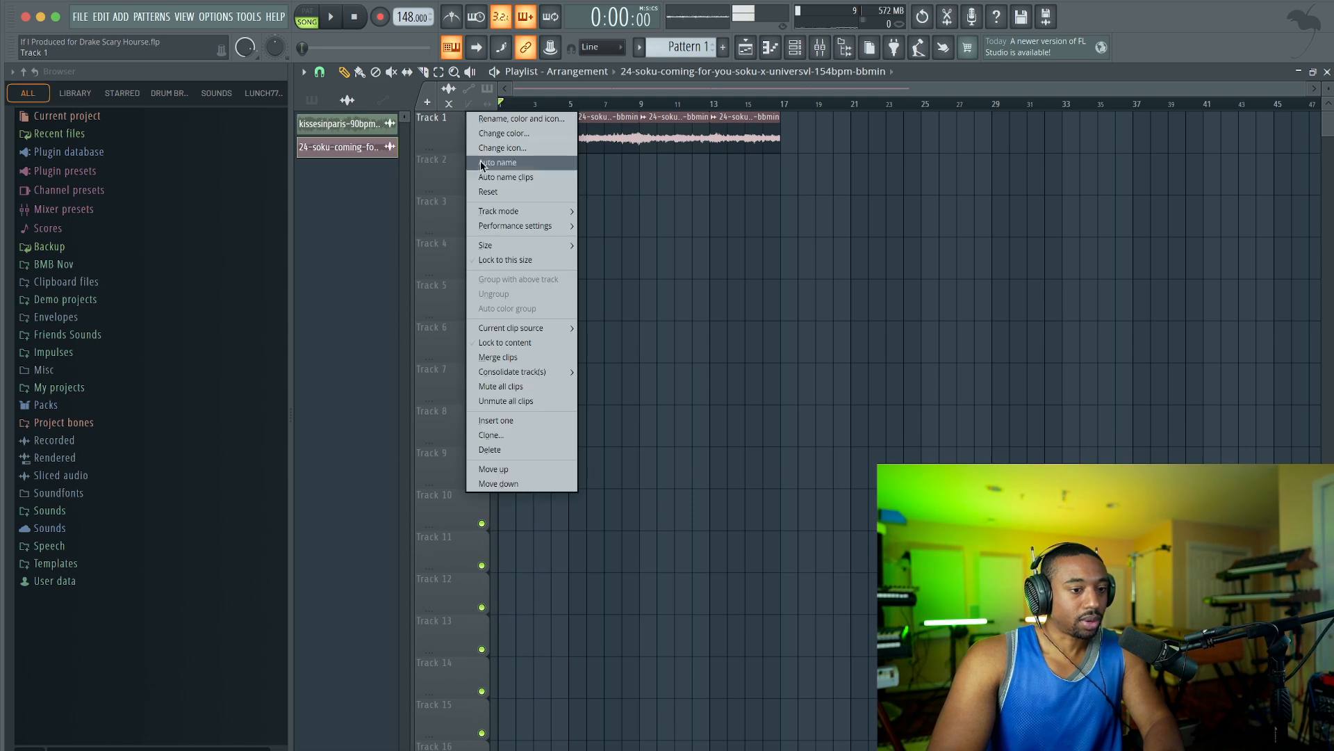
mouse_move(558, 372)
click(599, 373)
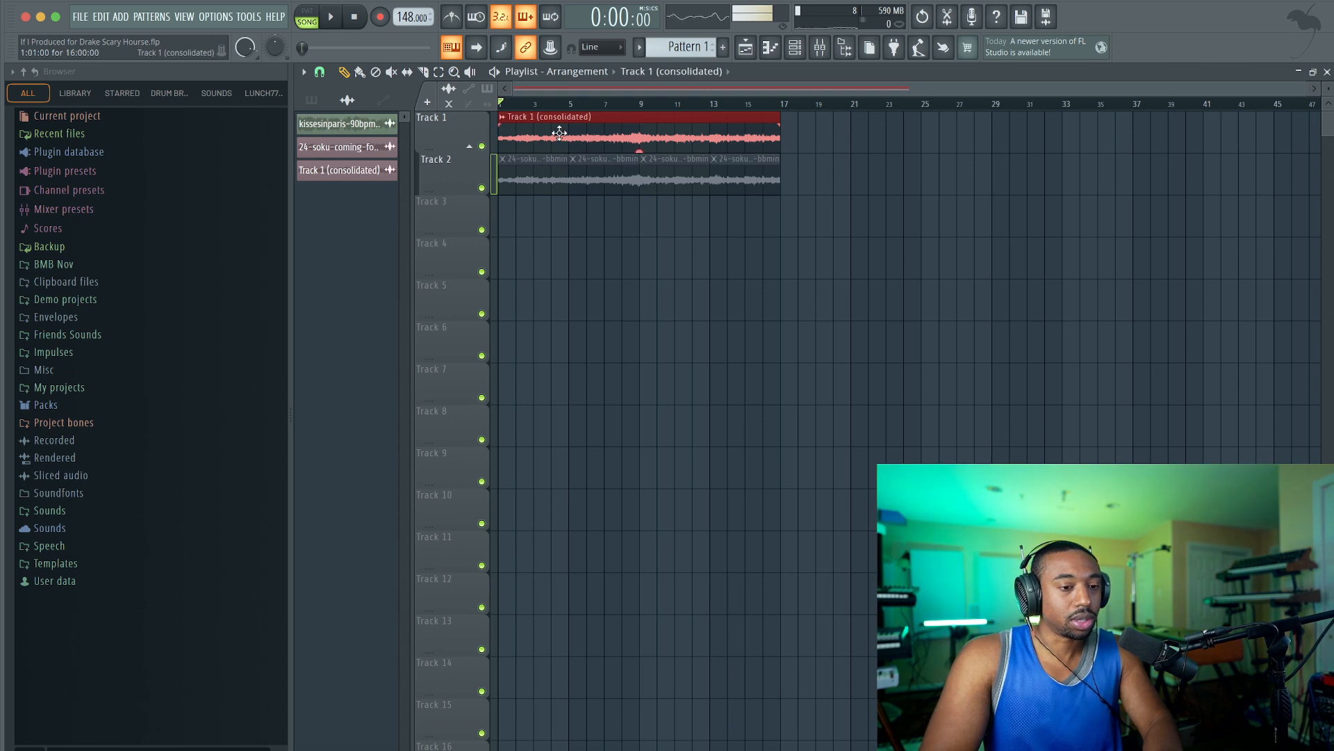
Open the consolidated Track 1 clip in a new Fruity Slicer channel.
double_click(539, 136)
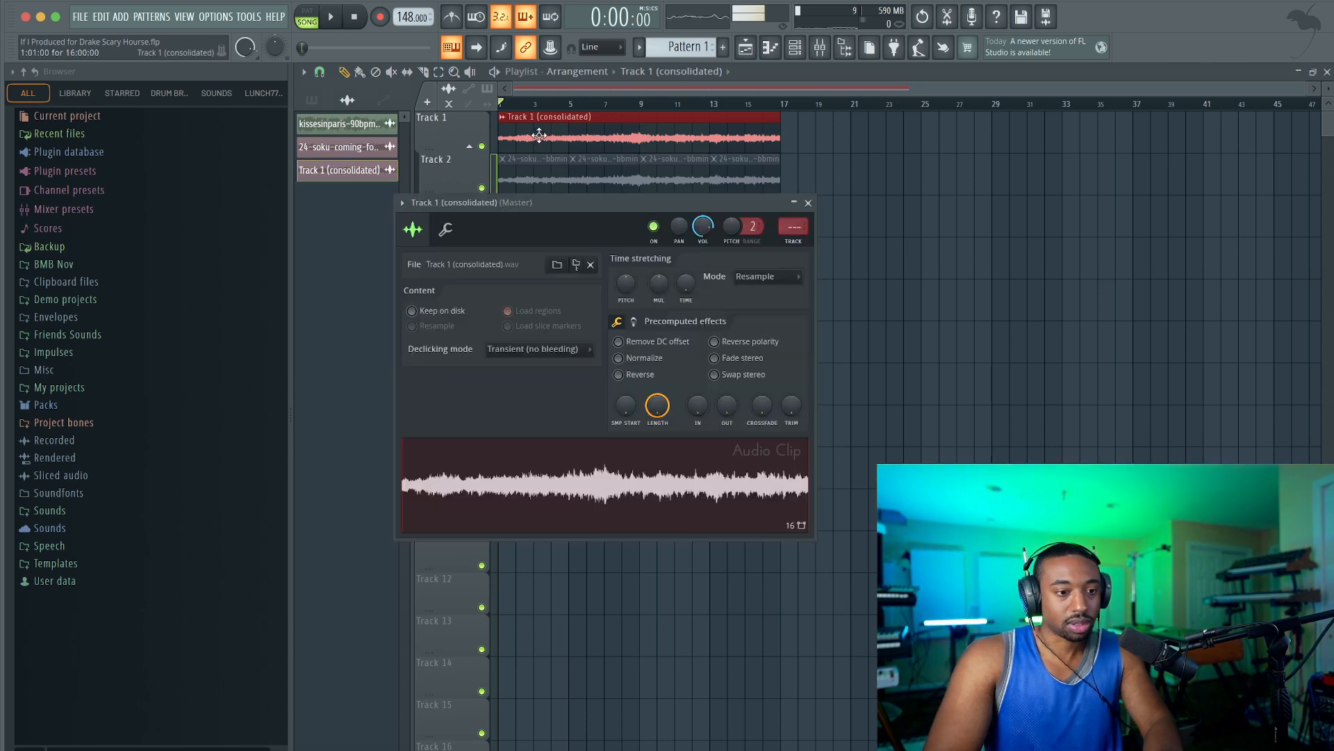
right_click(528, 469)
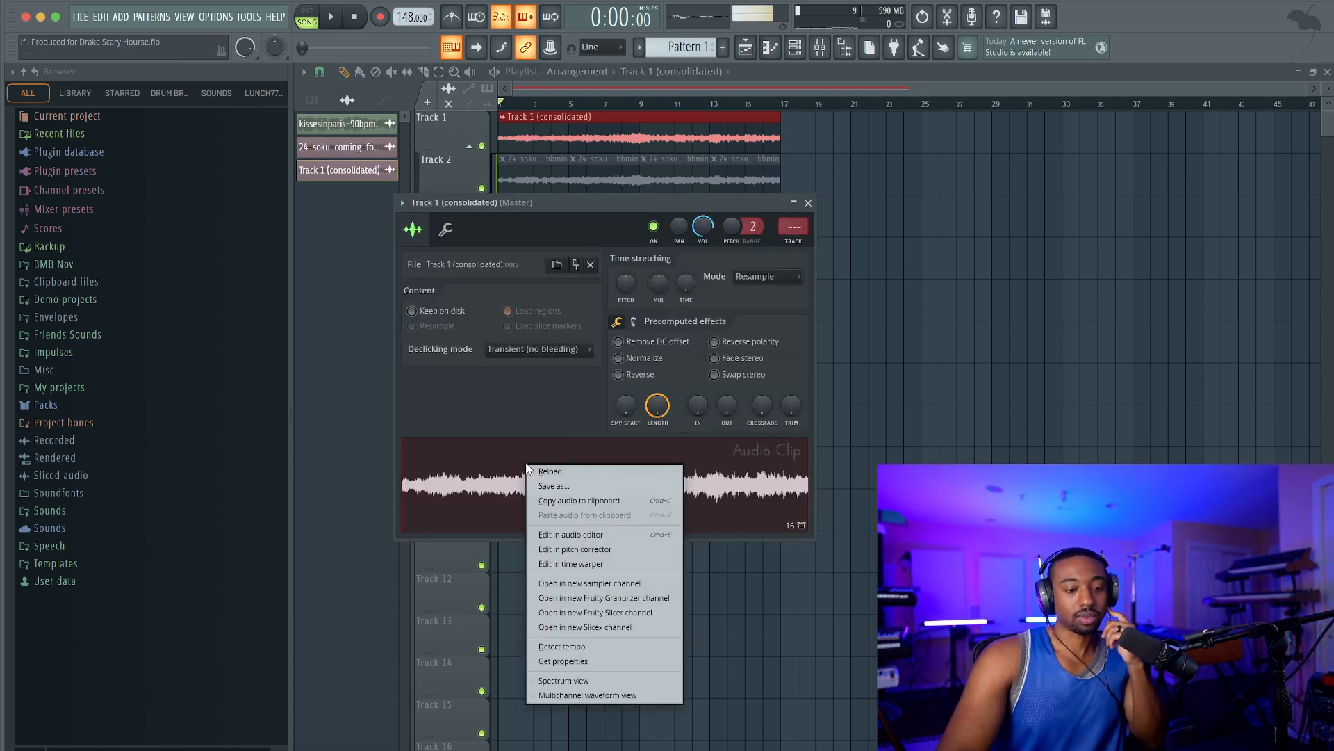
click(587, 613)
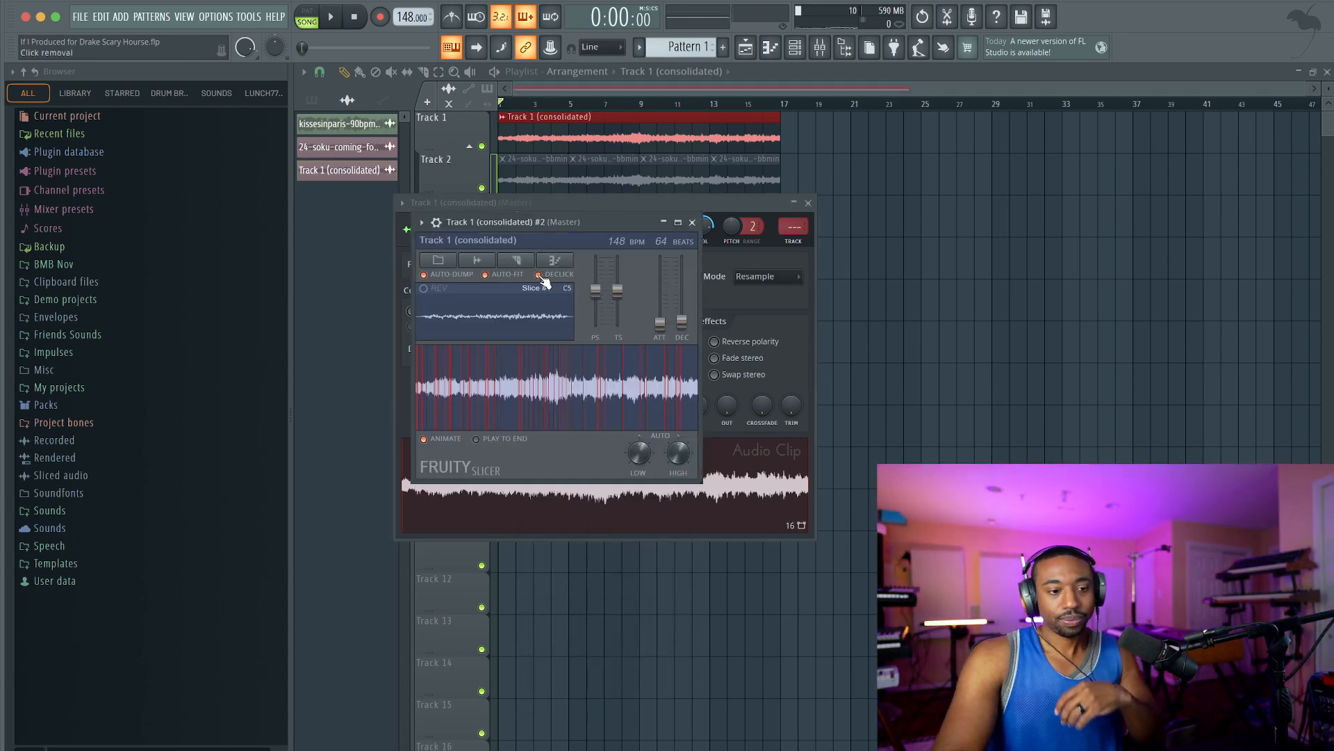
Re-slice the sample by beat in Fruity Slicer and close the slicer and audio clip windows.
click(518, 262)
click(550, 403)
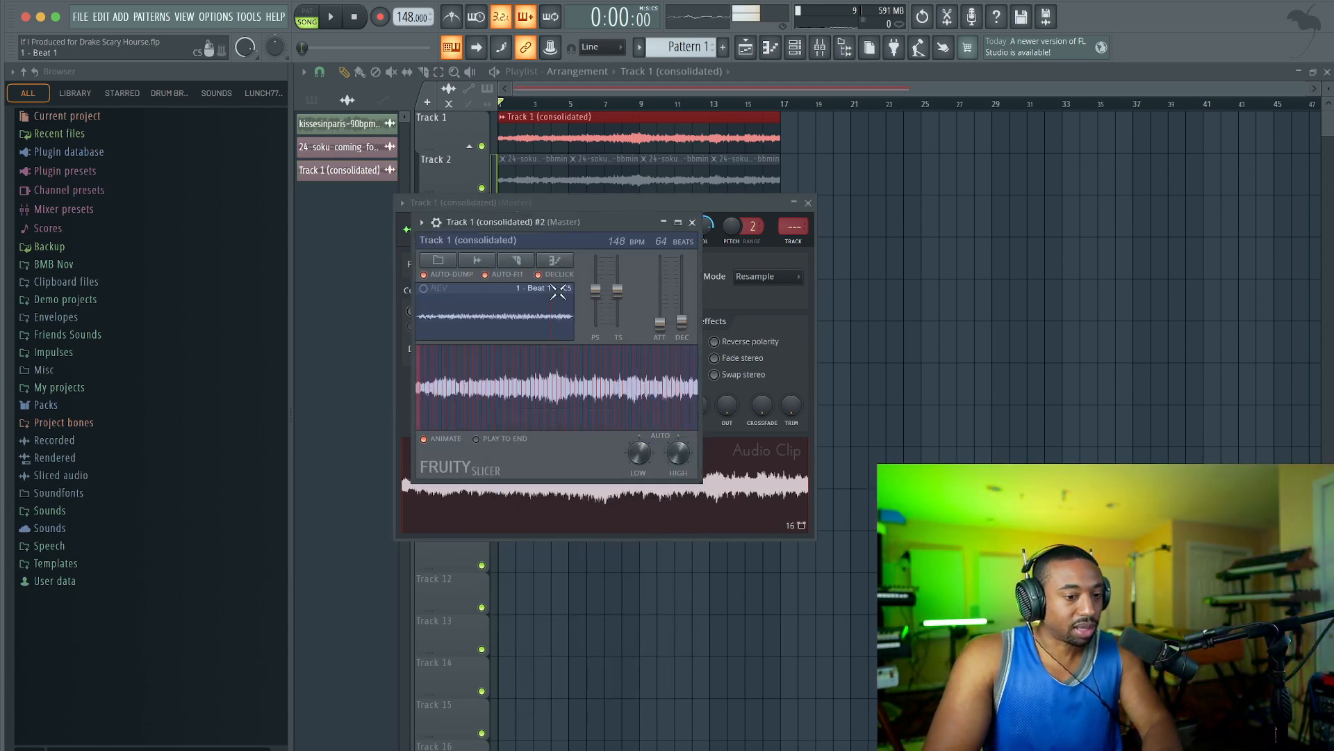
click(692, 222)
click(808, 202)
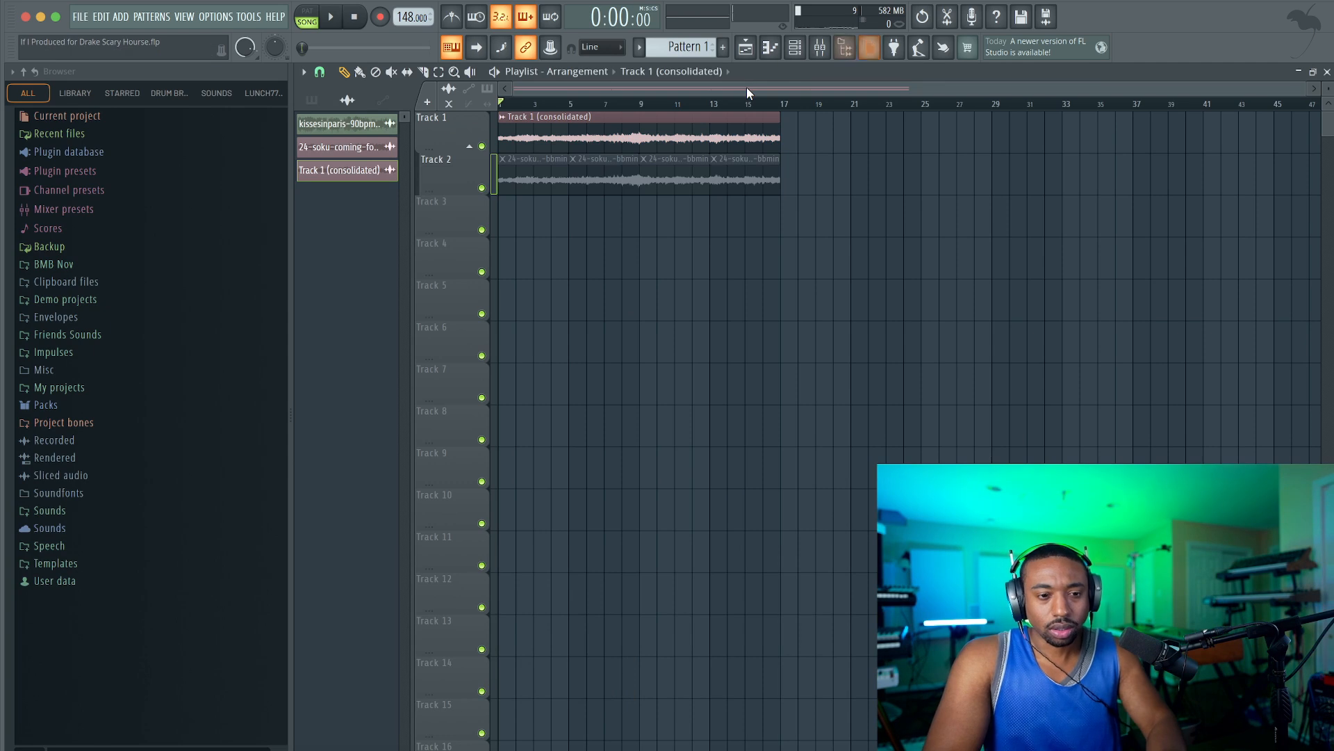
Mute the consolidated clip on Track 1 and create Pattern 2 with the channel rack shown.
key(space)
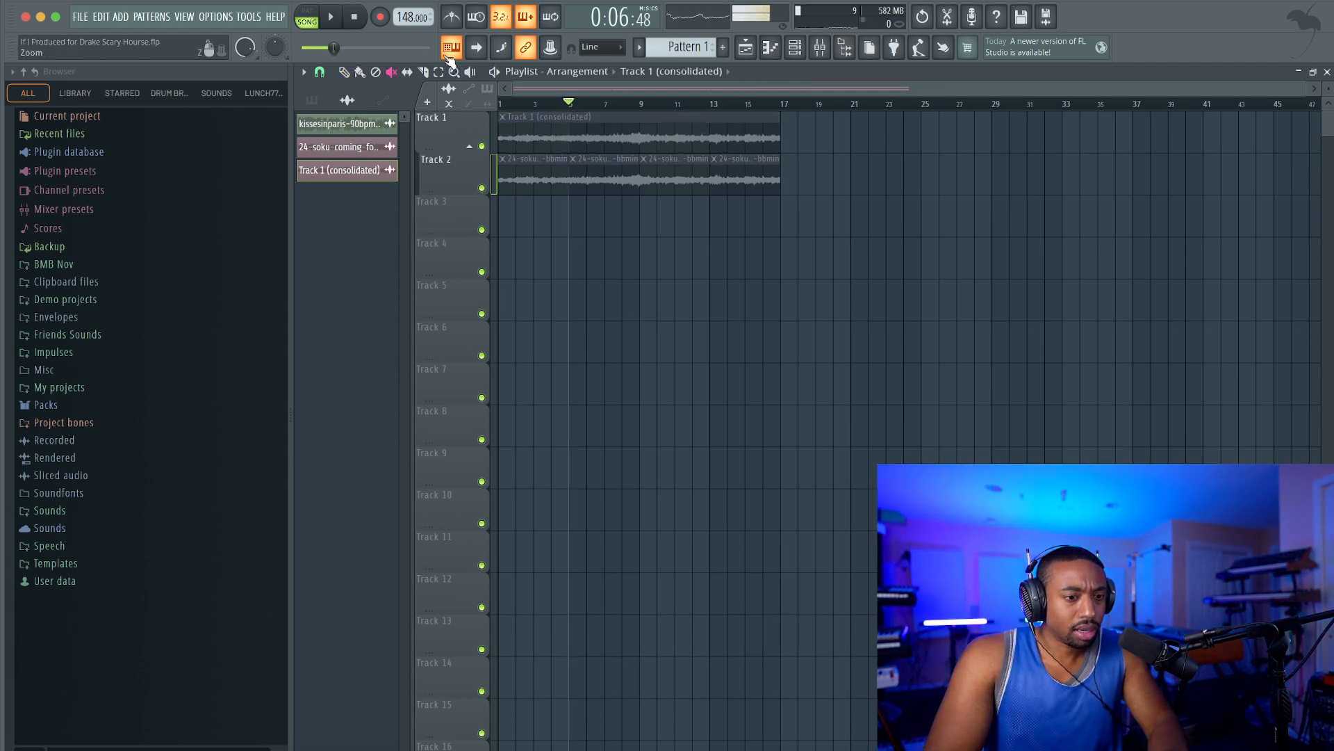
click(794, 47)
right_click(716, 46)
click(788, 50)
key(Return)
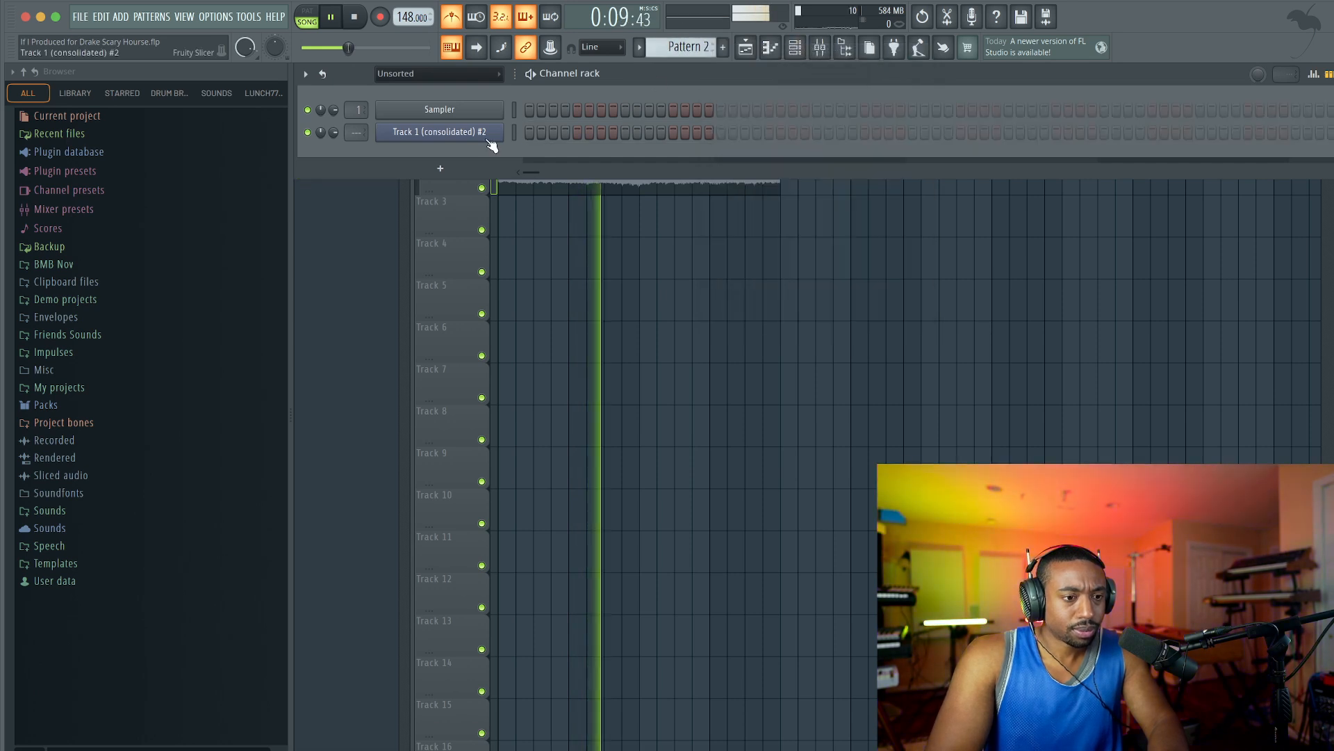
Dump the Fruity Slicer beat slices of the consolidated sample to the piano roll and close the slicer window.
click(488, 137)
key(space)
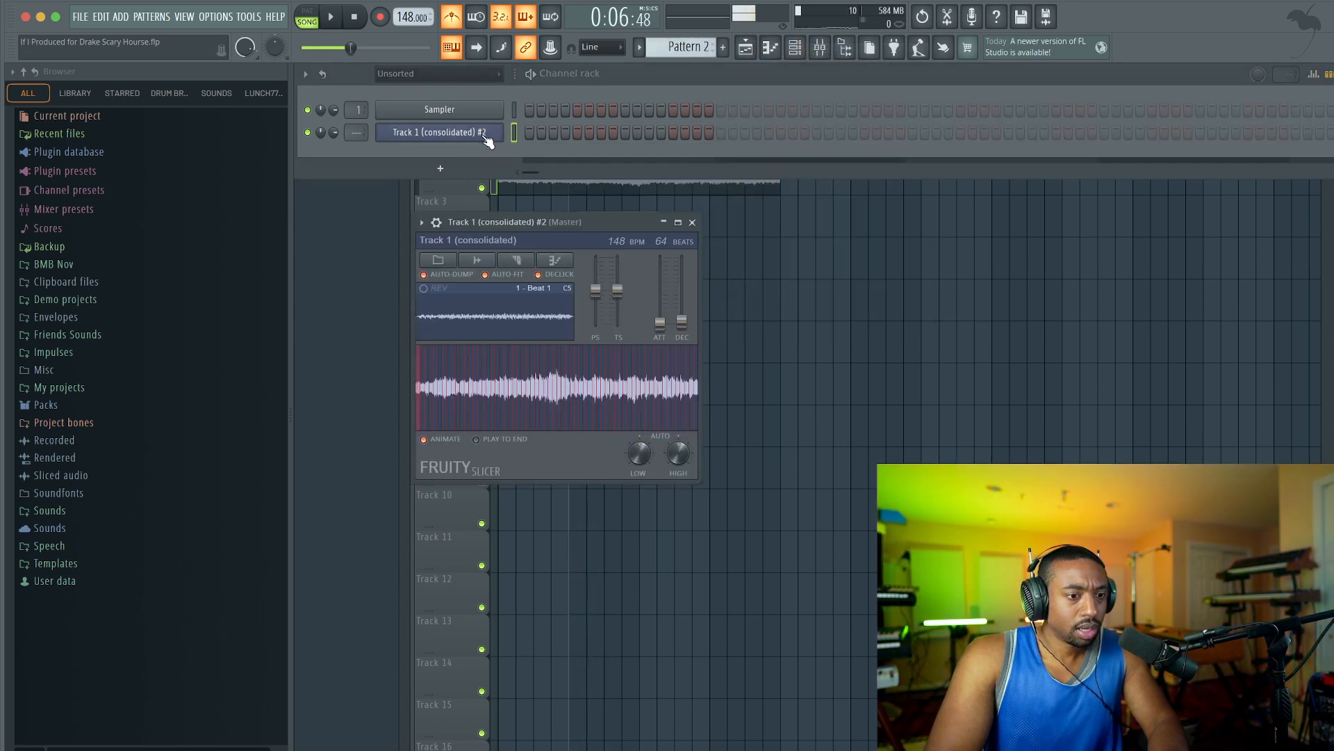
click(559, 264)
click(568, 278)
click(692, 222)
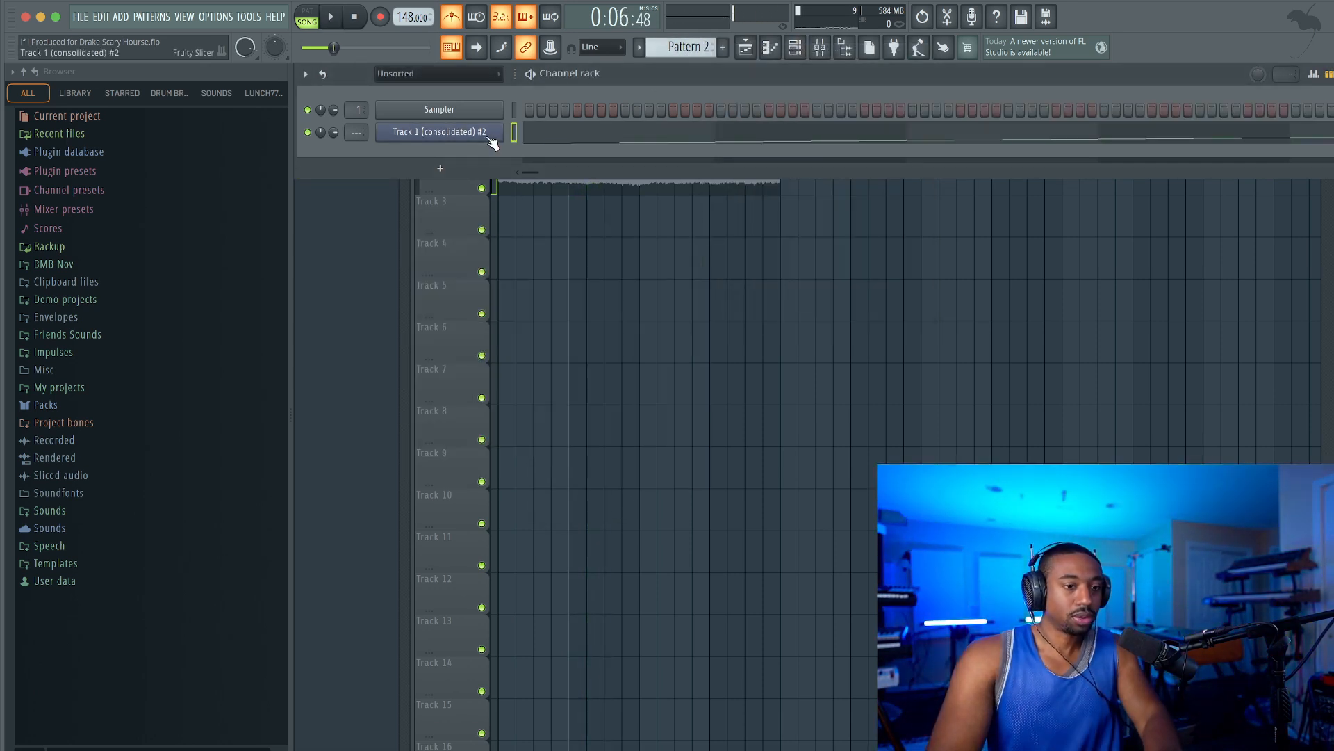
Route the Fruity Slicer channel to mixer track 3 and place Pattern 2 at bar 1 of playlist Track 3.
double_click(352, 134)
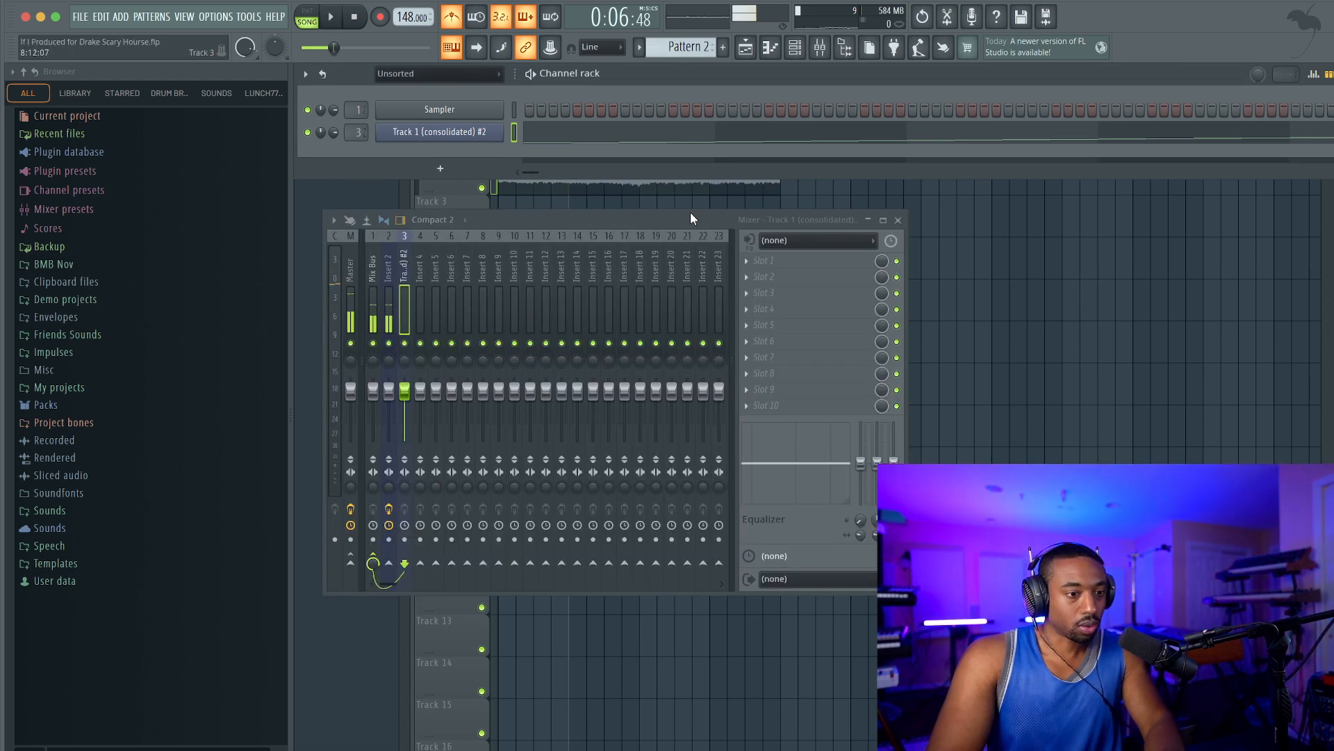
click(1025, 293)
drag(339, 129, 503, 201)
key(space)
click(354, 18)
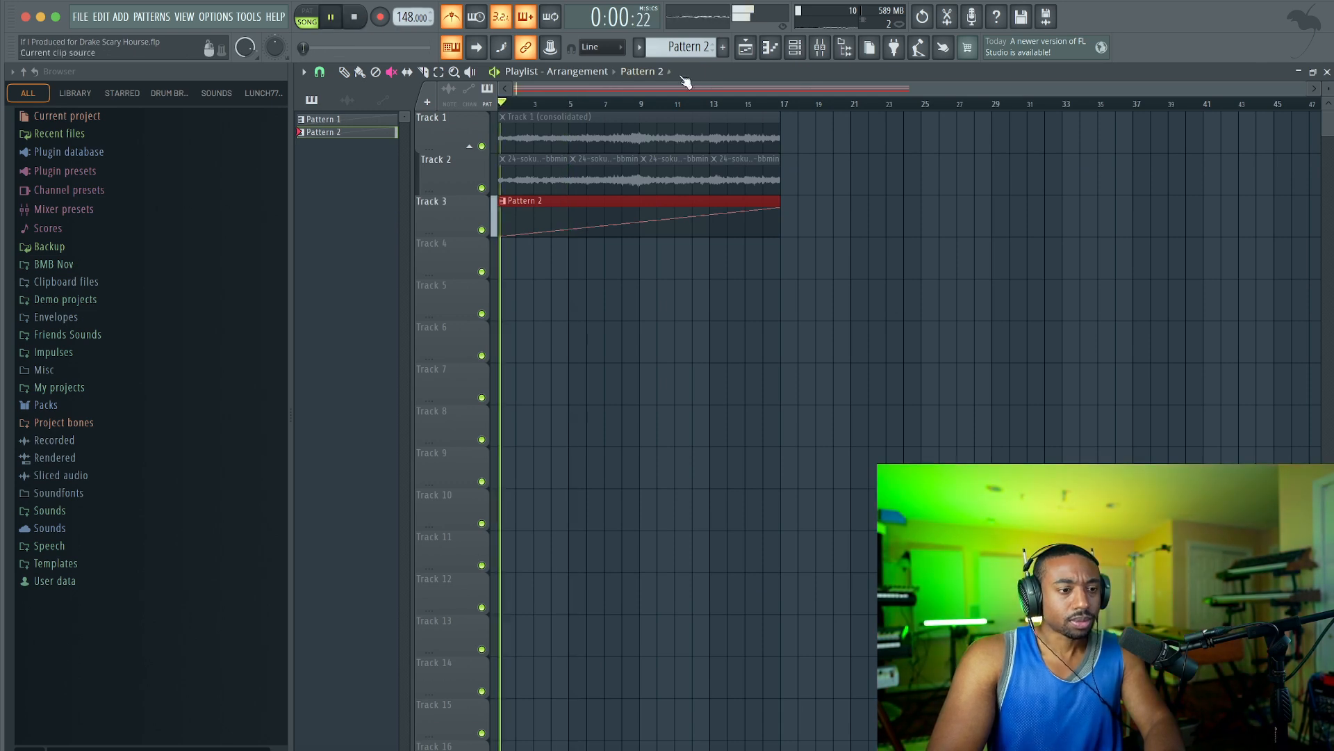
key(space)
Raise the slices' fade-in in Fruity Slicer, turn off the metronome and play the arrangement.
click(796, 49)
click(475, 133)
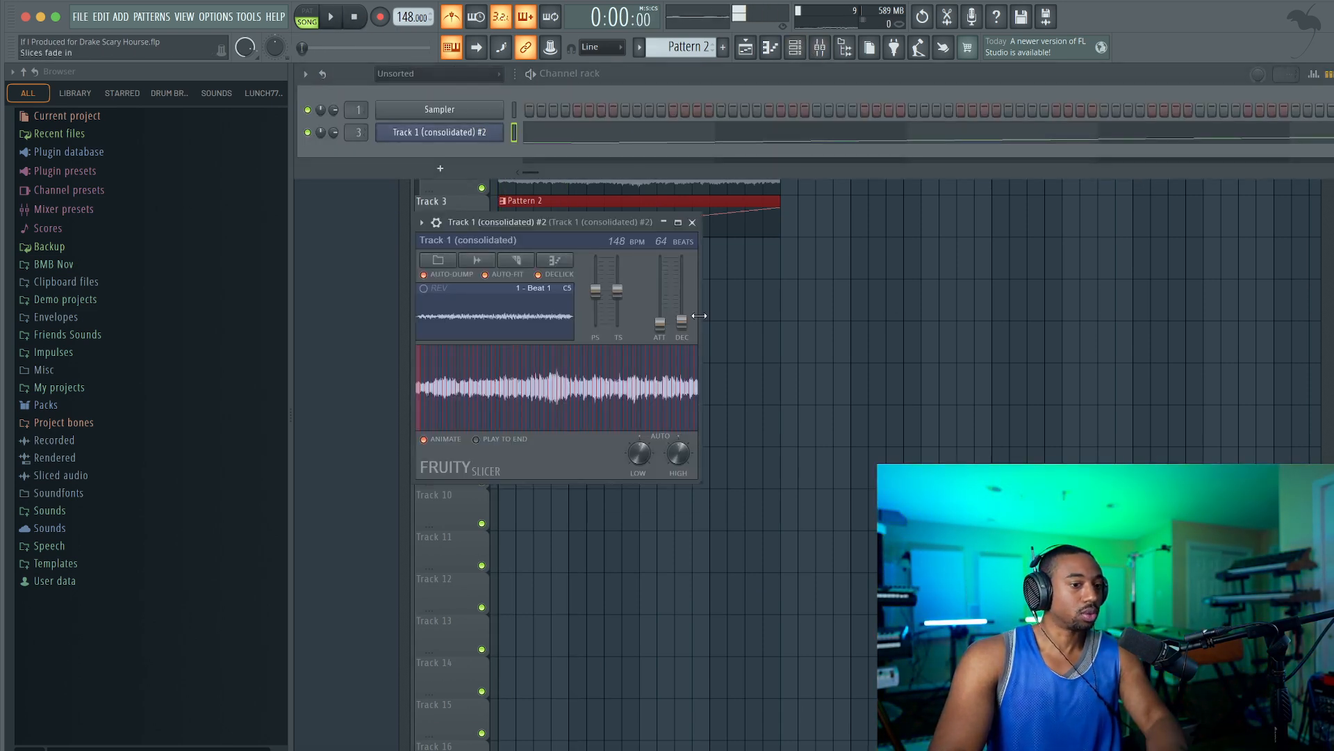
key(space)
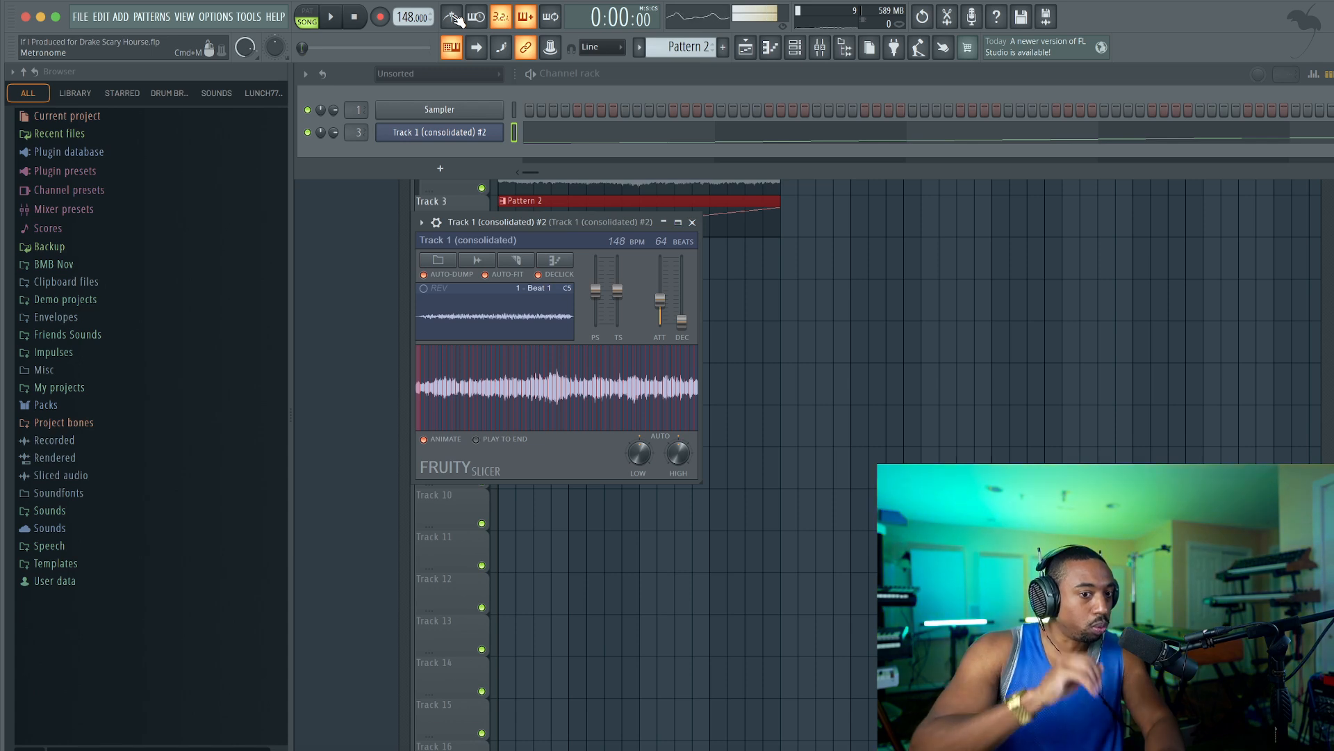
click(790, 287)
key(space)
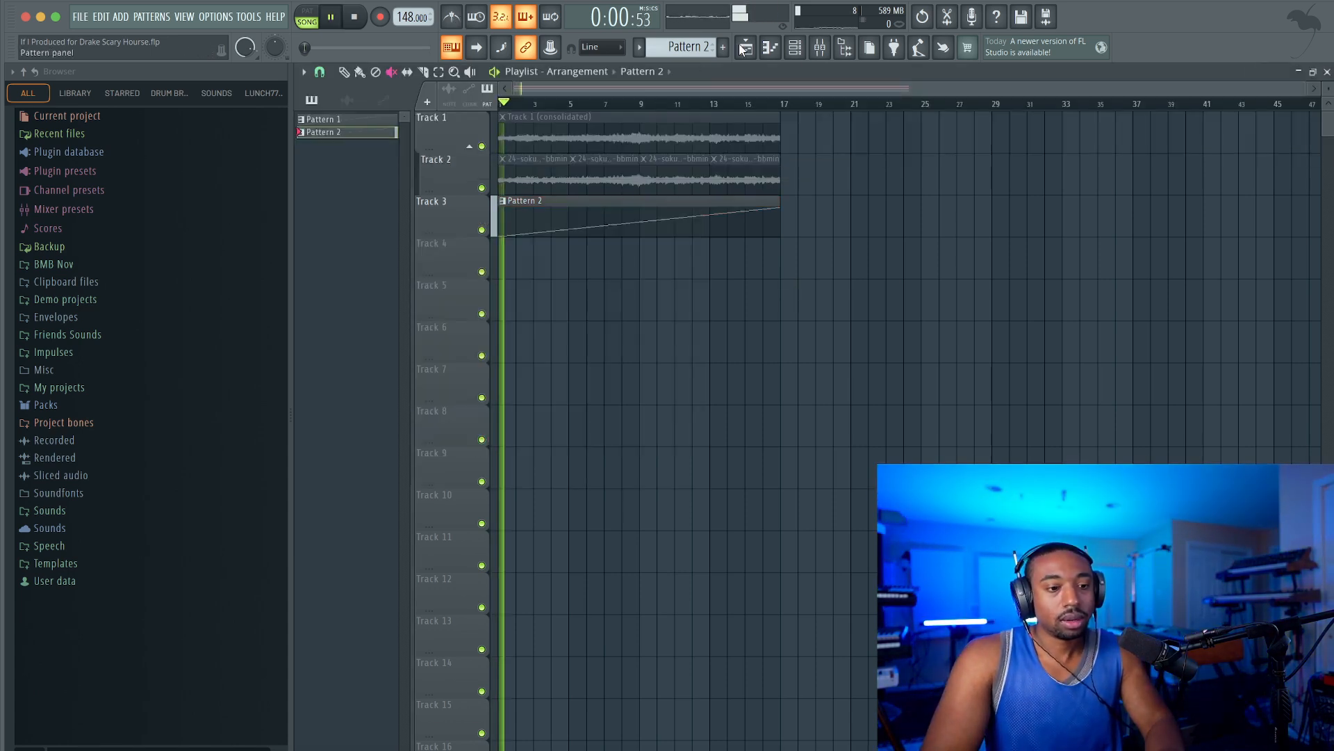
Delete the unused Sampler channel from the channel rack and hide the rack.
click(803, 50)
click(804, 50)
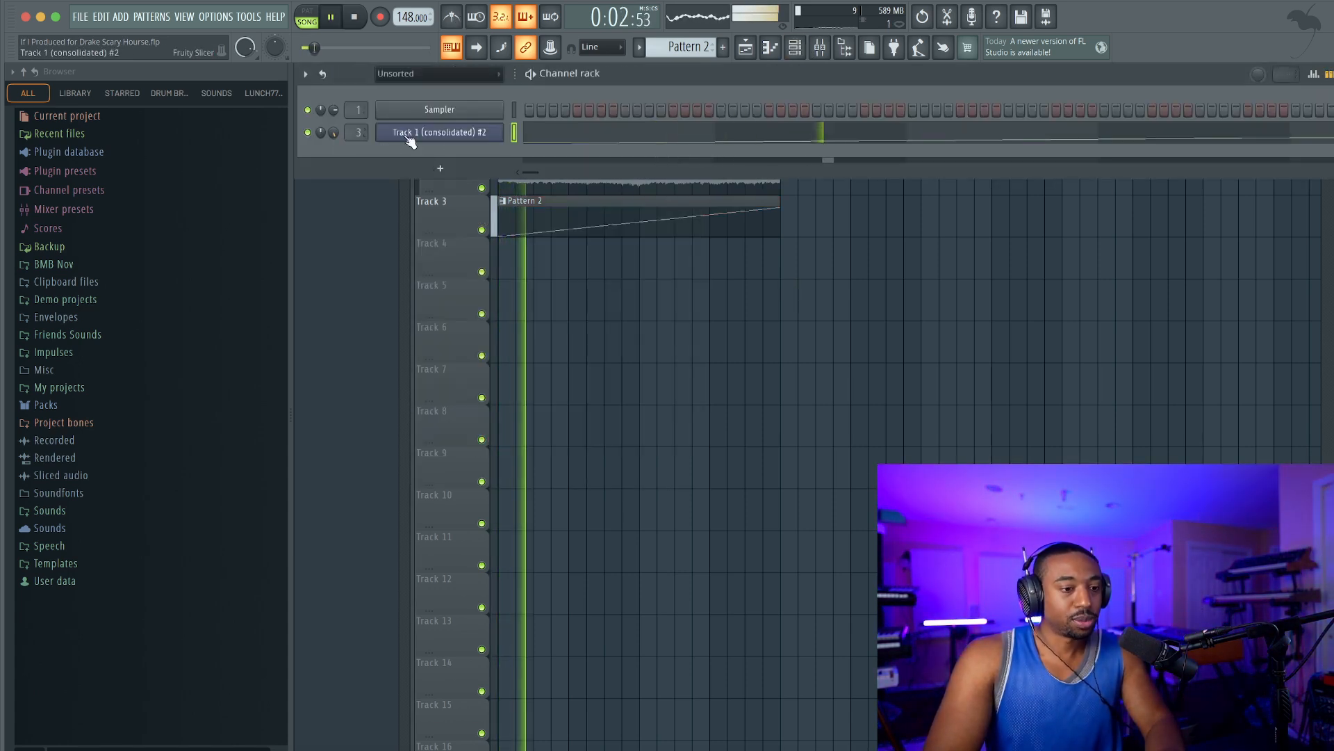
right_click(467, 118)
key(d)
key(Return)
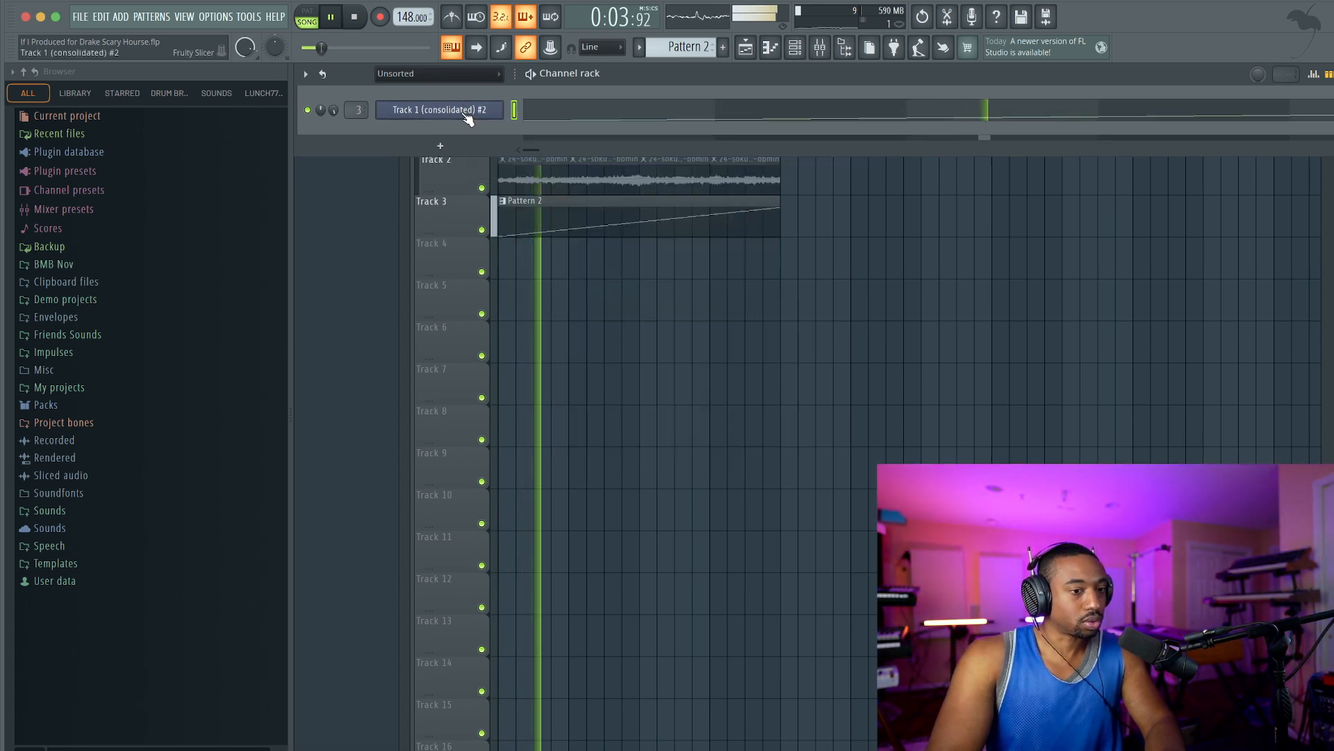
click(763, 416)
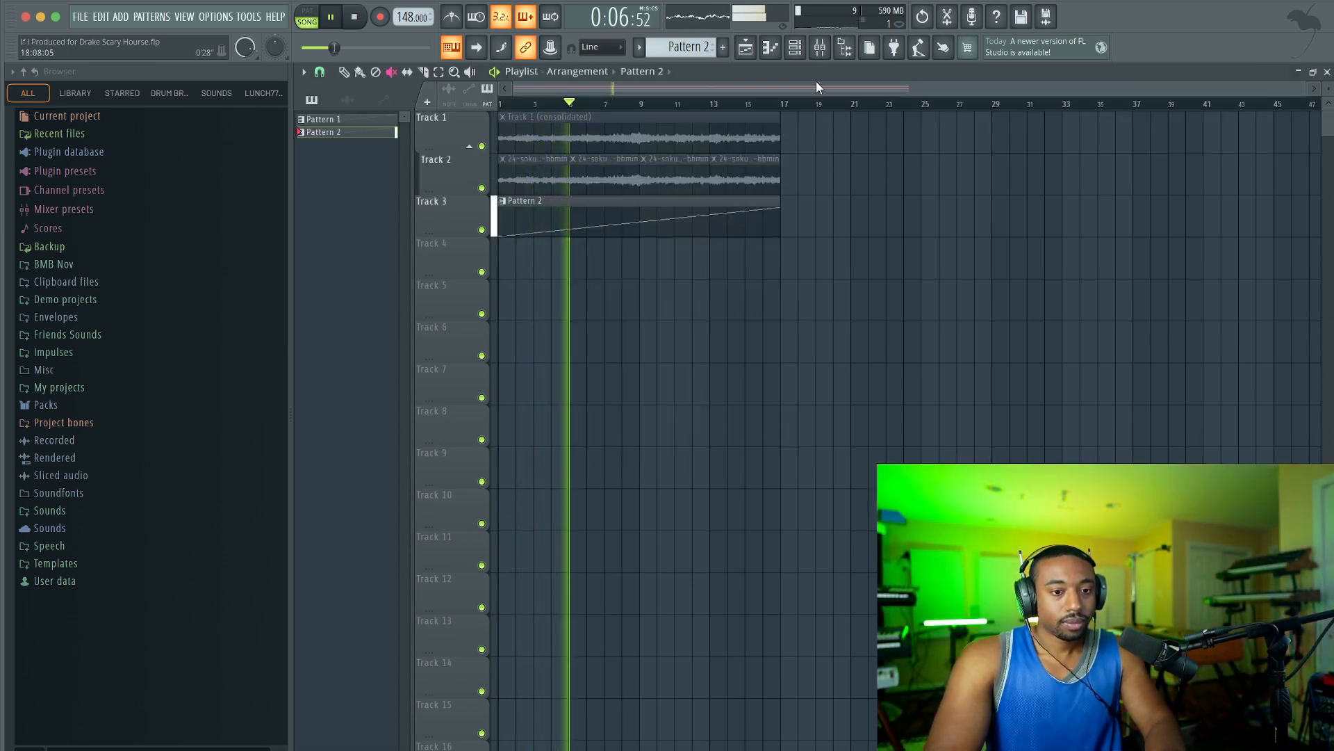
Slice the Pattern 2 clip on Track 3 at bars 5, 9 and 13 into four 4-bar clips.
key(space)
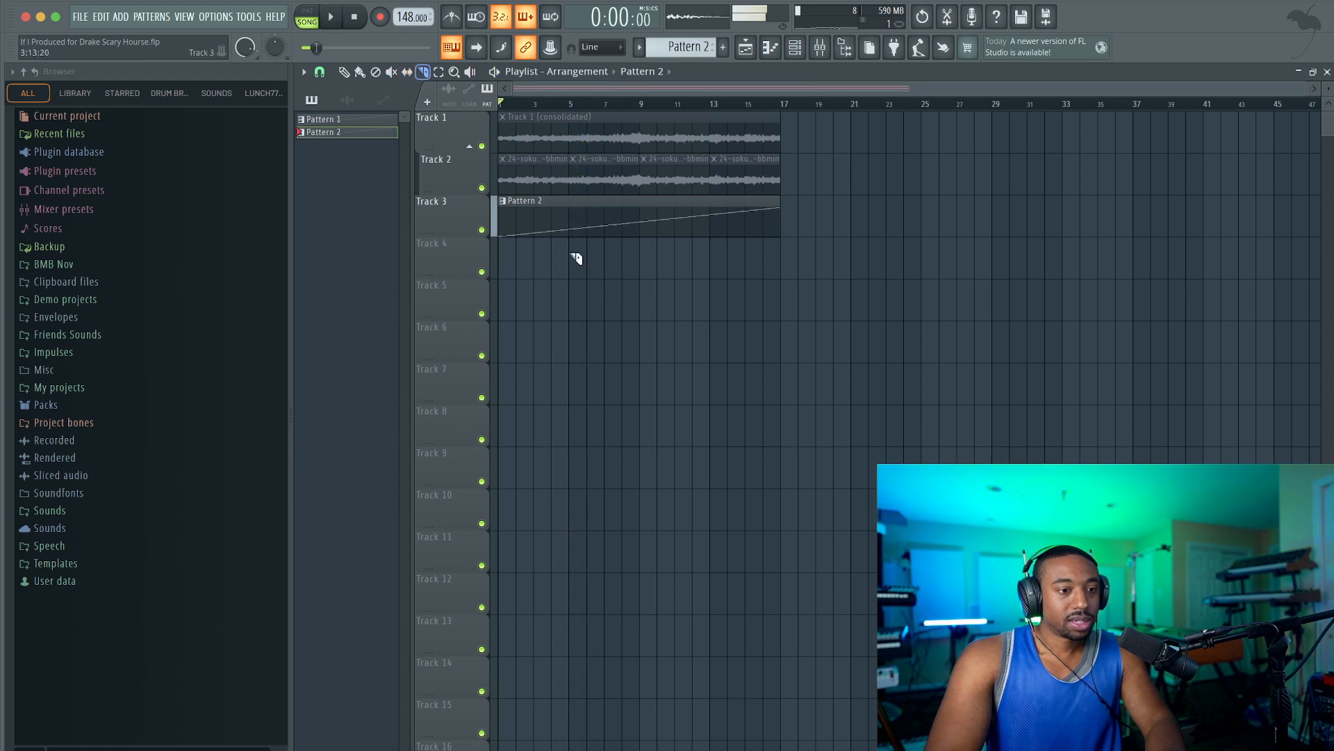
key(space)
click(638, 223)
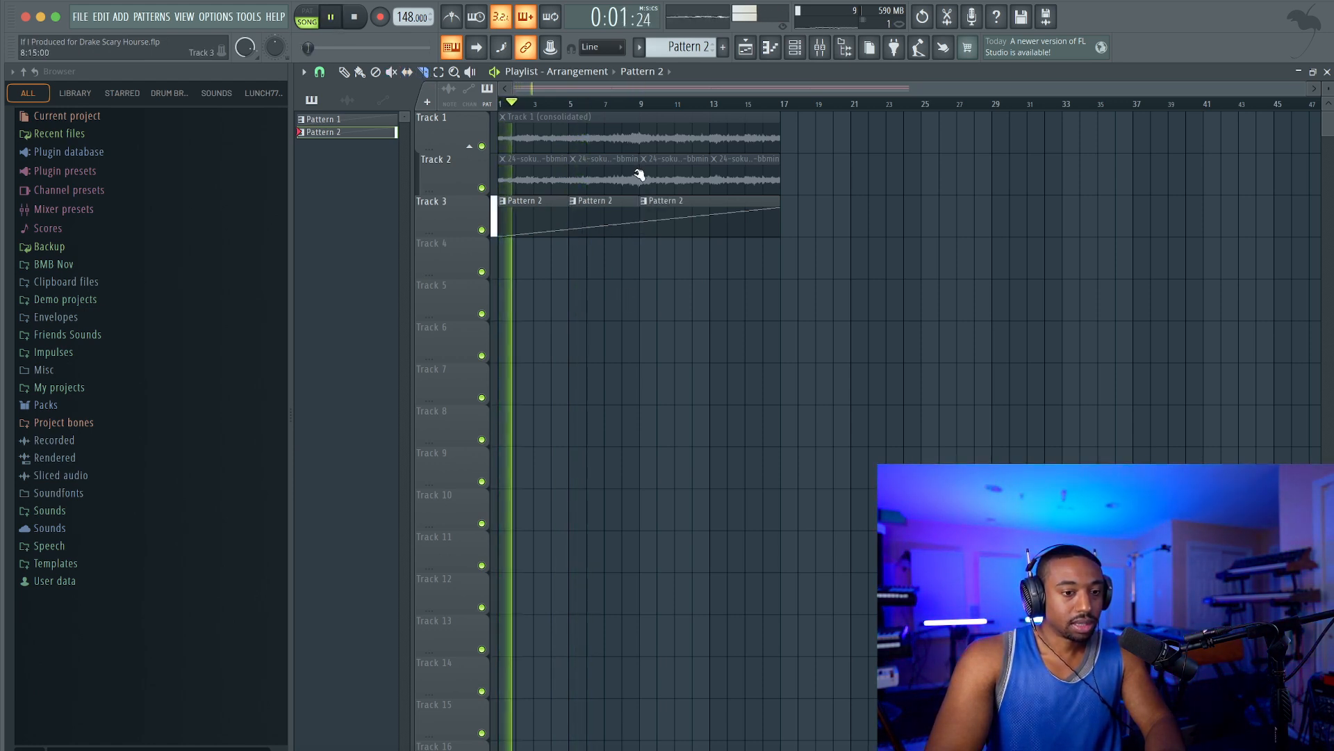
click(715, 229)
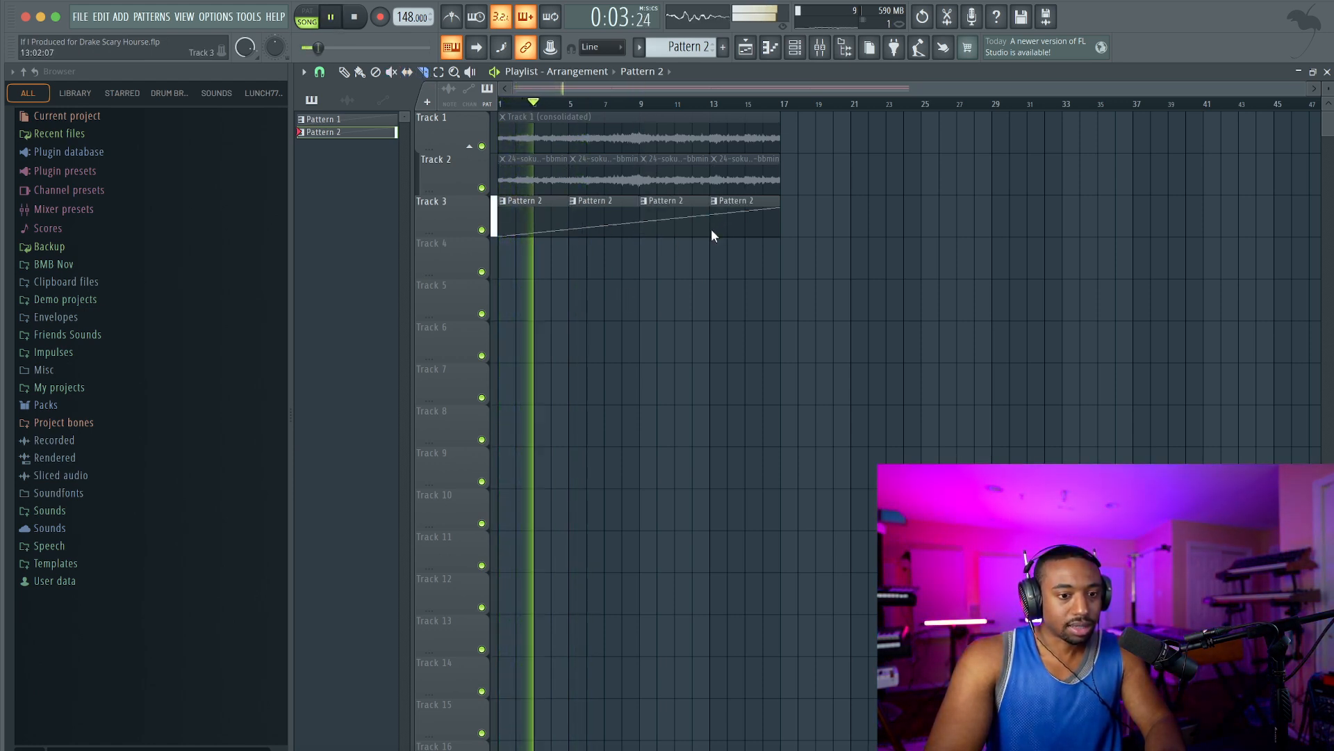
key(space)
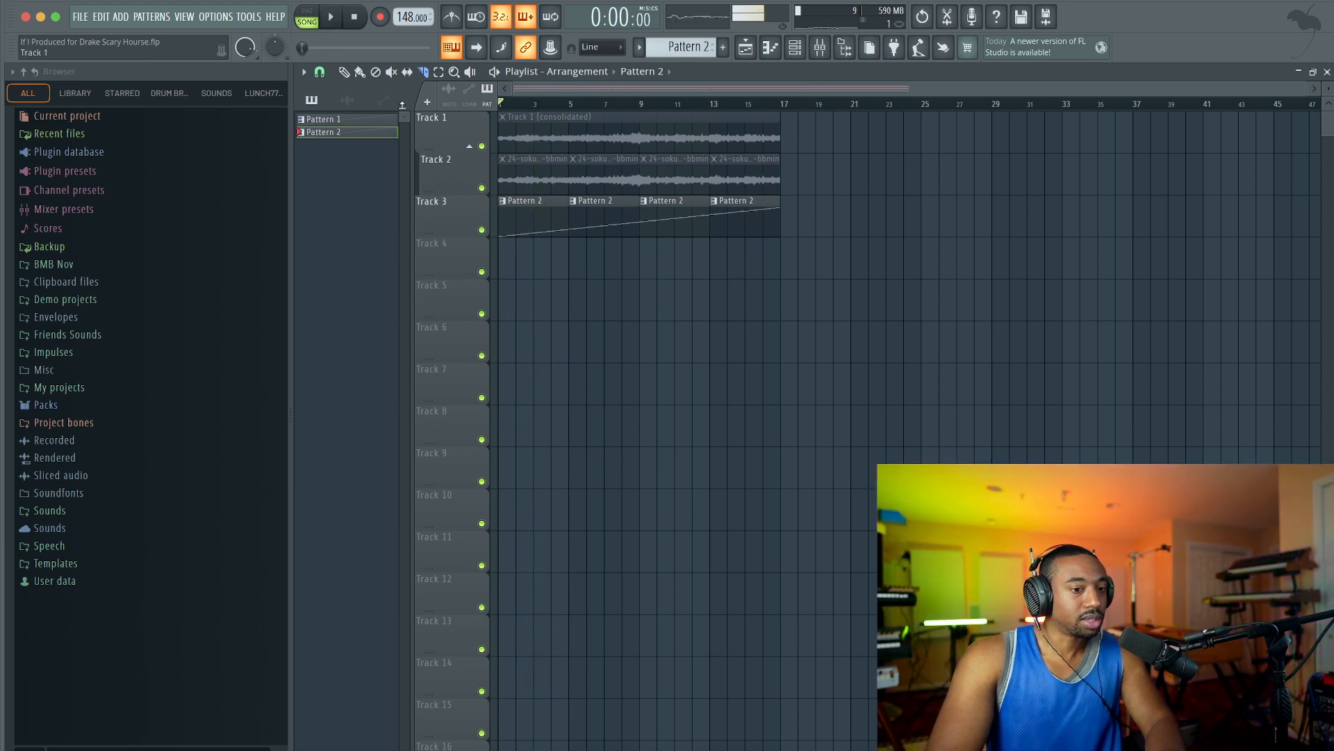
Make each of the four Pattern 2 clips on Track 3 a unique pattern.
click(573, 202)
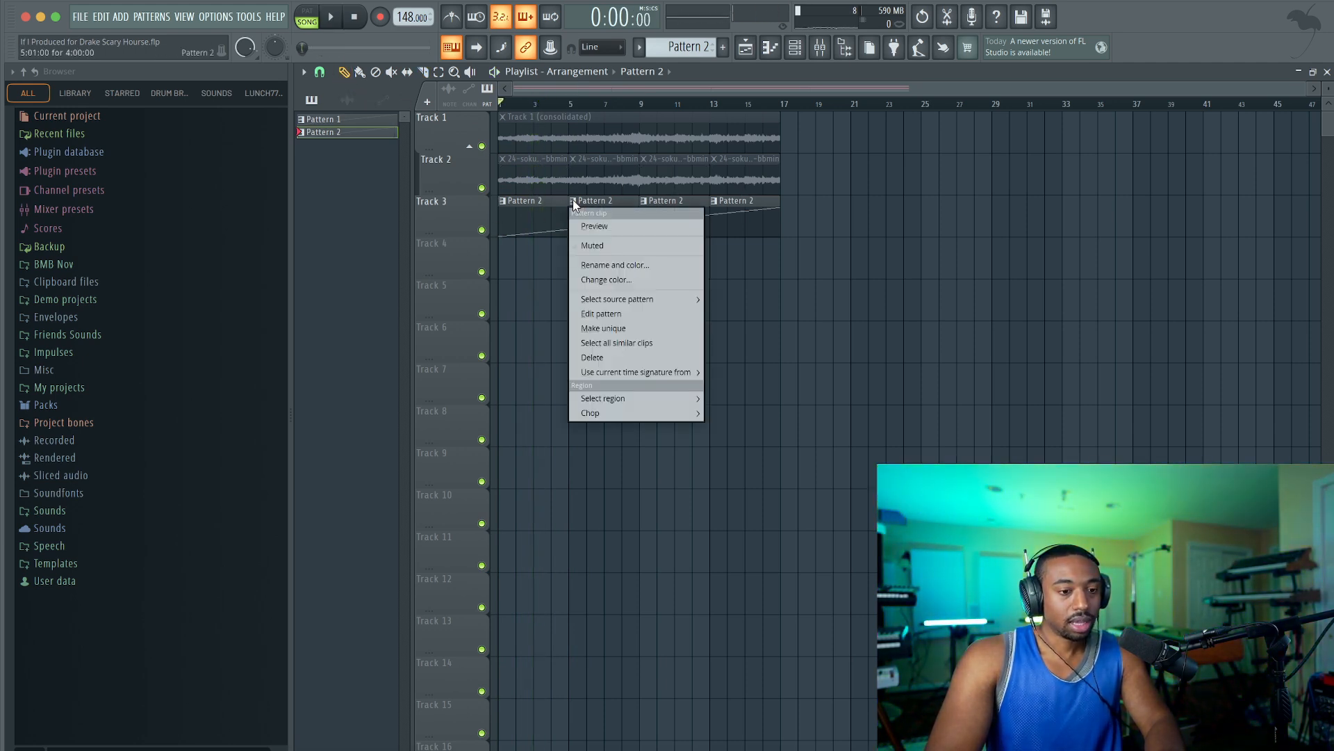
click(619, 328)
click(645, 202)
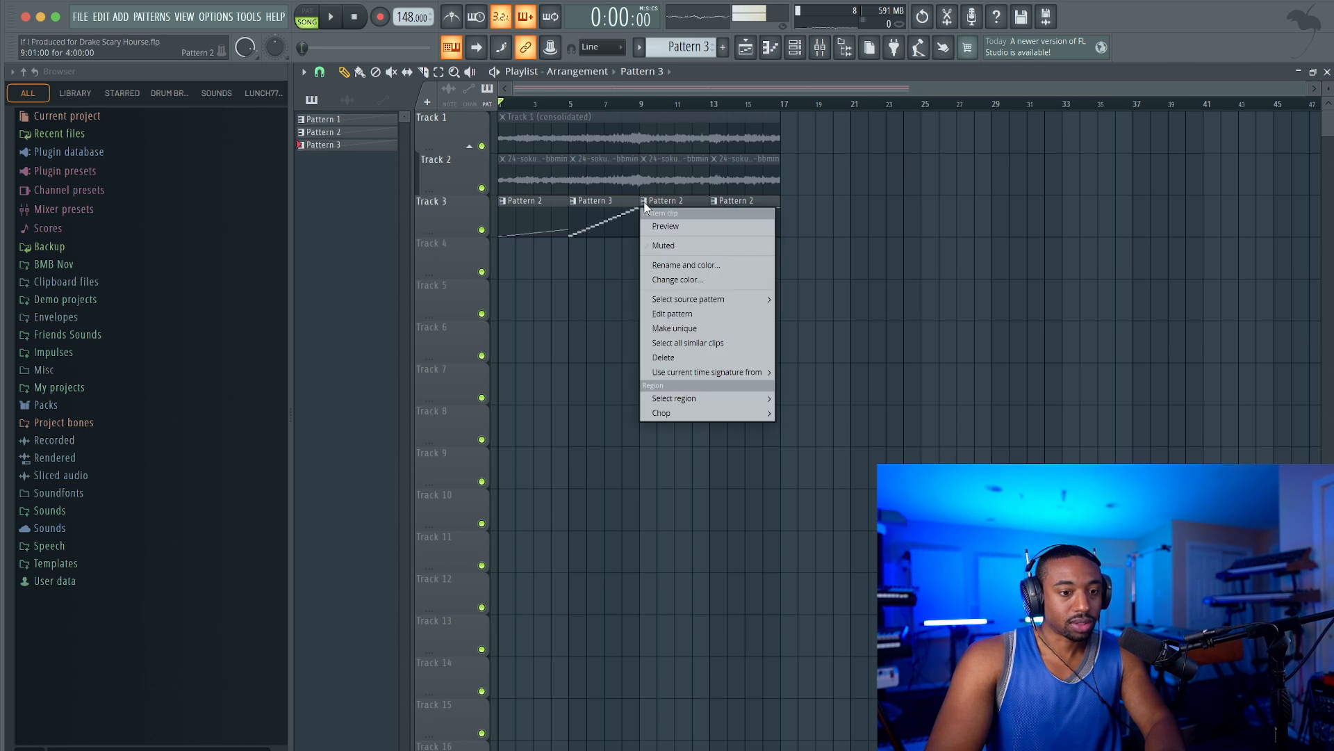
click(676, 328)
click(714, 203)
click(736, 328)
click(507, 202)
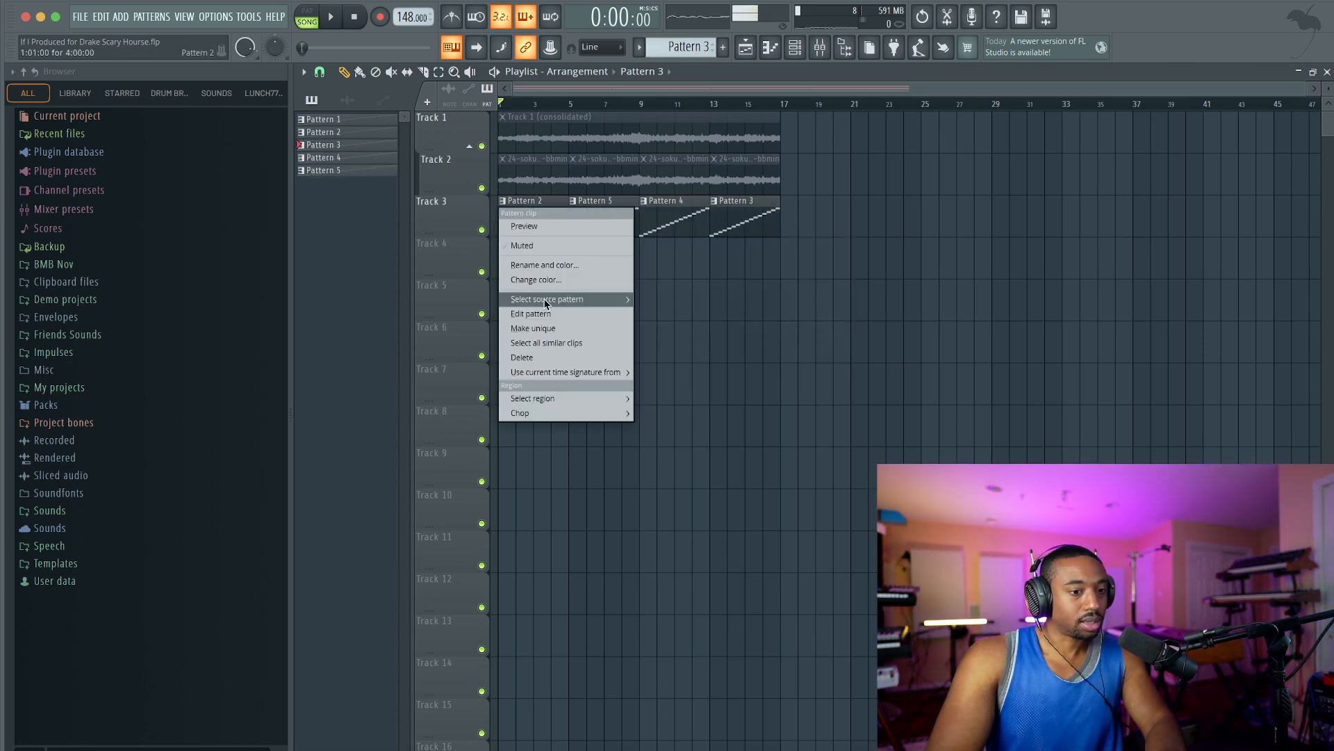
click(547, 329)
key(Return)
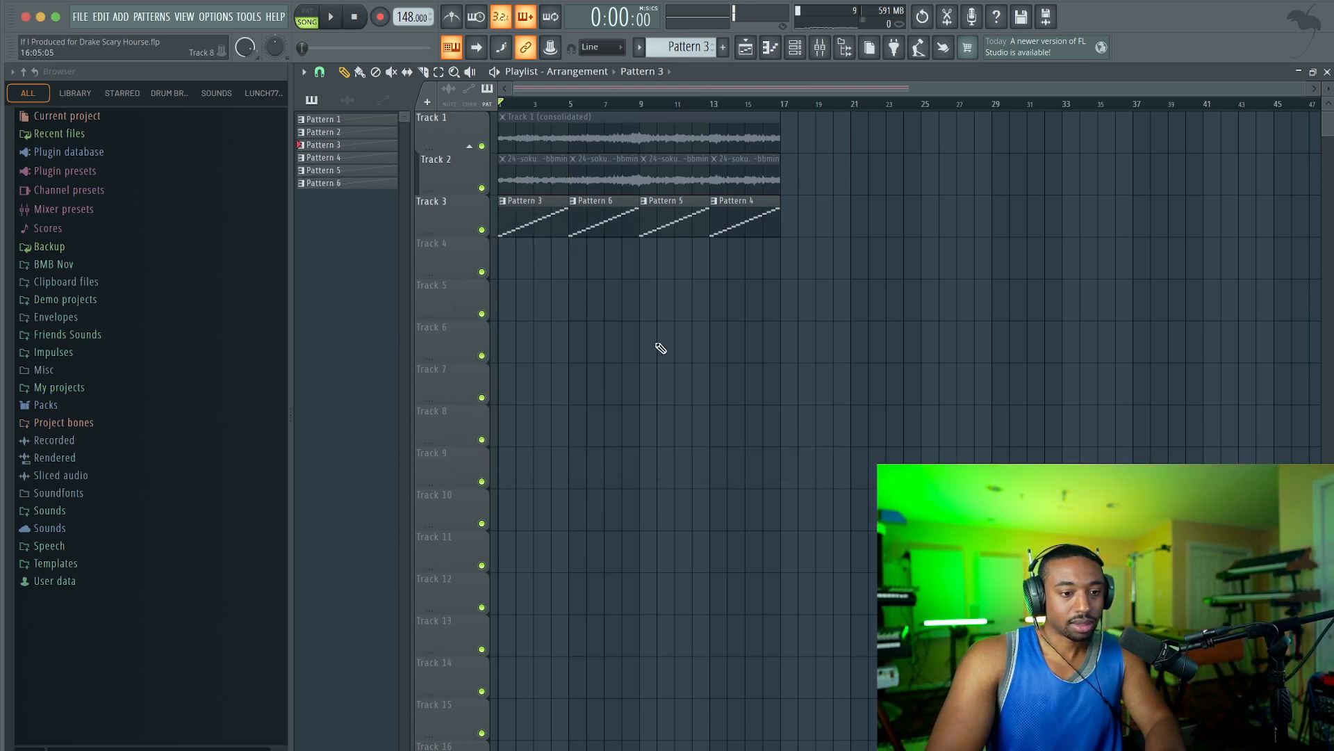
Rename the first clip's pattern on Track 3 as "intro piano".
click(506, 205)
click(535, 264)
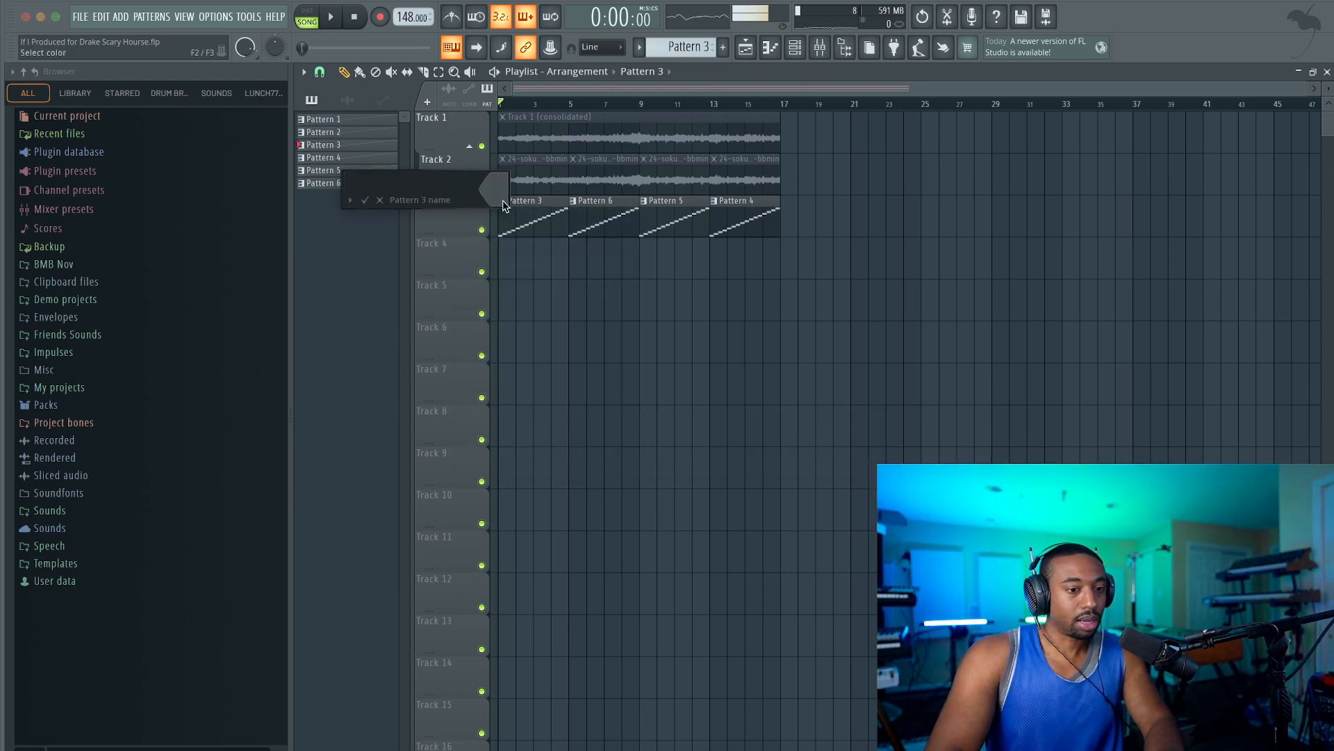
text(intro piano)
key(Return)
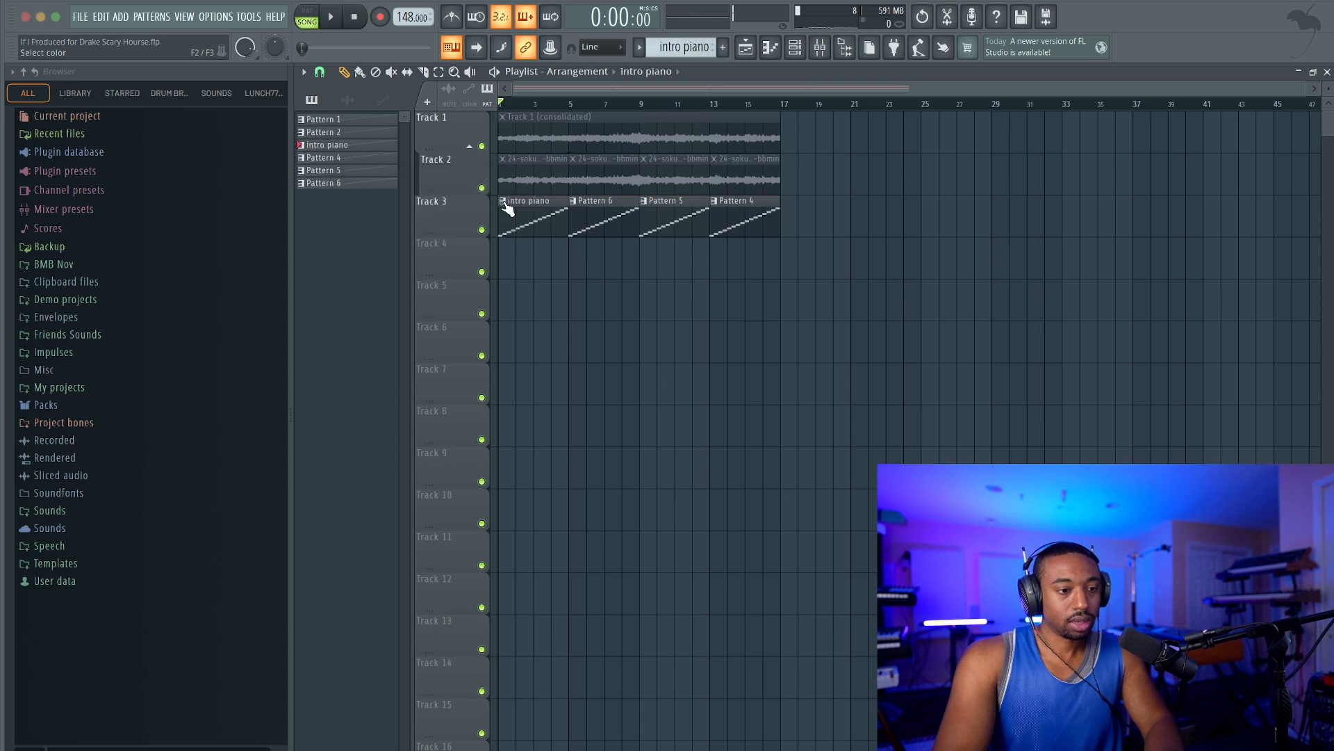
Shorten the name of the first clip's pattern on Track 3 to "intro".
click(505, 202)
click(535, 265)
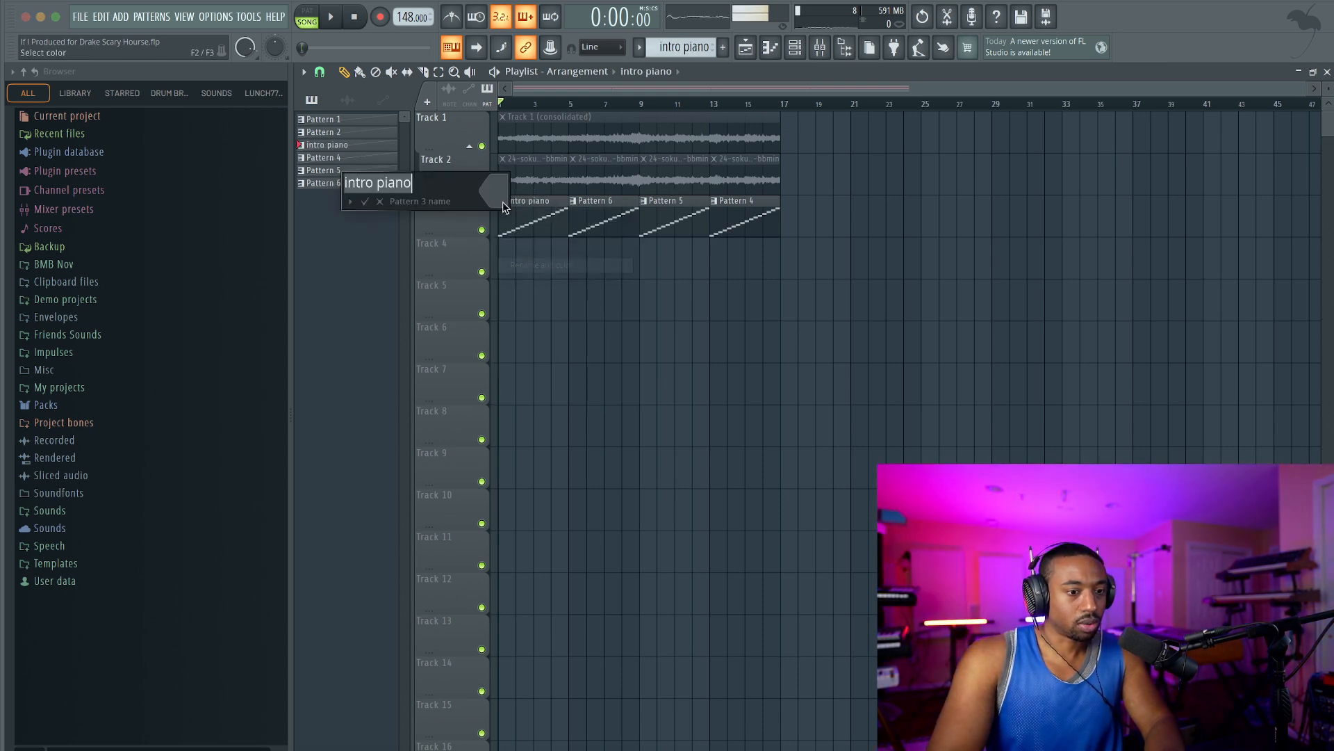
key(BackSpace)
key(BackSpace)
key(Return)
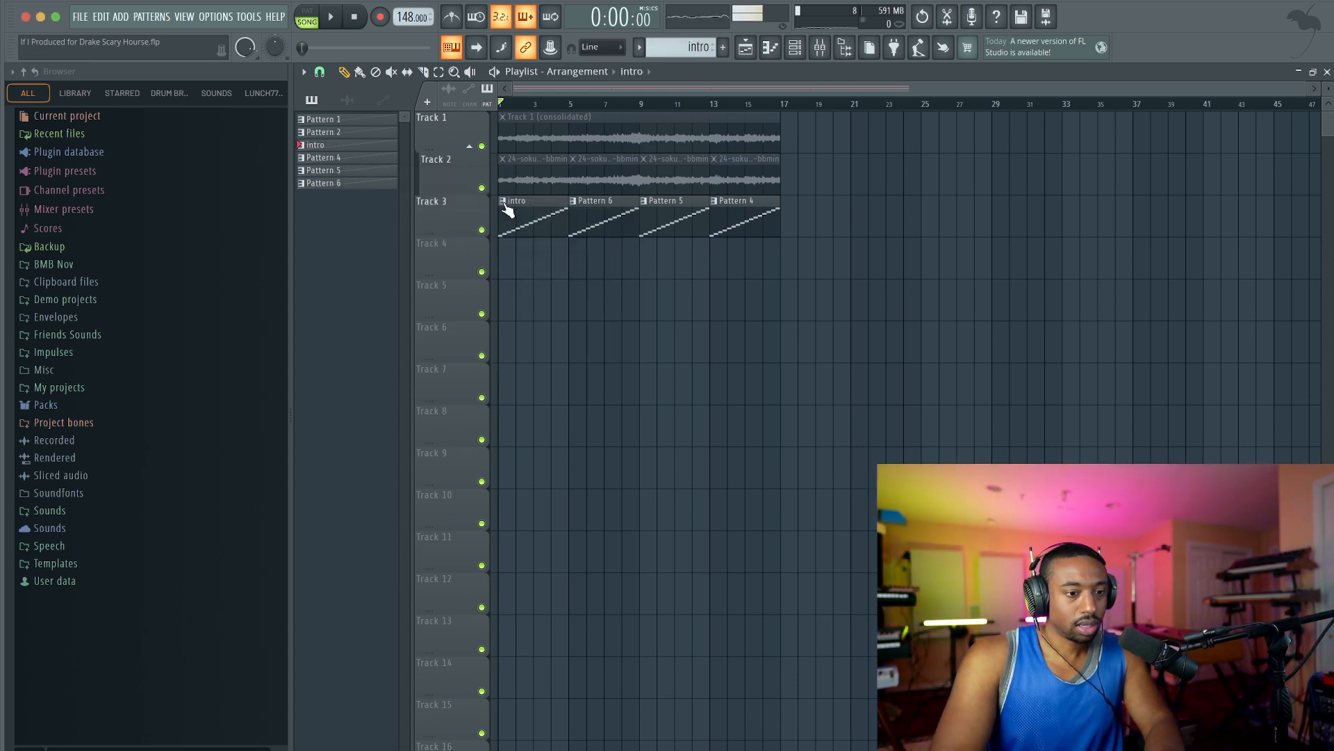
Rename the second clip's pattern on Track 3 as "piano" and play the arrangement.
click(574, 201)
click(614, 265)
text(piano)
key(Return)
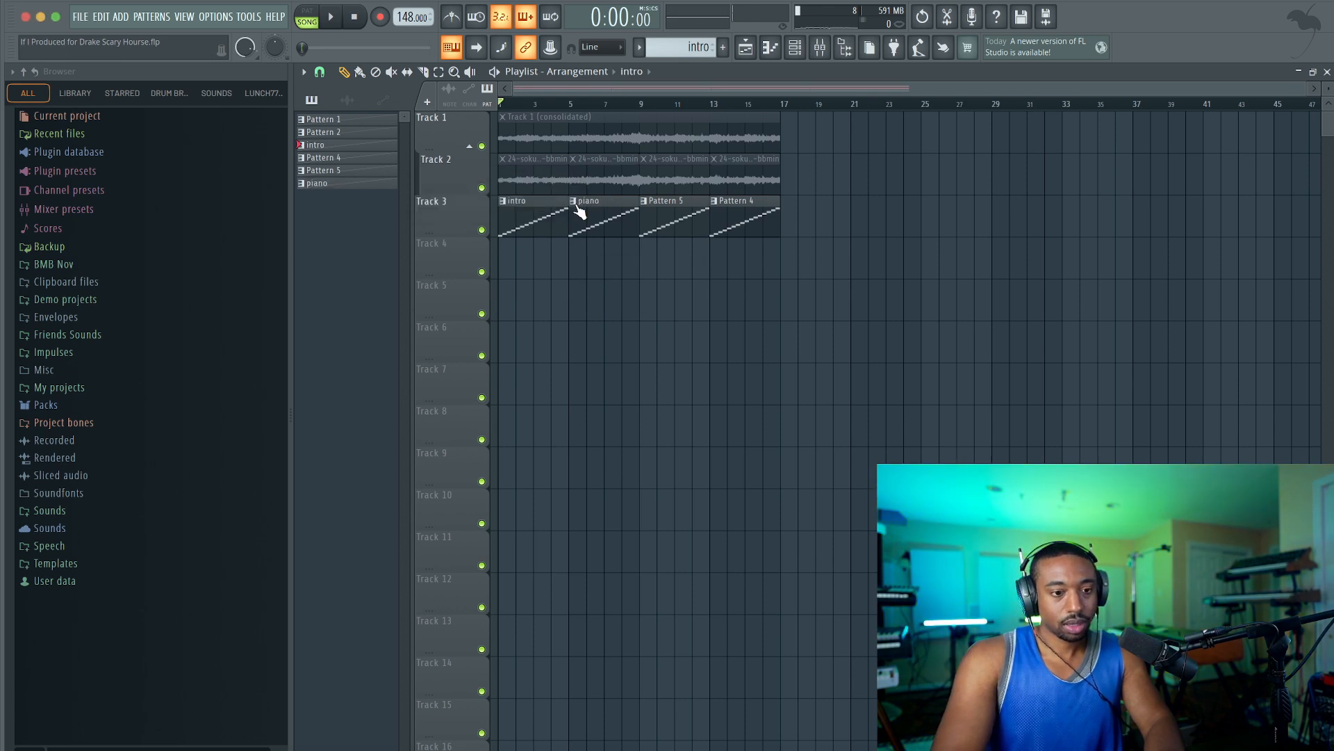
key(space)
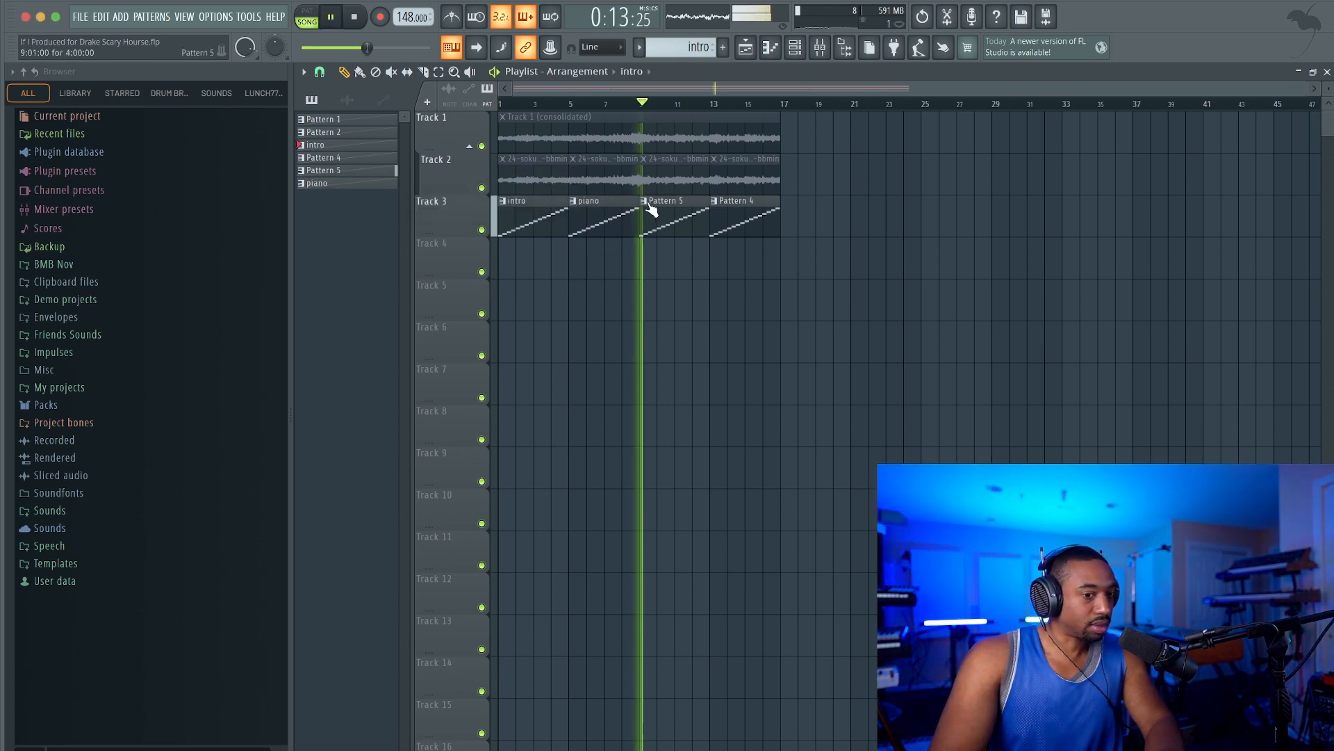
Rename the third clip's pattern at bar 9 on Track 3 as "rev".
click(644, 202)
click(683, 265)
text(rev)
key(Return)
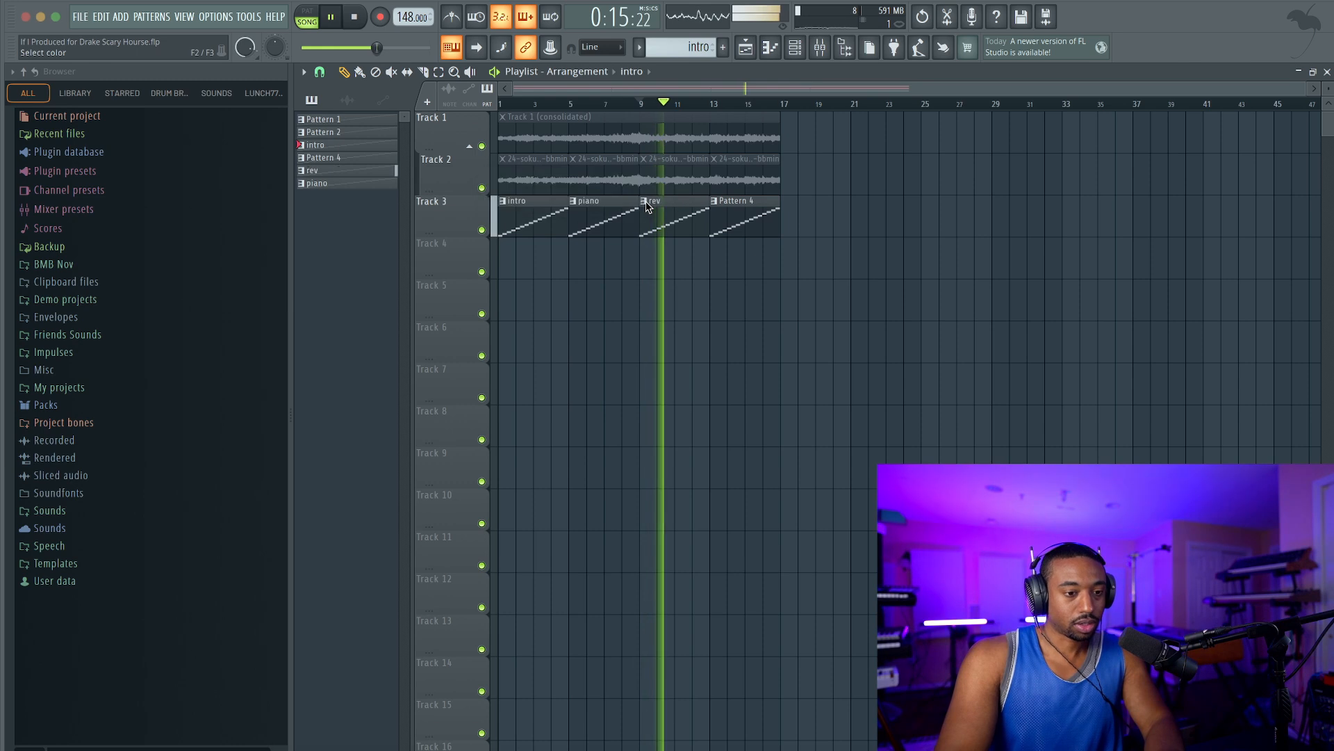
key(space)
Rename the fourth clip's pattern at bar 13 on Track 3 as "rev 2" and resume playback.
click(714, 202)
key(r)
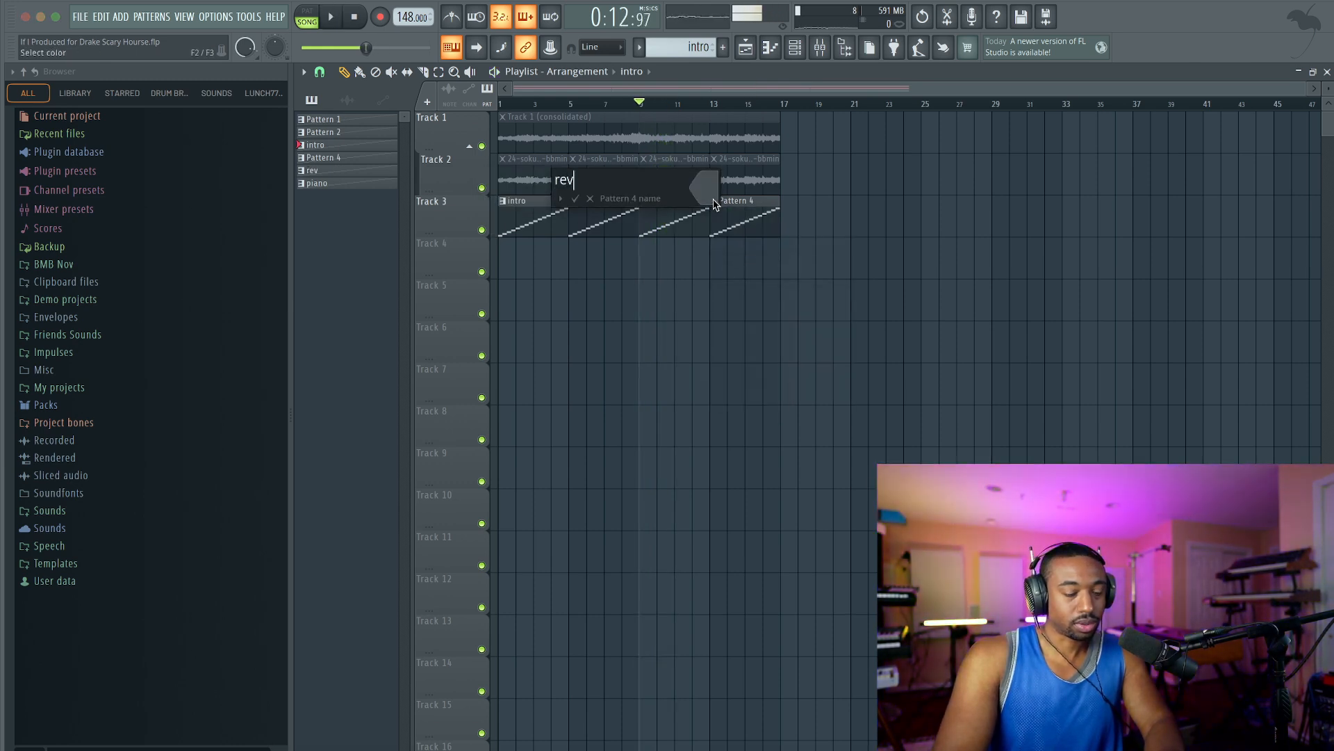
key(Return)
key(space)
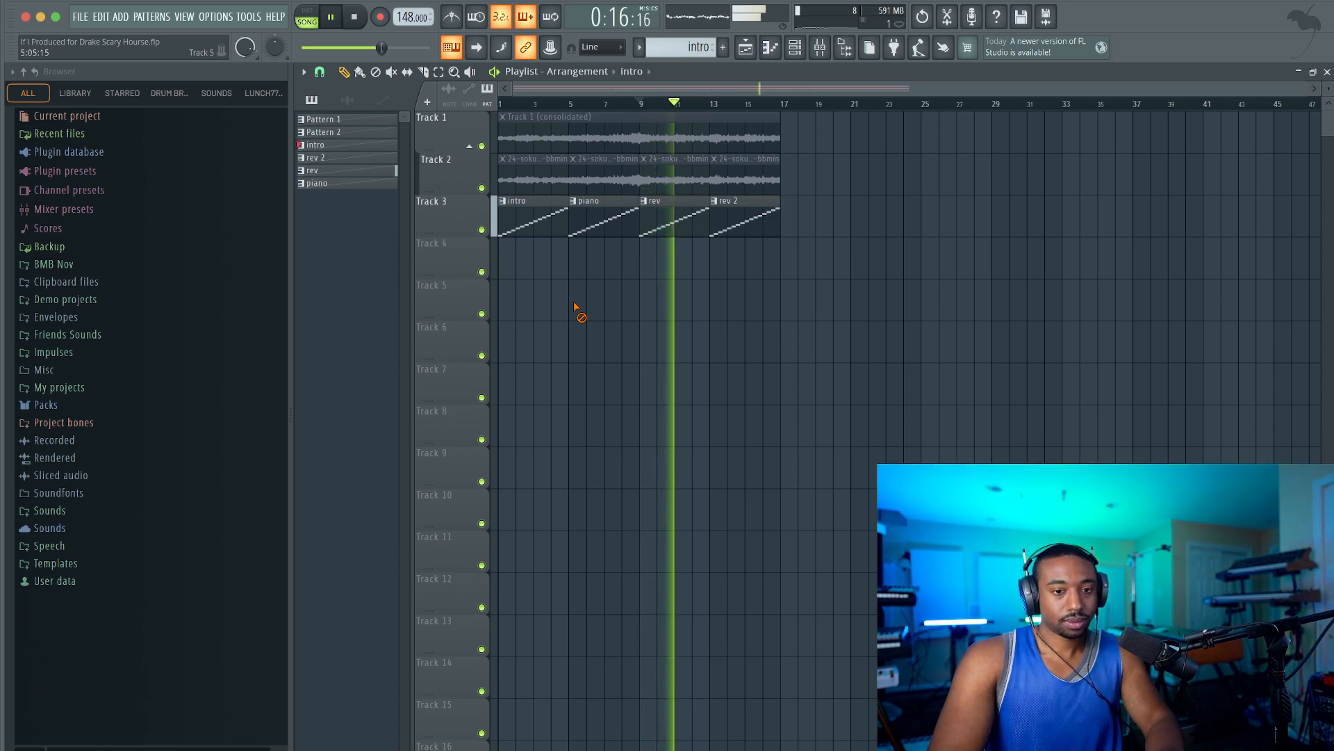
key(space)
drag(573, 203, 800, 258)
right_click(796, 254)
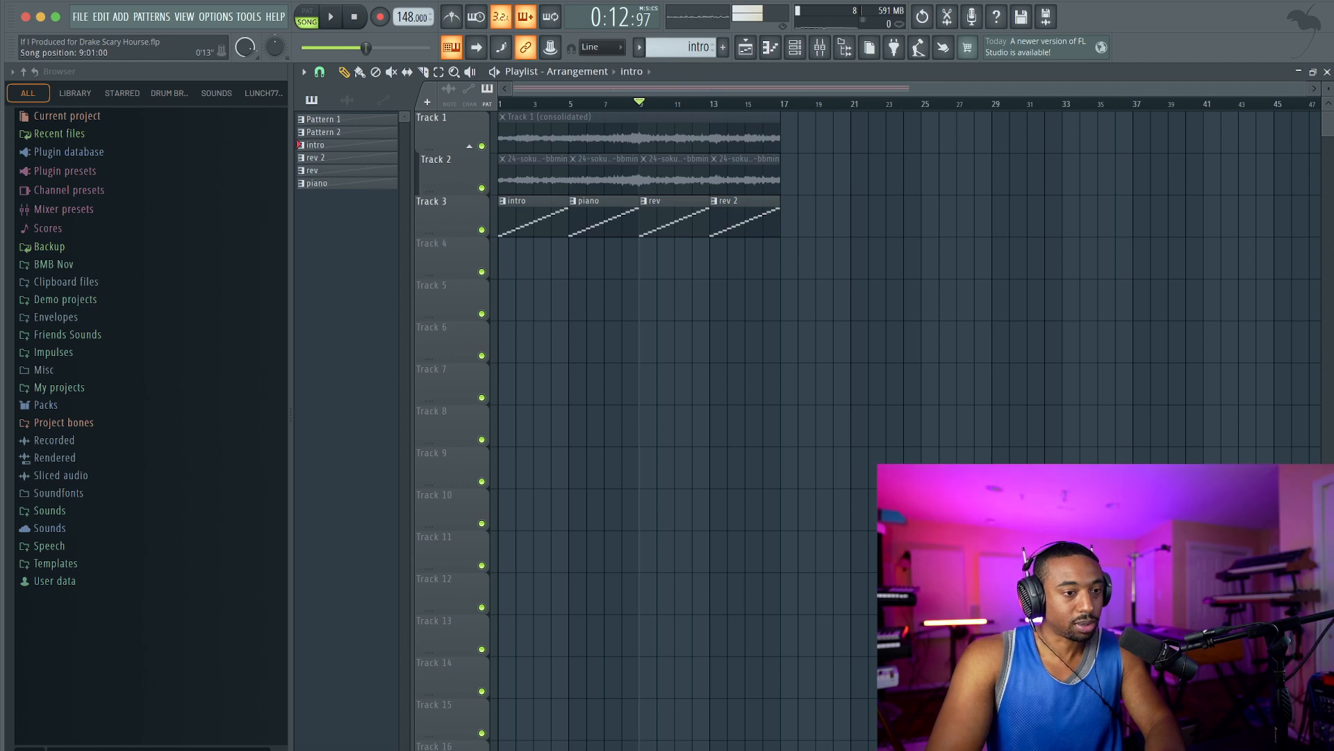
Expand the Friends Sounds folder in the browser and create the empty Pattern 7 with the channel rack shown.
click(76, 336)
click(795, 48)
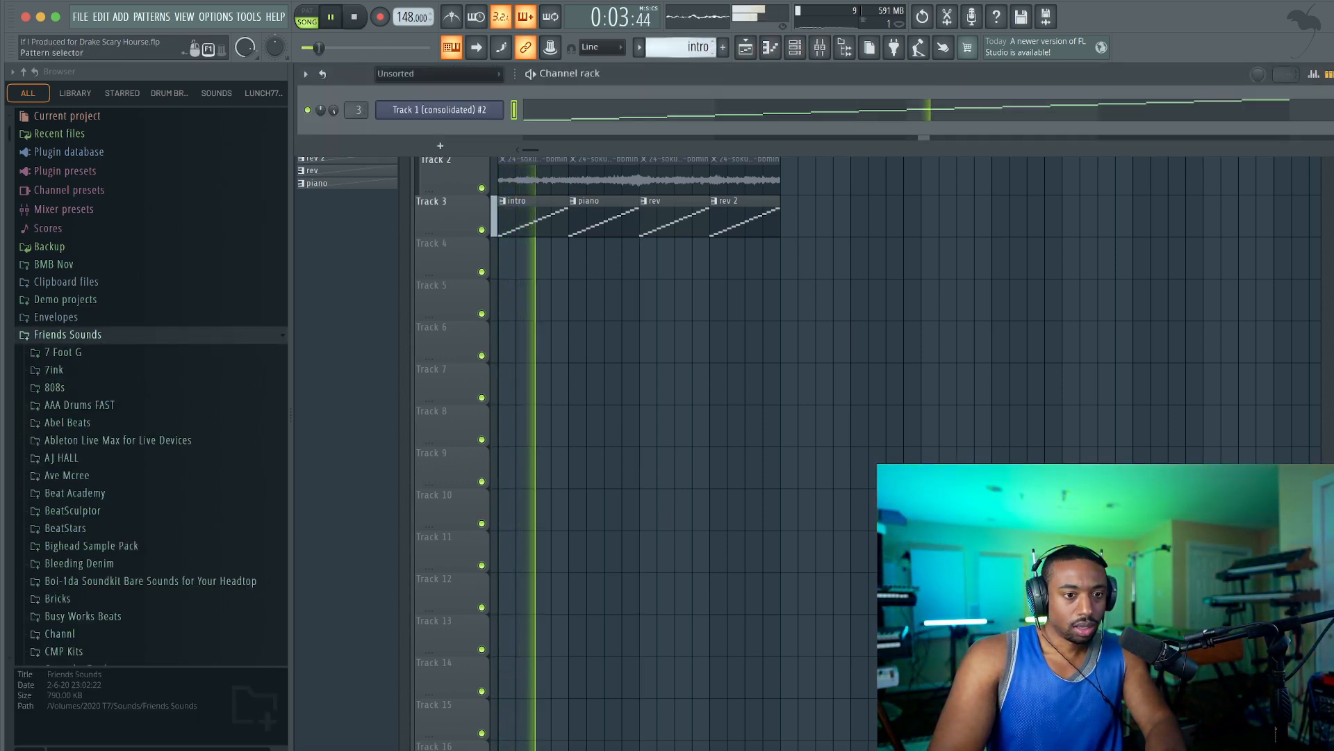
right_click(713, 47)
click(799, 59)
Browse Friends Sounds to the Busy Works Beats folder and expand Beat Maker Blueprint and its Drum Kits folder.
scroll(135, 447, down, 6)
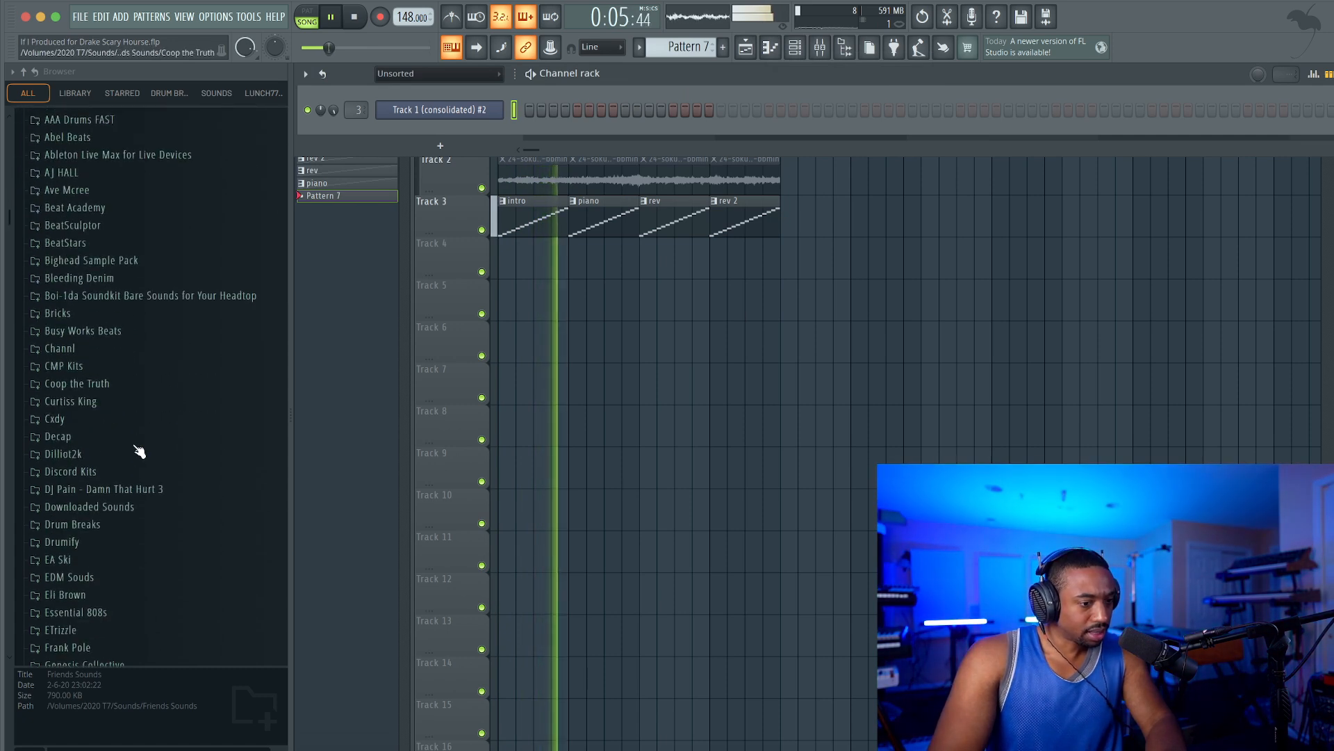
scroll(108, 438, down, 2)
scroll(108, 477, up, 4)
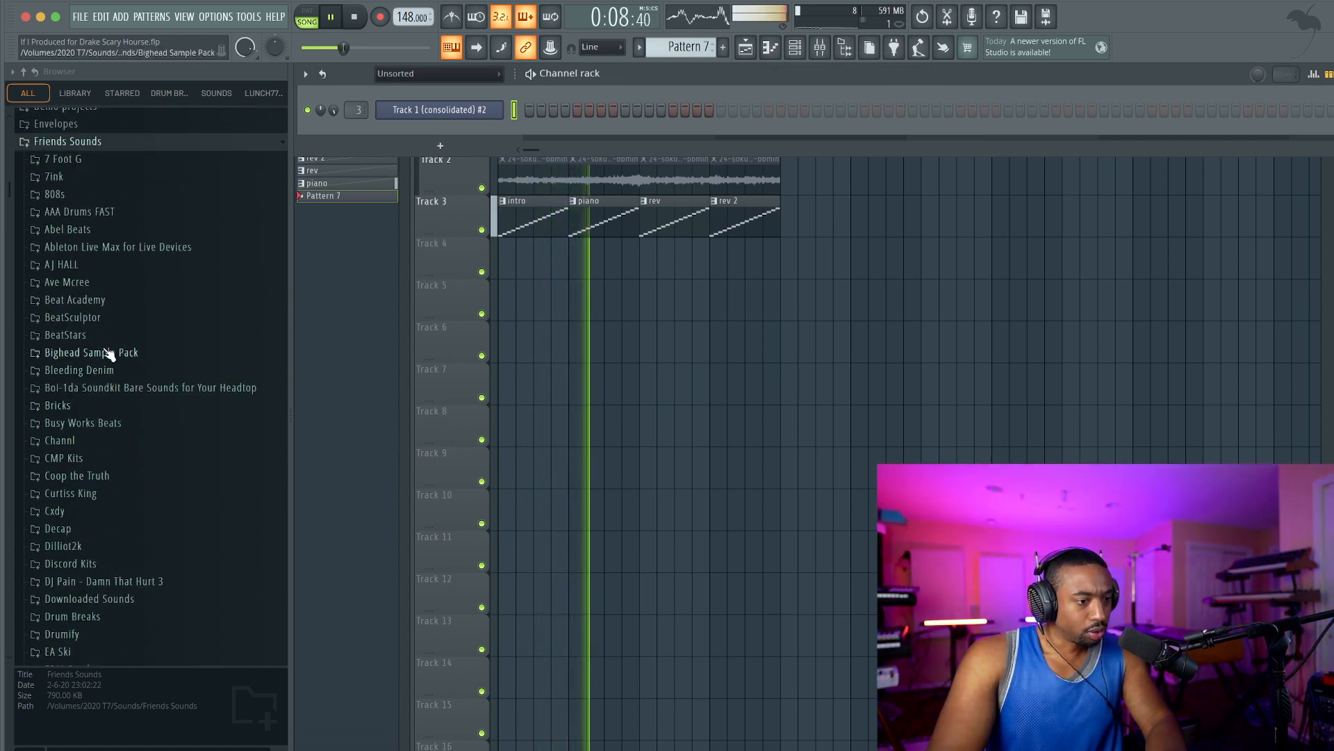
click(111, 422)
scroll(127, 518, down, 1)
key(space)
click(127, 394)
scroll(132, 417, down, 2)
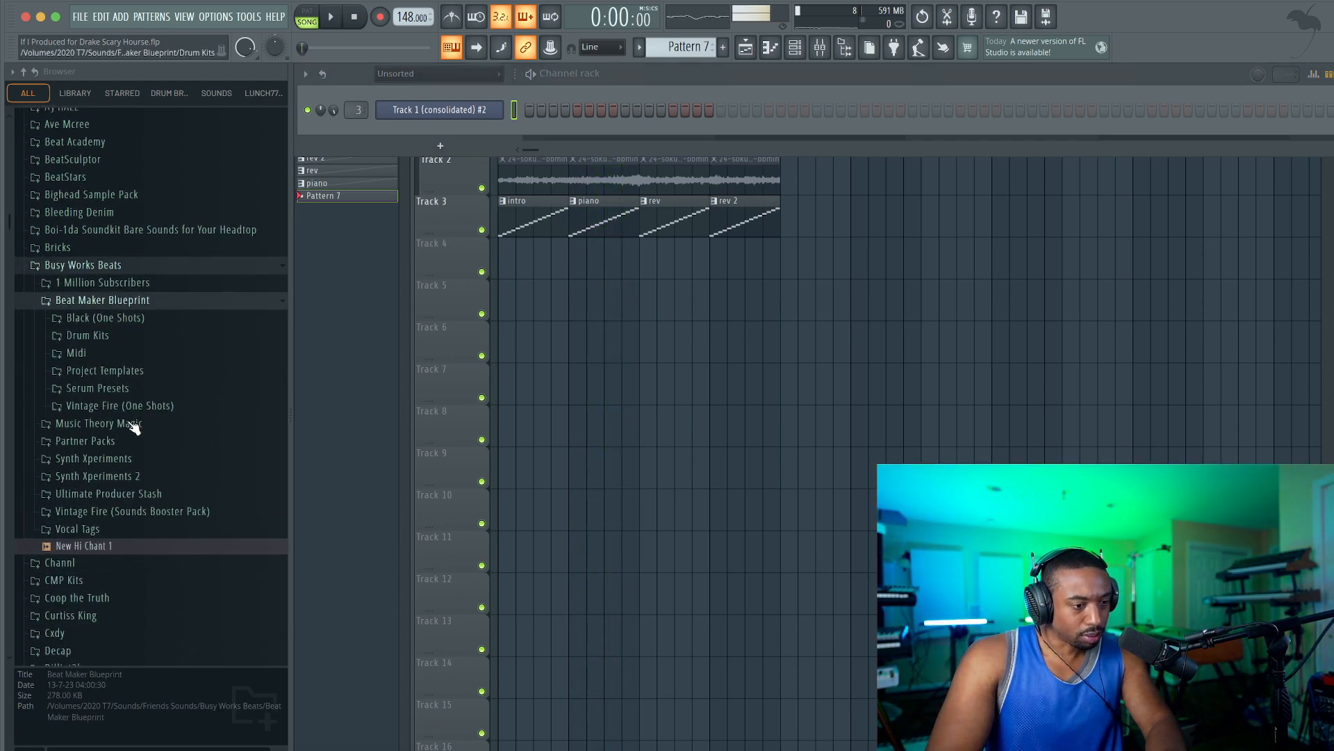
click(125, 335)
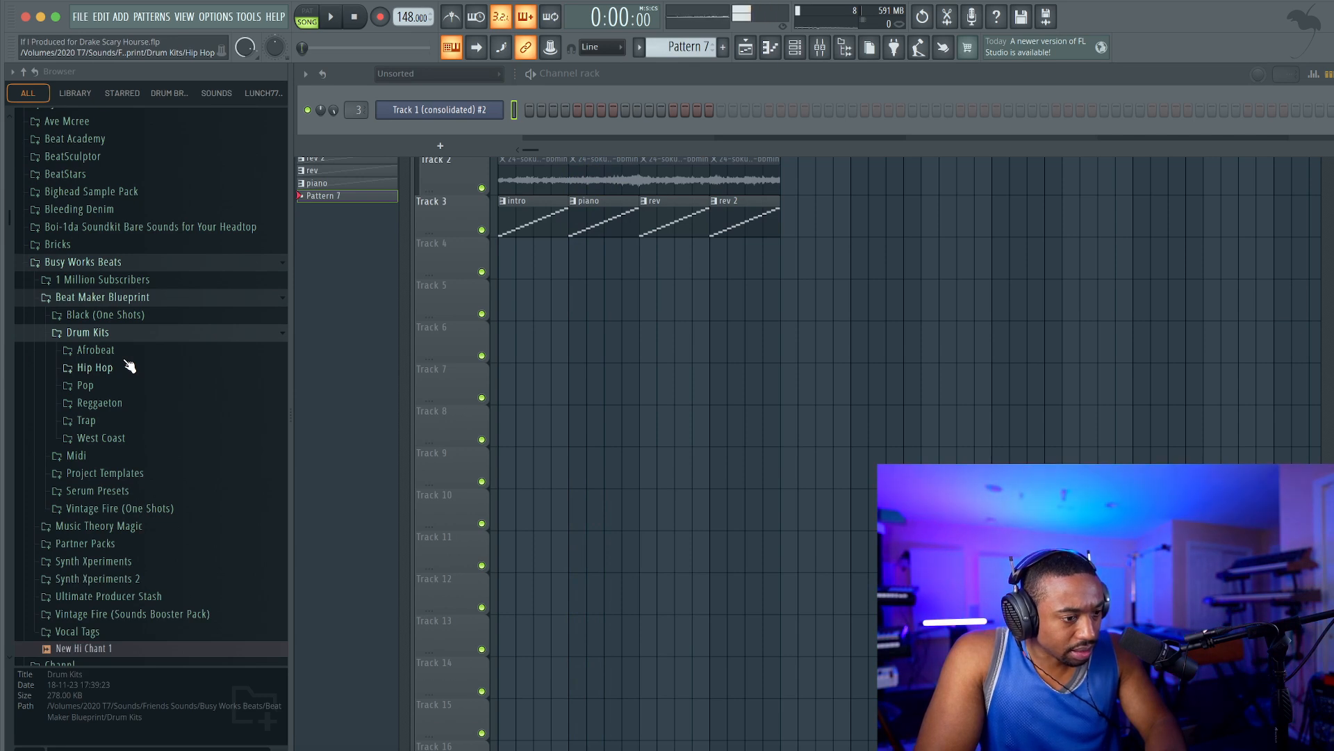
Preview kick samples in the Hip Hop drum kit against the beat and collapse the folder.
click(128, 367)
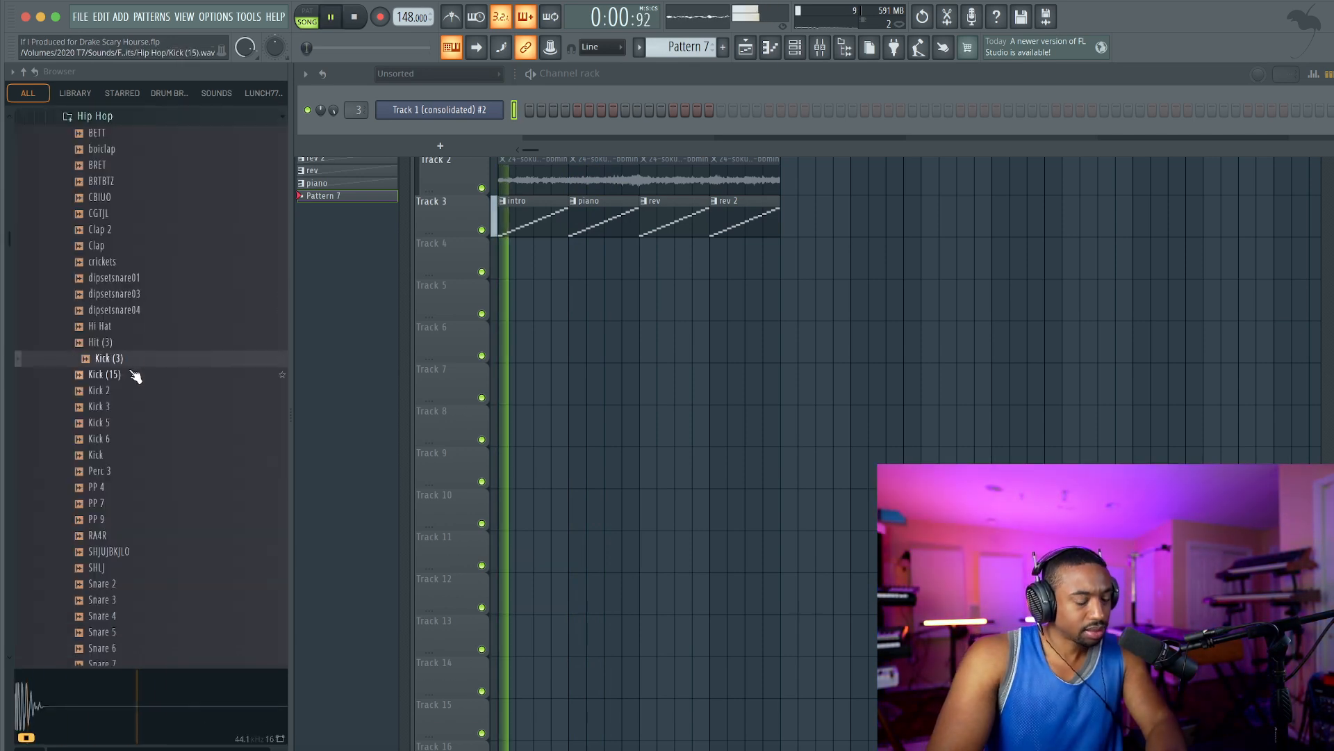
scroll(119, 223, up, 5)
key(space)
click(125, 243)
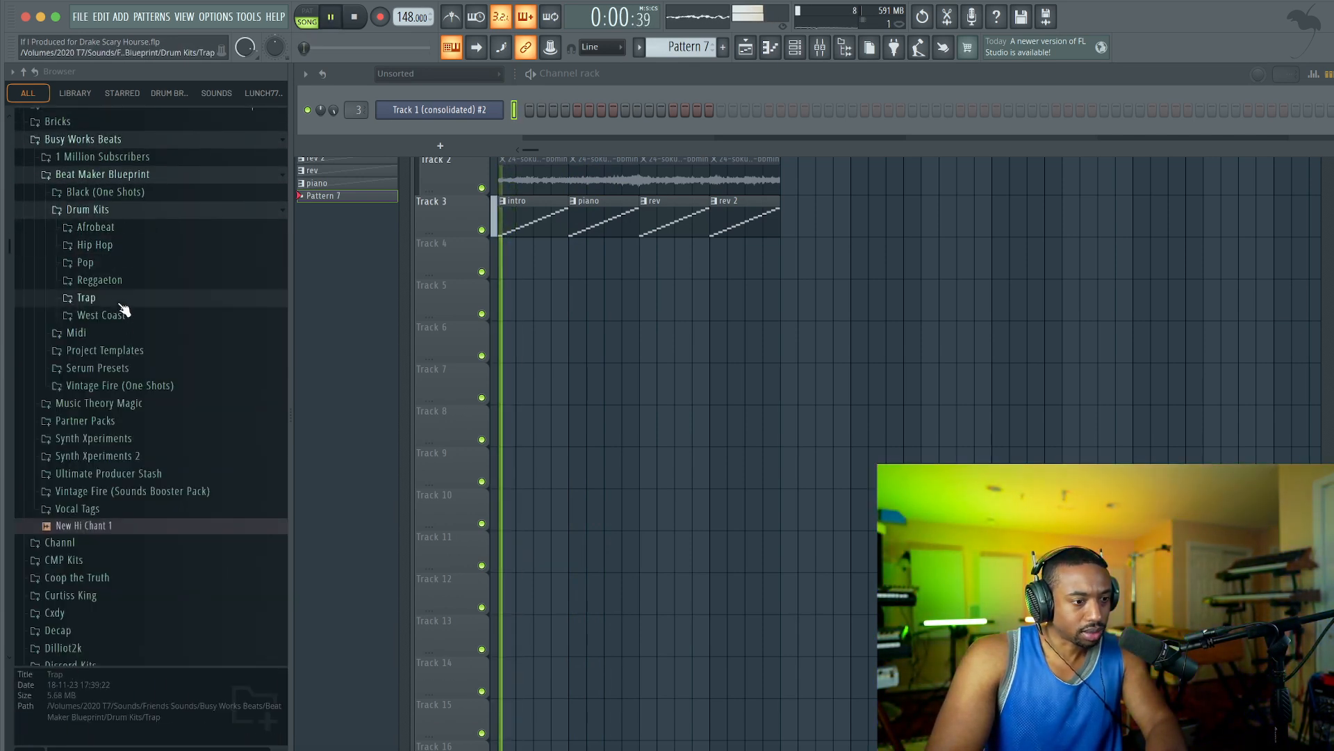
Open the Trap drum kit folder and preview its kick samples against the beat.
click(122, 306)
scroll(129, 306, down, 10)
click(130, 296)
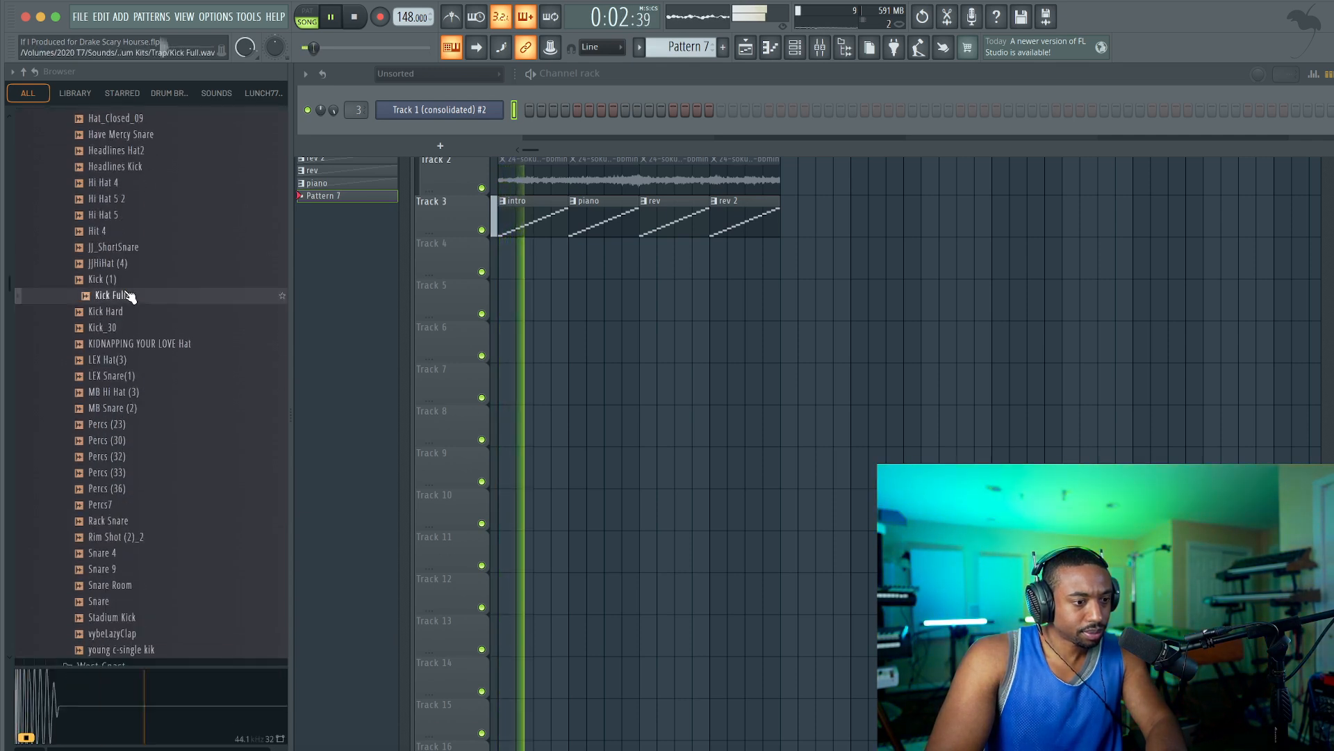
click(127, 284)
click(128, 314)
click(128, 330)
Load the Kick Hard sample into a new channel and raise its sample trim.
click(129, 312)
right_click(131, 314)
click(167, 334)
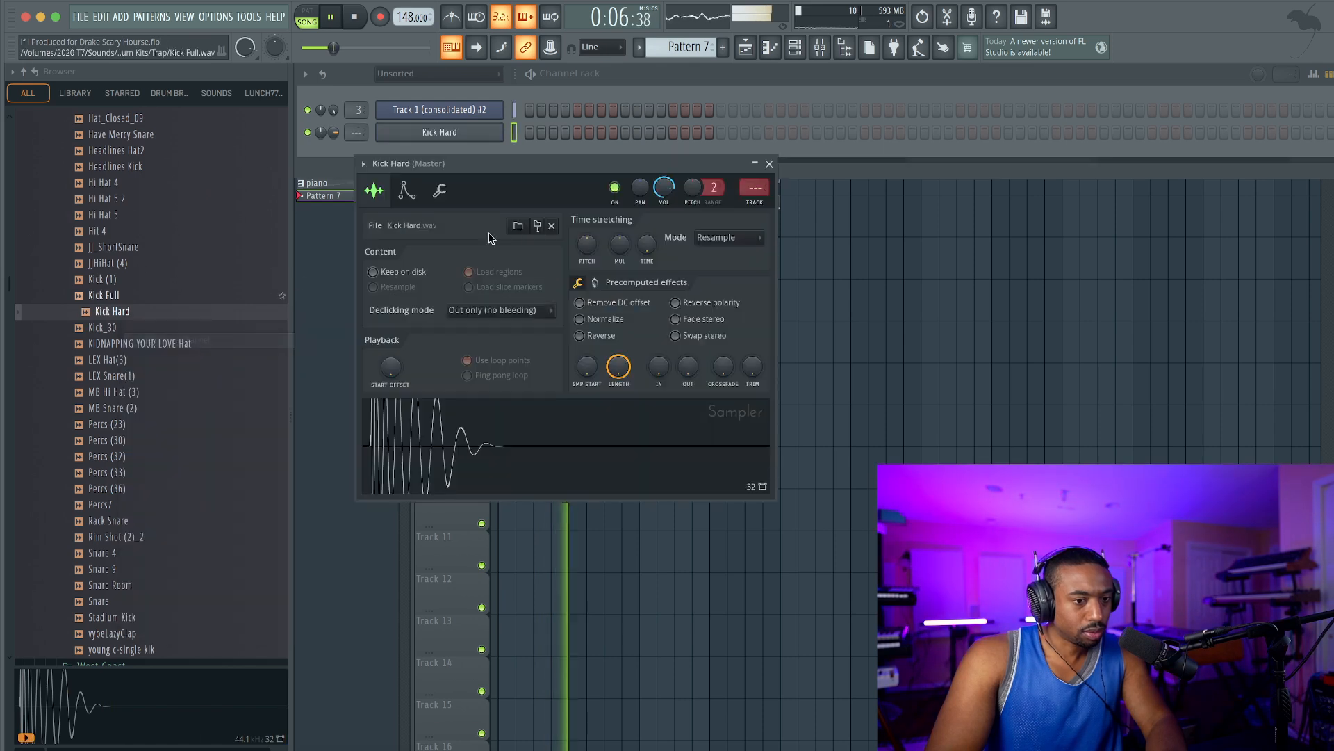
drag(752, 366, 753, 334)
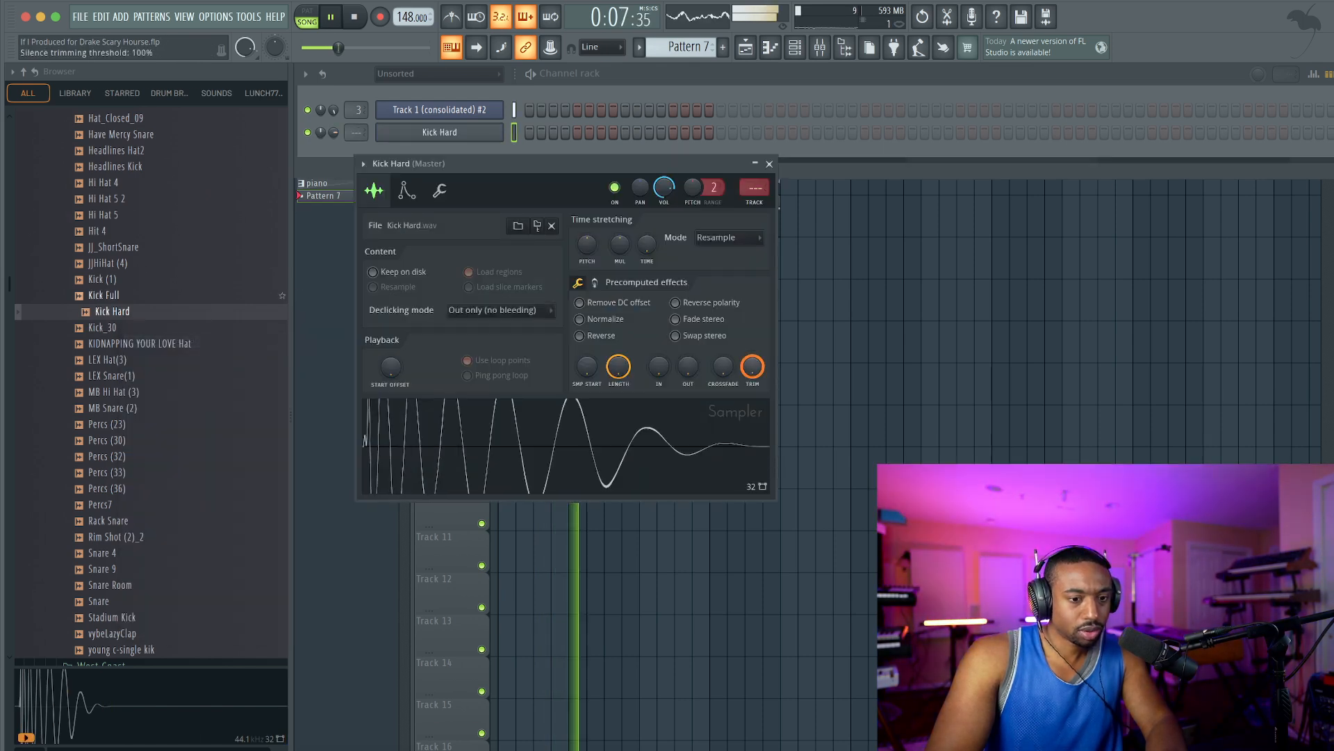
click(770, 164)
Preview the snare, rim and clap samples in the Trap drum kit against the beat.
scroll(160, 229, up, 5)
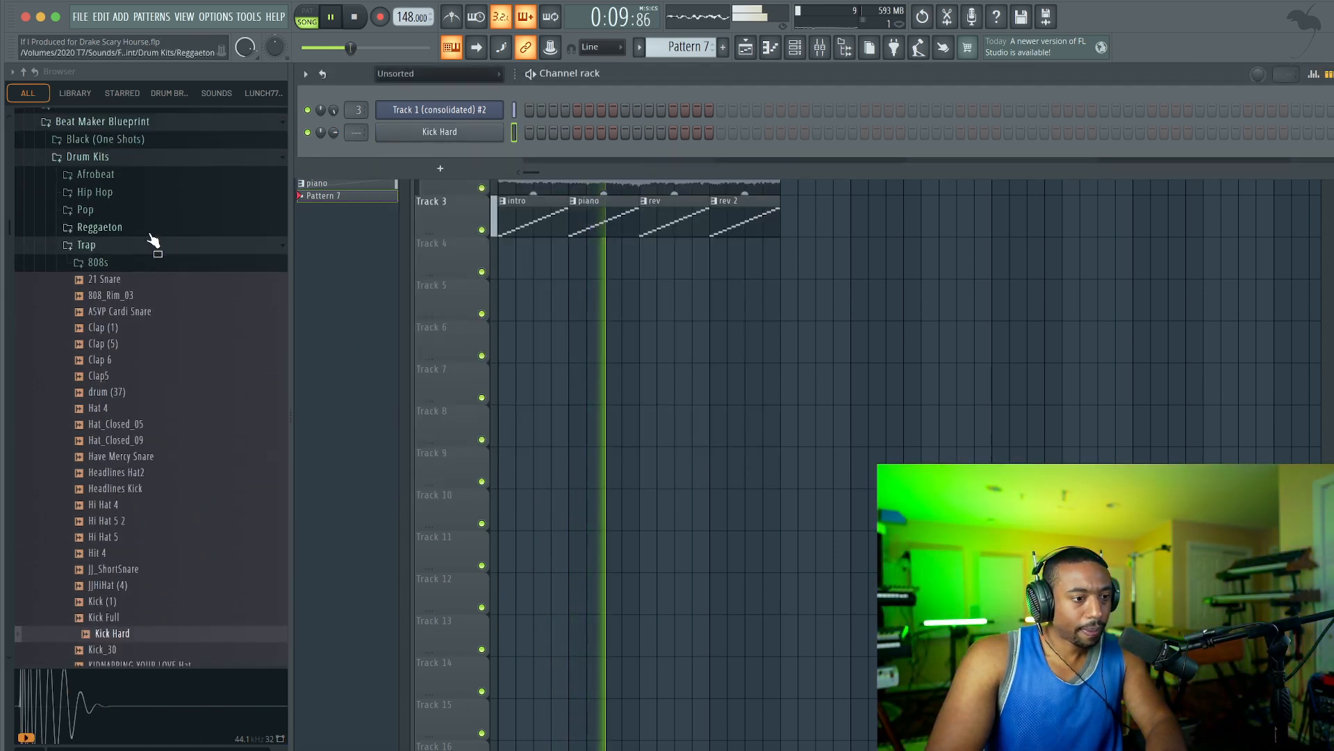
click(124, 280)
click(126, 296)
click(130, 313)
scroll(136, 223, down, 3)
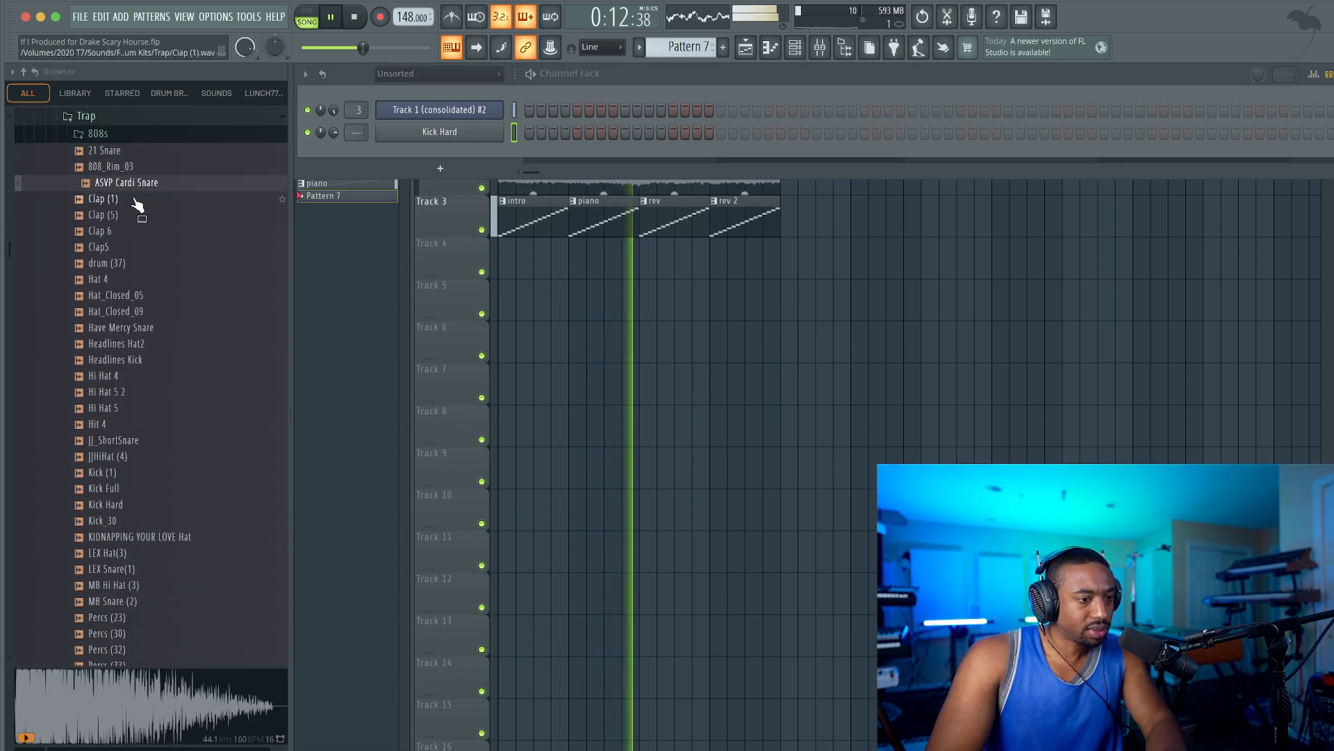
click(137, 199)
click(137, 216)
click(136, 231)
click(136, 248)
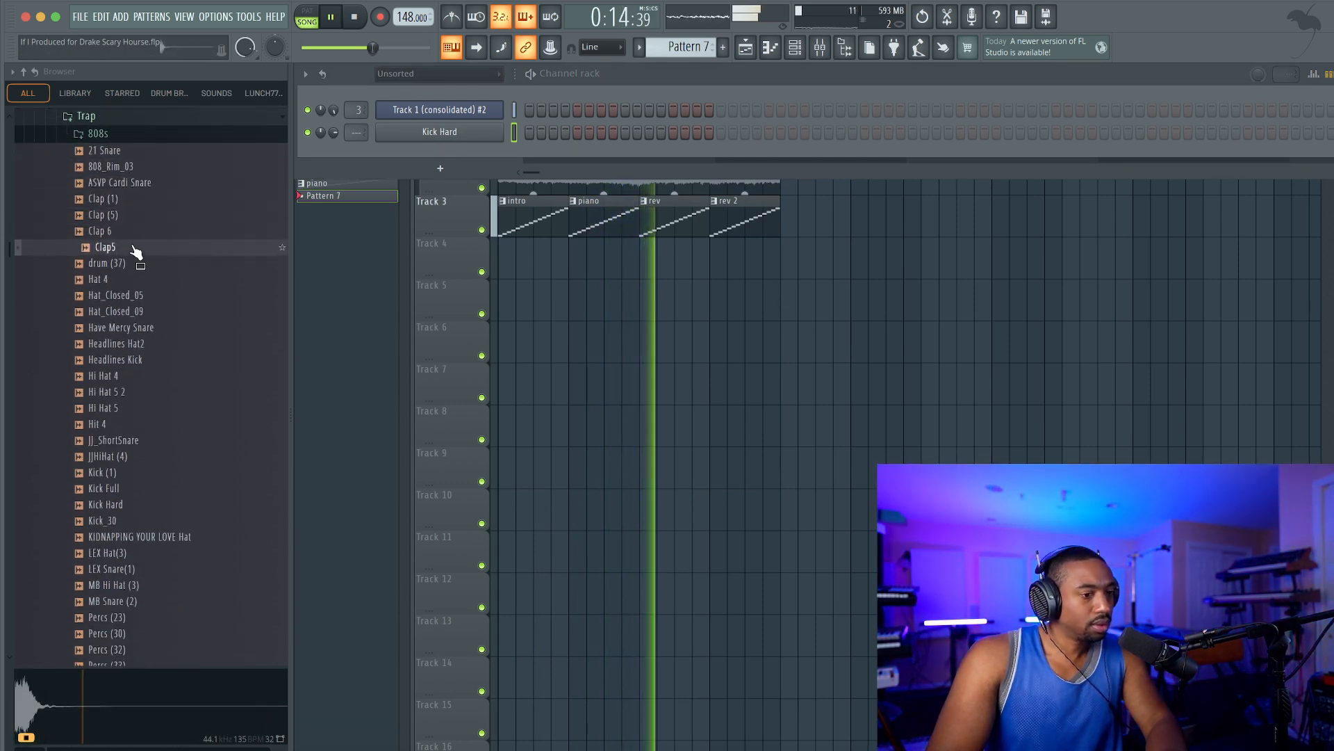
Load the Clap 6 sample into a new channel and close its sampler window.
click(134, 232)
right_click(132, 233)
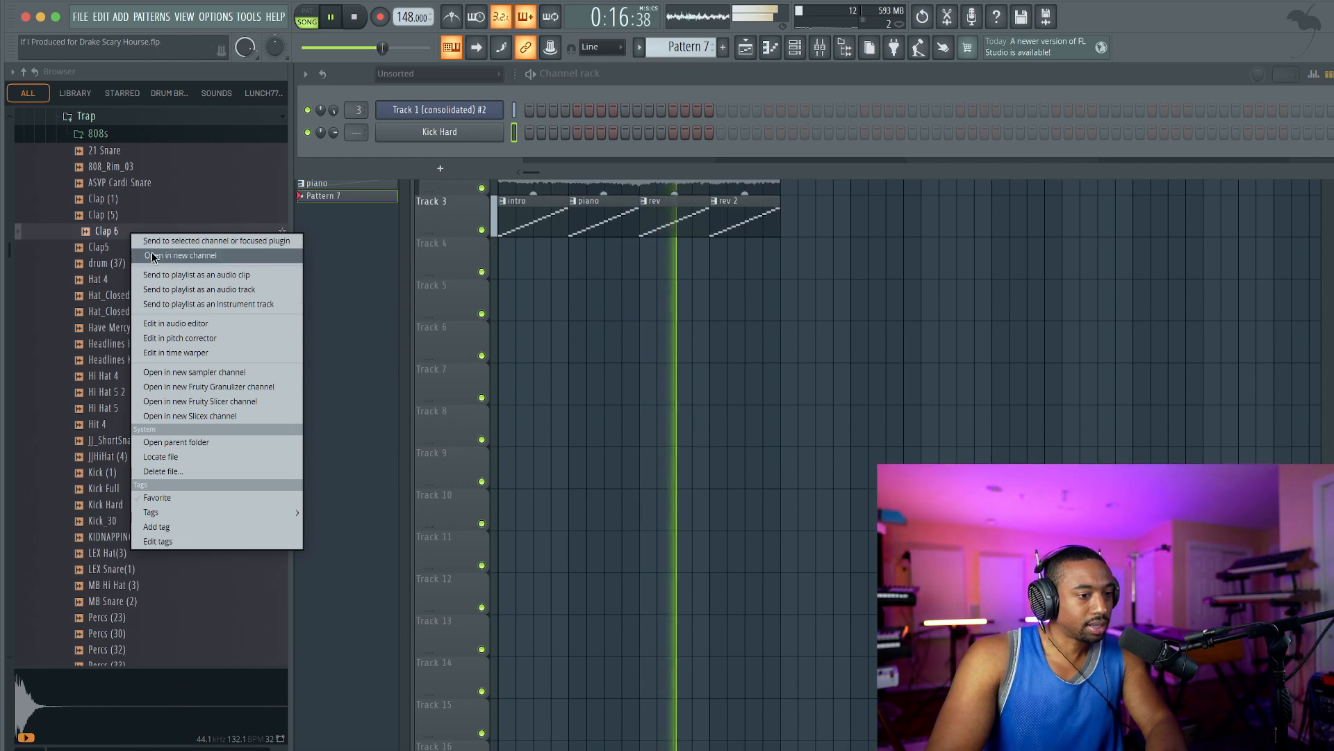
click(153, 256)
click(789, 183)
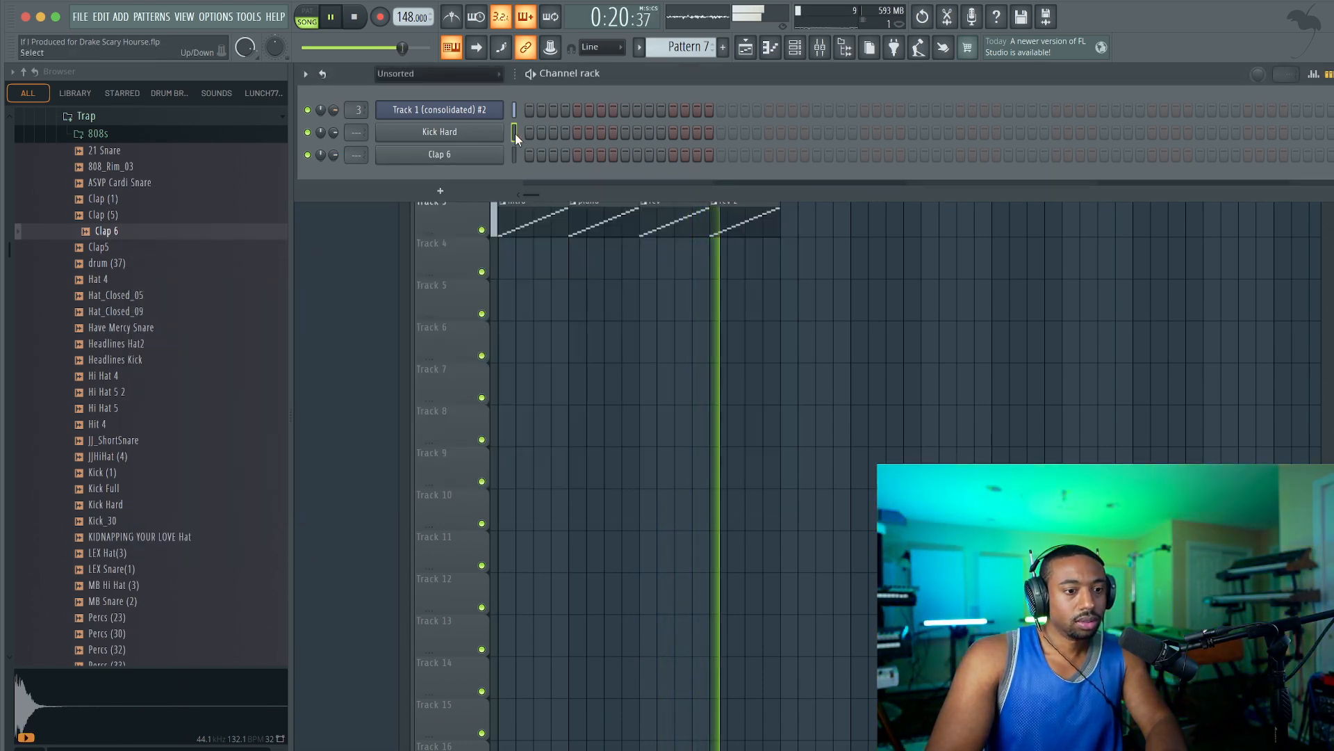
Load the Hat_Closed_05 sample from the Trap kit into a new channel.
click(140, 295)
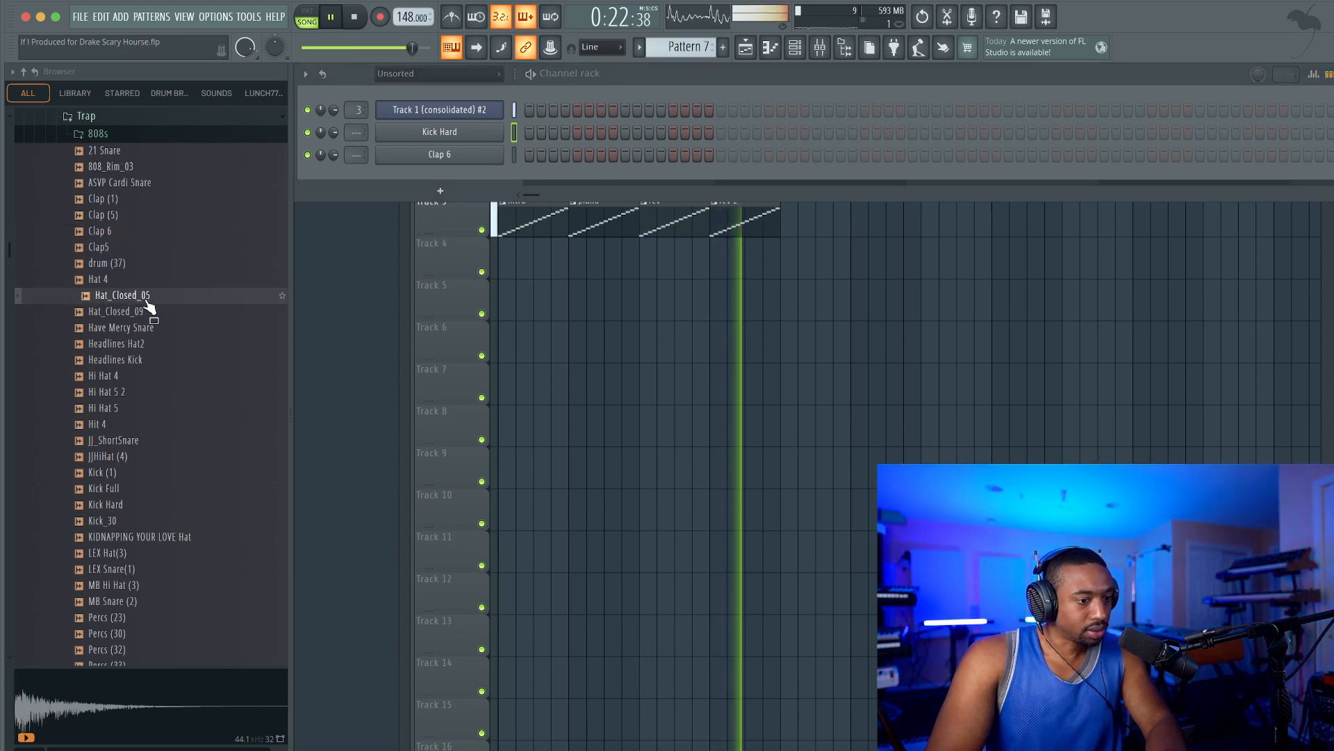
right_click(141, 294)
click(181, 323)
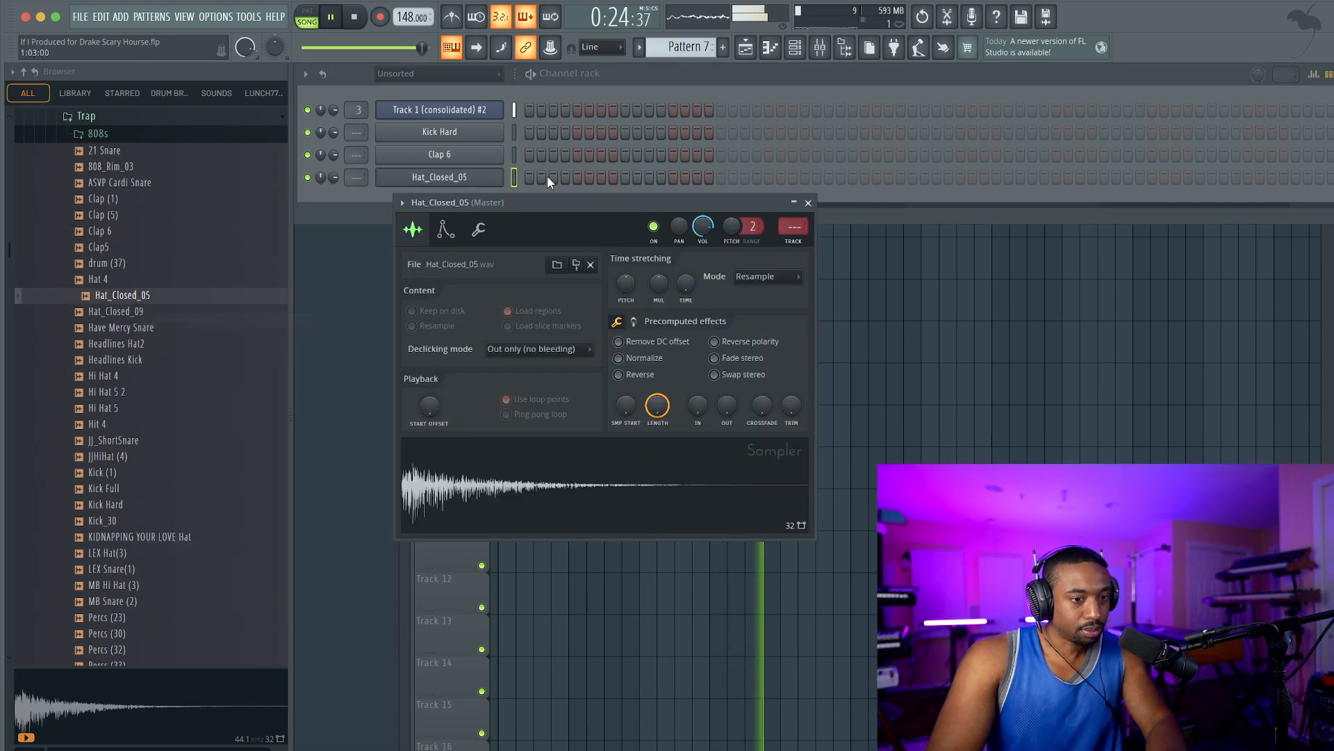
Route the Kick Hard, Clap 6 and Hat_Closed_05 channels to mixer tracks 4 to 6.
double_click(515, 180)
key(super+l)
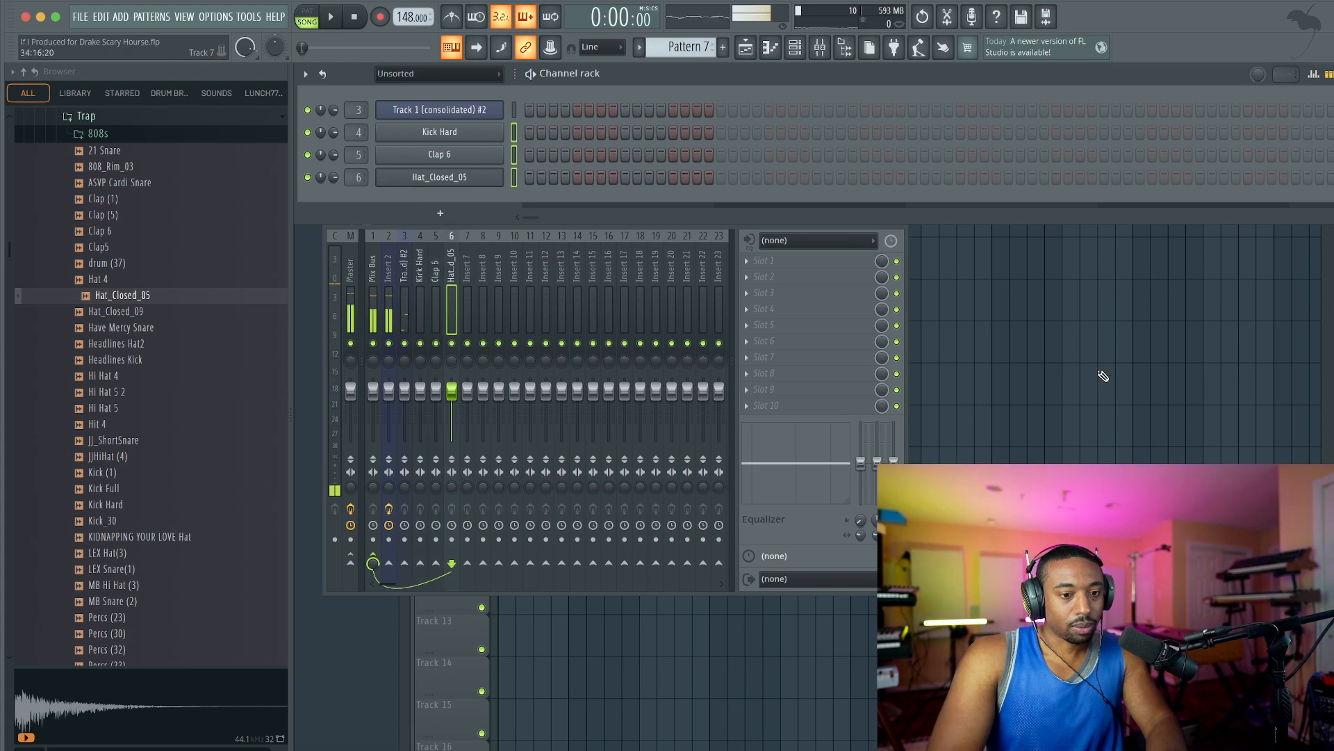
right_click(1101, 373)
click(803, 49)
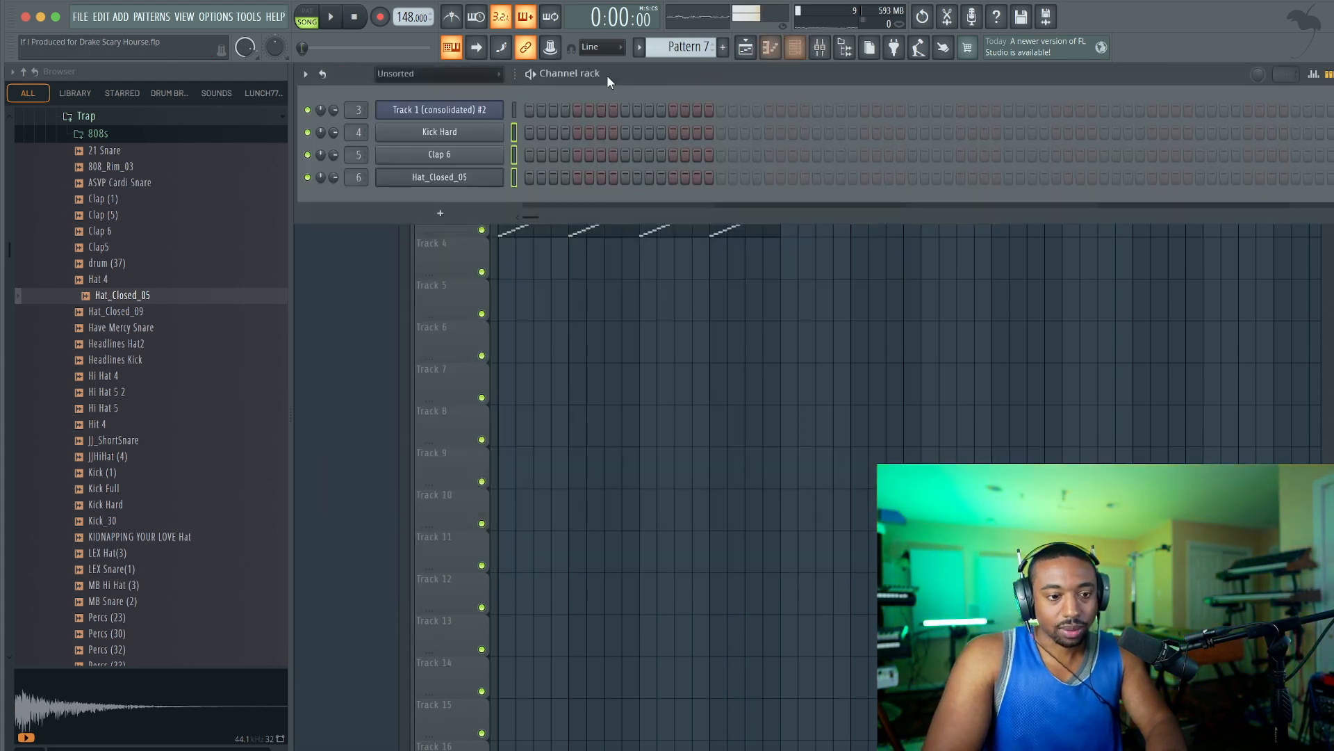
Place Pattern 7 at bar 1 on Track 4 and fill Hat_Closed_05 with hits every 2 steps.
click(507, 273)
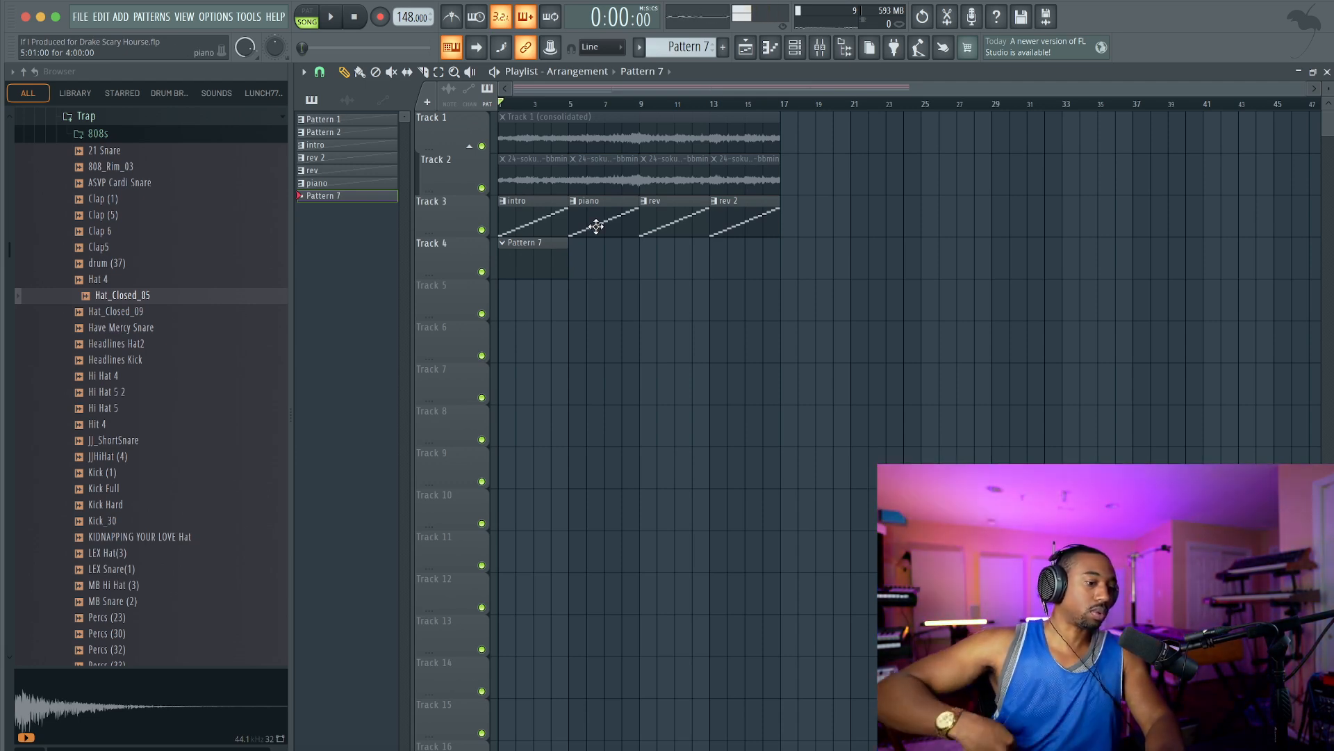
key(F6)
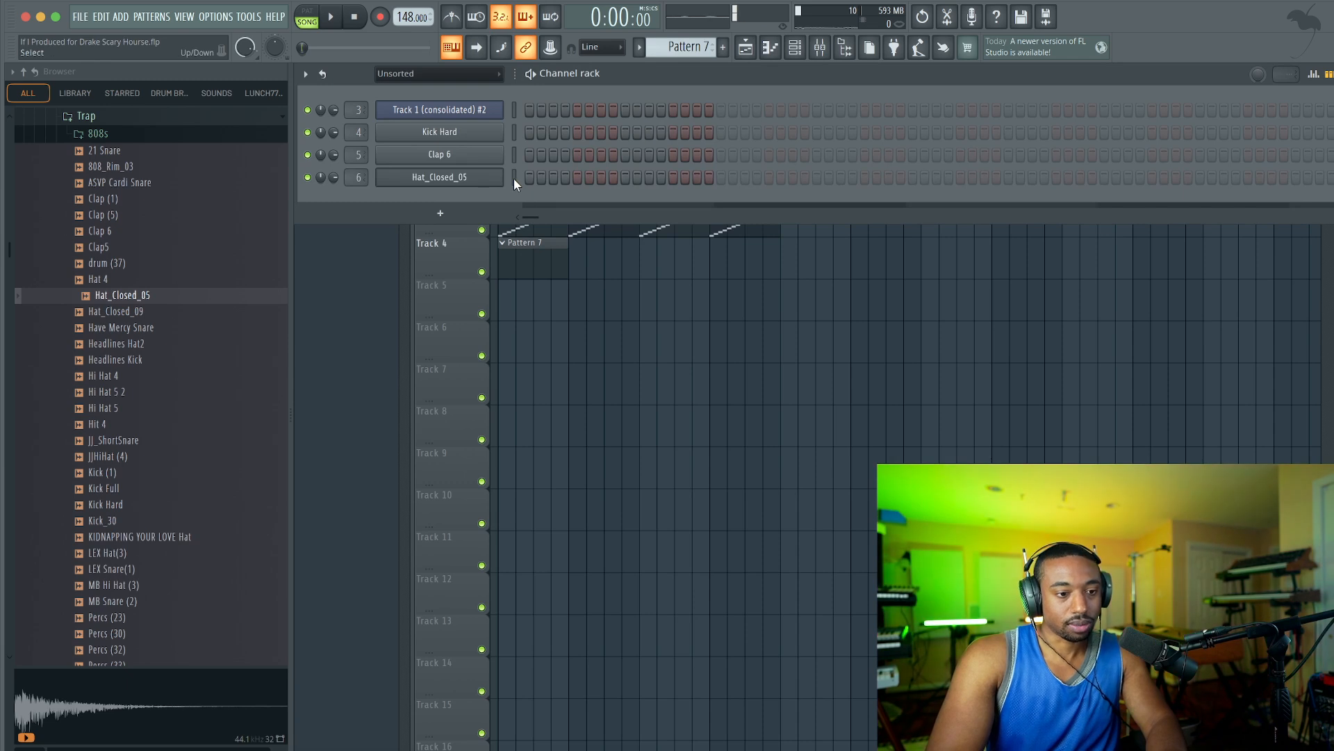
click(984, 177)
right_click(435, 181)
click(672, 225)
key(F6)
key(space)
drag(564, 251, 550, 252)
Lengthen Pattern 7 to four bars and refill Hat_Closed_05 with hits every 2 steps.
key(F6)
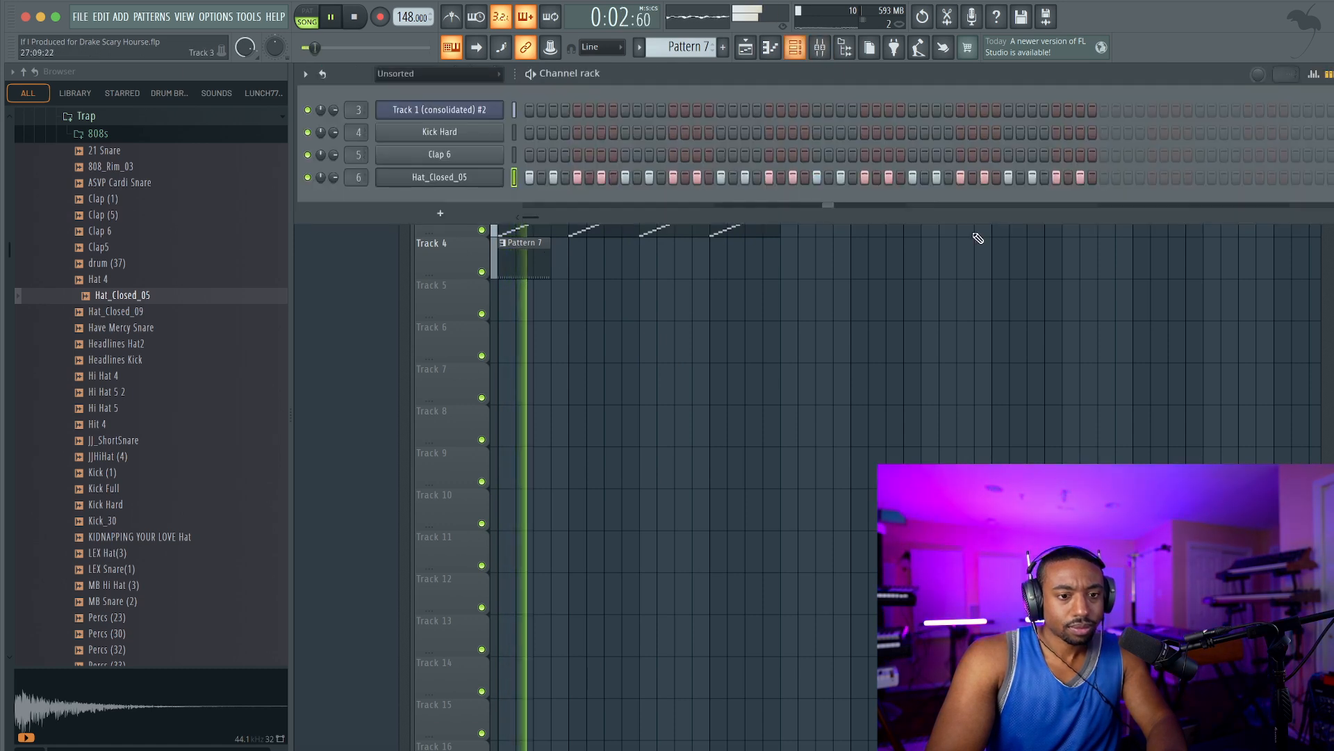
click(1105, 178)
key(space)
right_click(494, 181)
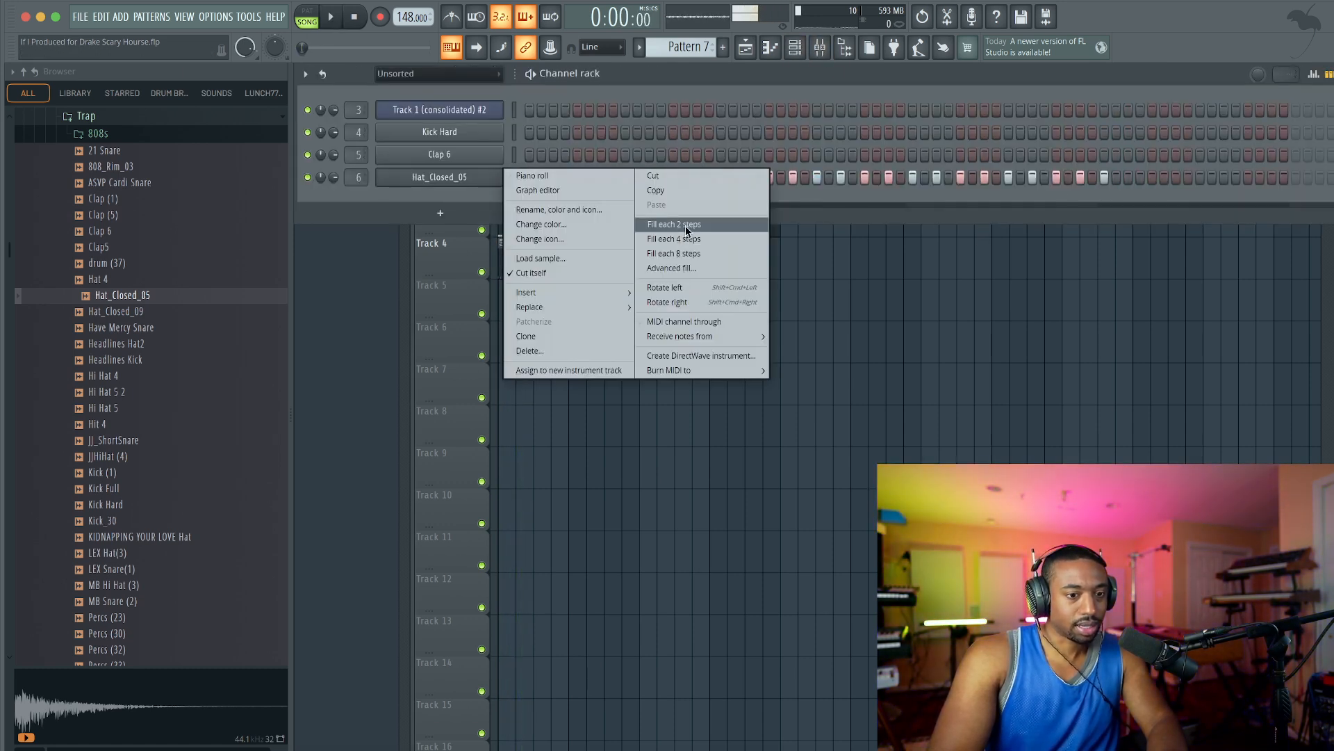
click(686, 227)
Repeat the Pattern 7 clip three times along Track 4 to fill bars 1 to 16 during playback.
key(F6)
key(space)
key(ctrl+b)
key(ctrl+b)
key(ctrl+b)
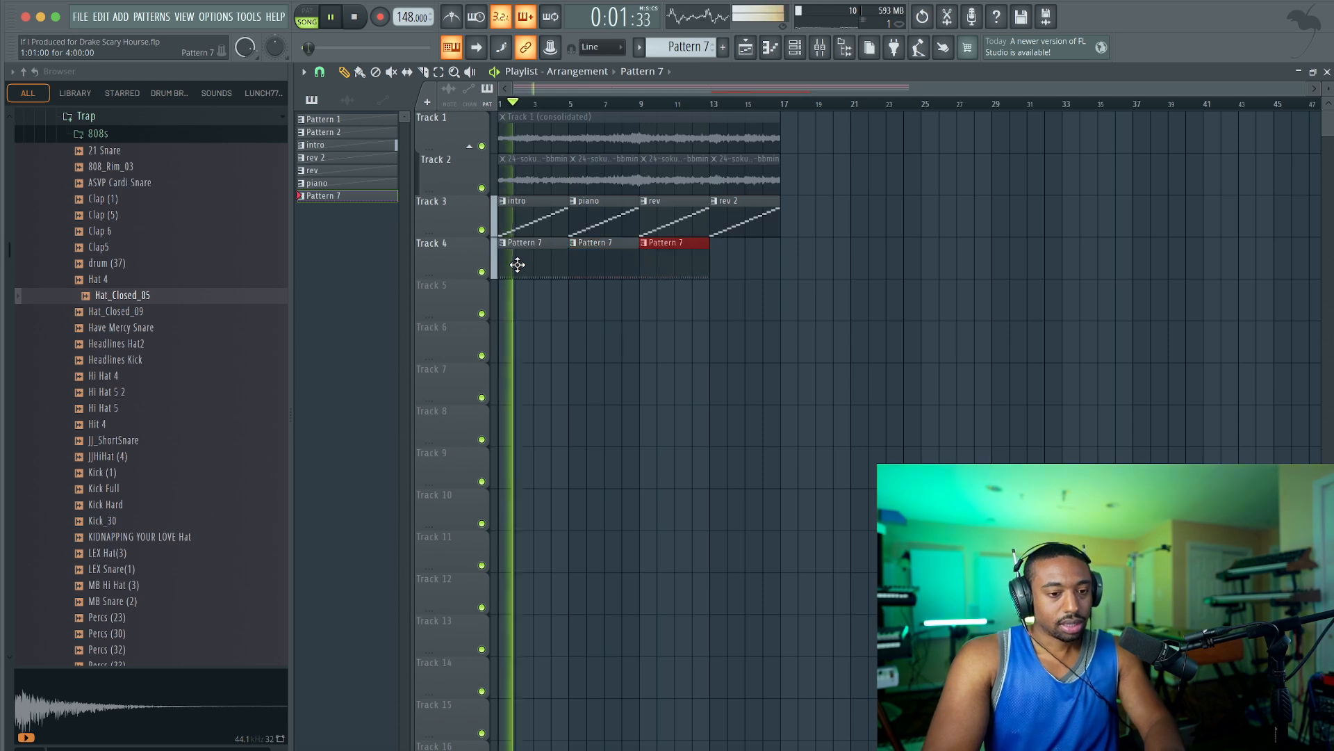
Create the empty Pattern 8 with the channel rack shown and stop playback.
key(F6)
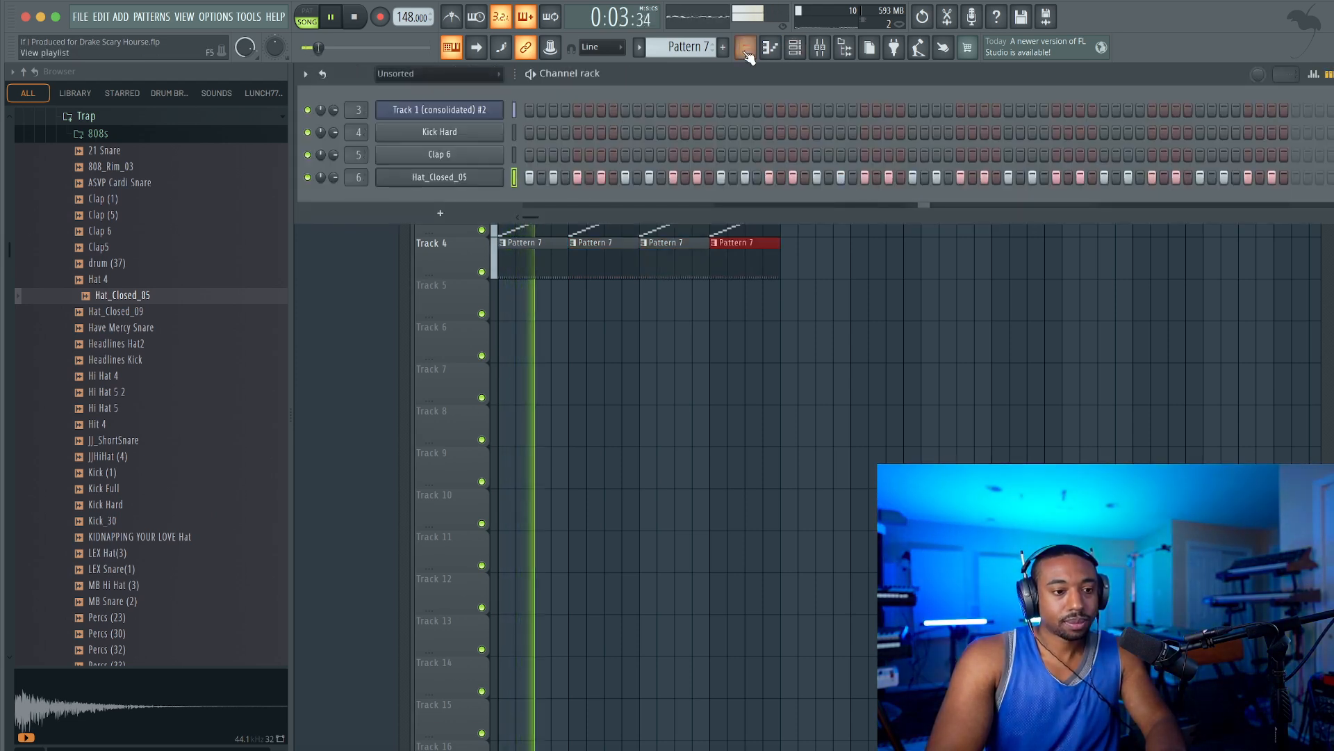
scroll(691, 54, down, 2)
right_click(692, 51)
click(789, 61)
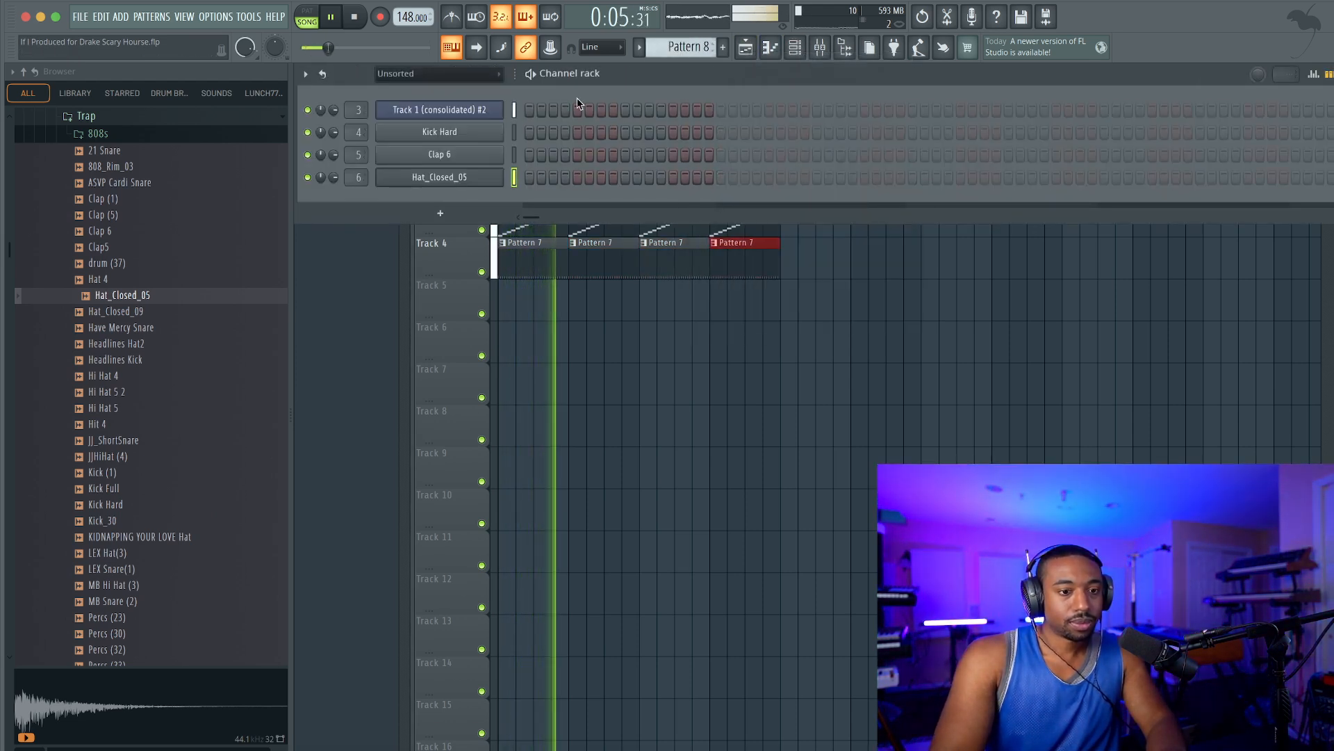
key(space)
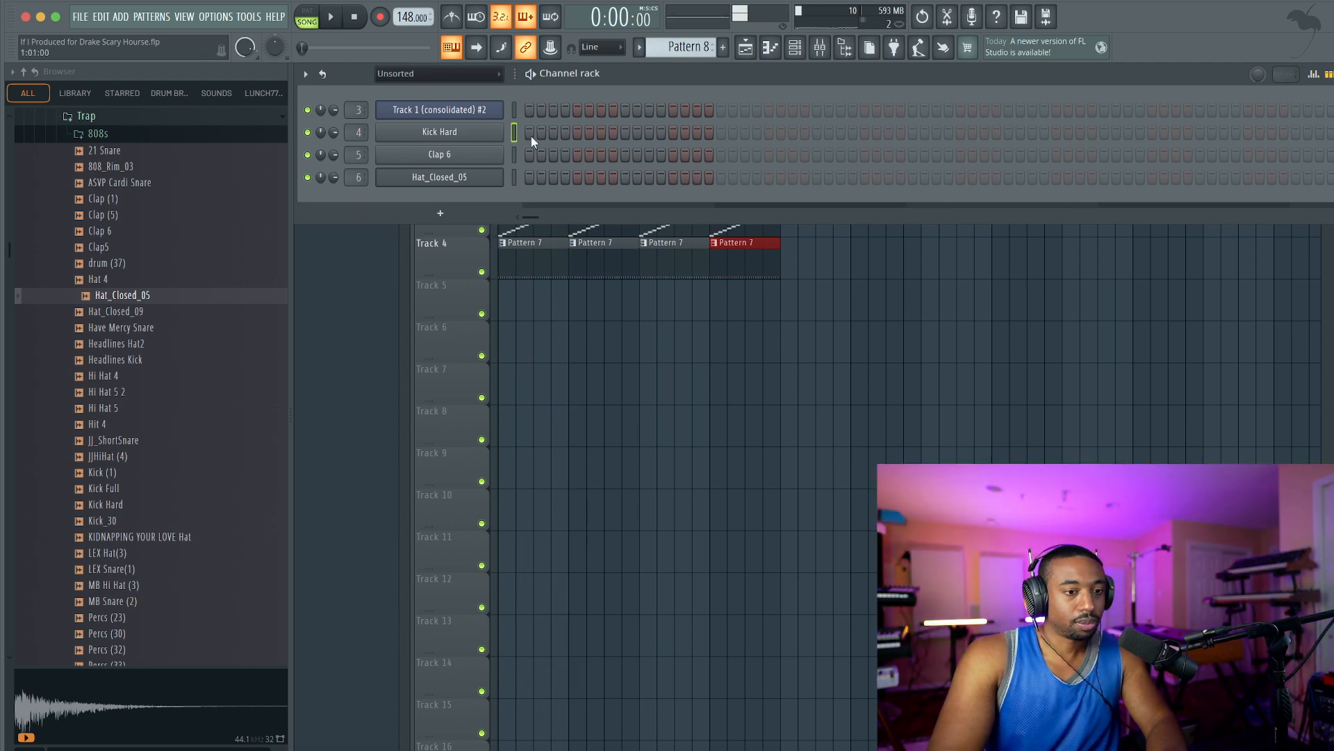
Record a live Kick Hard part into Pattern 8 over the 16-bar arrangement.
right_click(457, 47)
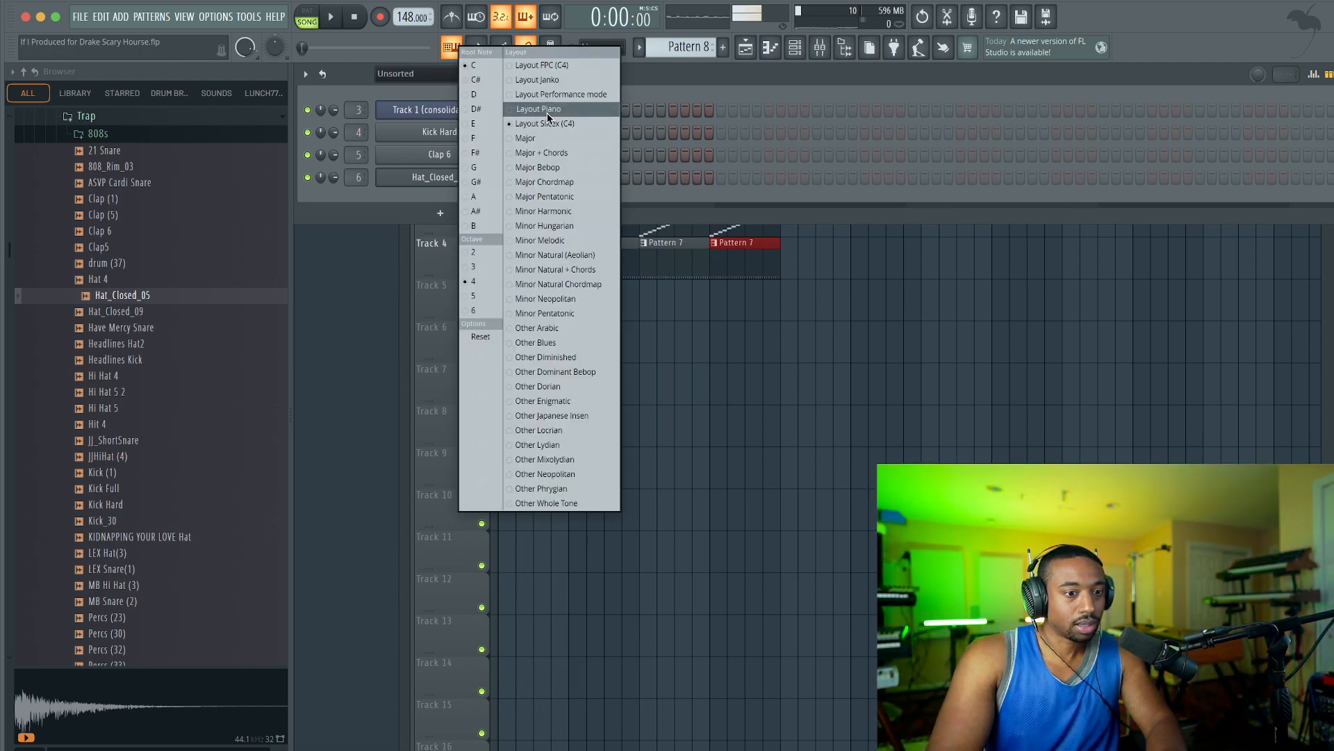
click(684, 190)
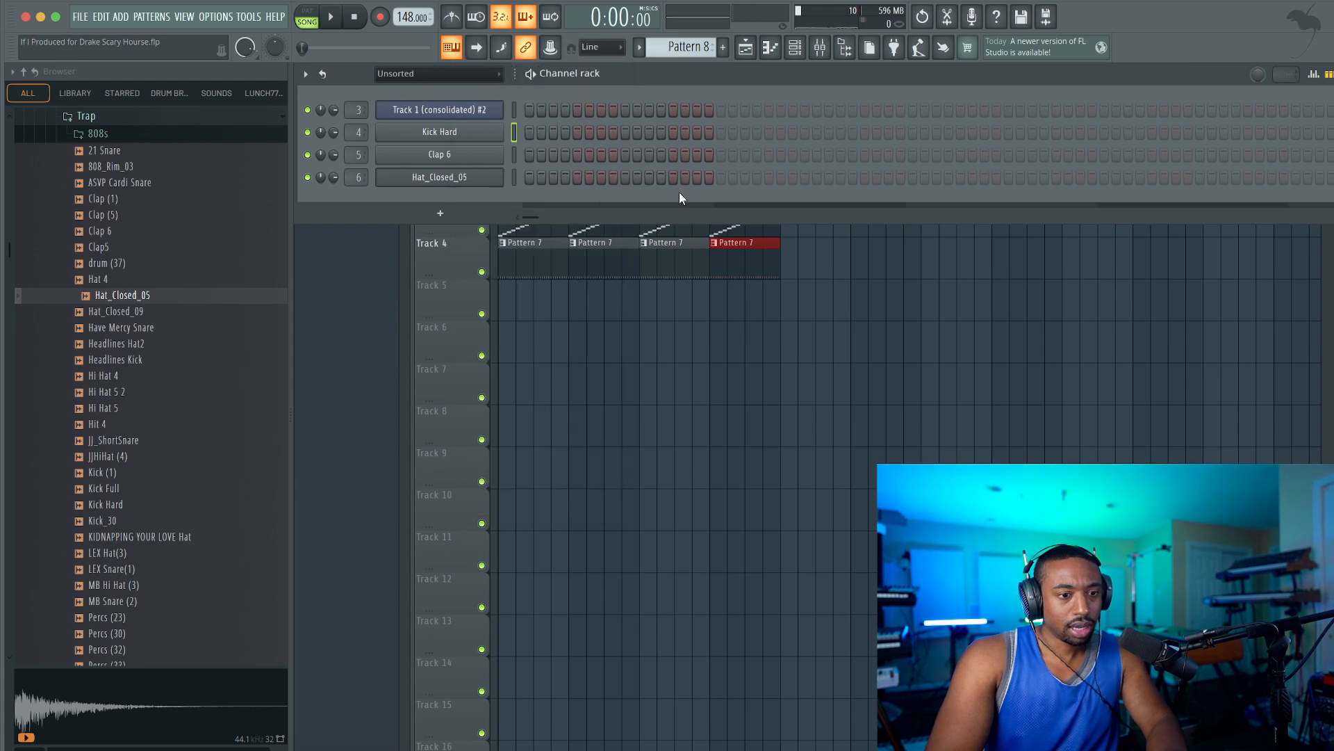
click(381, 17)
click(658, 467)
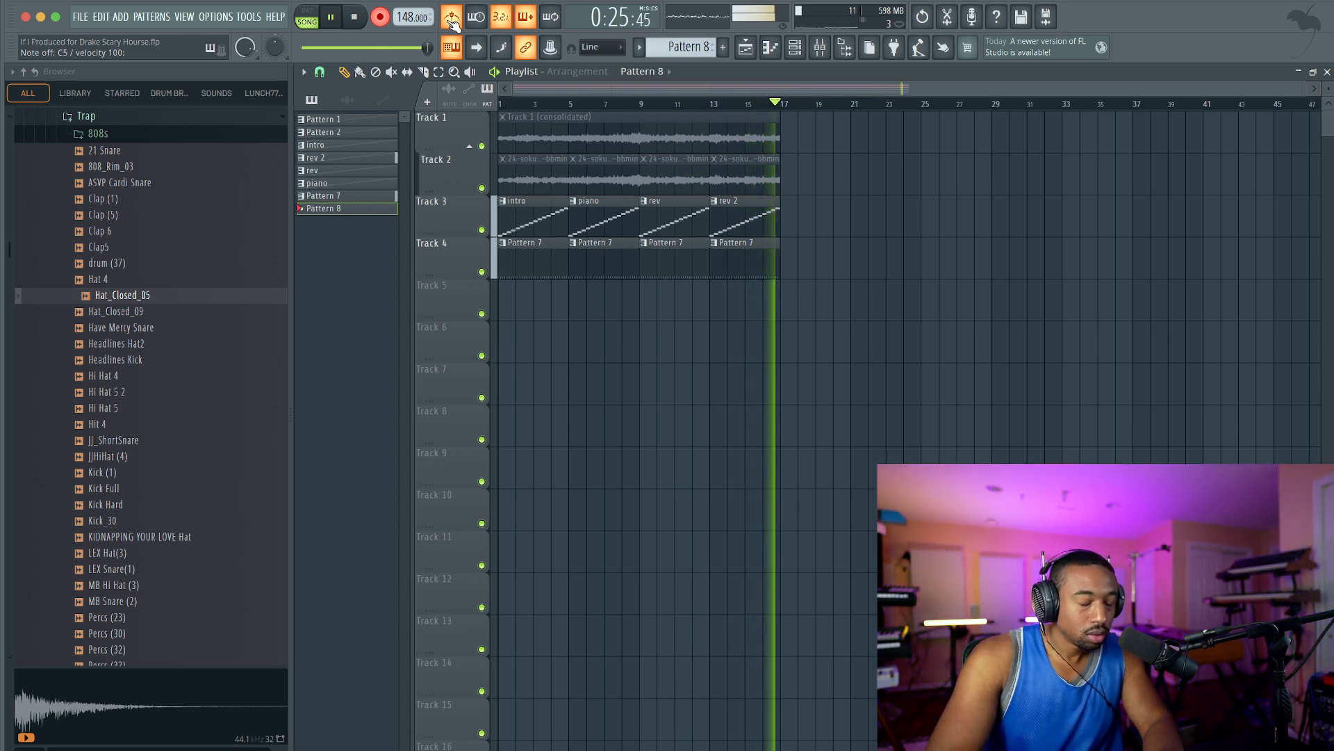
key(space)
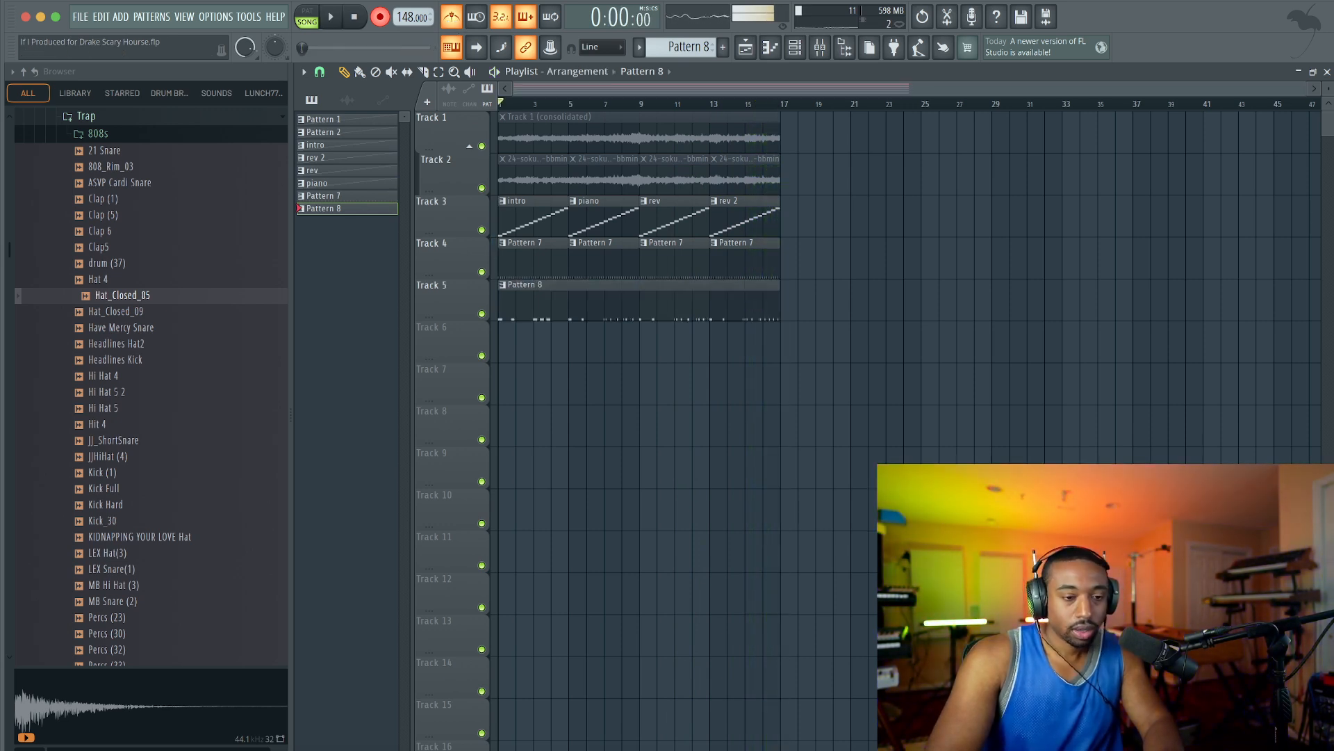
Place Pattern 8 at bar 1 on Track 5 and quantize its Kick Hard notes in the piano roll.
double_click(565, 279)
key(alt+q)
key(Return)
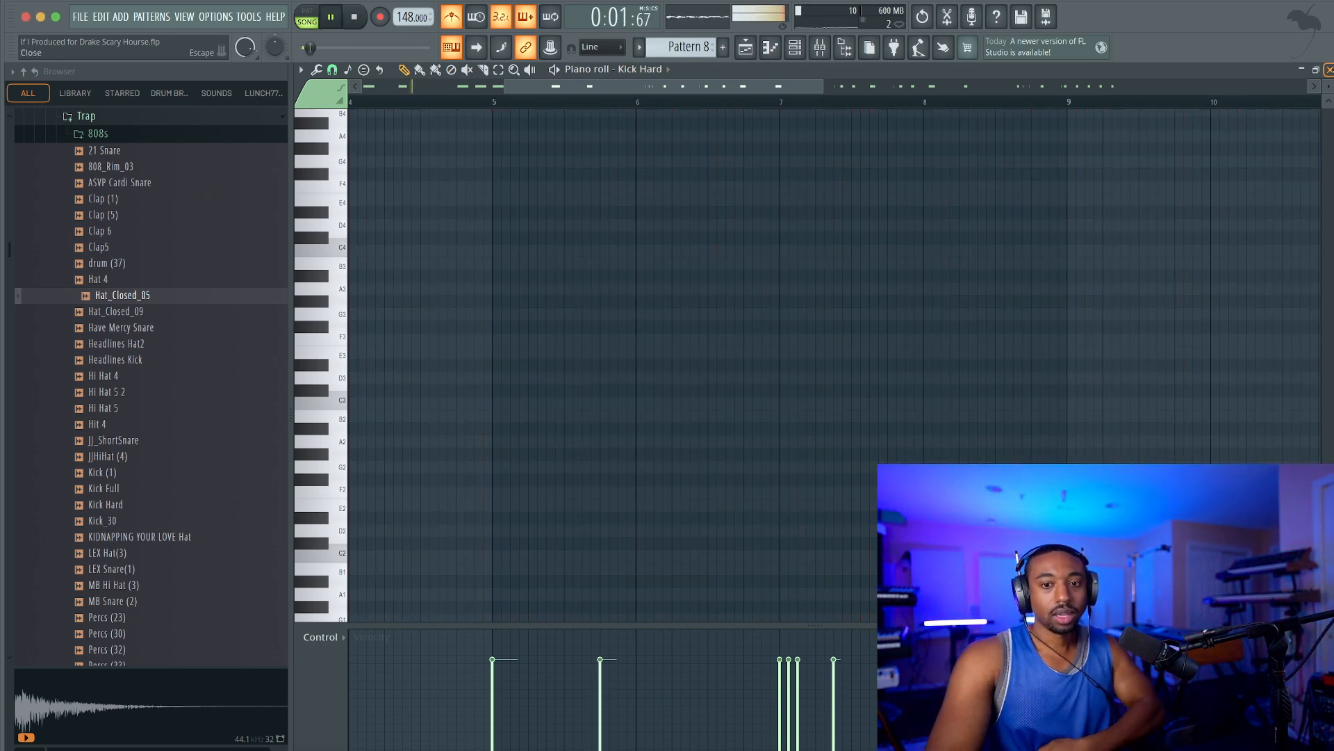
click(1329, 69)
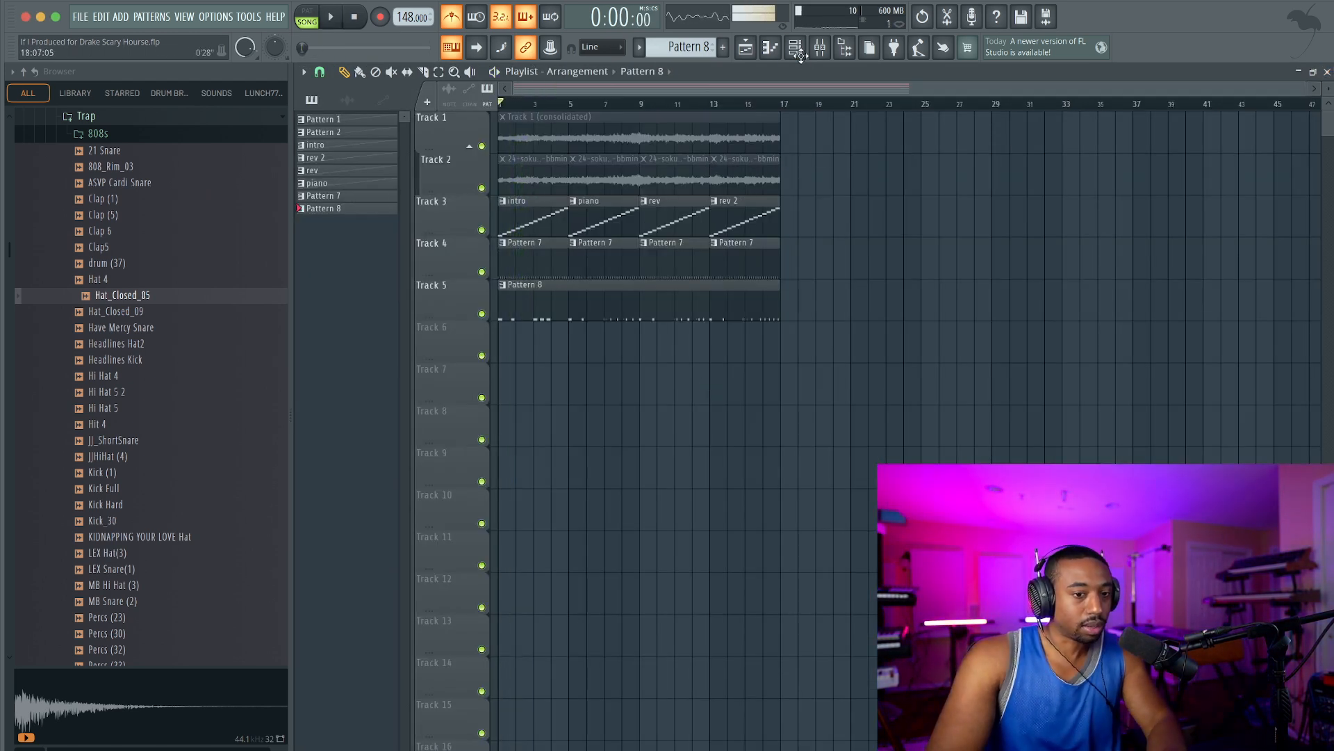
Open the Trap kit's 808s folder and preview the samples 808 Day - Track 6 down to Track 2.
click(798, 52)
scroll(164, 253, up, 3)
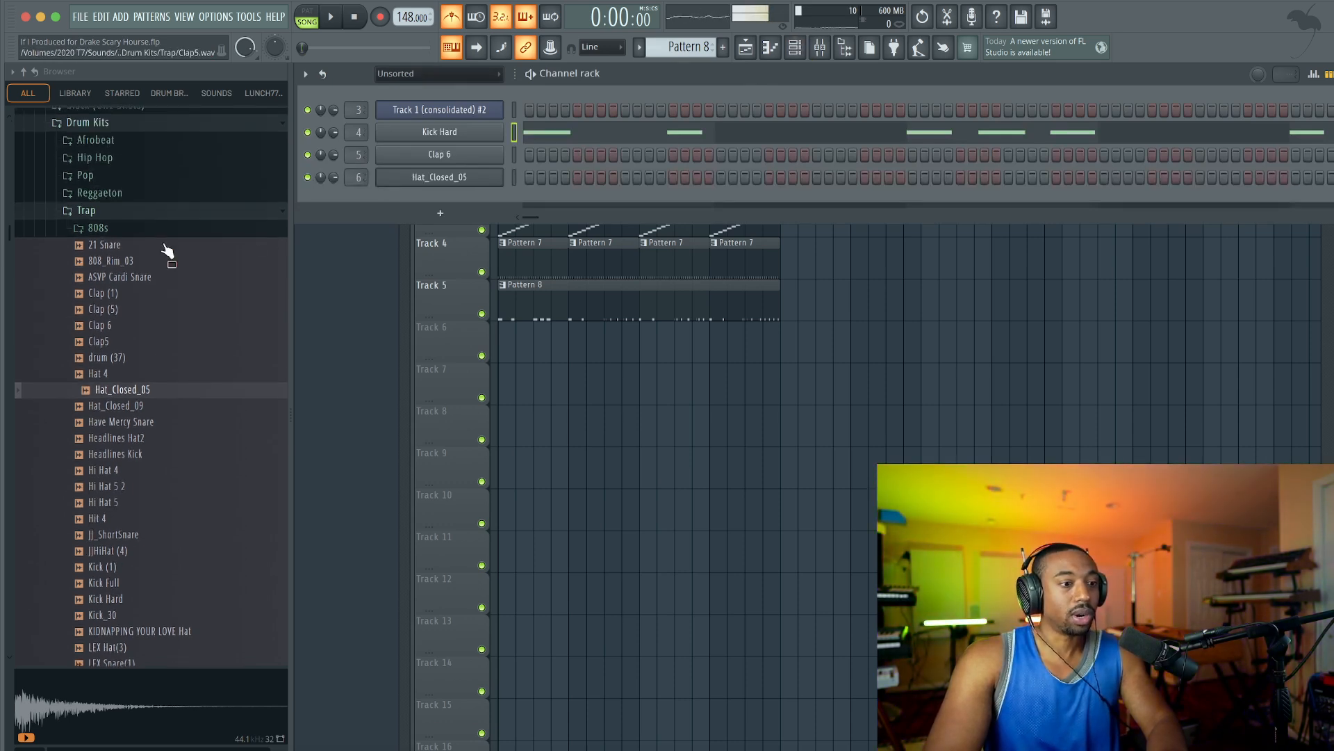
click(123, 230)
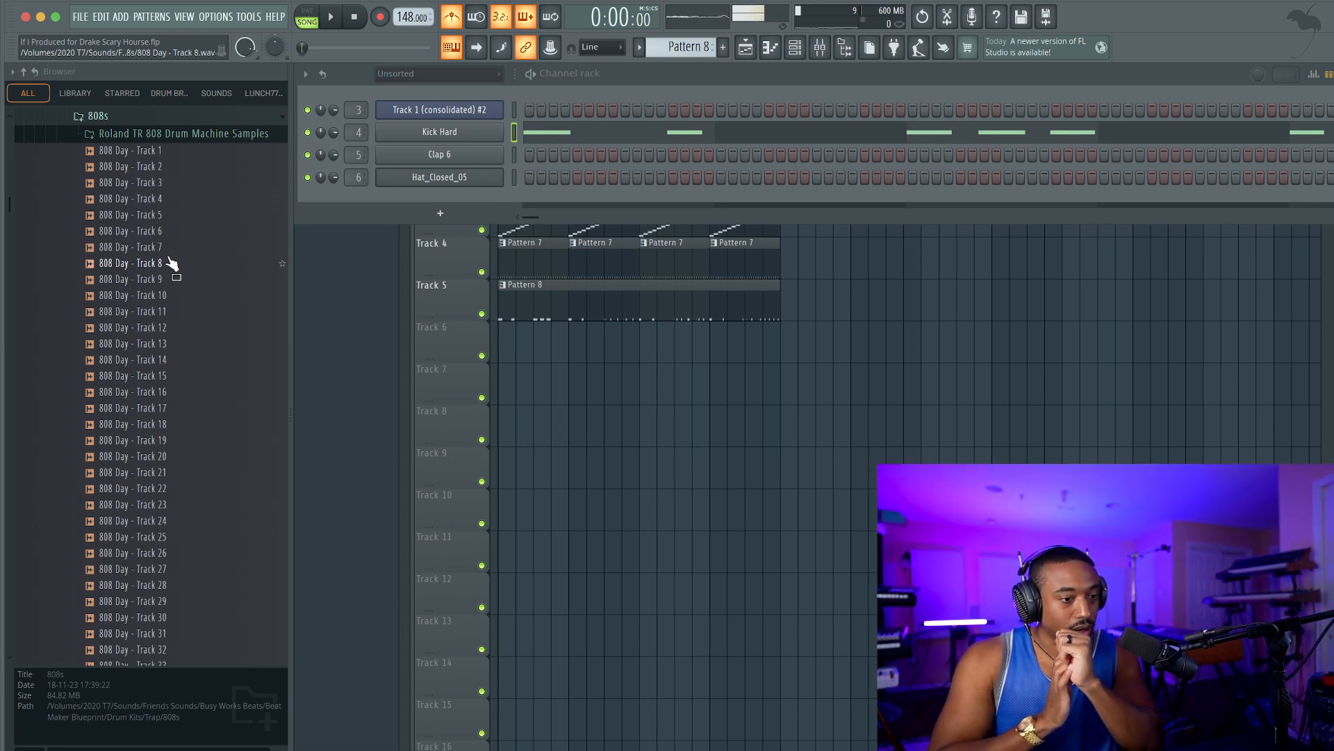
click(170, 230)
click(170, 216)
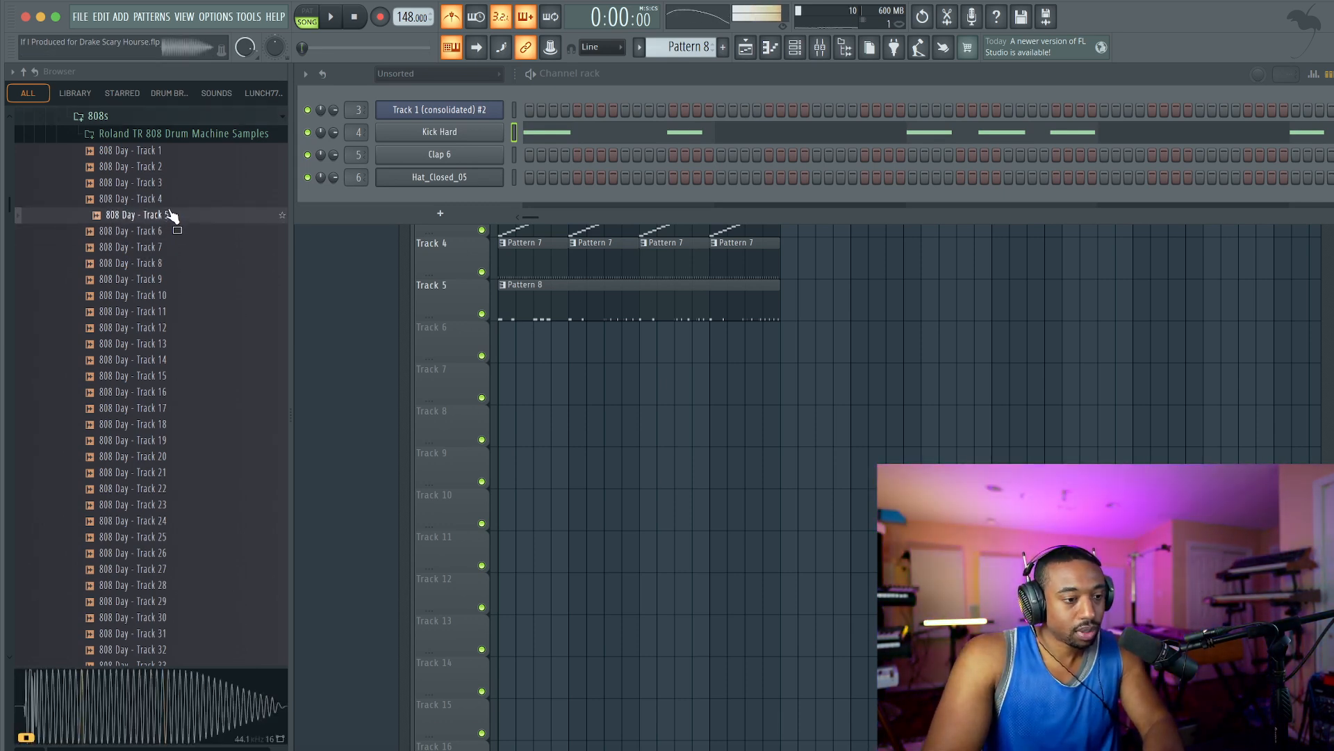
click(171, 200)
click(171, 185)
click(172, 170)
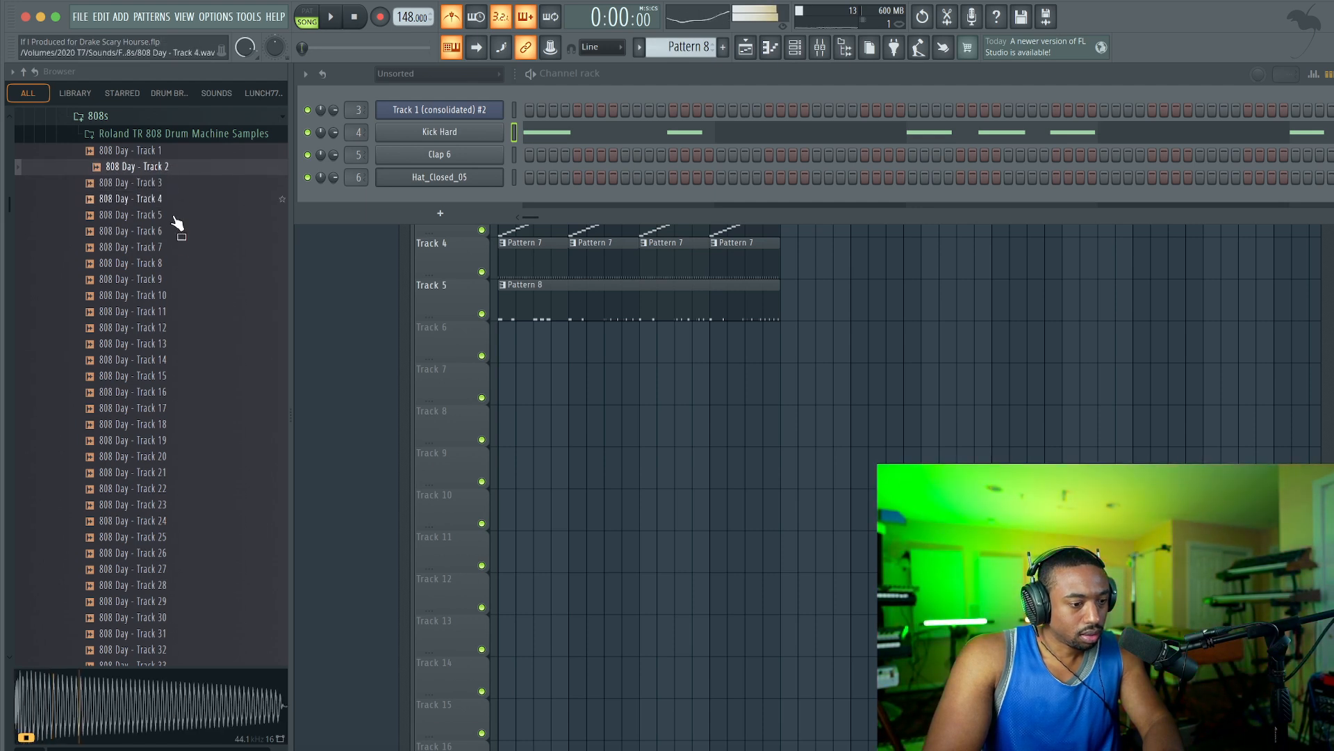
Preview 808 Day - Track 1 and Tracks 7 to 11 against the playing beat.
key(space)
click(179, 151)
click(174, 249)
click(176, 265)
click(173, 279)
click(174, 296)
click(173, 312)
click(173, 298)
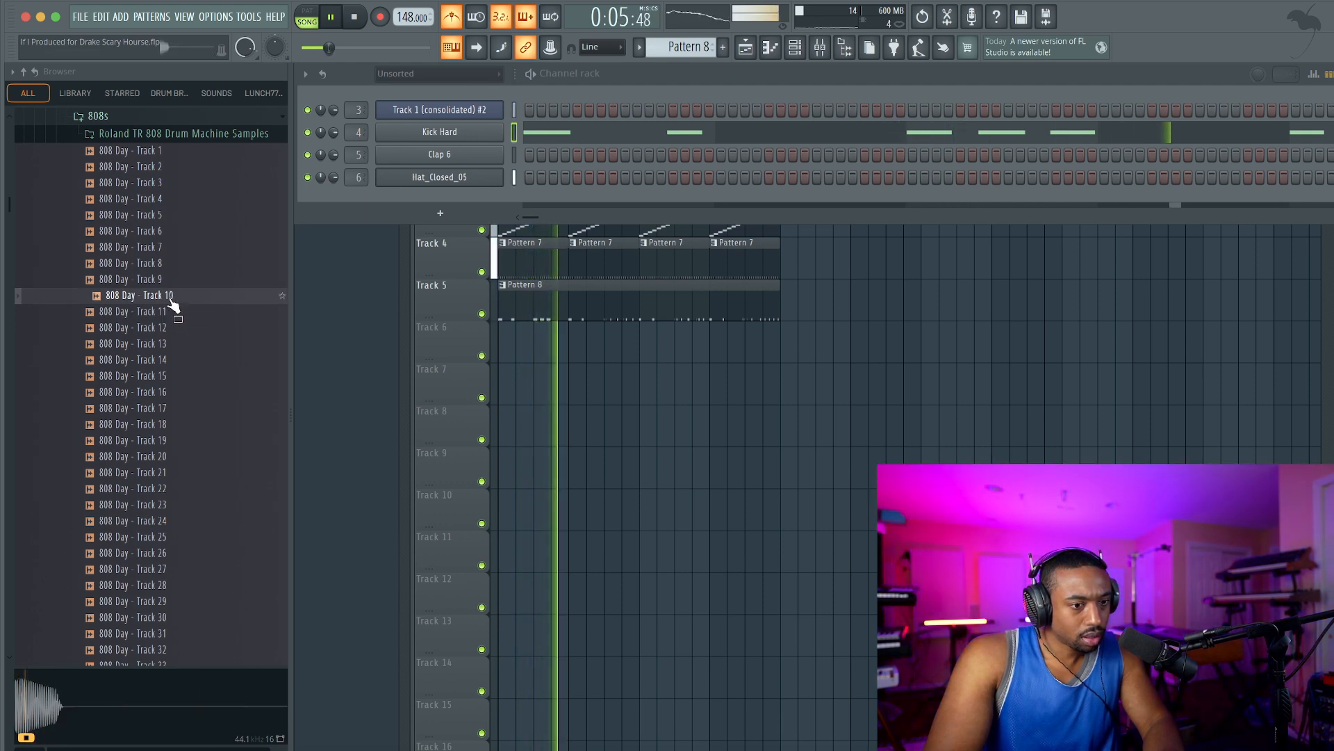
Load 808 Day - Track 10 into a new channel with Normalize enabled and route it to mixer track 7.
key(space)
right_click(171, 301)
click(202, 321)
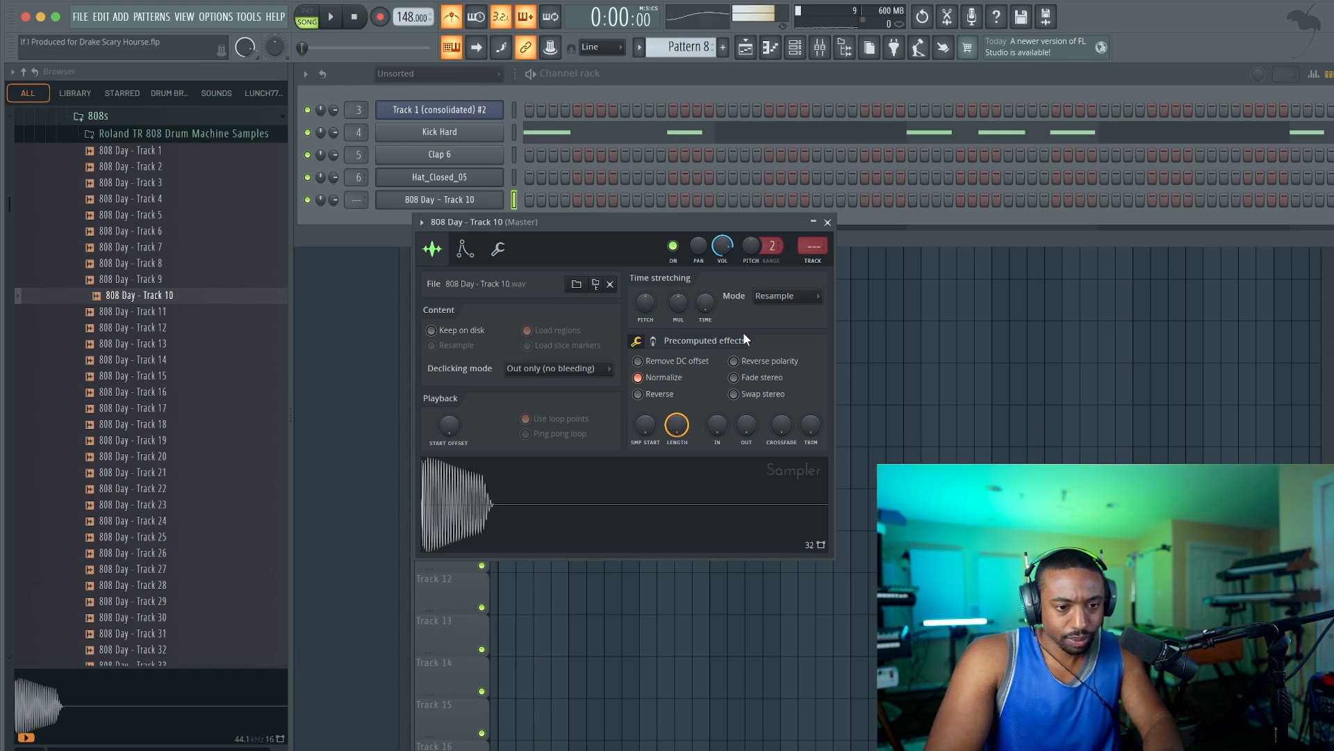
click(828, 222)
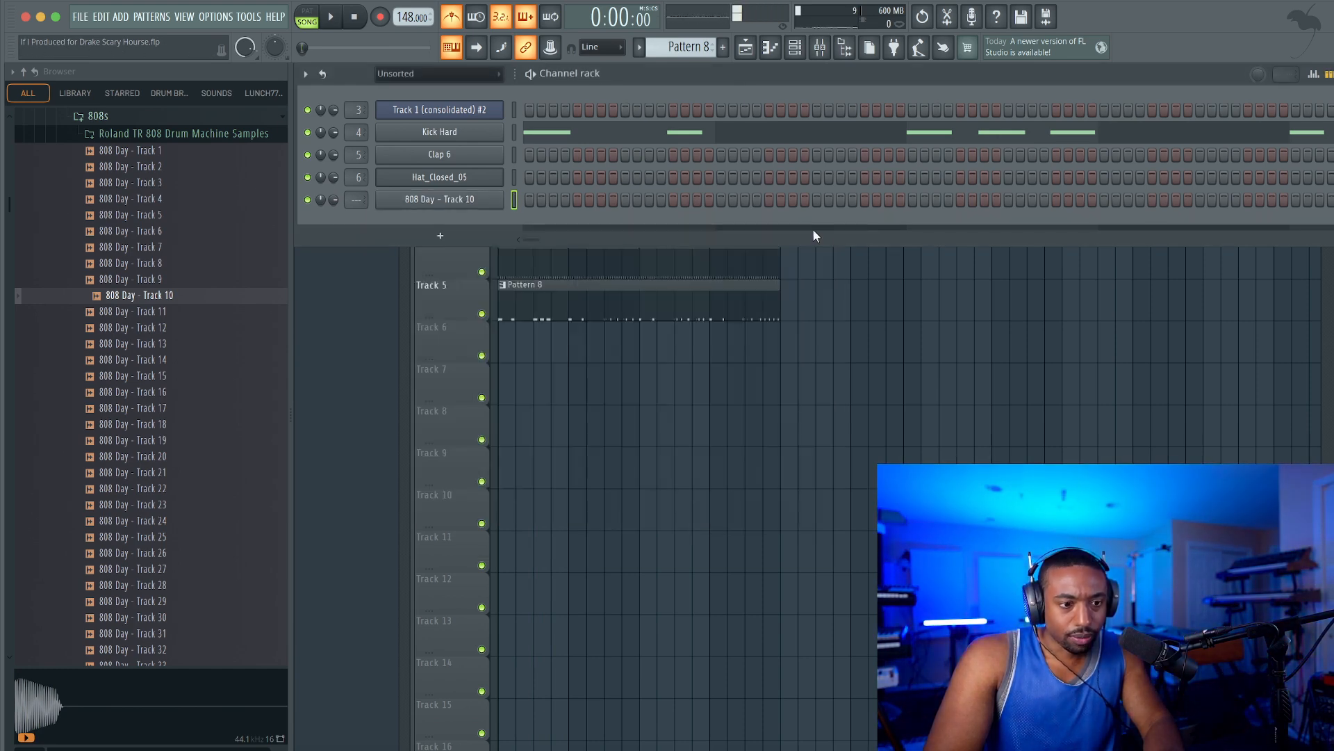
key(super+l)
Copy the Kick Hard notes of Pattern 8 to the 808 Day - Track 10 channel in new Pattern 9, placed at bar 1 on Track 6.
drag(684, 47, 696, 34)
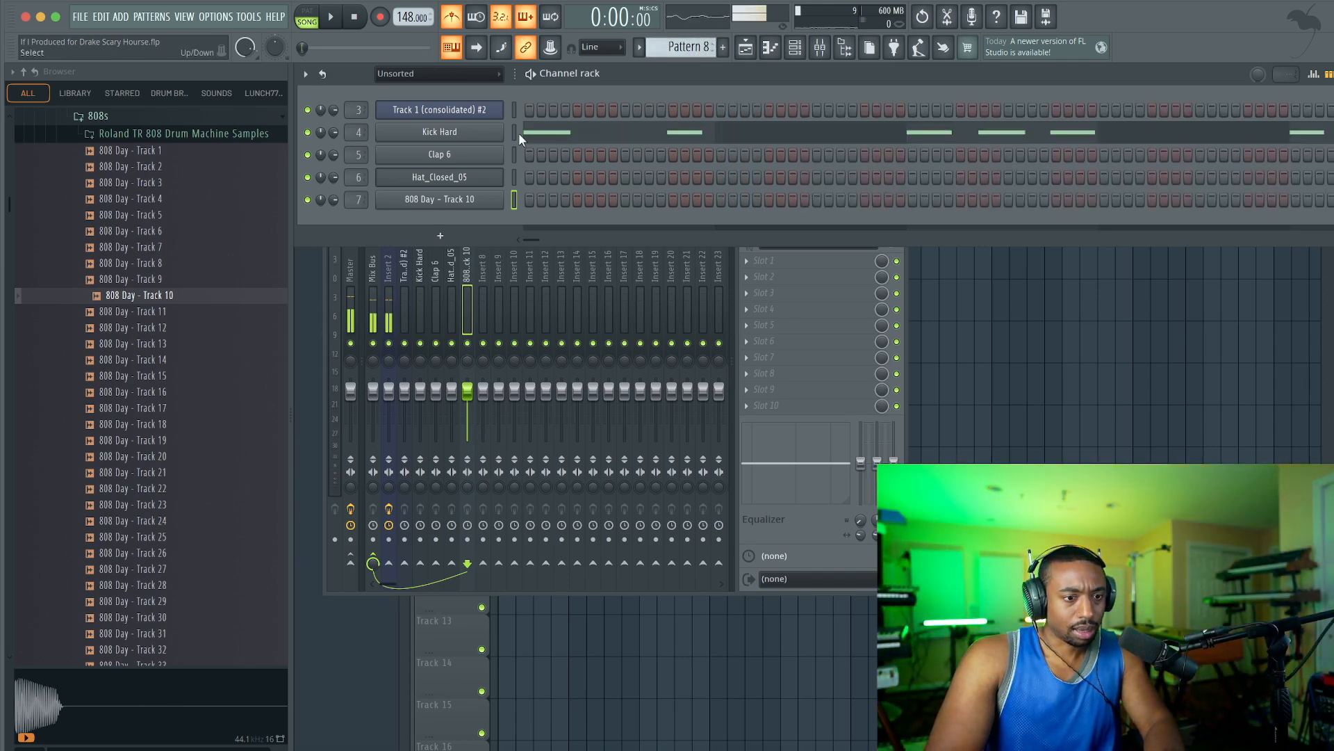
click(697, 48)
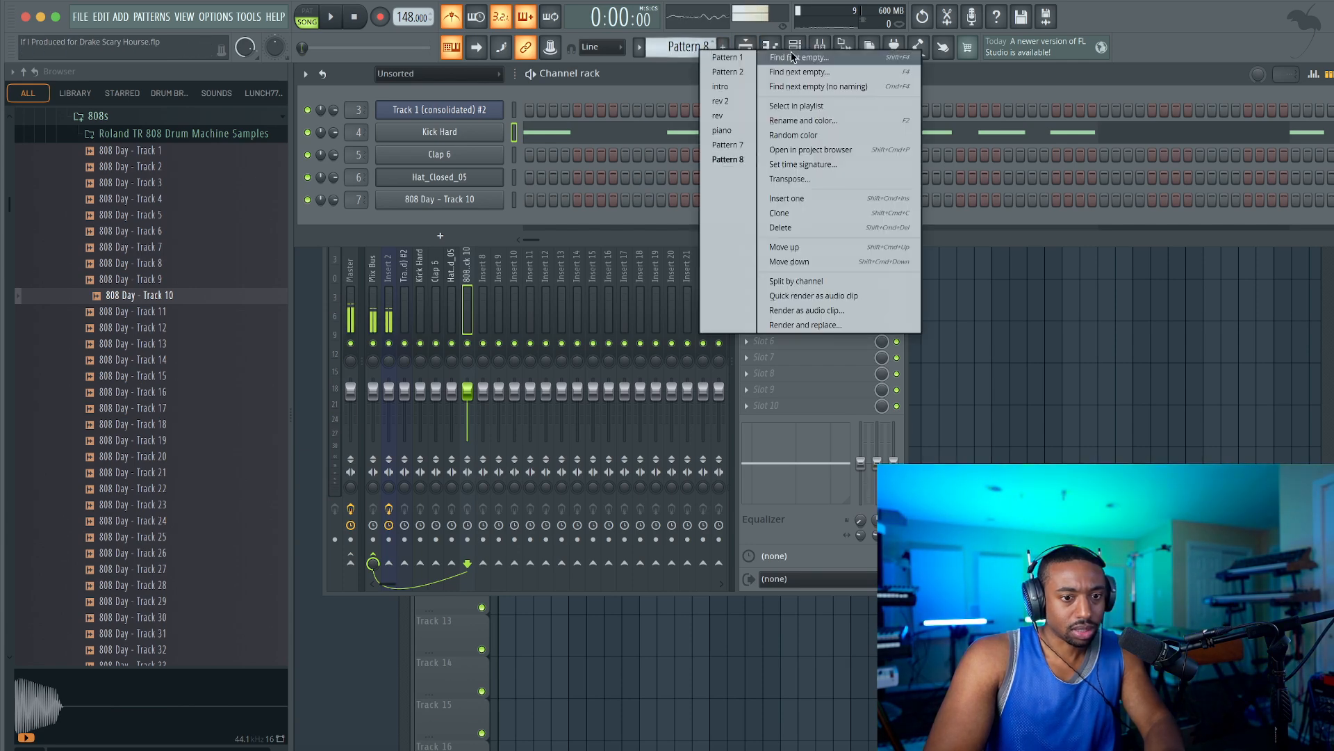
click(713, 165)
key(super+v)
right_click(1120, 418)
drag(589, 330, 513, 330)
key(space)
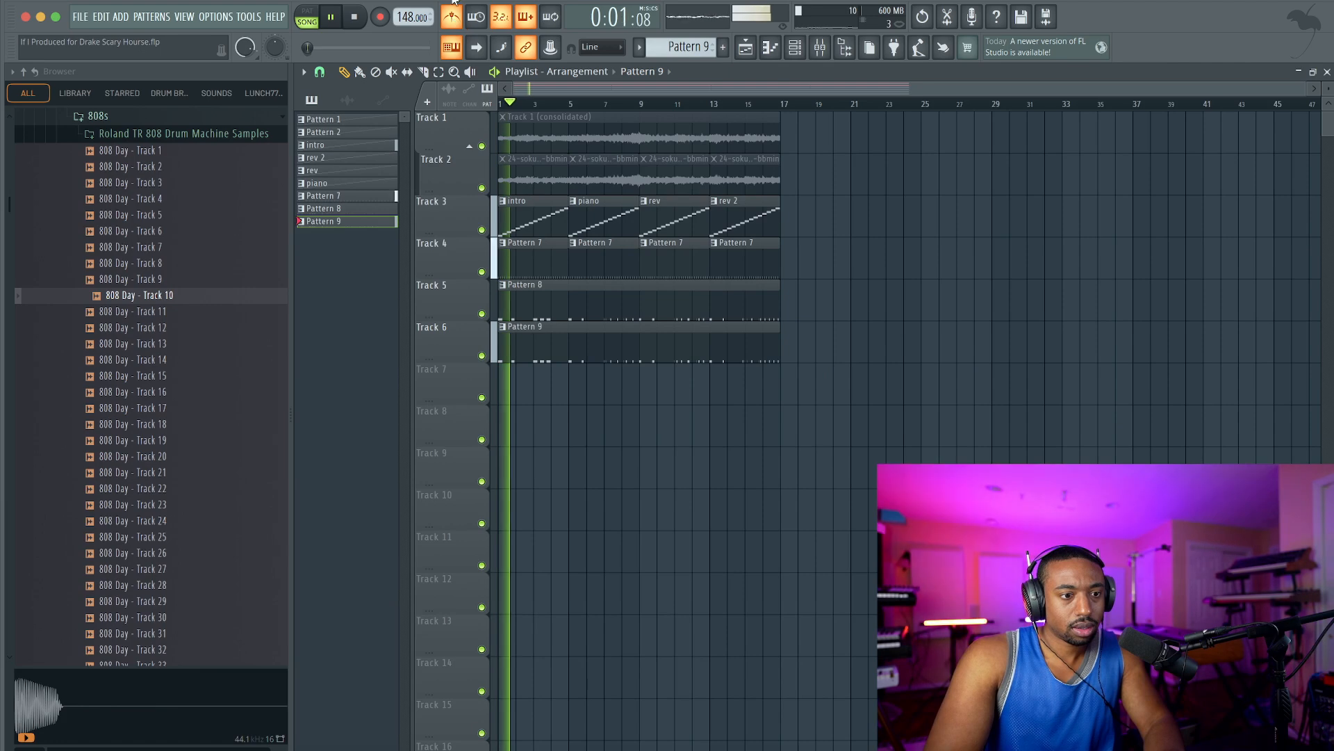
Set the 808 Day - Track 10 channel to cut itself, with Cut and By both at 5.
key(space)
key(ctrl+s)
click(795, 47)
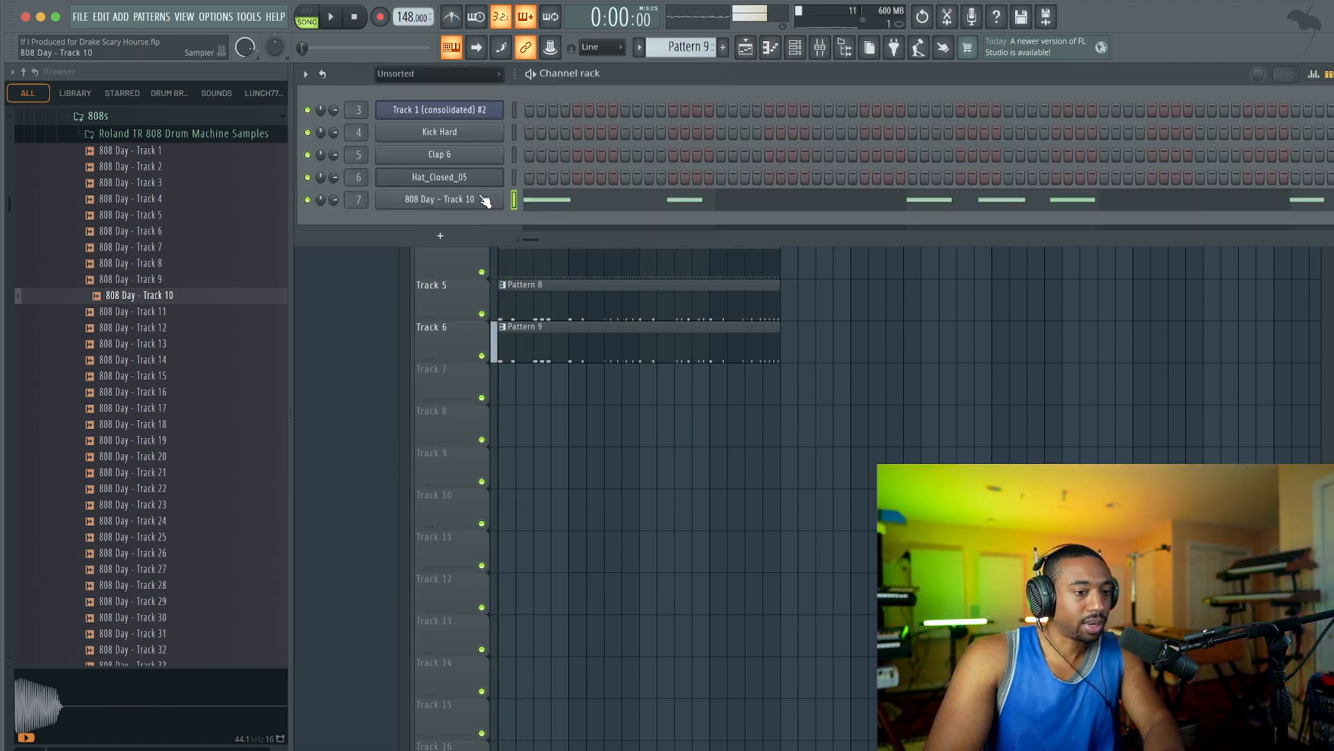
click(486, 200)
click(499, 250)
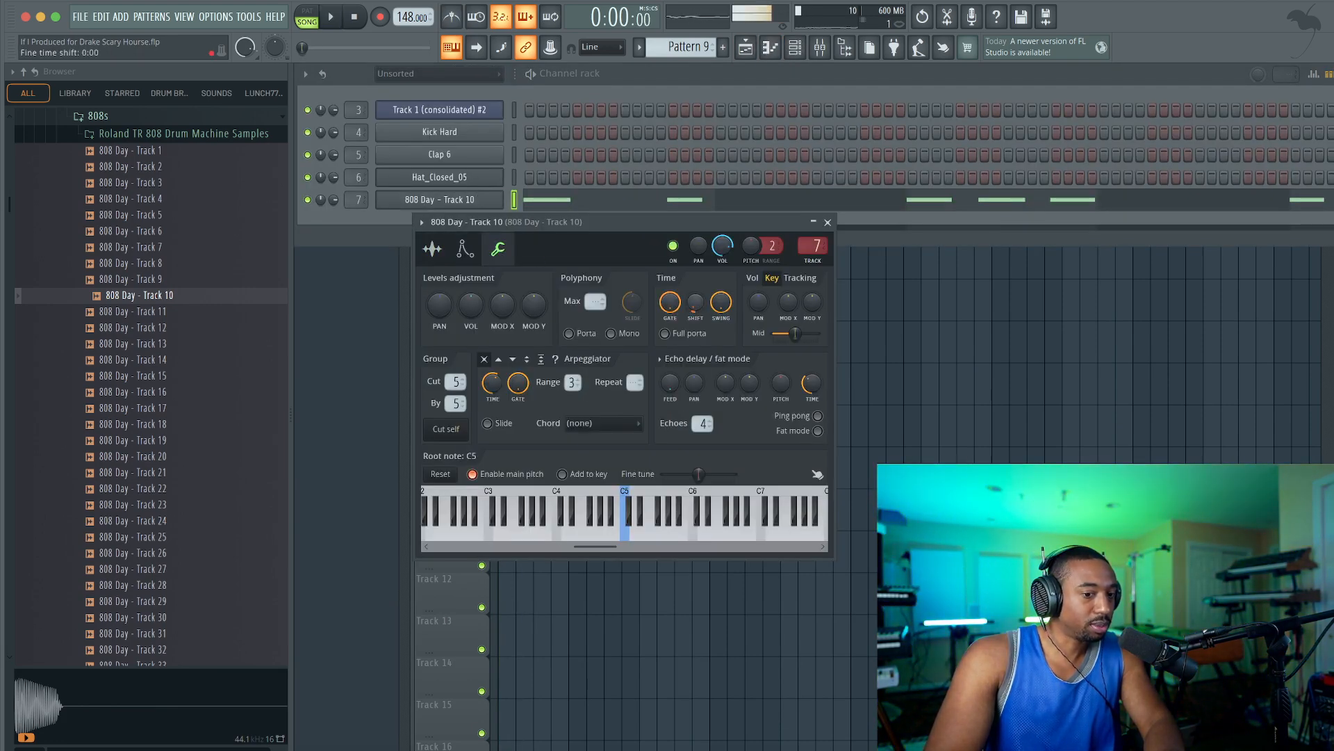
key(space)
click(827, 222)
Play the arrangement to check how the 808 sits with the sample and drums.
key(space)
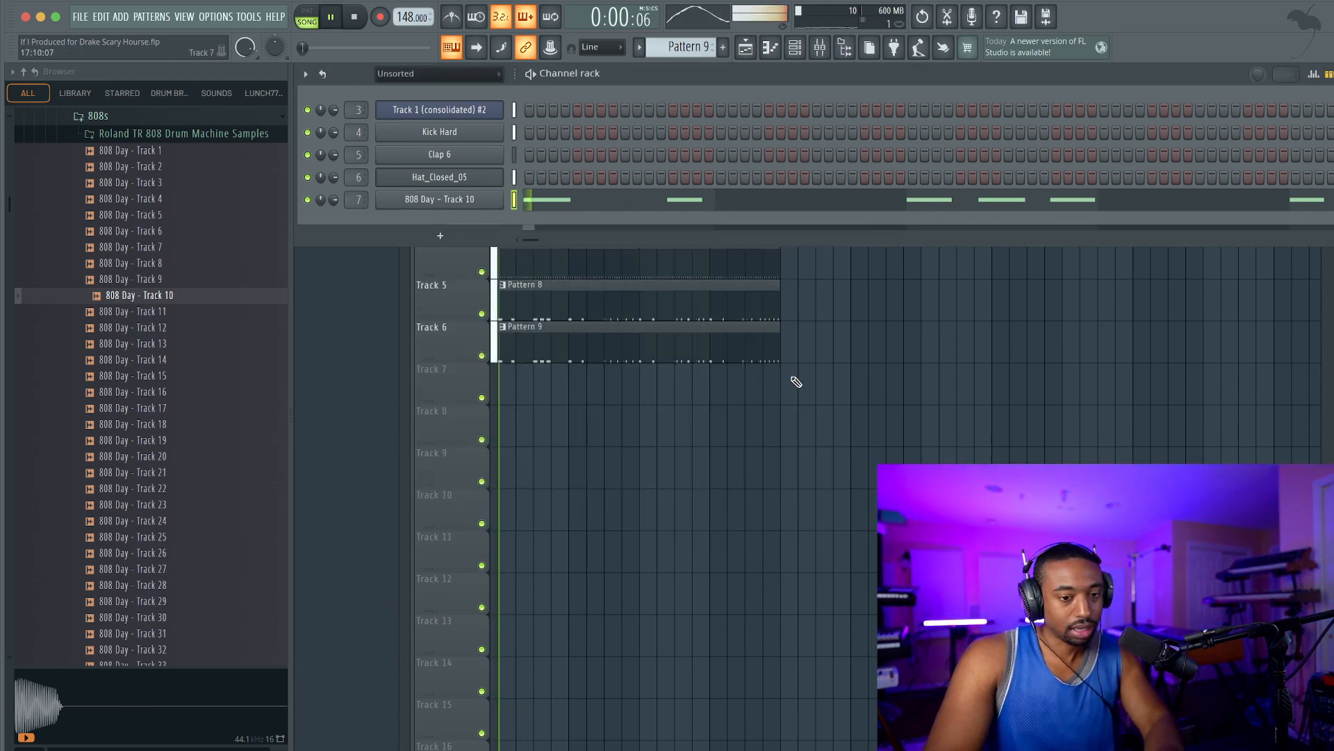
key(F6)
click(795, 47)
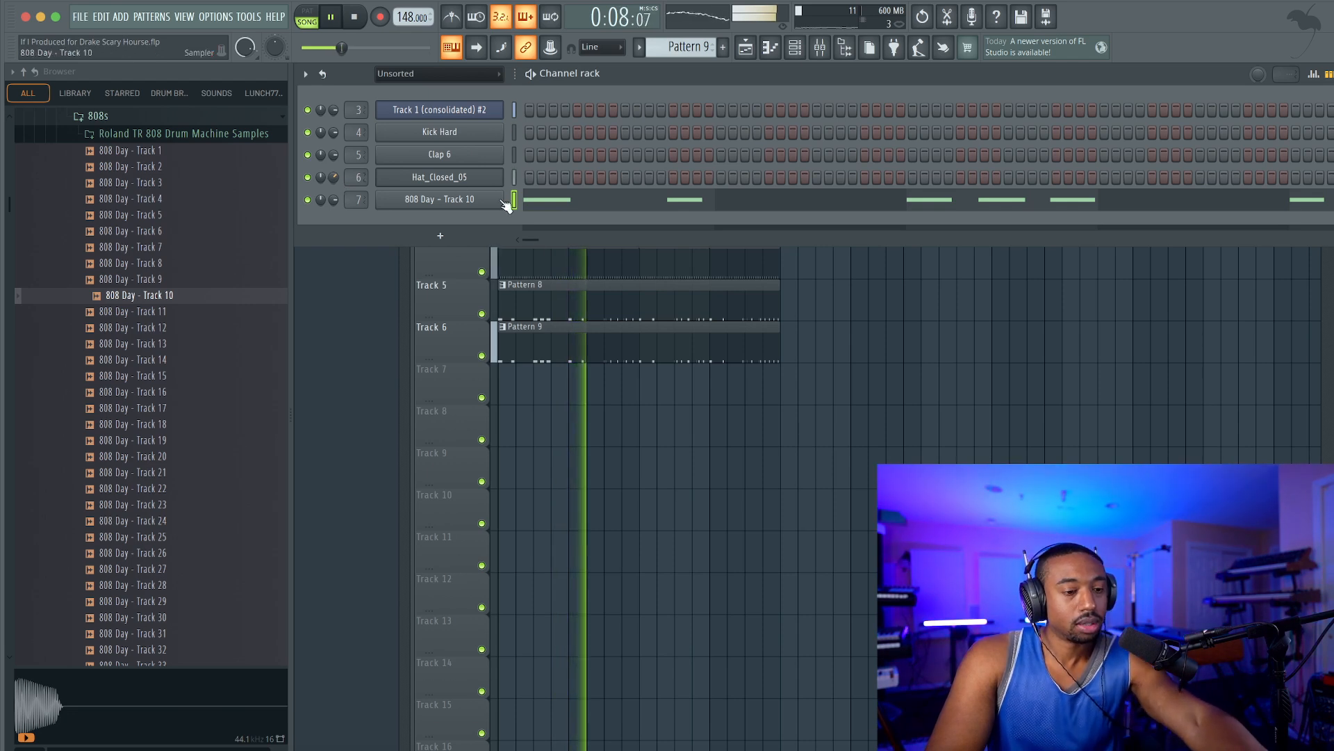
right_click(659, 454)
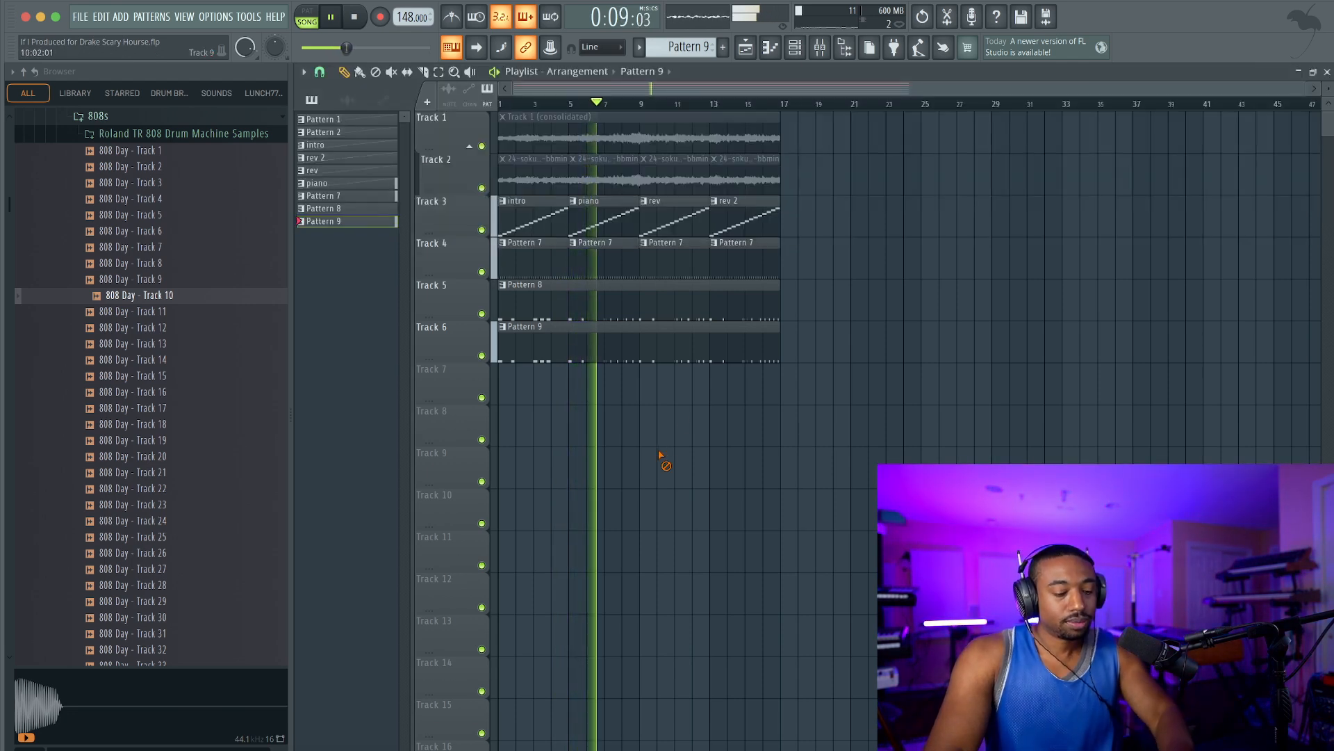
Open the 808 Day - Track 10 channel of Pattern 9 in the piano roll while the beat plays.
click(795, 47)
right_click(488, 201)
click(475, 216)
key(space)
click(574, 199)
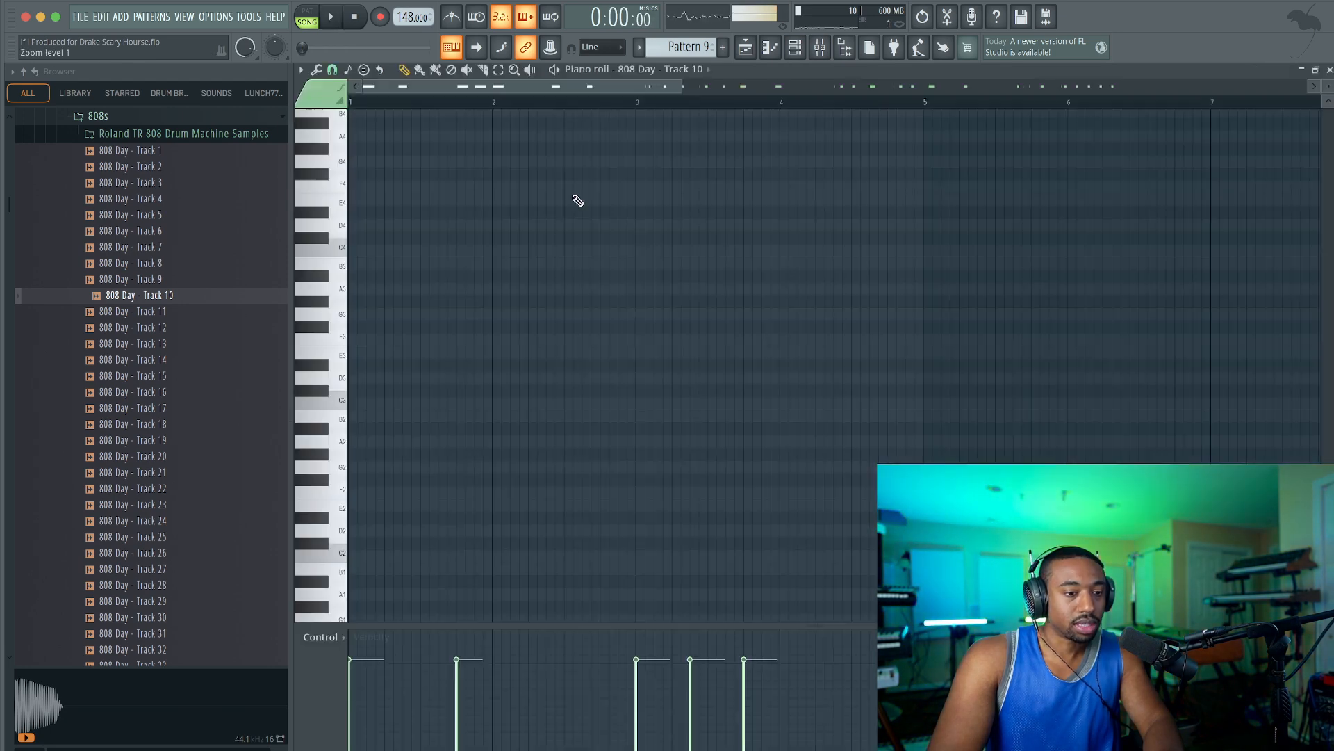
key(space)
scroll(578, 205, down, 5)
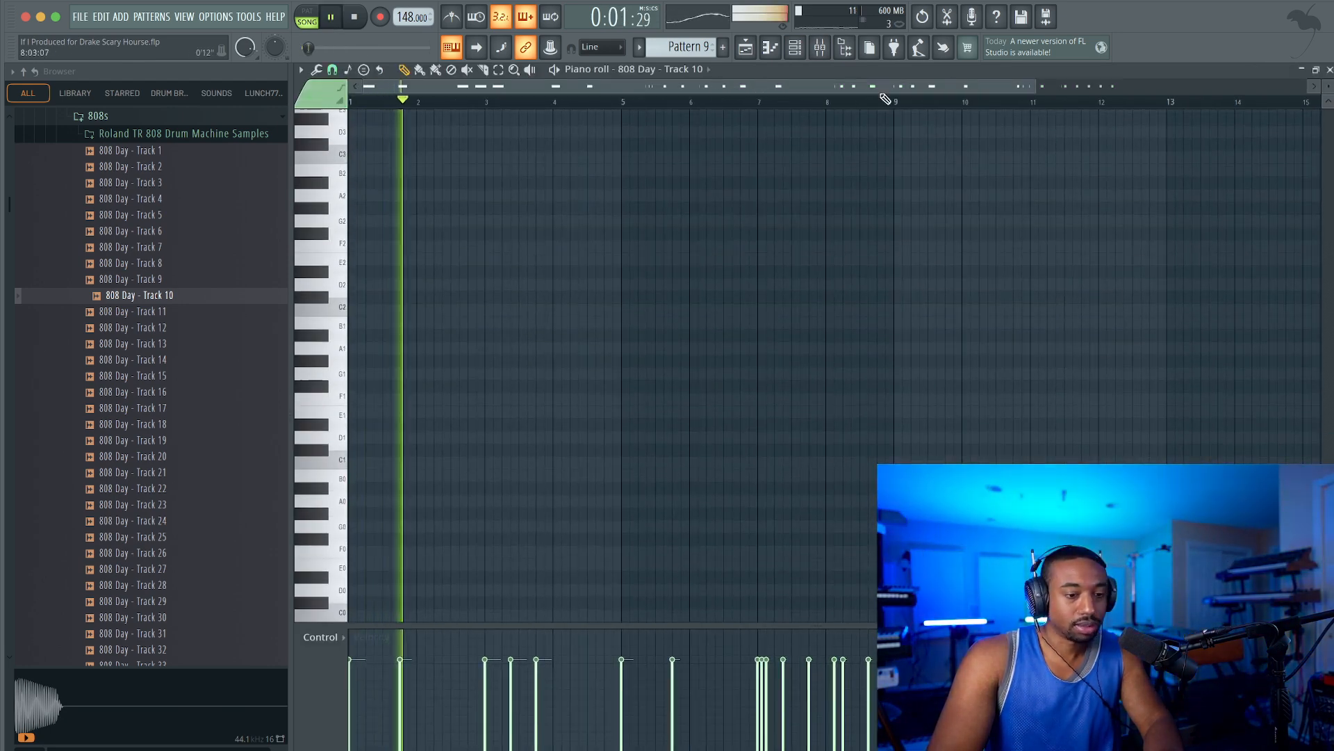
Hide the browser and lower the Hat_Closed_05 channel's volume to 51% during playback.
click(844, 48)
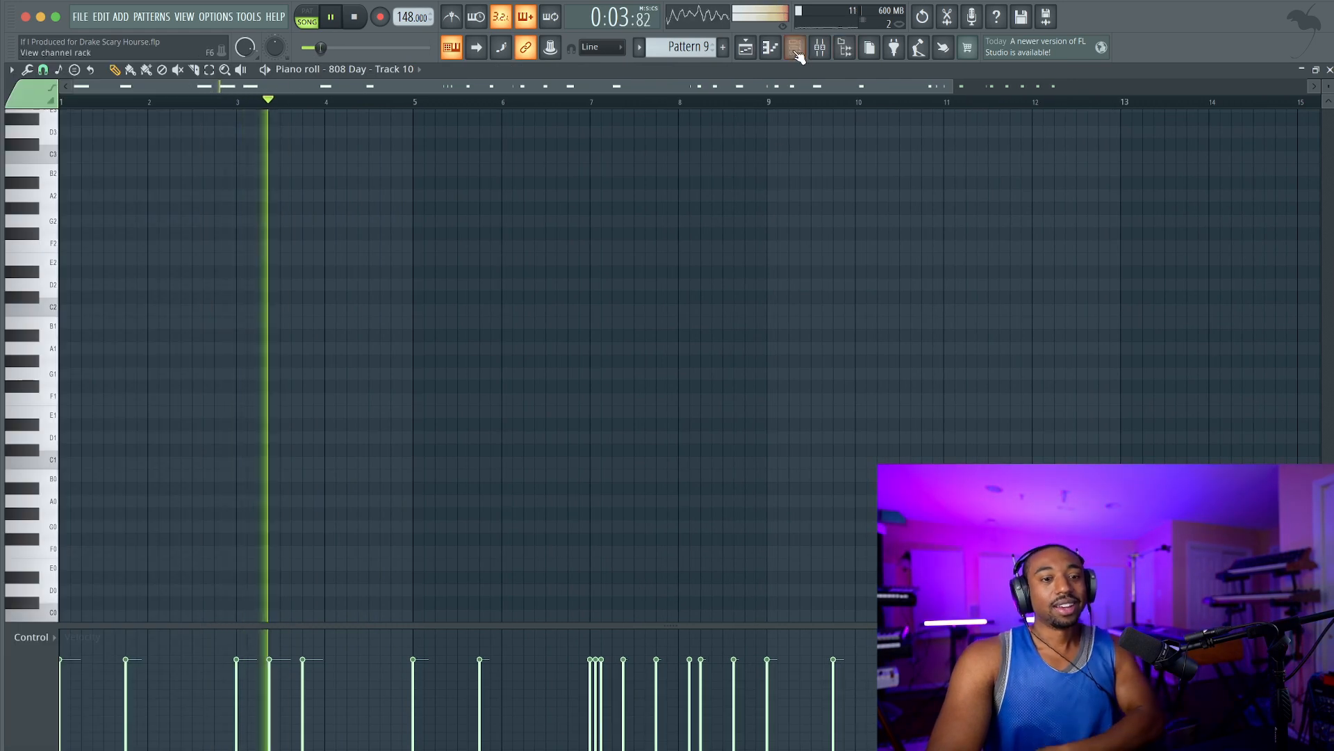
key(F6)
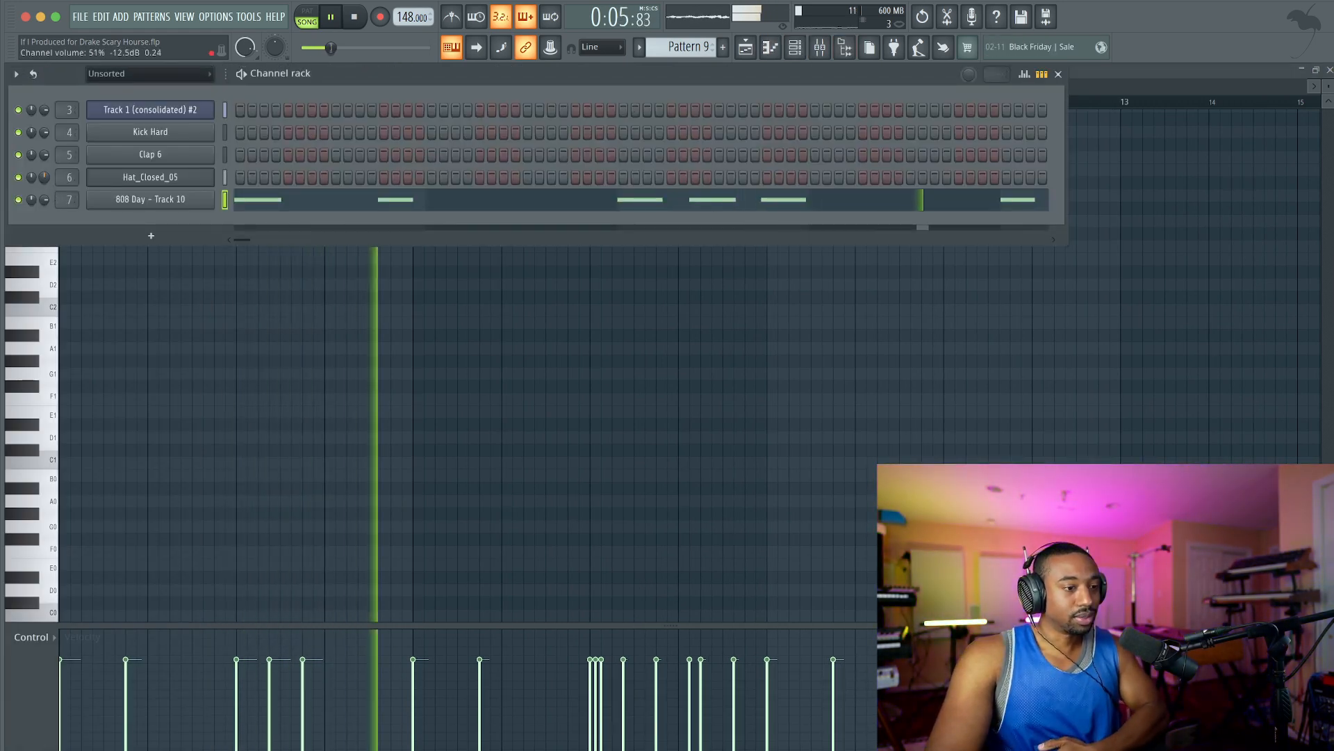
key(F6)
scroll(301, 359, up, 8)
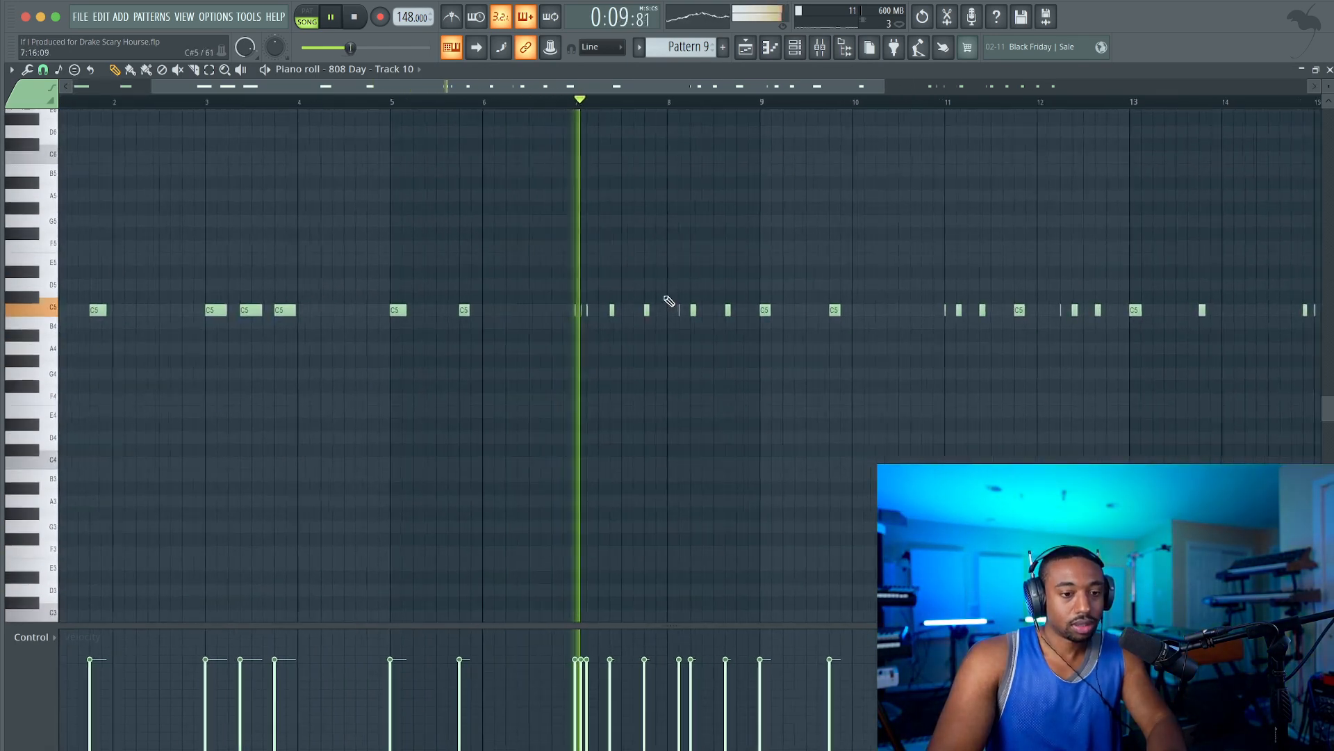
ctrl+scroll(693, 301, up, 2)
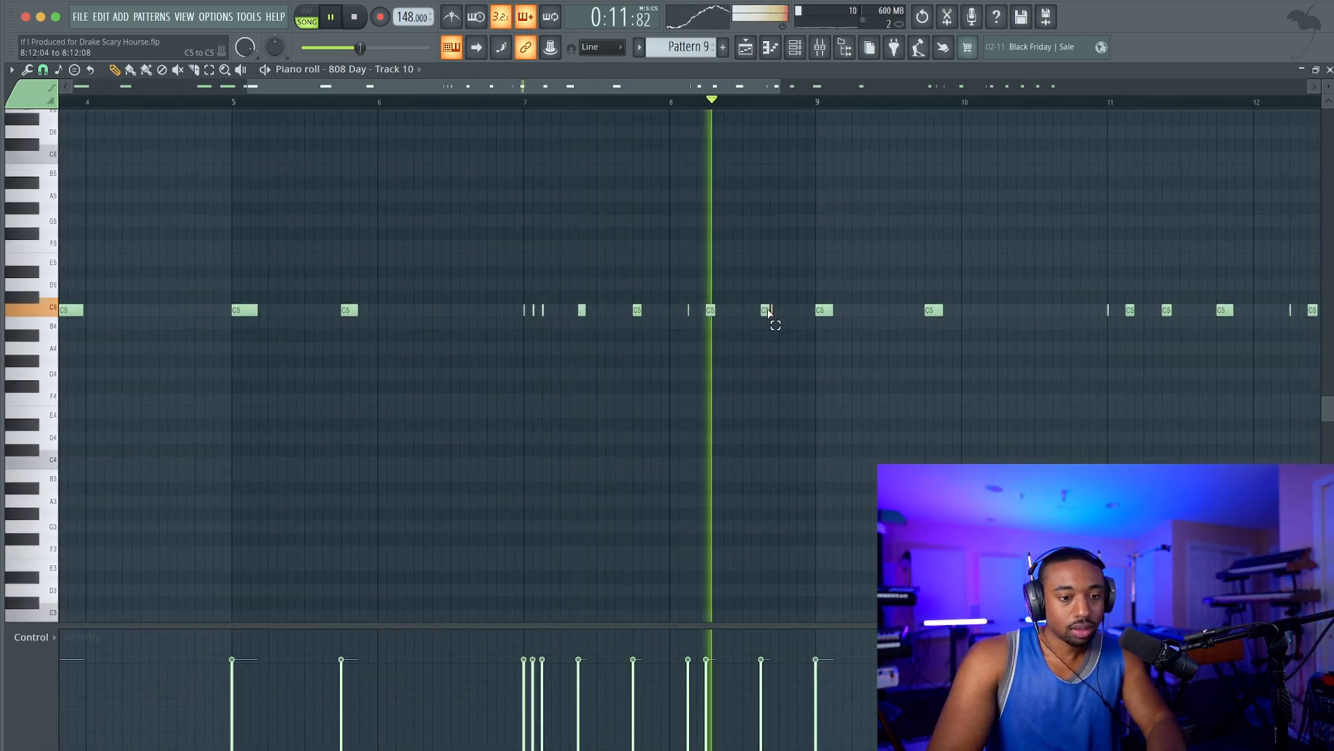
Raise the last 808 note of bar 8 and the last 808 note of bar 12 from C5 to C#5.
drag(768, 310, 764, 298)
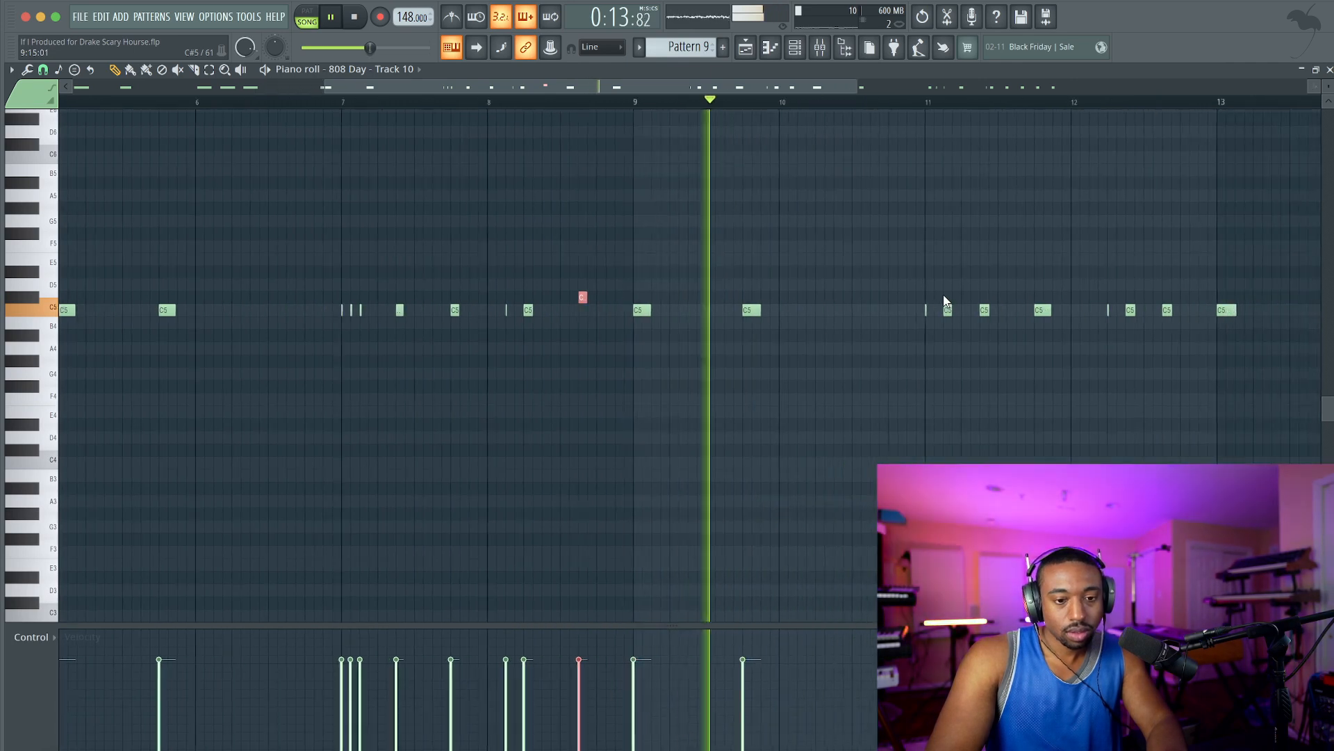
click(916, 310)
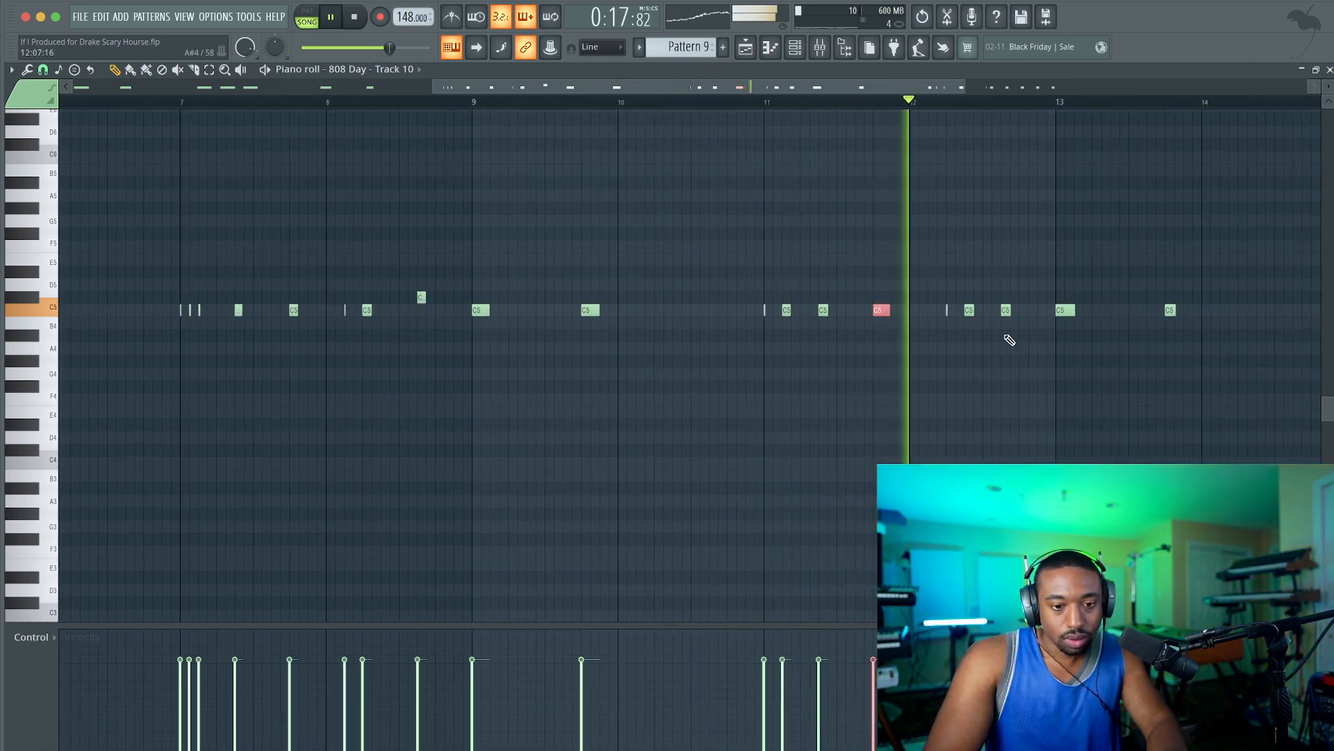
click(973, 310)
drag(925, 311, 884, 311)
key(shift+Up)
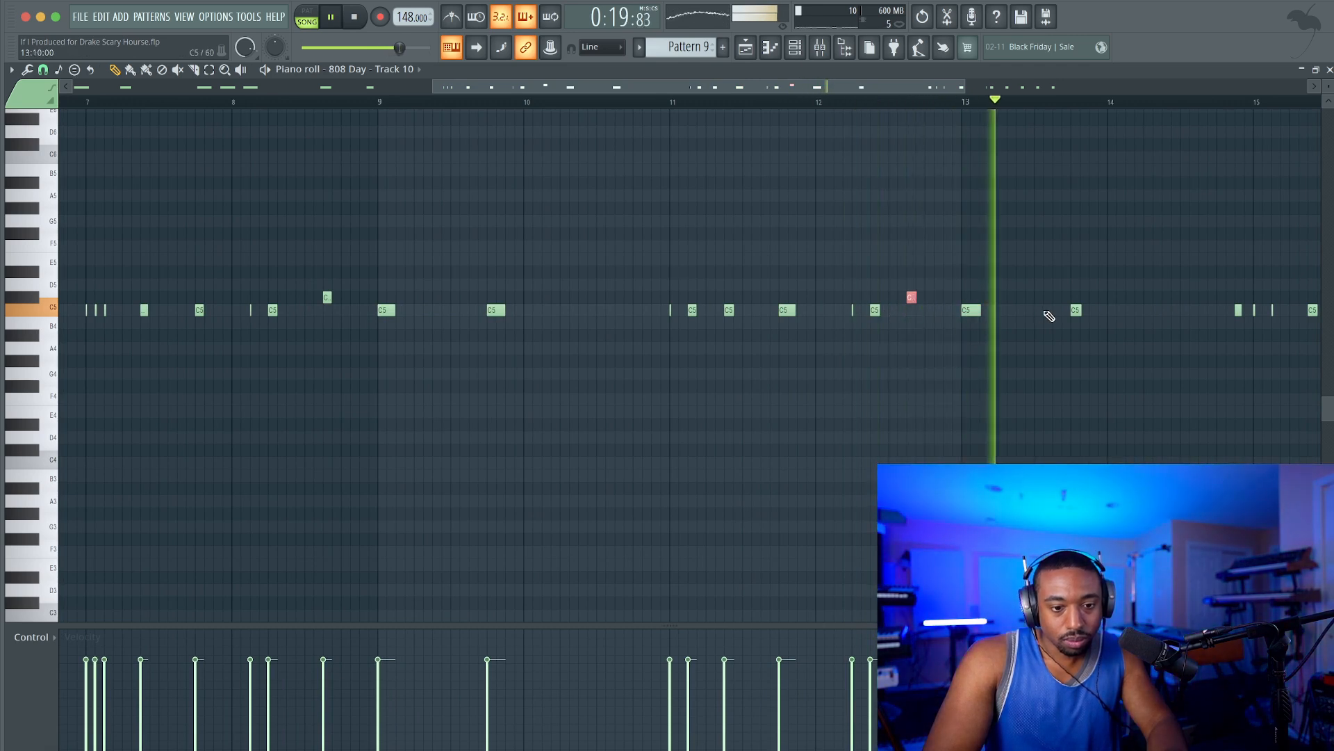
Try raising the third 808 note of bar 15 by one semitone.
scroll(903, 324, right, 5)
click(850, 311)
key(shift+Up)
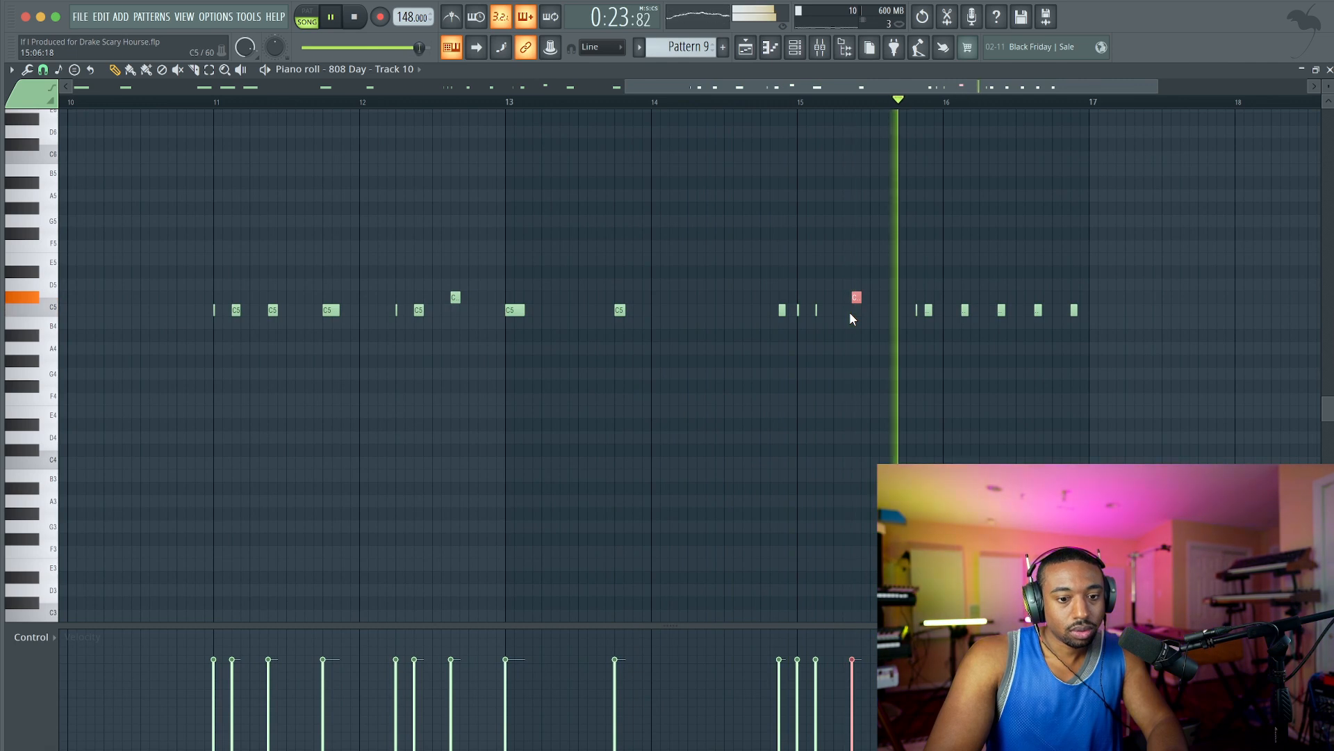
key(shift+Down)
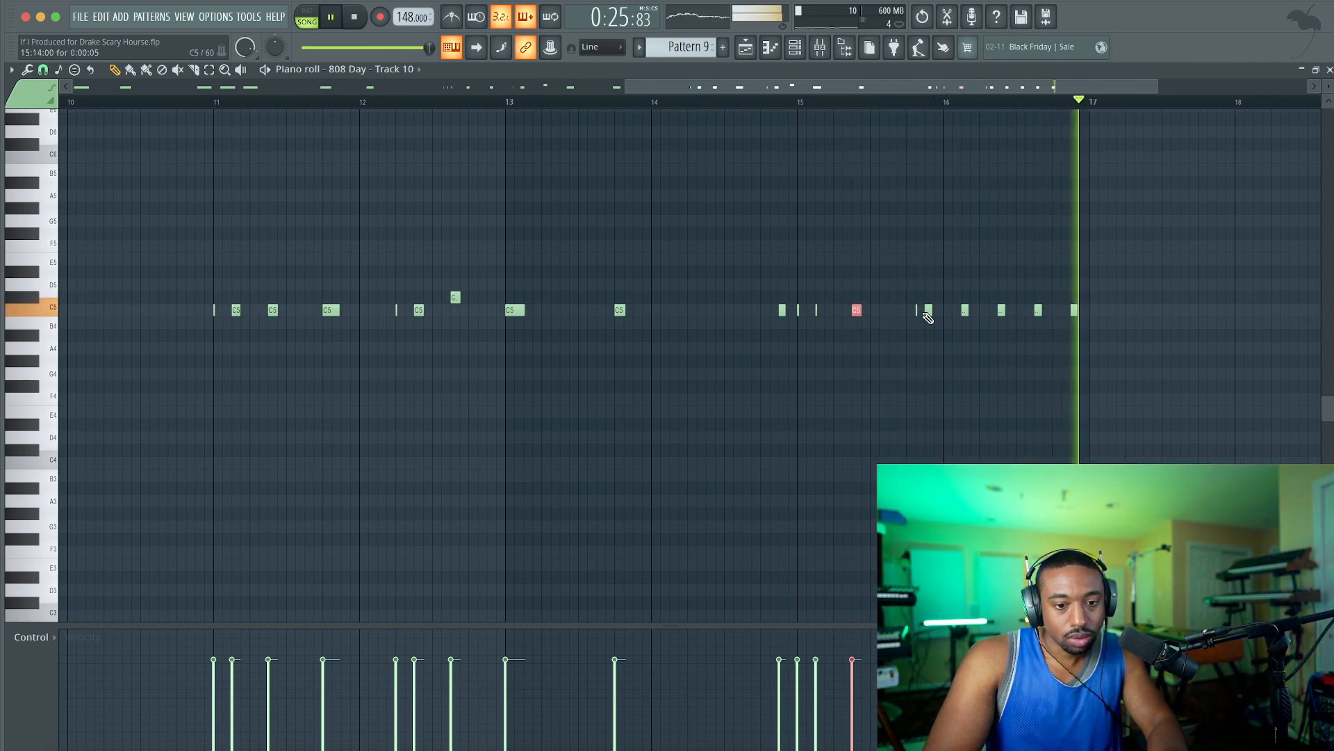
Raise the second-to-last 808 note of bar 16 to C#5 and close the piano roll.
key(space)
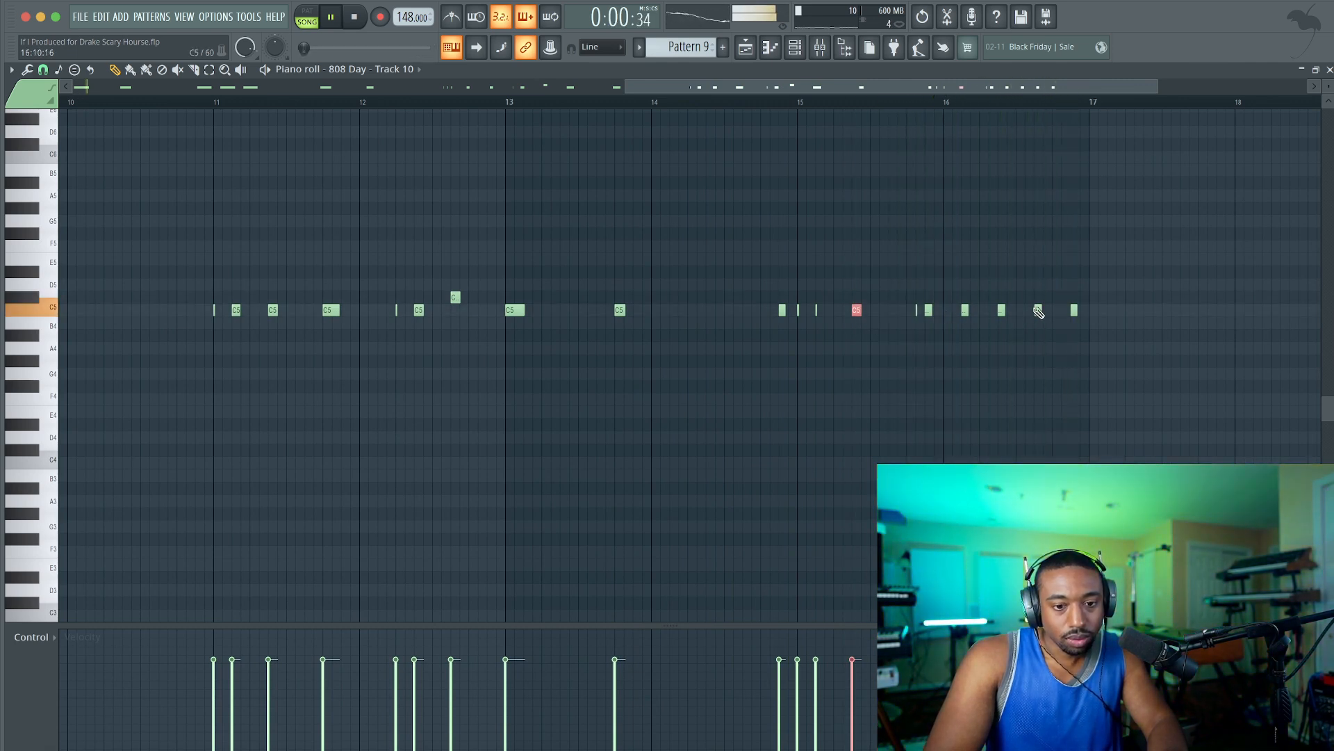
click(1328, 69)
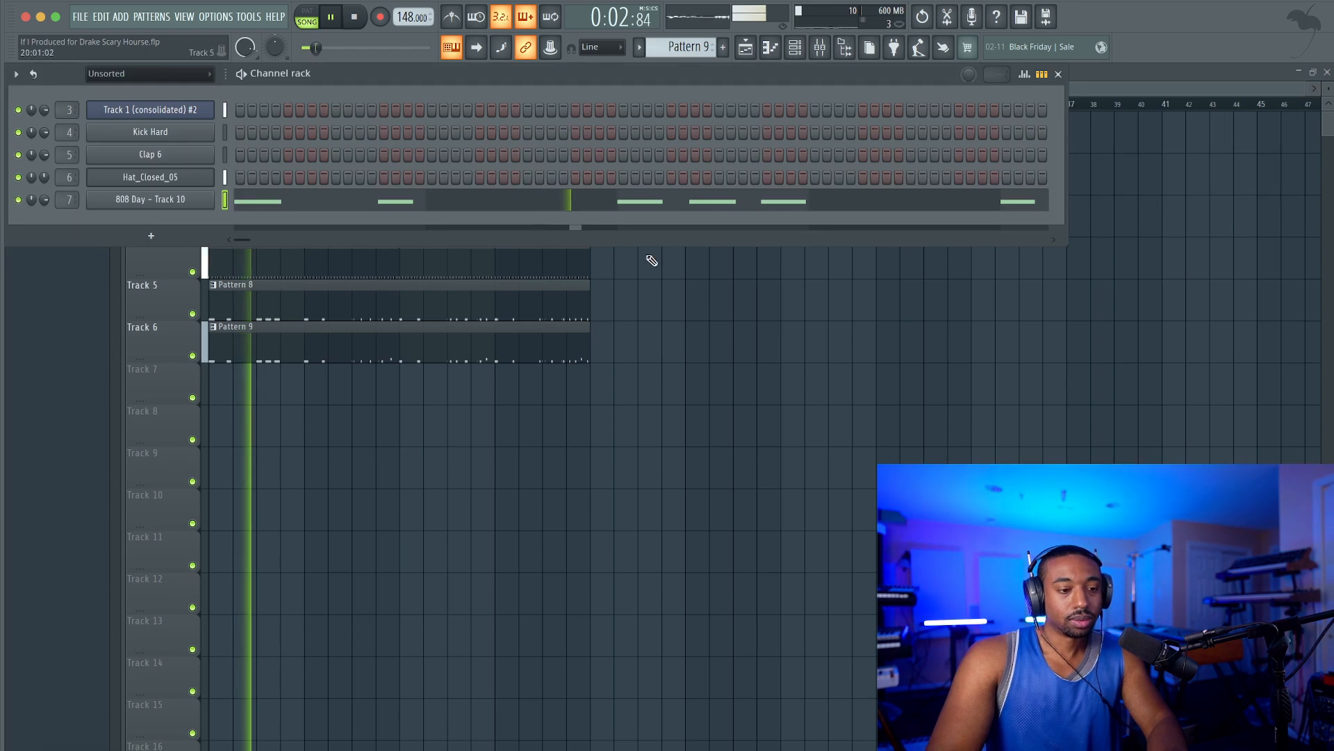
Load Heatwave in slot 1 of the Mix Bus and route Insert 2 straight to the Master, bypassing the Mix Bus.
click(820, 47)
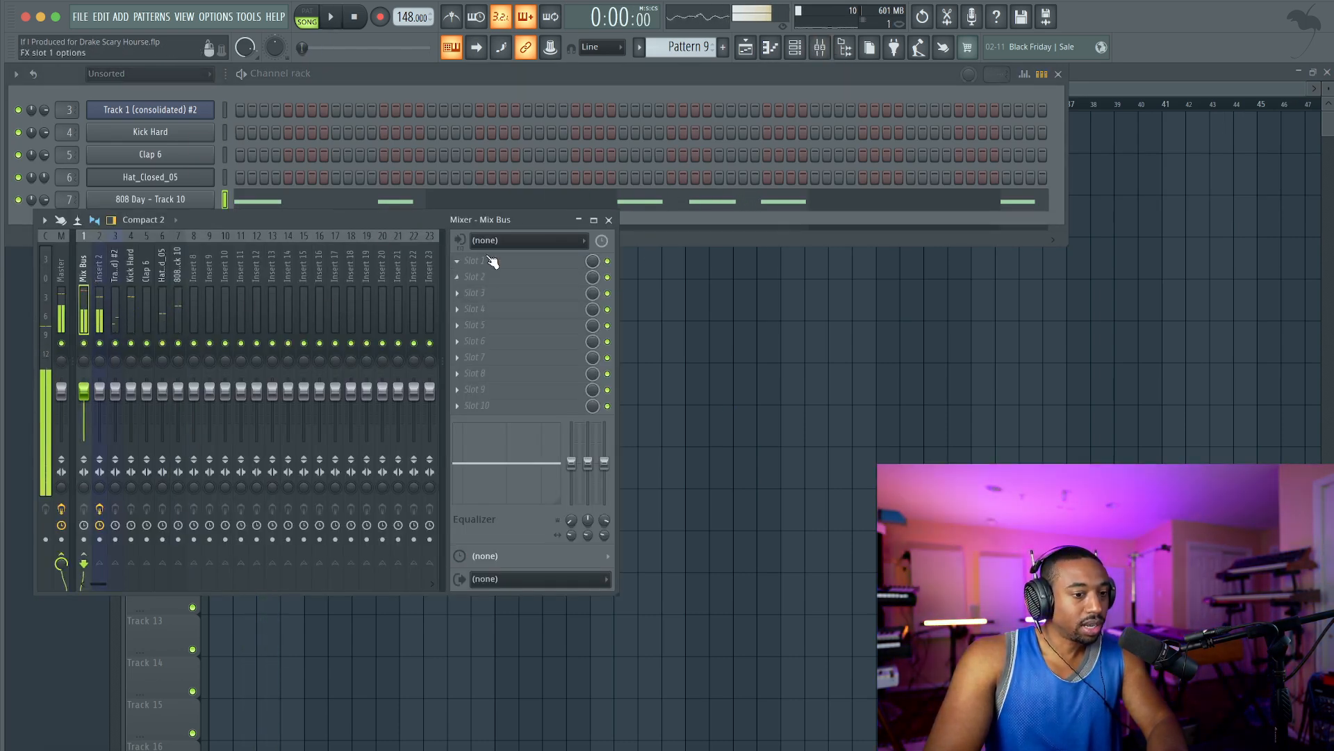
click(487, 261)
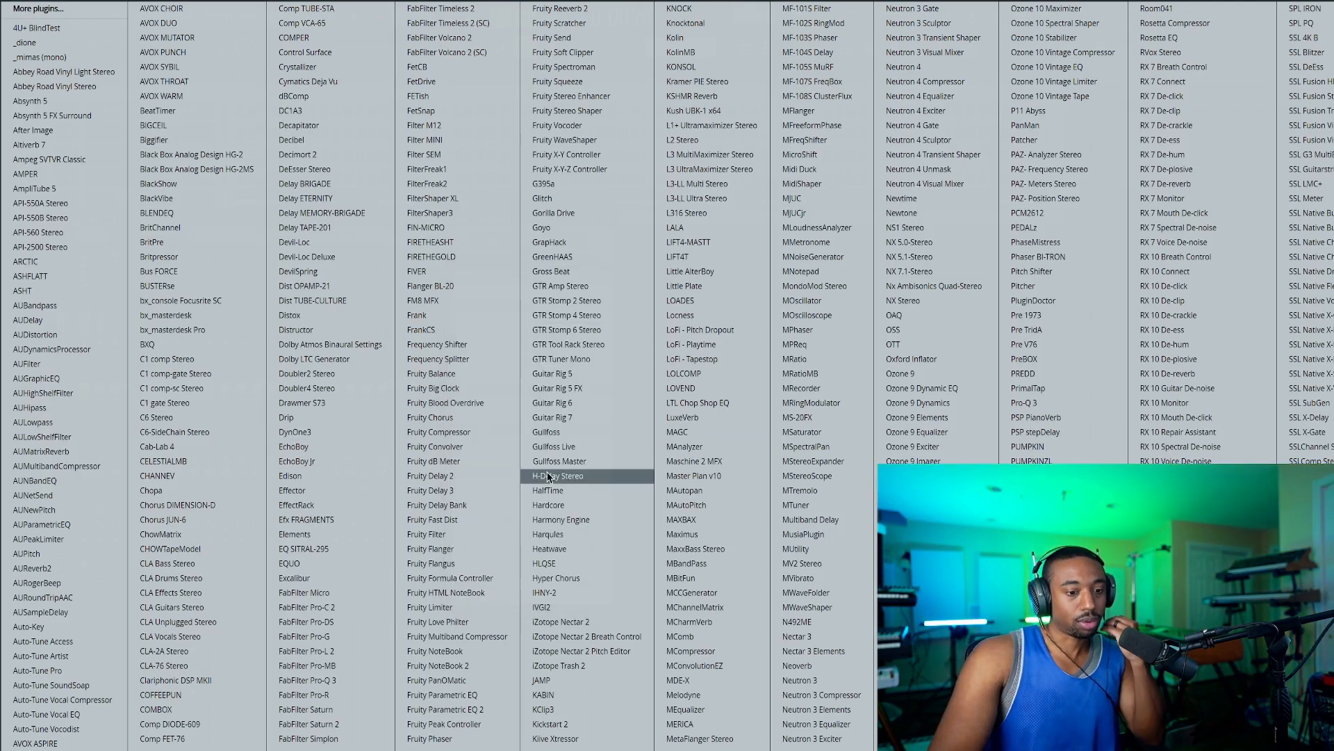
click(573, 549)
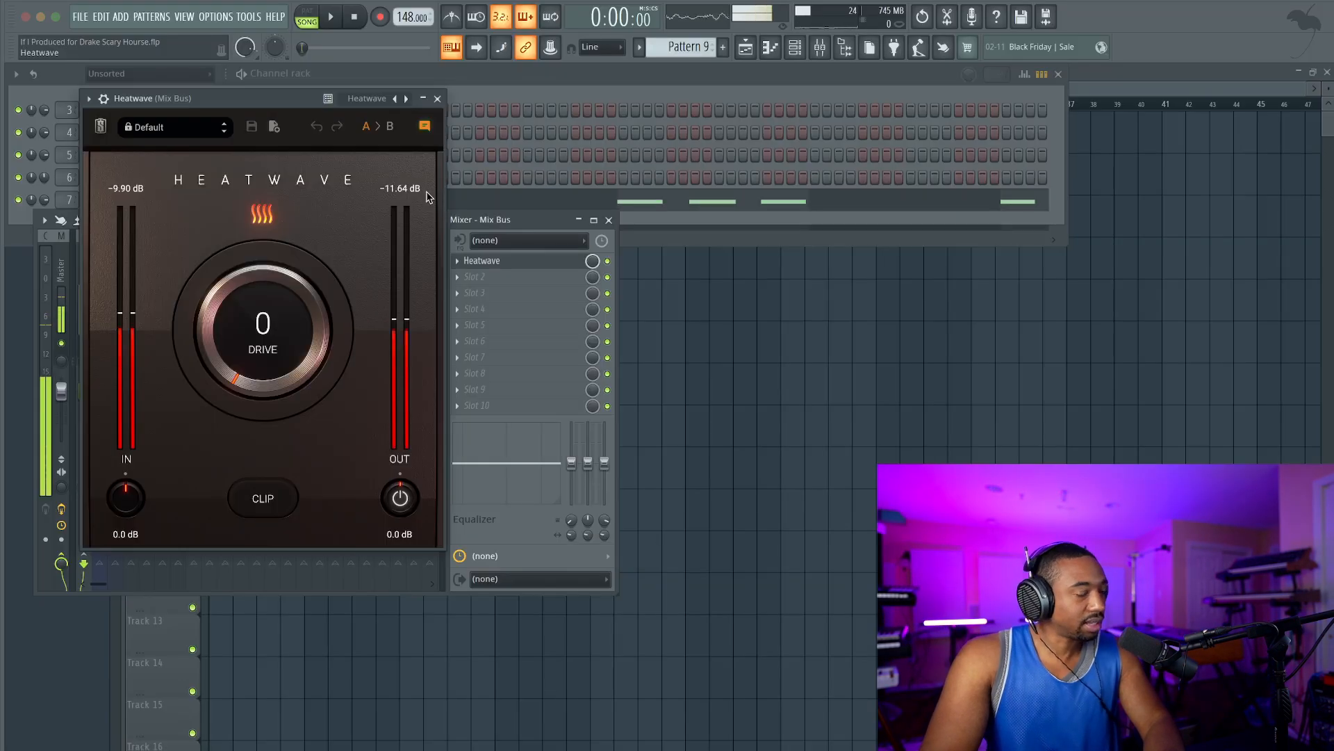
drag(289, 94, 523, 95)
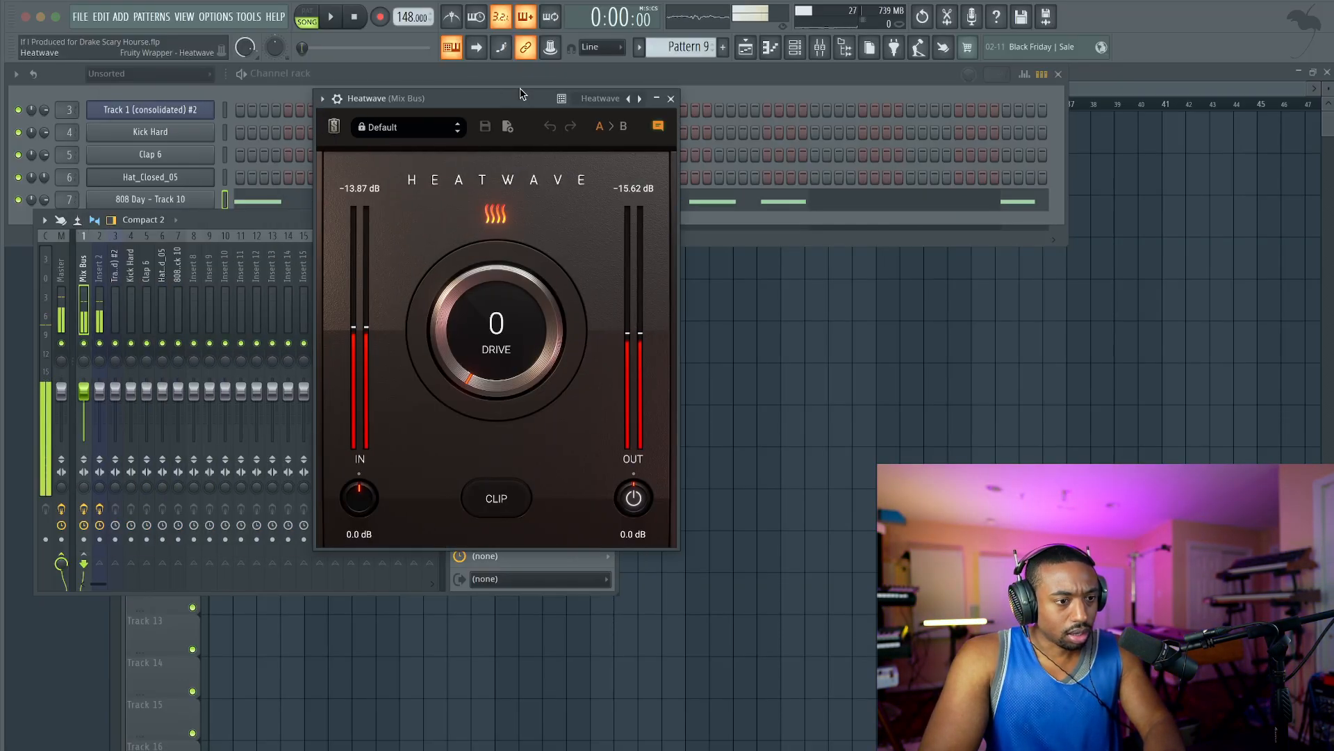
click(103, 259)
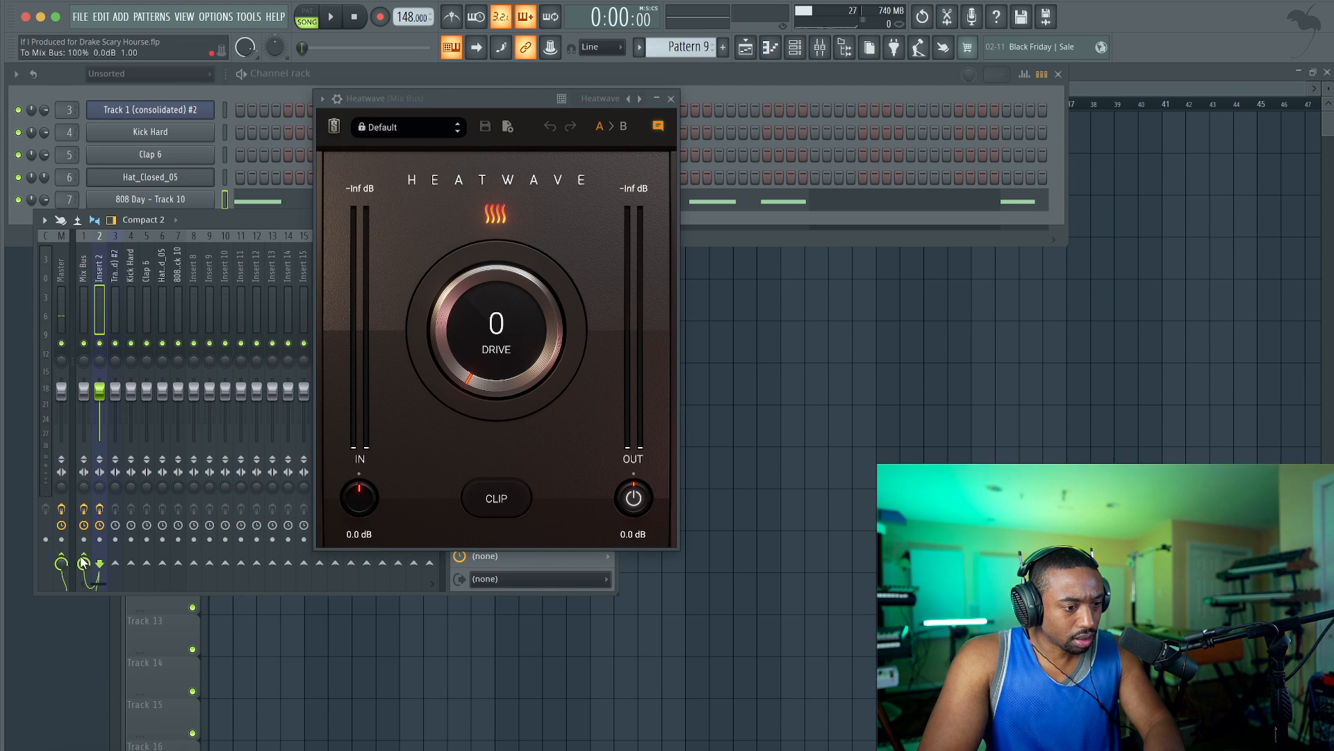
click(58, 288)
Turn on Clip in Heatwave and link the trims at 8.0 dB input and -8.0 dB output.
click(481, 498)
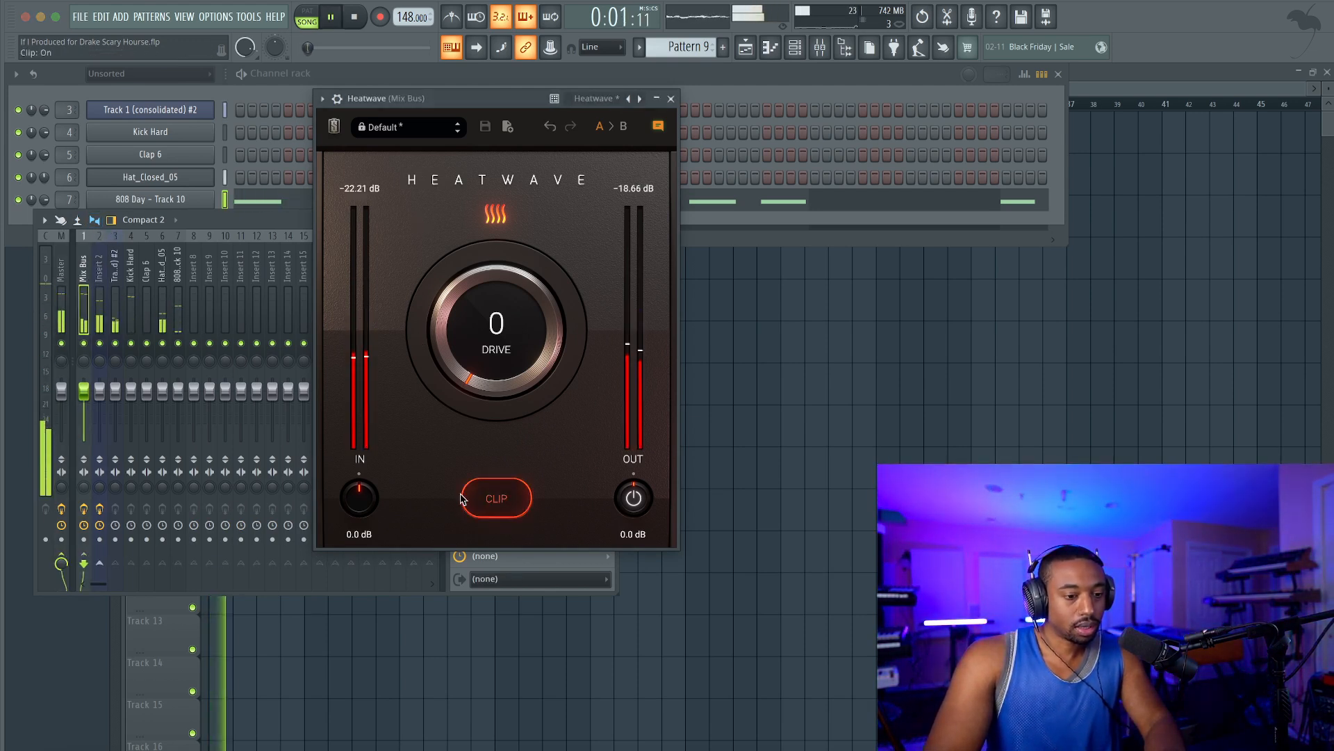
drag(363, 499, 363, 477)
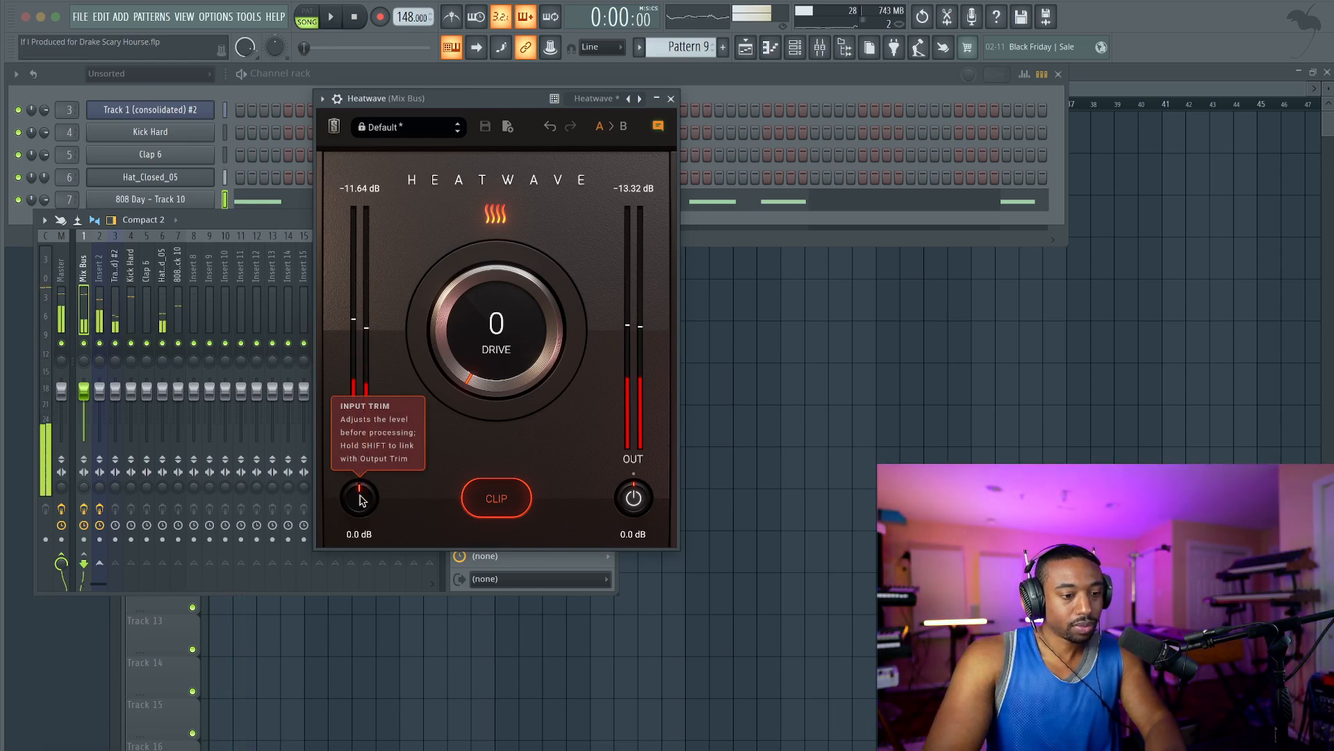
key(space)
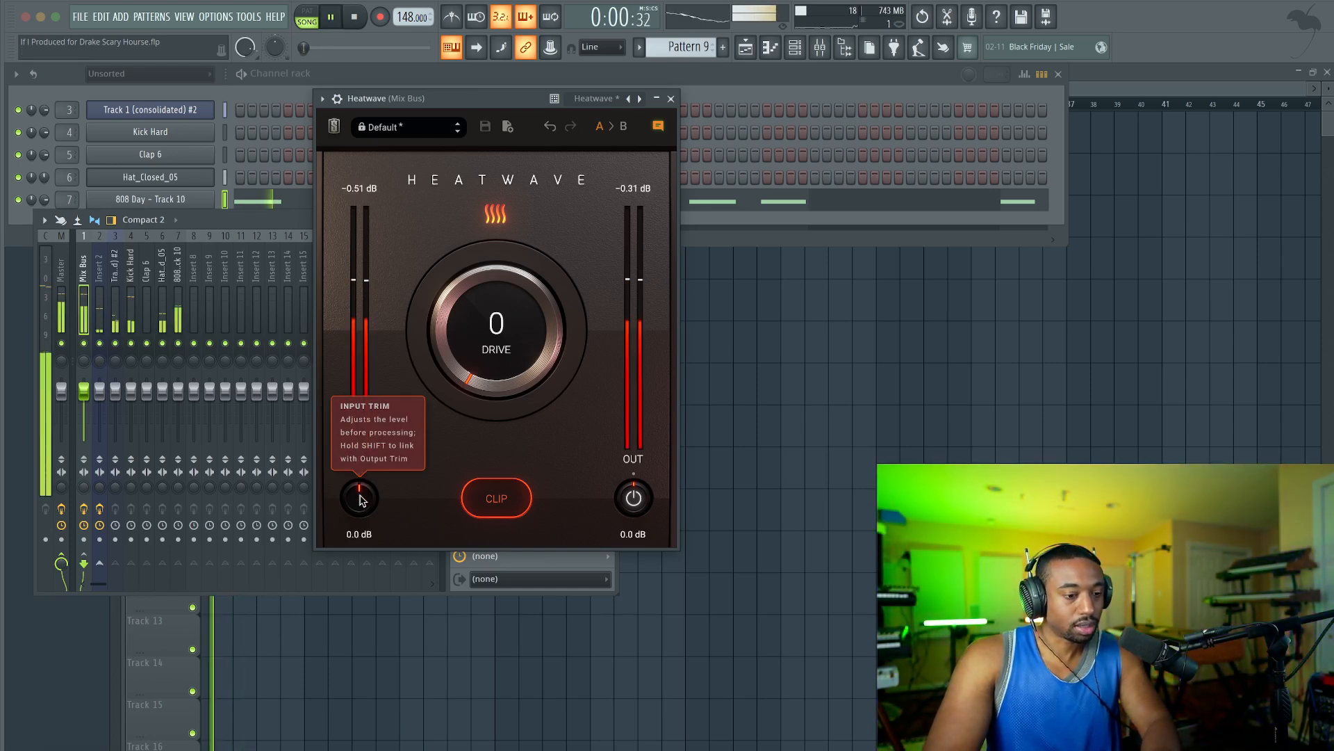
drag(361, 475, 360, 464)
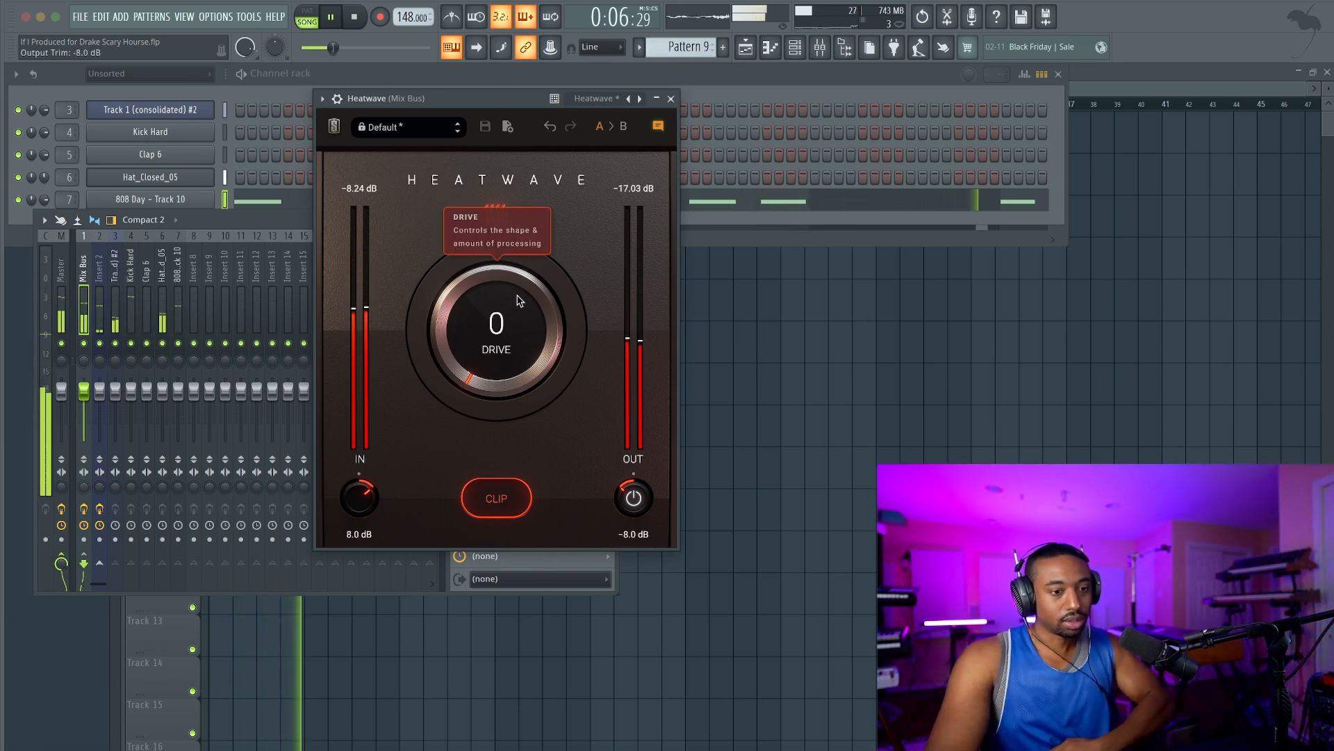
Set Heatwave's Drive to 20 while listening to the beat, and close the plugin window.
drag(495, 341, 491, 300)
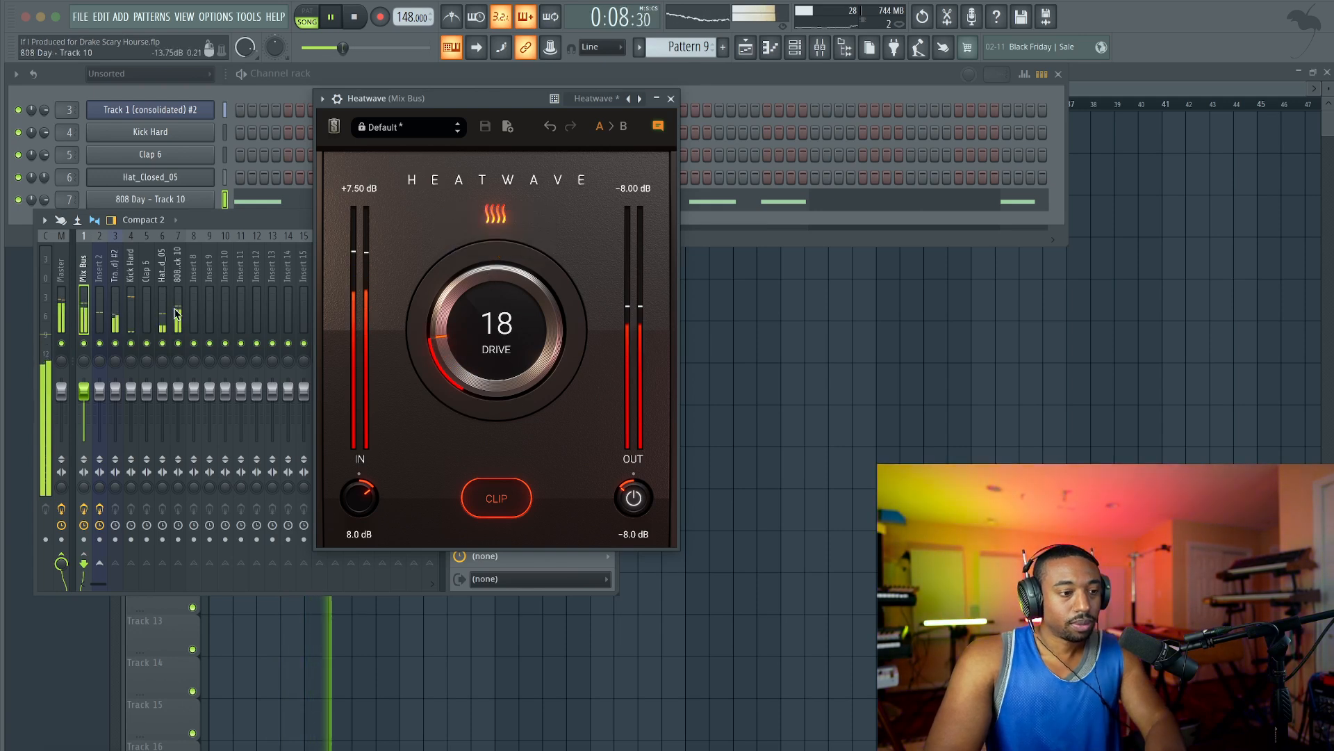
click(99, 343)
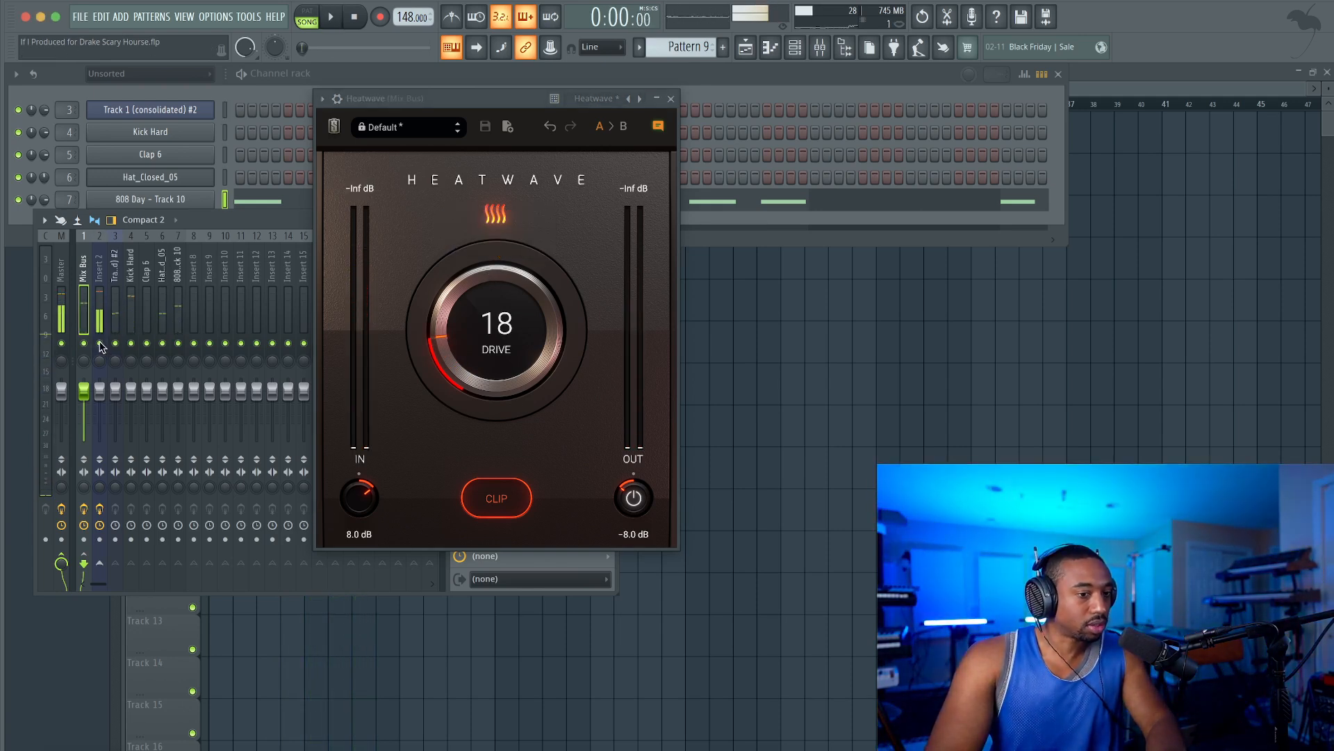
key(space)
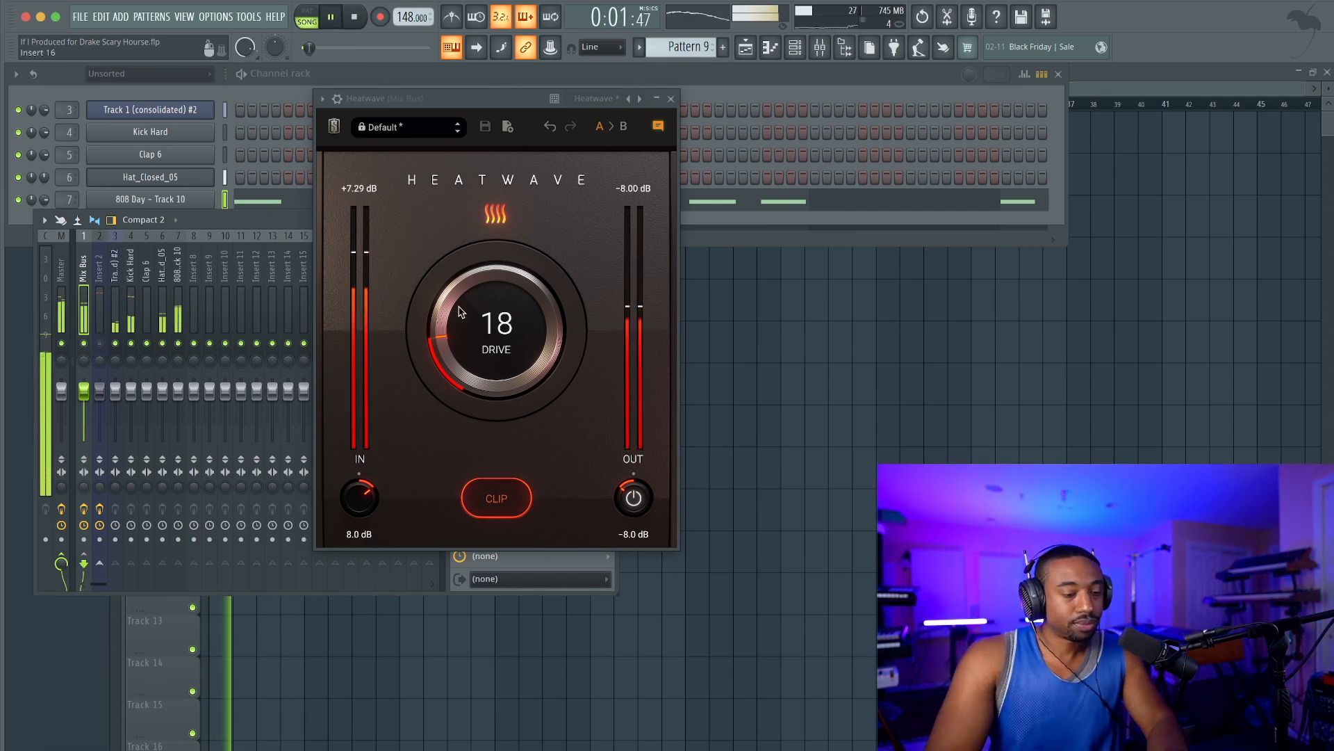
click(772, 383)
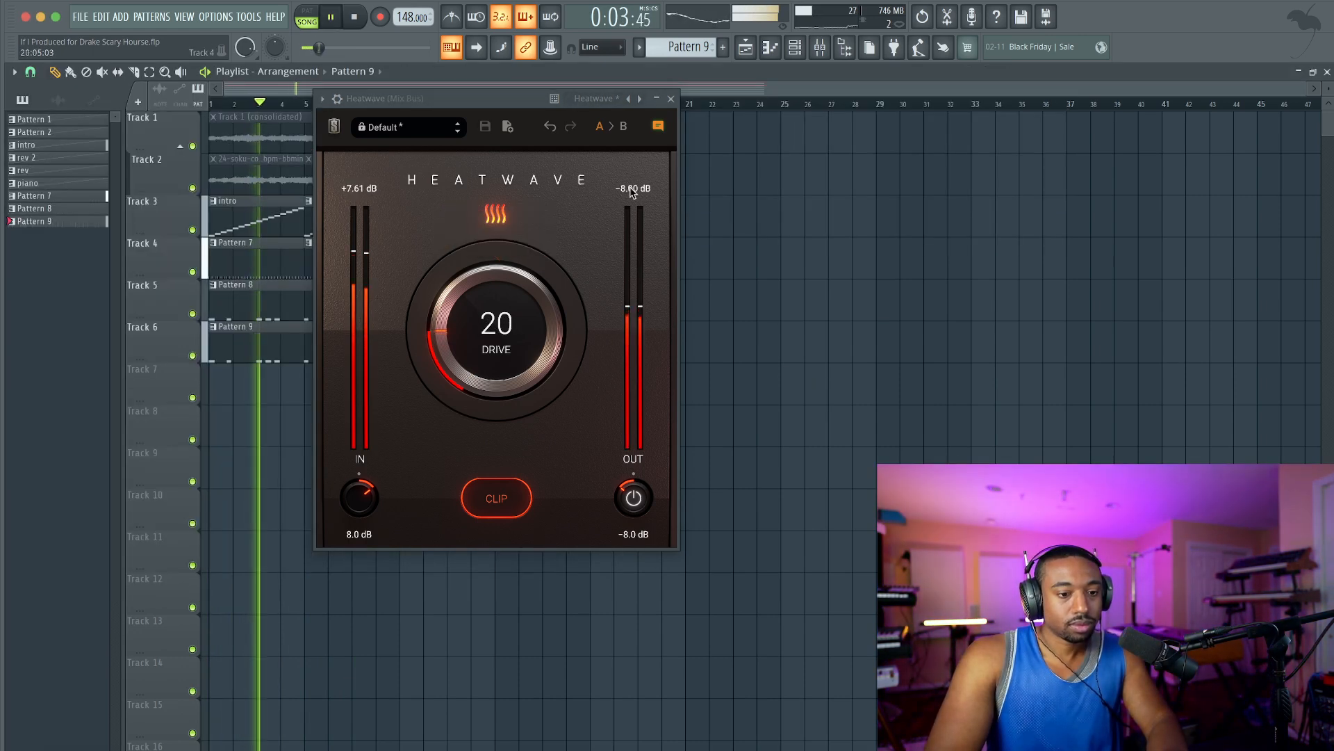
click(671, 98)
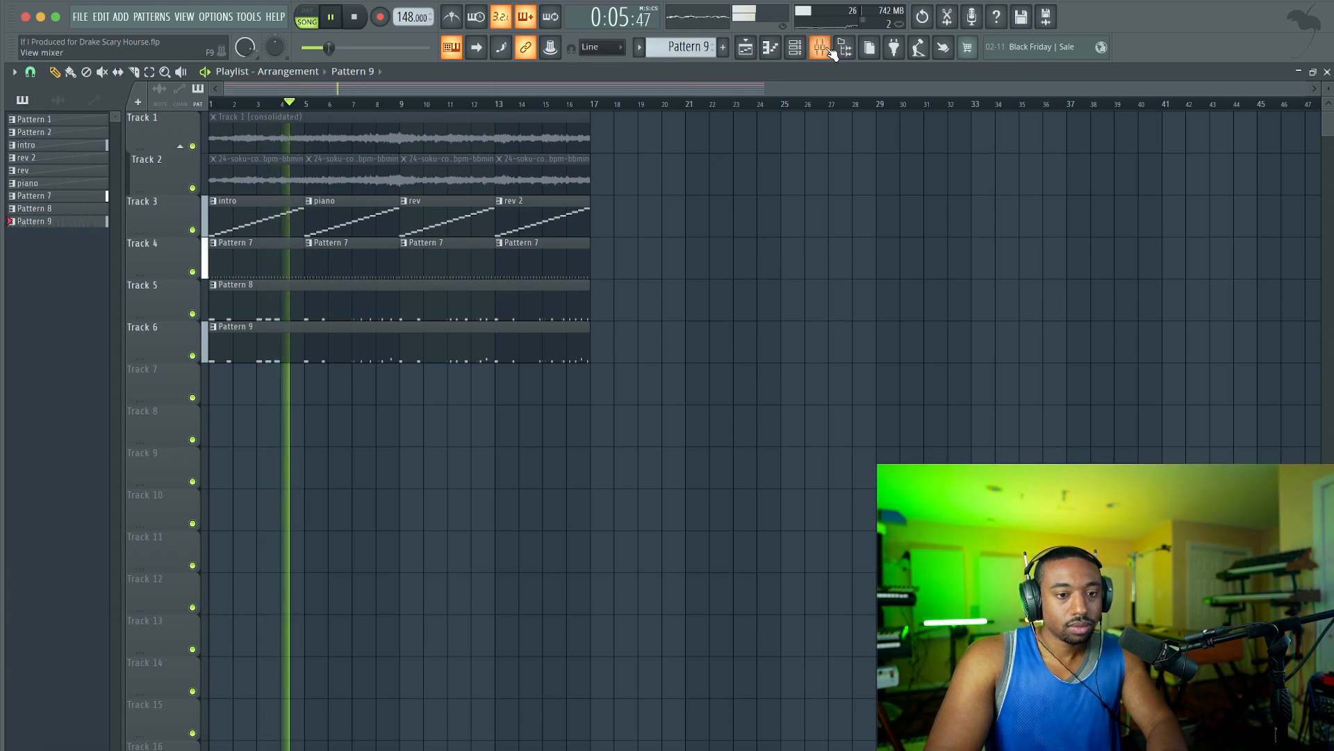
Load the LOVEND bass enhancer into slot 1 of the 808 Day mixer track.
click(795, 47)
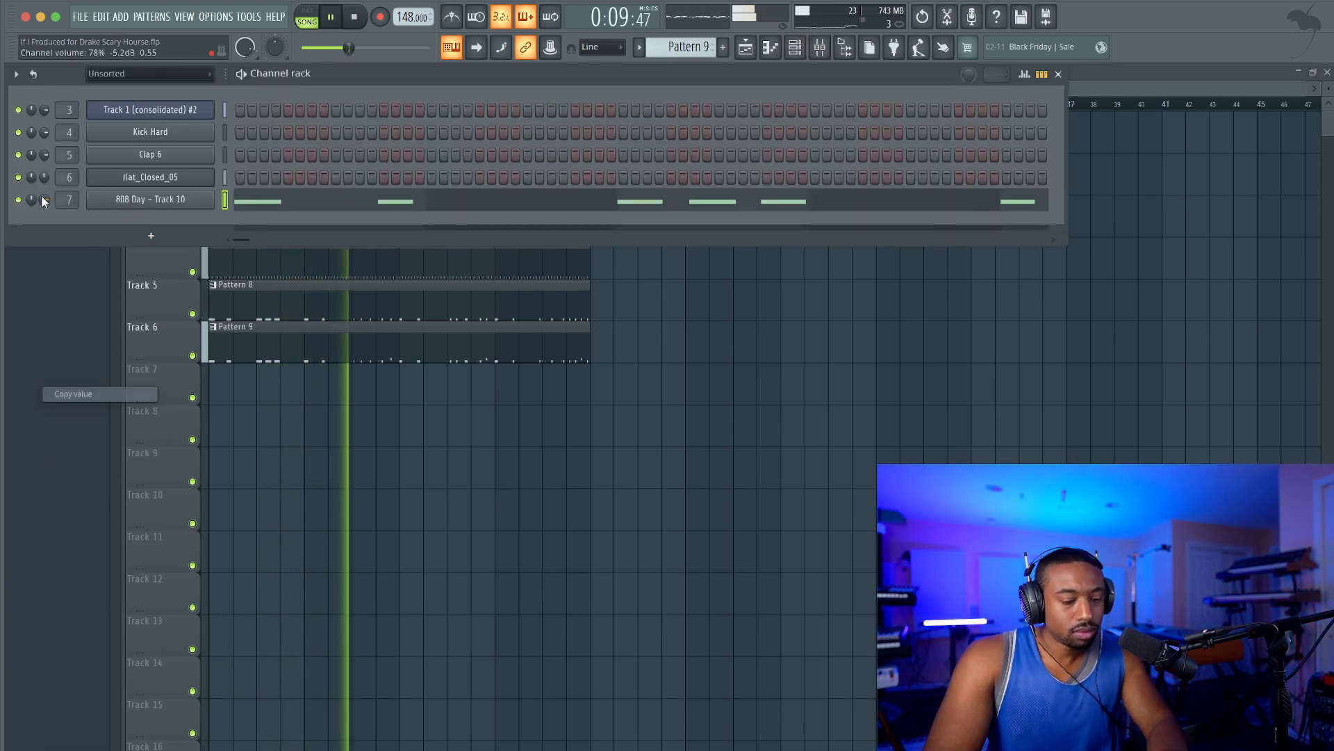
click(820, 47)
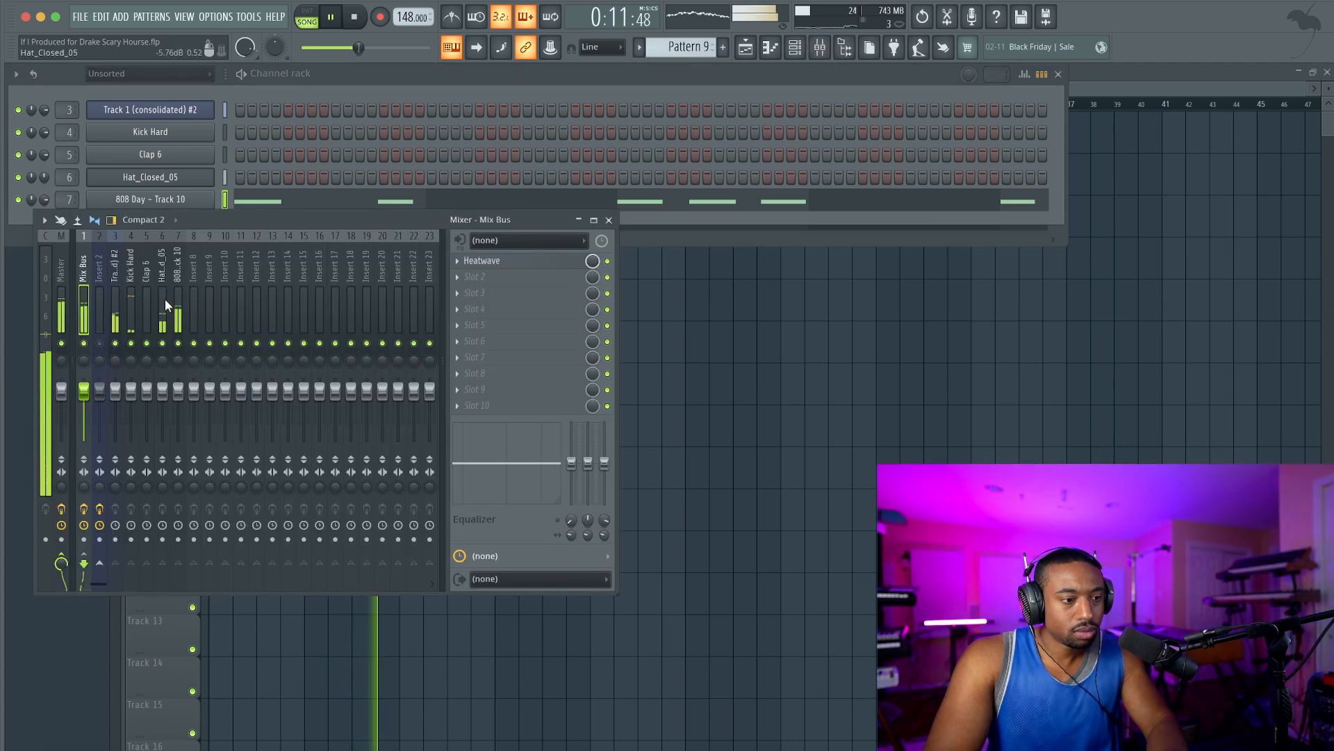
click(178, 287)
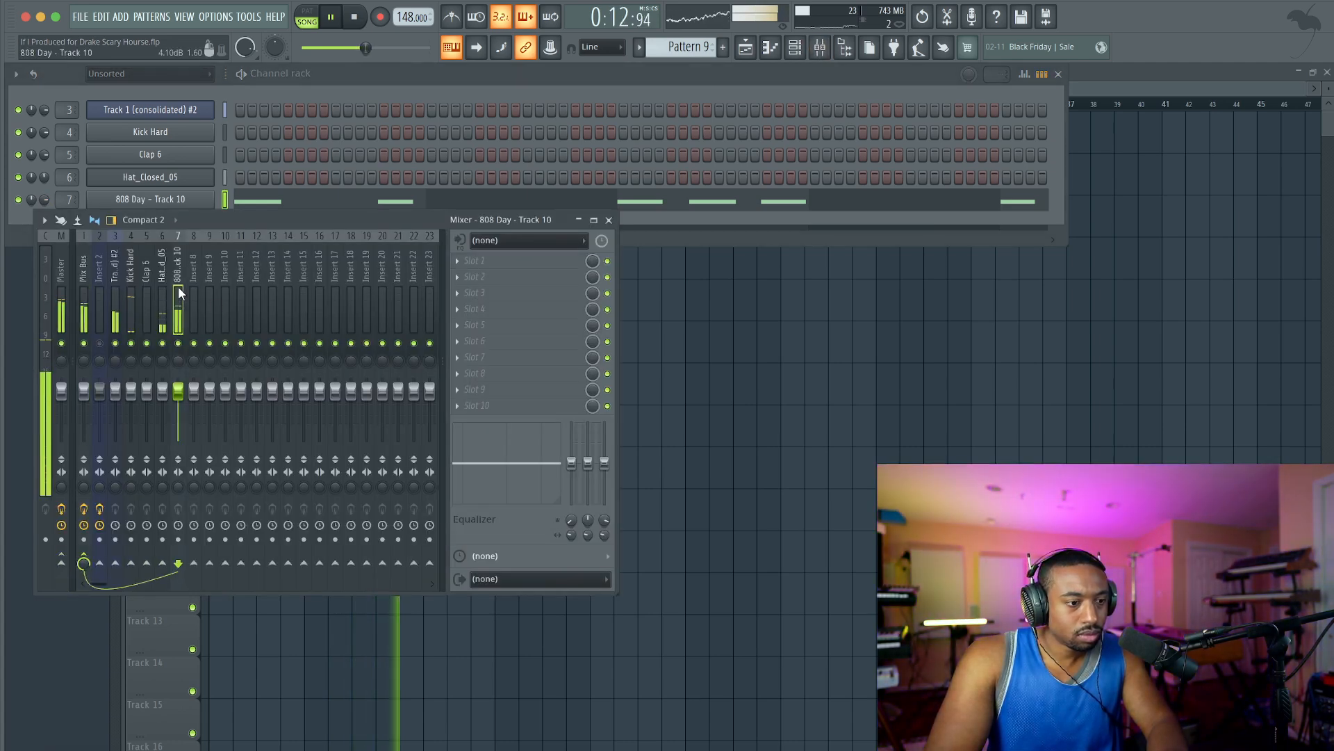
click(486, 261)
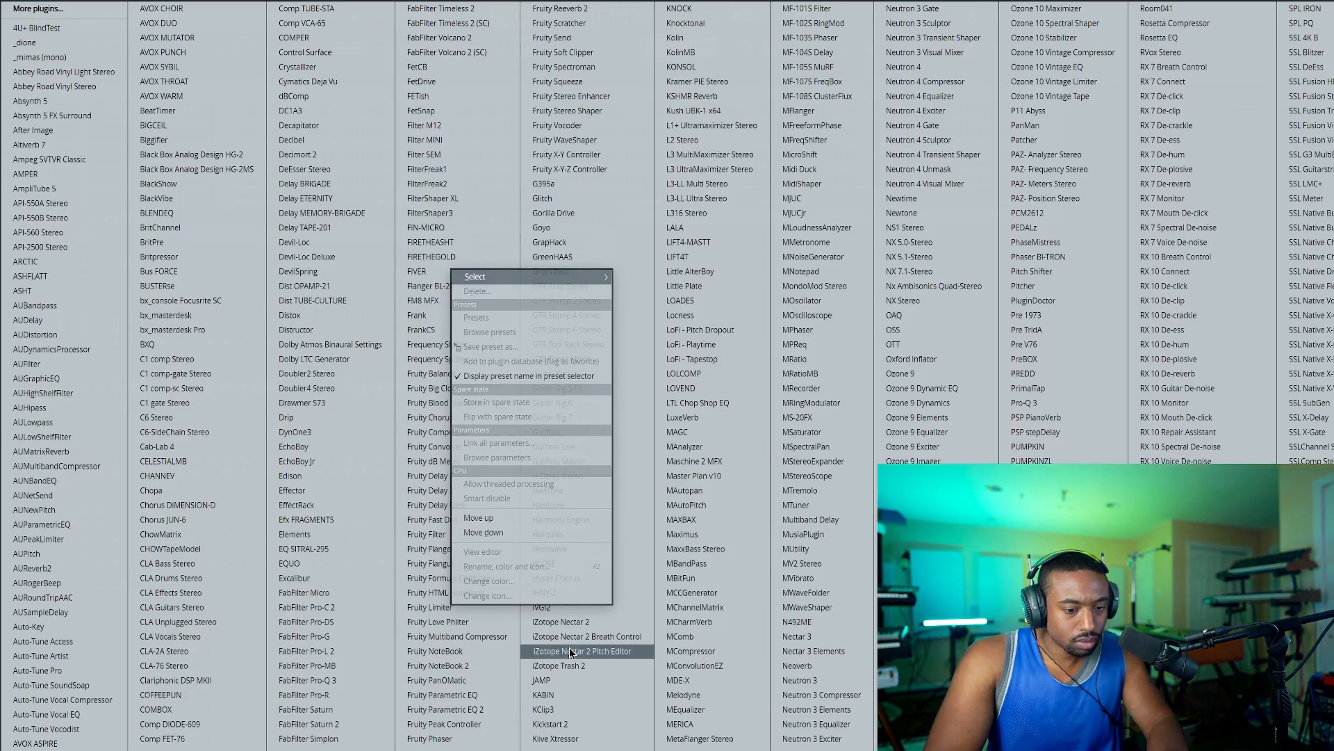
click(697, 388)
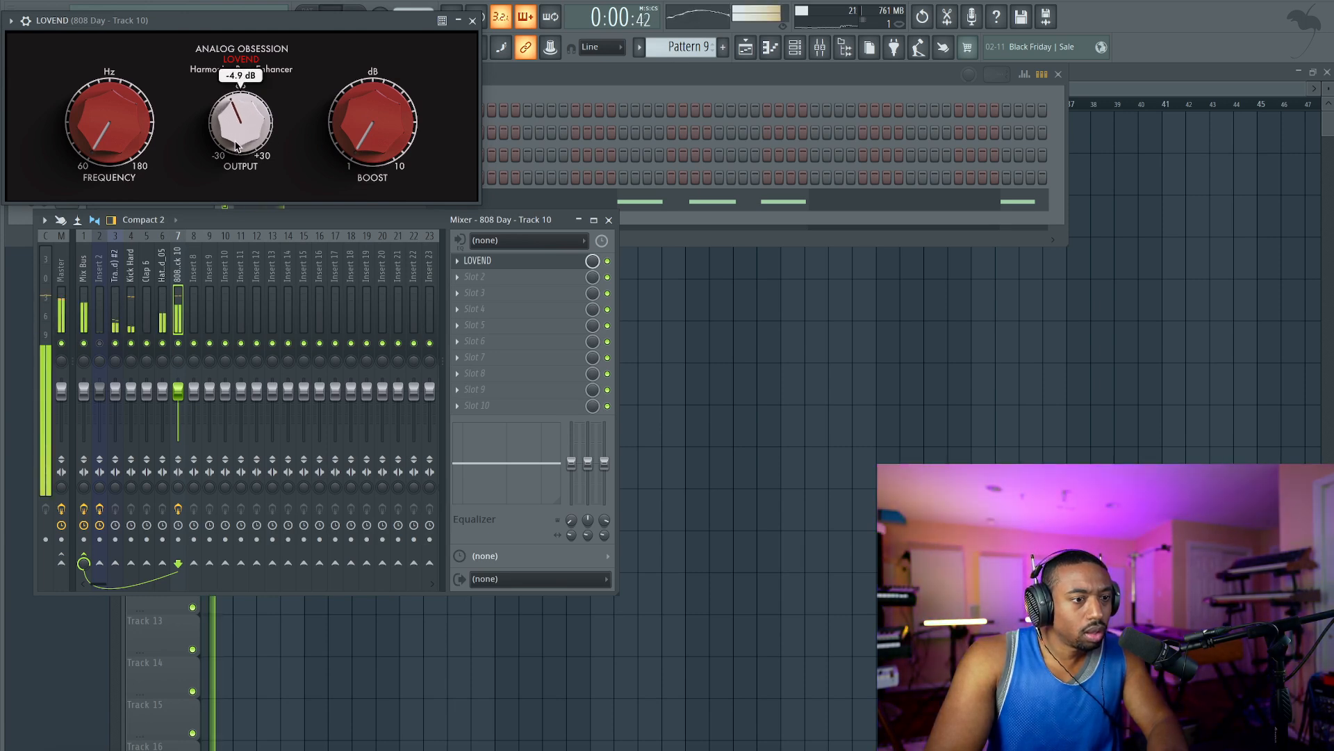
Set LOVEND's Output to about -5 dB, and lower the 808 mixer track's fader slightly.
drag(234, 149, 235, 147)
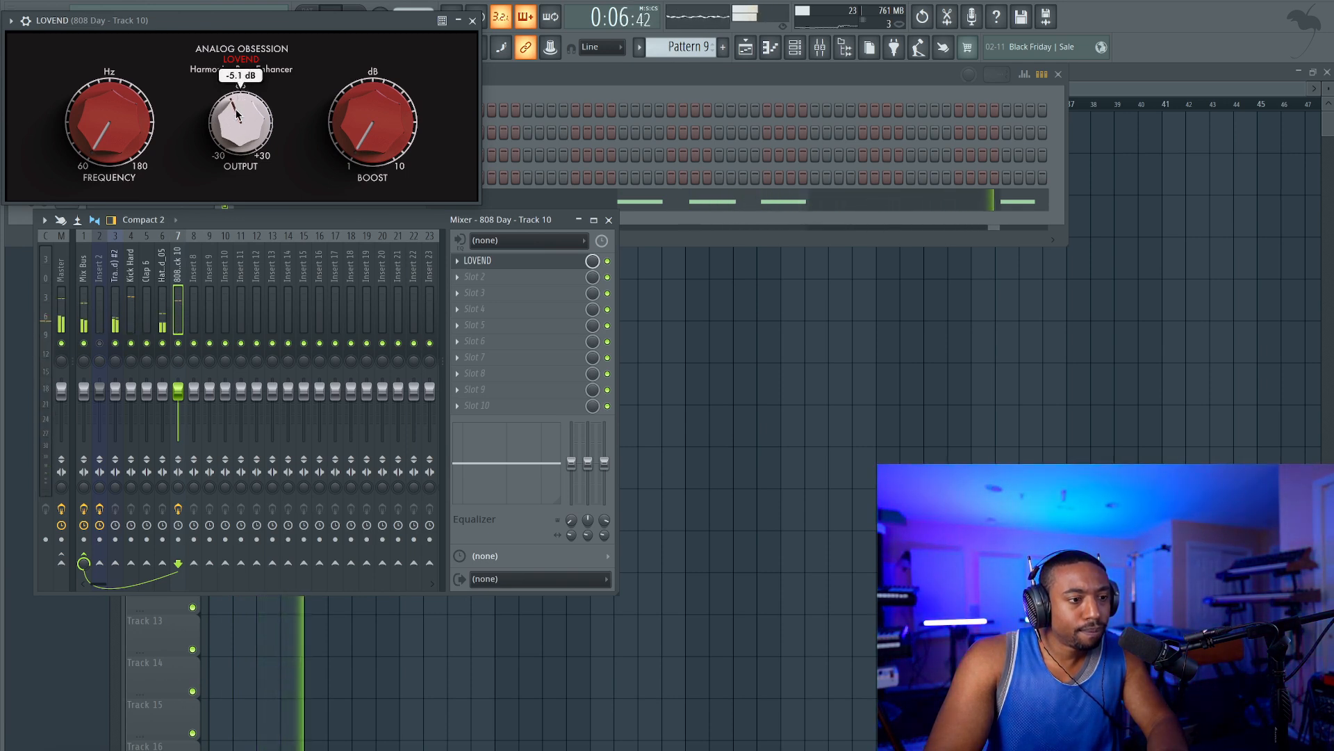
drag(236, 115, 237, 118)
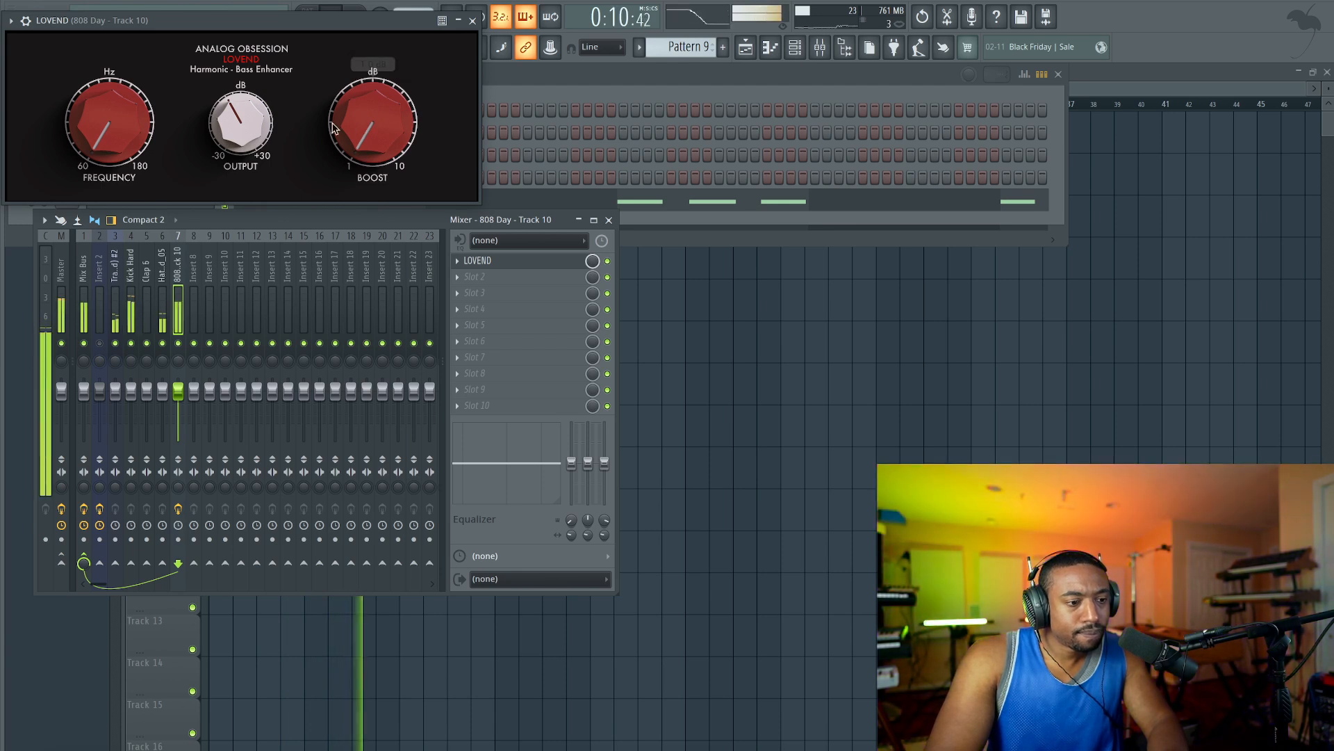
click(473, 21)
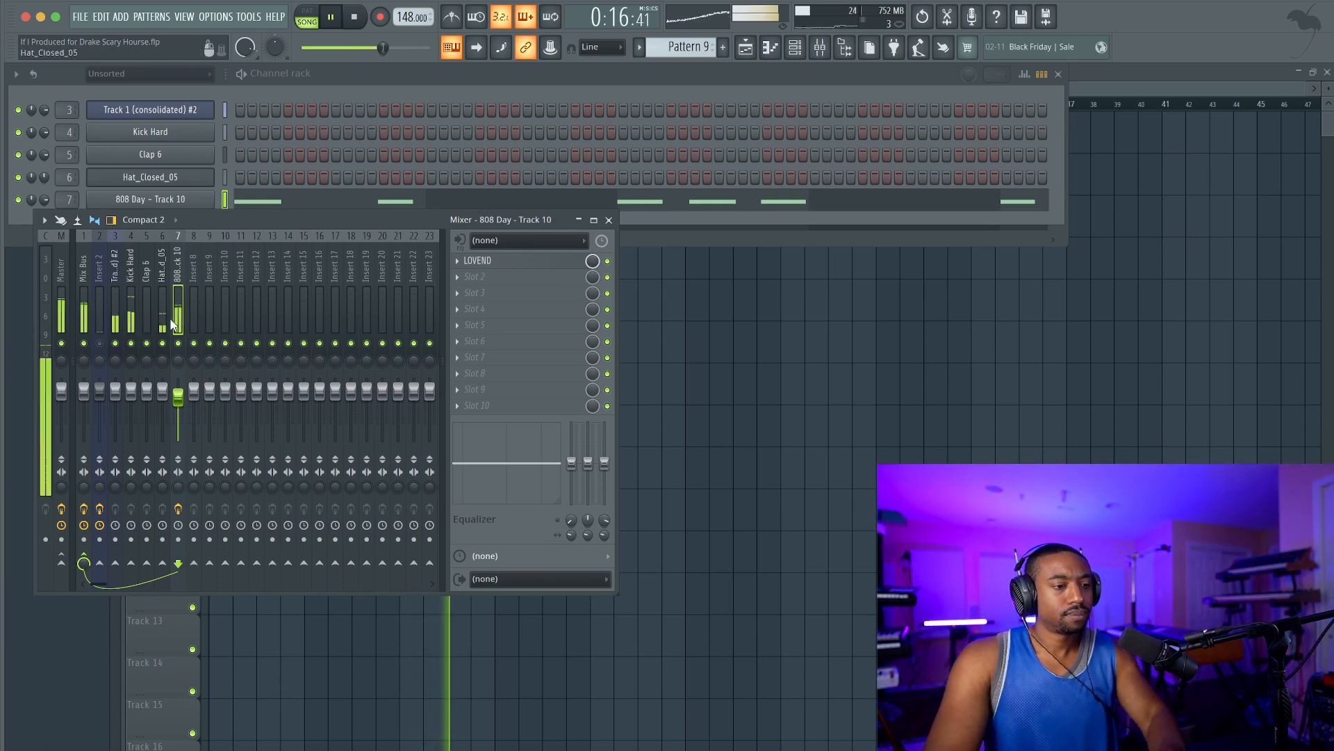
key(F12)
key(F6)
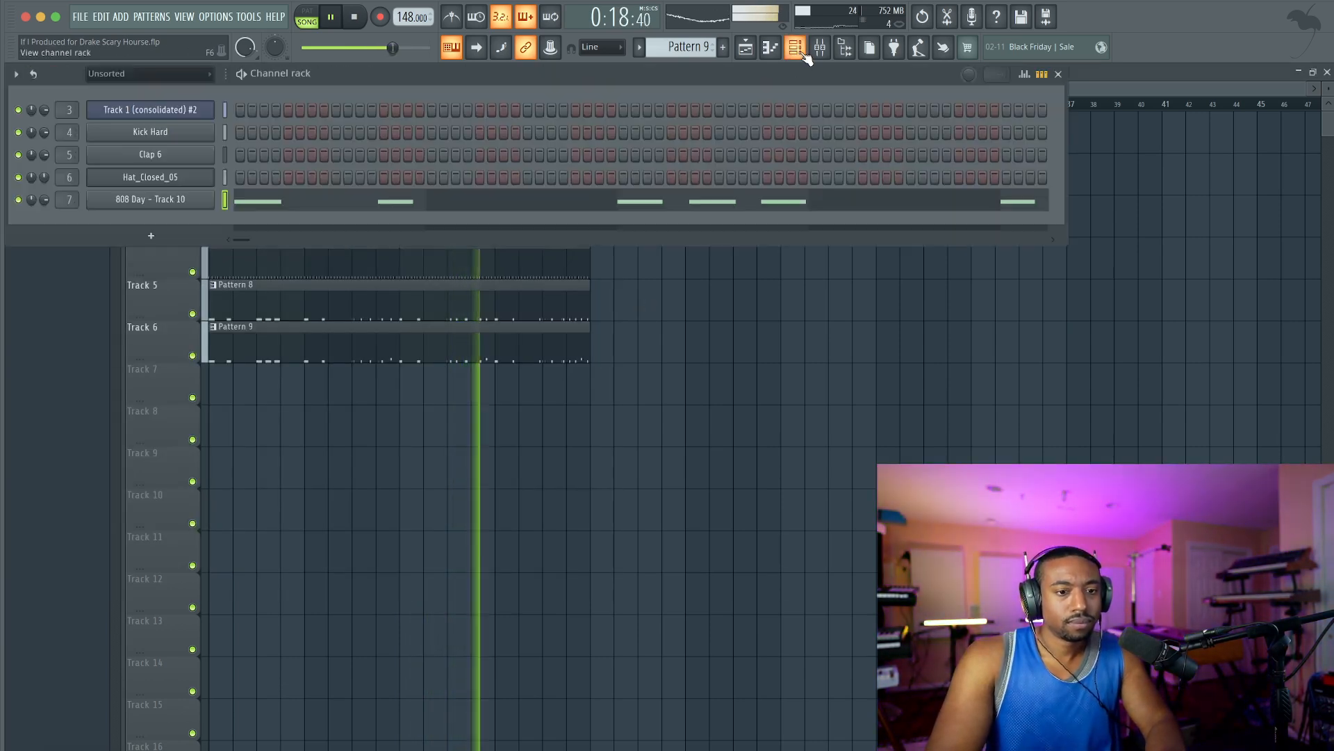
Load FabFilter Pro-Q 3 into slot 2 of the 808 Day mixer track.
key(F9)
click(523, 278)
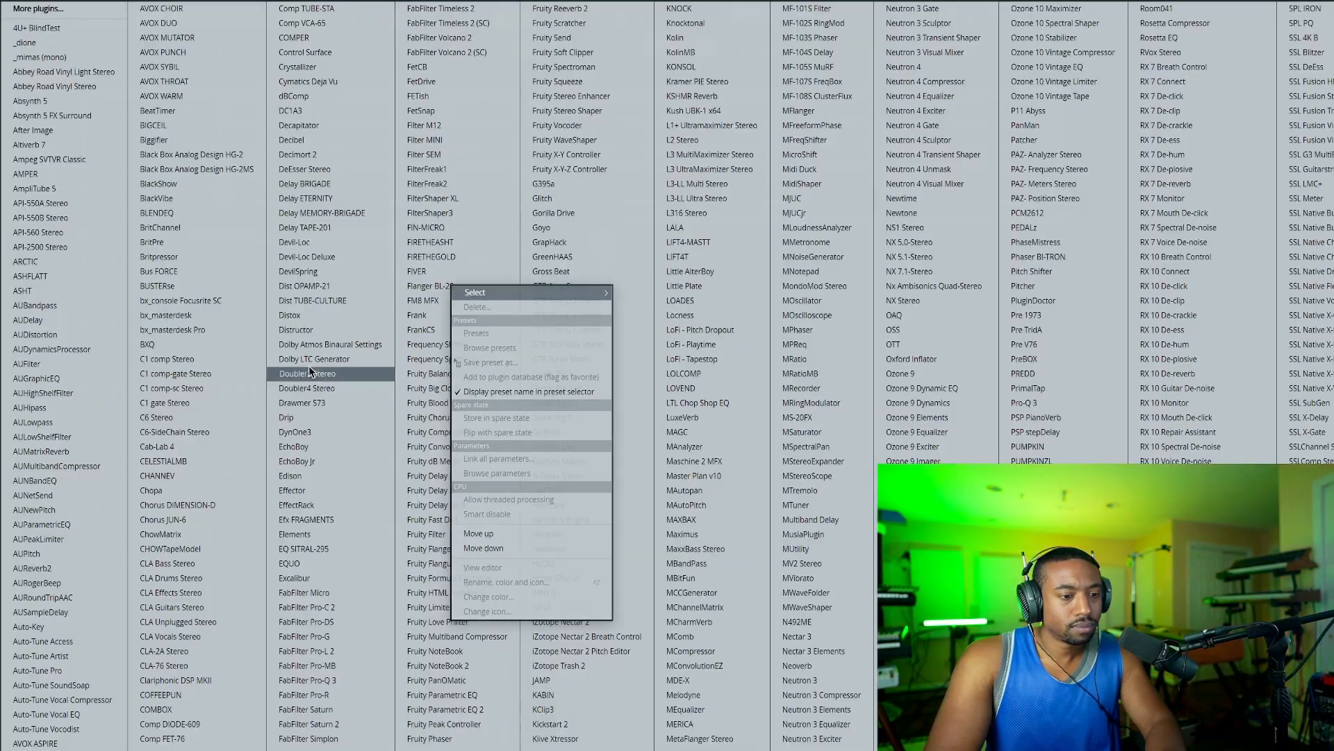
click(344, 679)
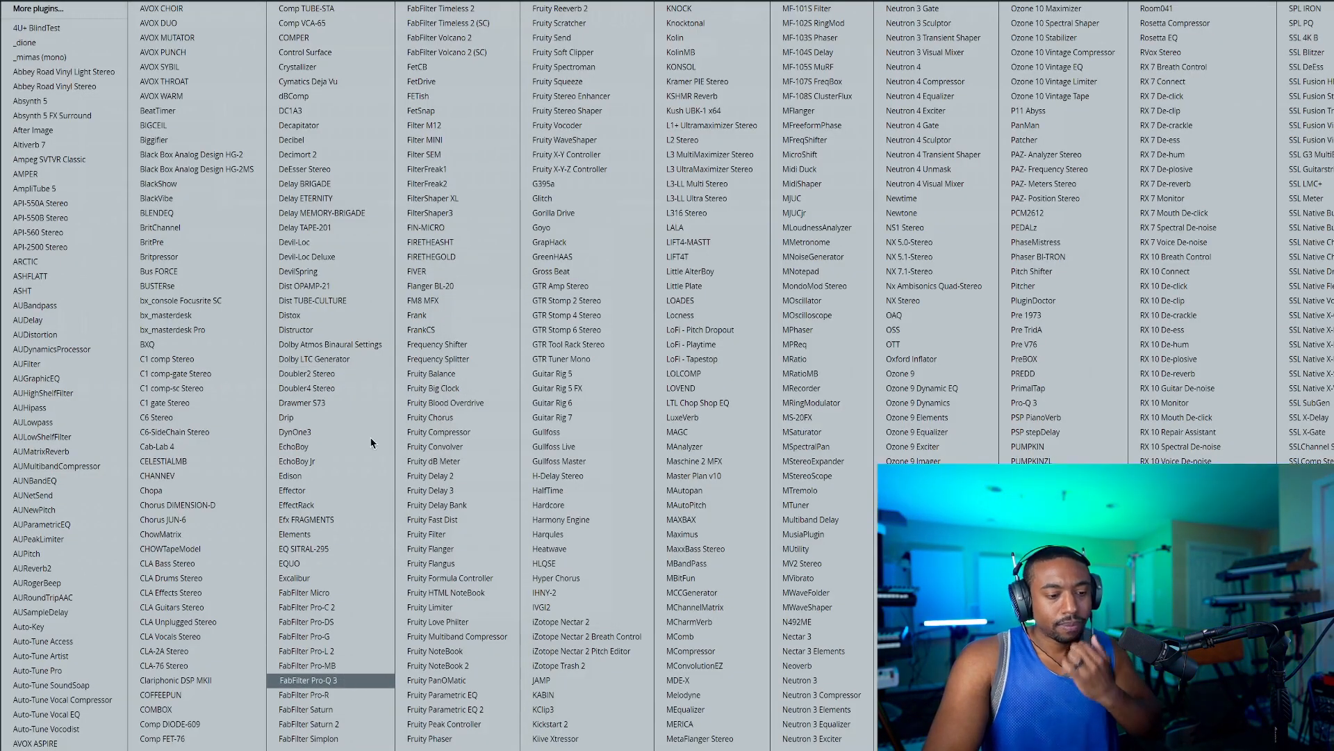
Add a Pro-Q 3 bell band on the 808 at about 69.5 Hz with +2.3 dB gain and a Q of about 3.1.
click(255, 229)
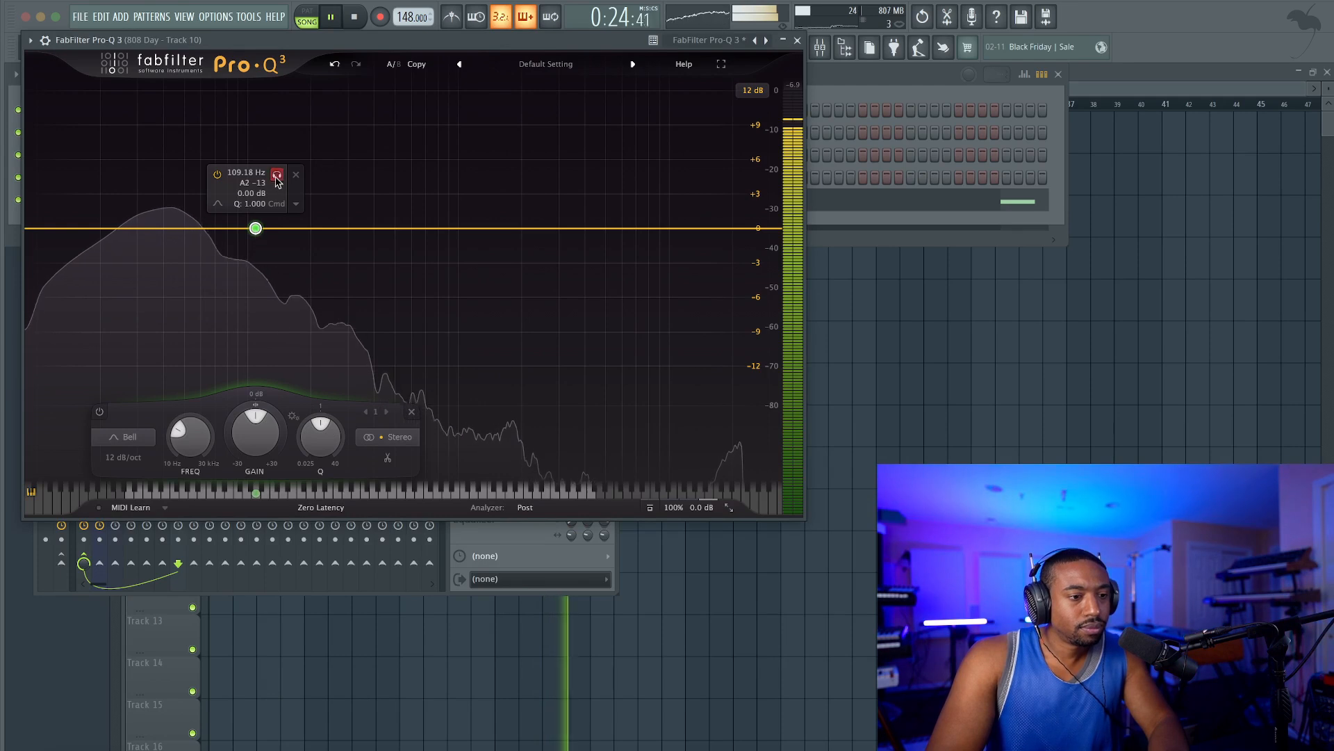
drag(276, 174, 239, 173)
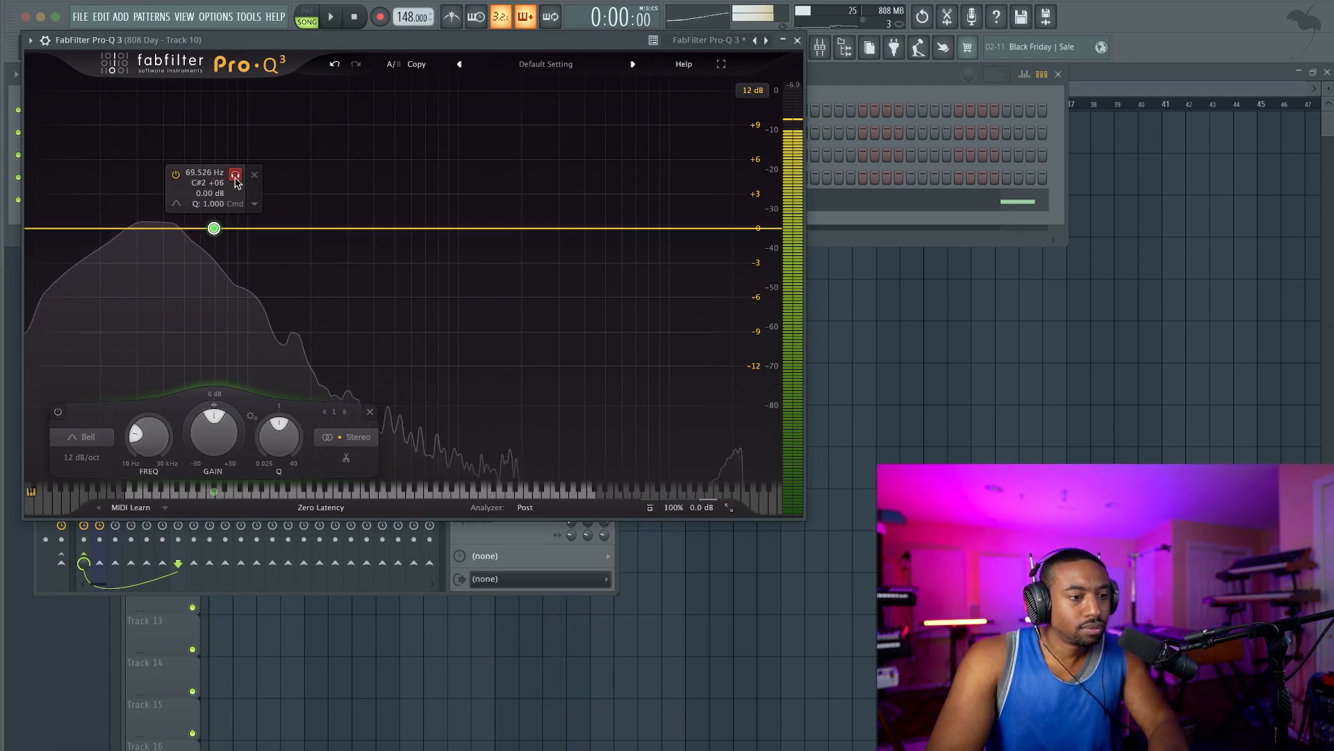
drag(217, 228, 218, 204)
scroll(218, 213, up, 5)
click(797, 40)
key(space)
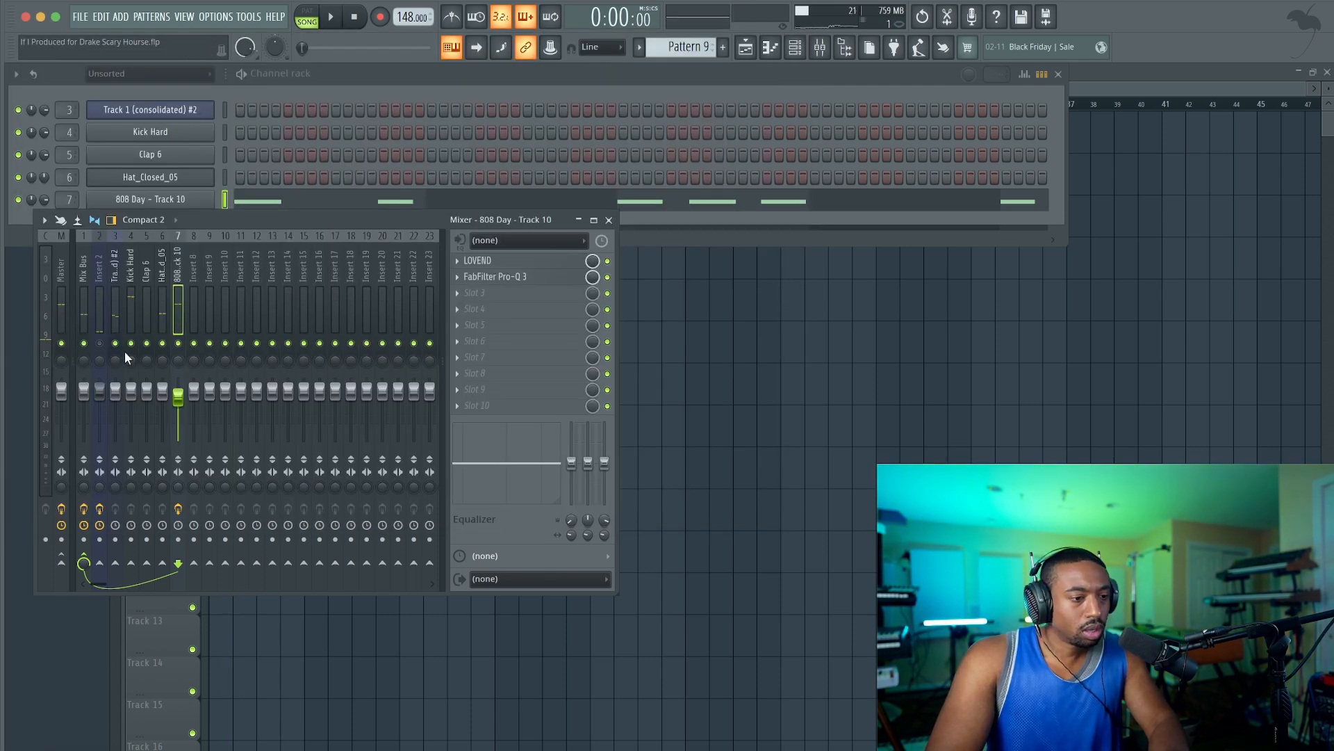
Transpose all 808 notes in Pattern 9 up two semitones, putting the main notes on D5.
click(380, 203)
key(shift+Up)
key(shift+Up)
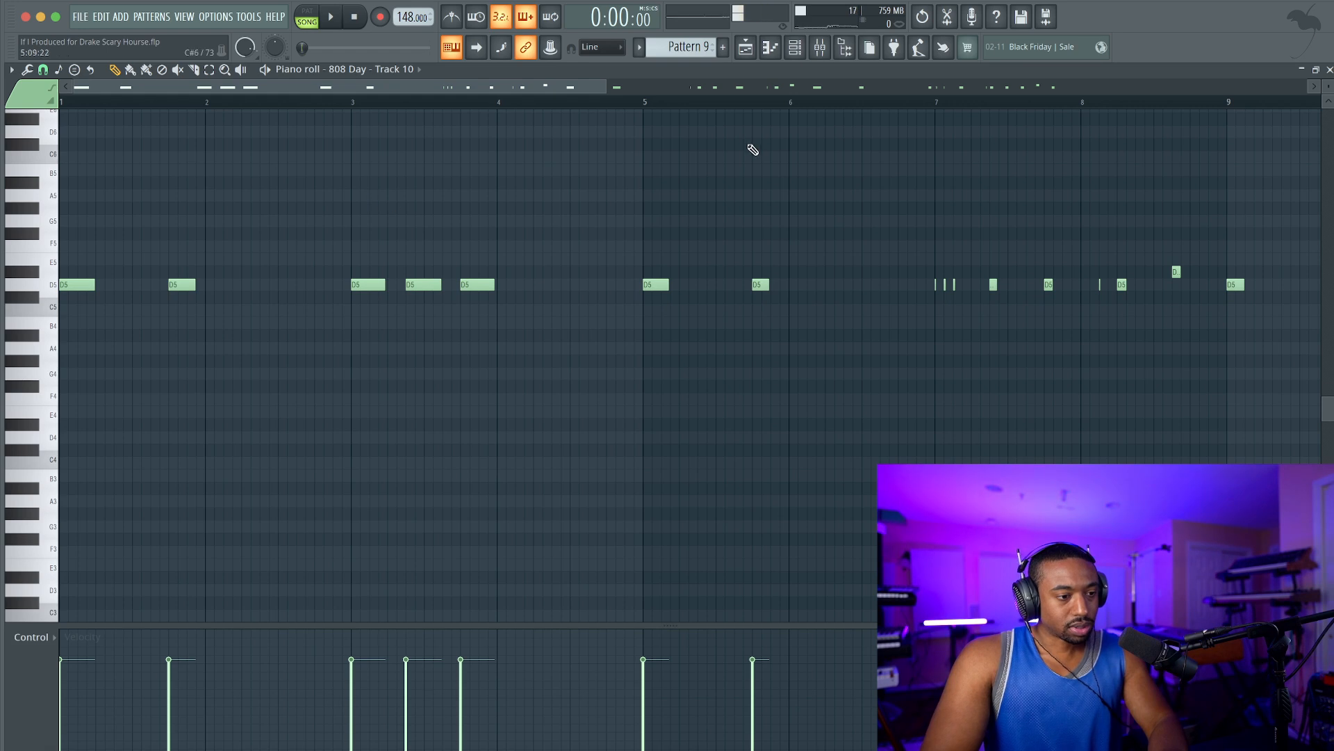
Reopen the 808's Pro-Q 3, move its window aside, and play the 808 to examine its spectrum against the bell band.
click(822, 48)
click(521, 280)
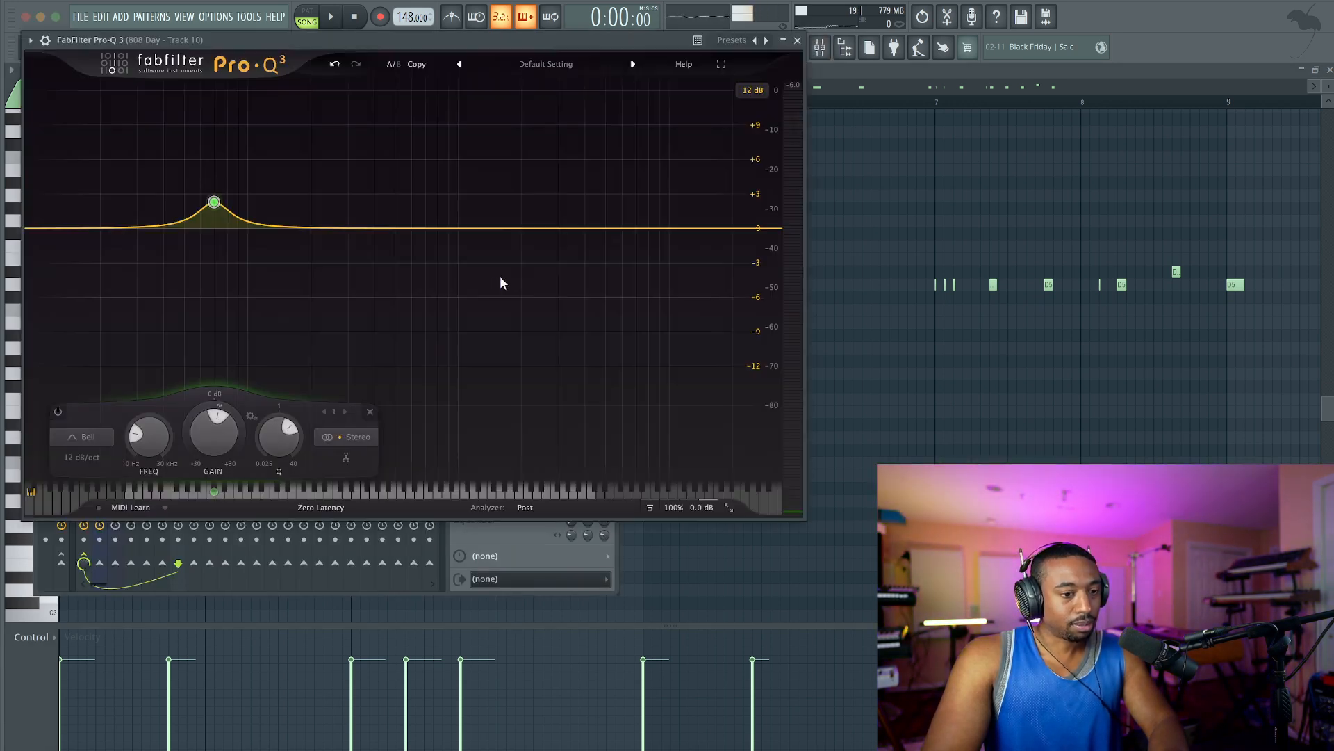
drag(625, 40, 883, 71)
key(space)
mouse_move(472, 232)
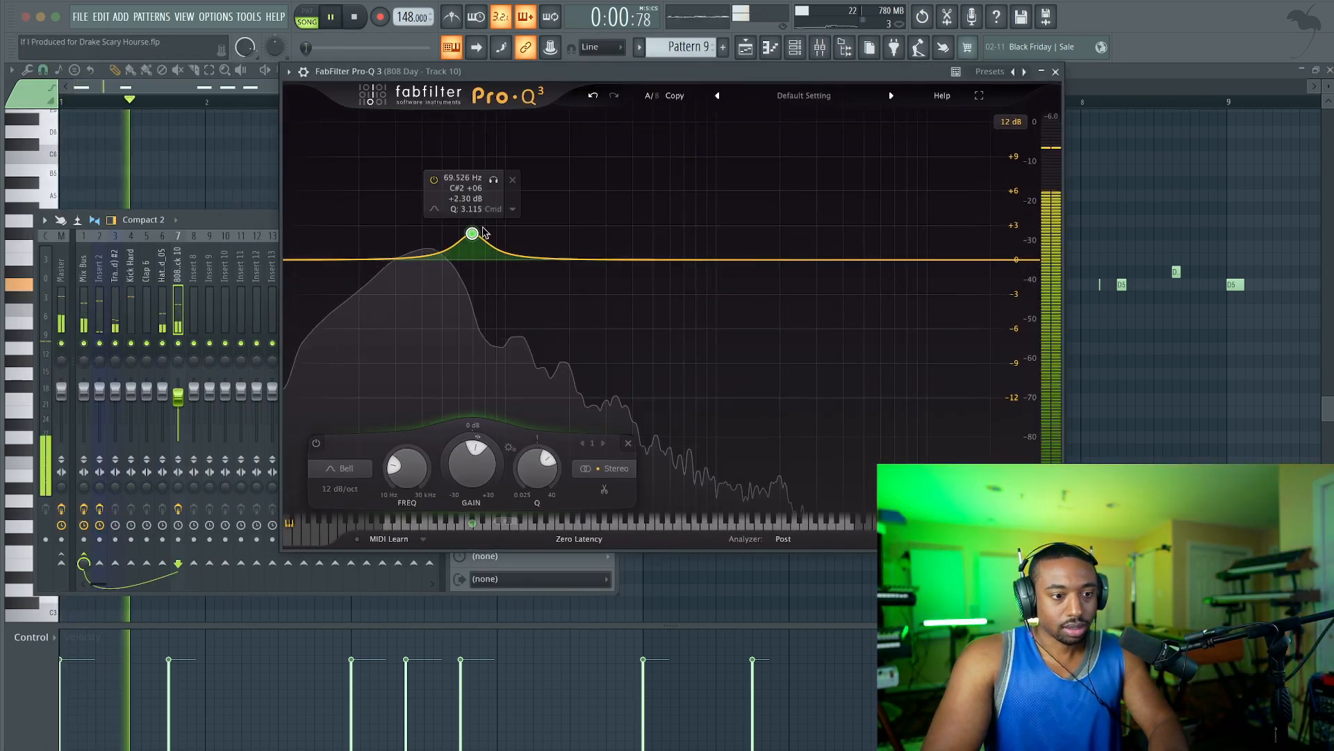
key(space)
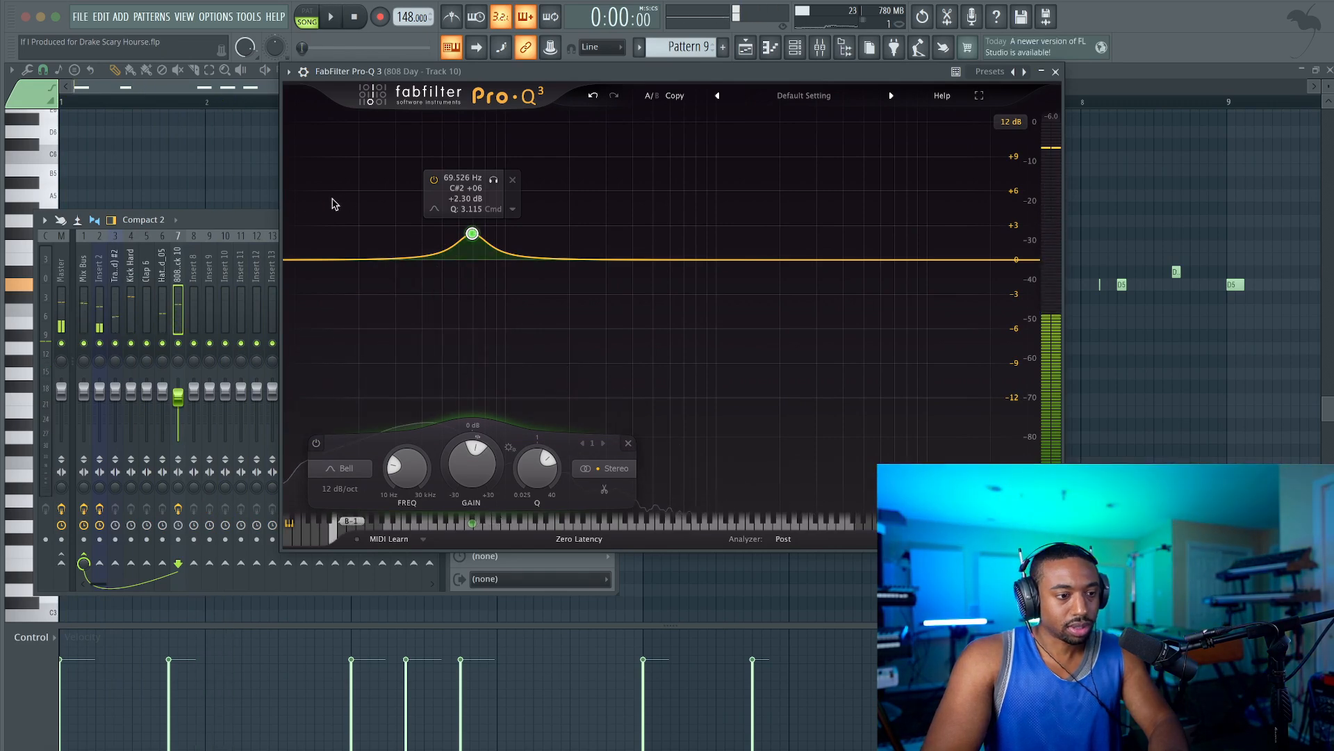
Raise the 808 notes an octave to D6 and move the bell band to about 76.1 Hz, on the fundamental's peak.
right_click(221, 186)
key(ctrl+Up)
key(space)
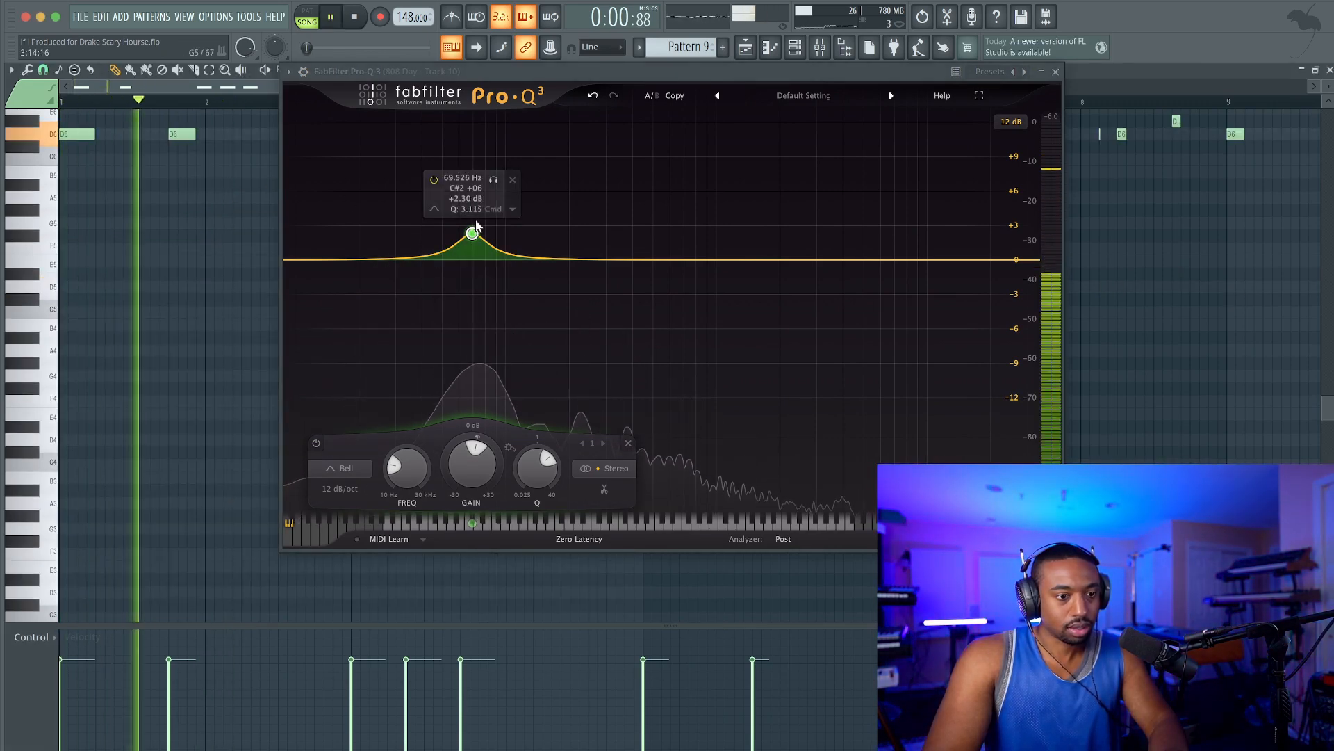
drag(472, 232, 482, 236)
key(space)
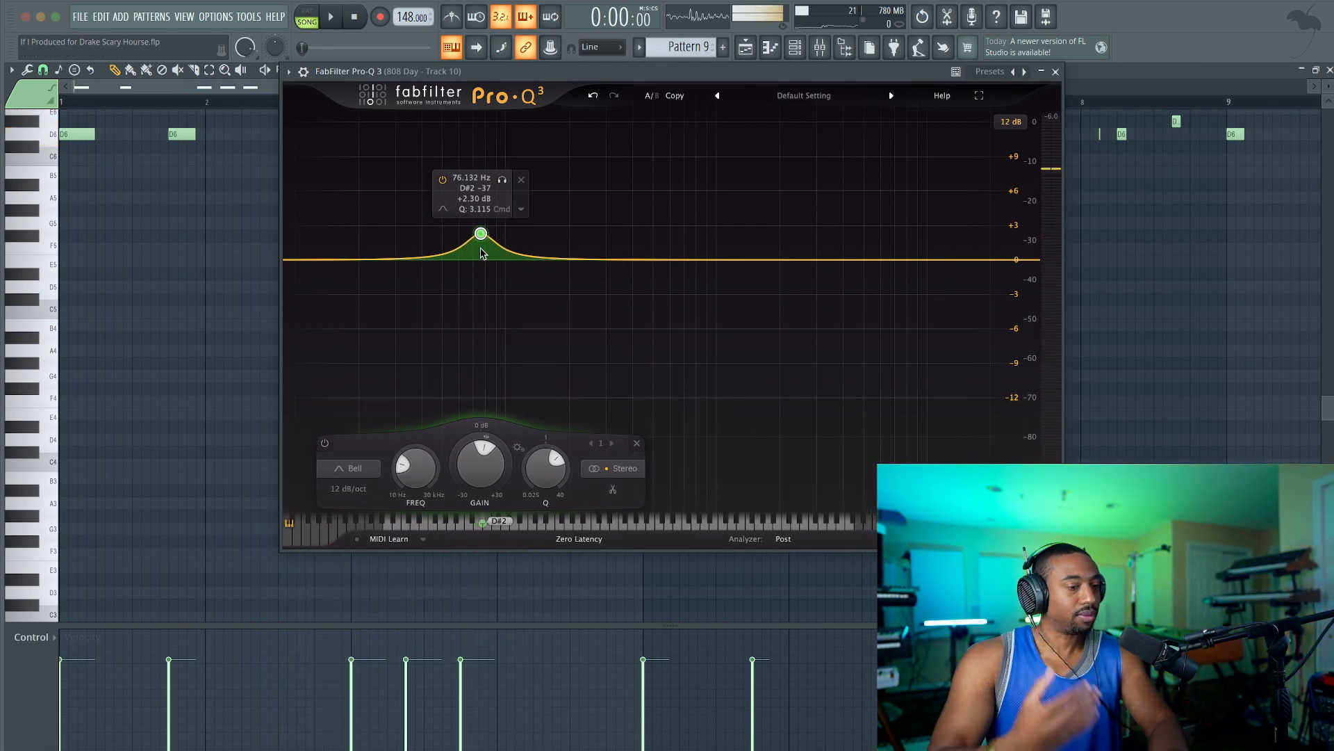
Play the 808 against the moved band, and bring its notes back down an octave to D5.
key(space)
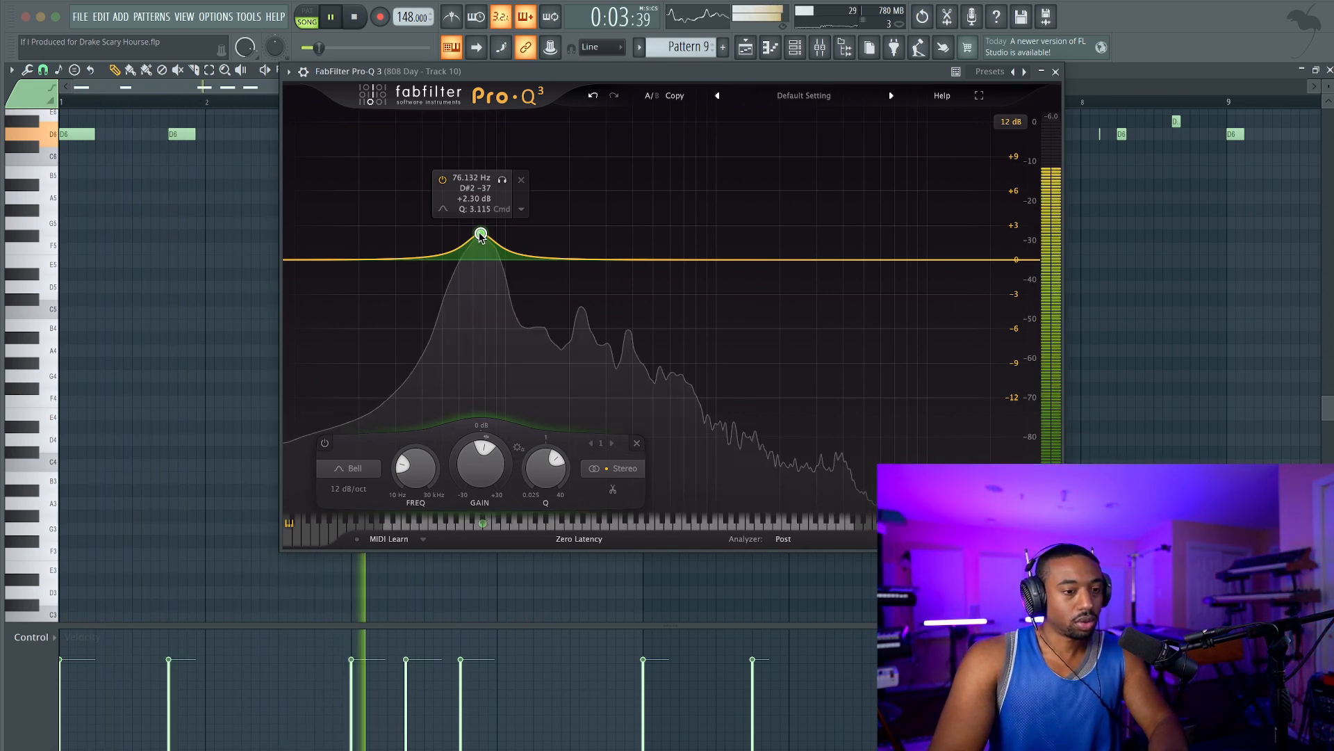
key(space)
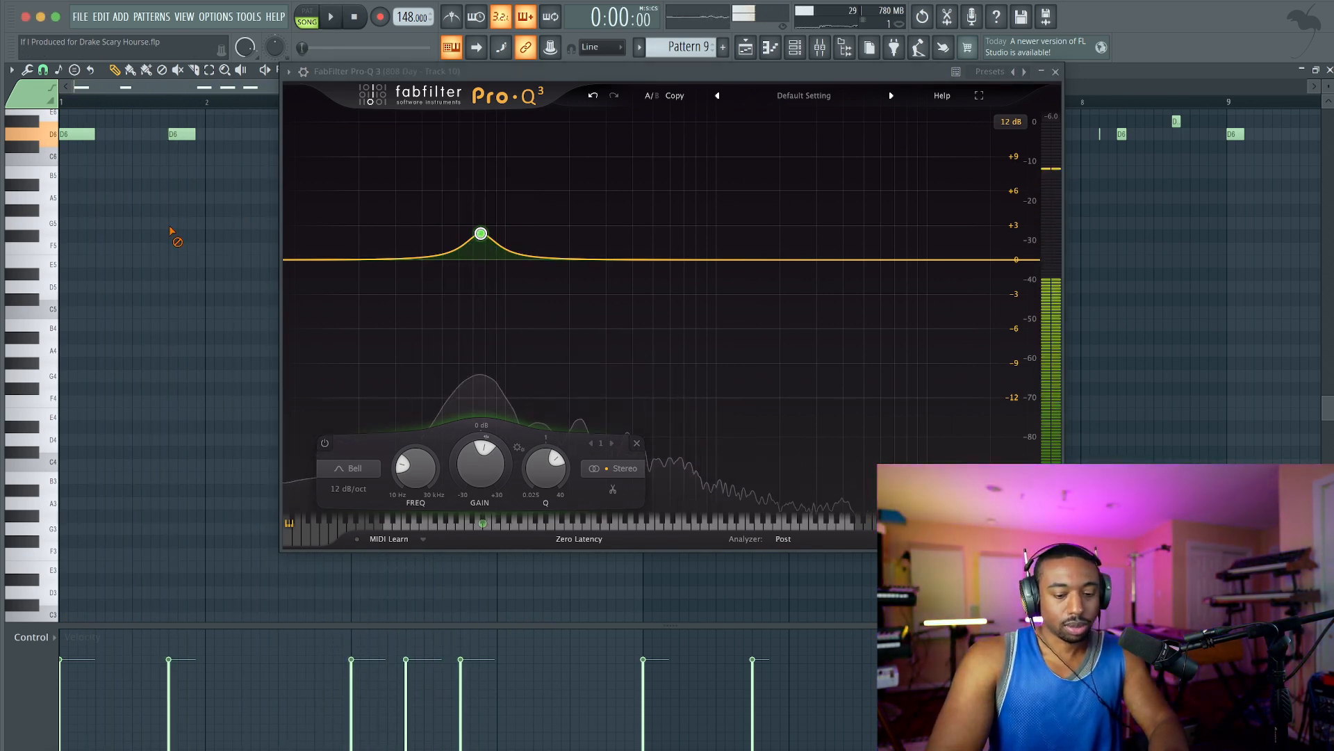
key(space)
Raise the bell band's gain to +5.2 dB while playing the 808, and close the equalizer.
key(space)
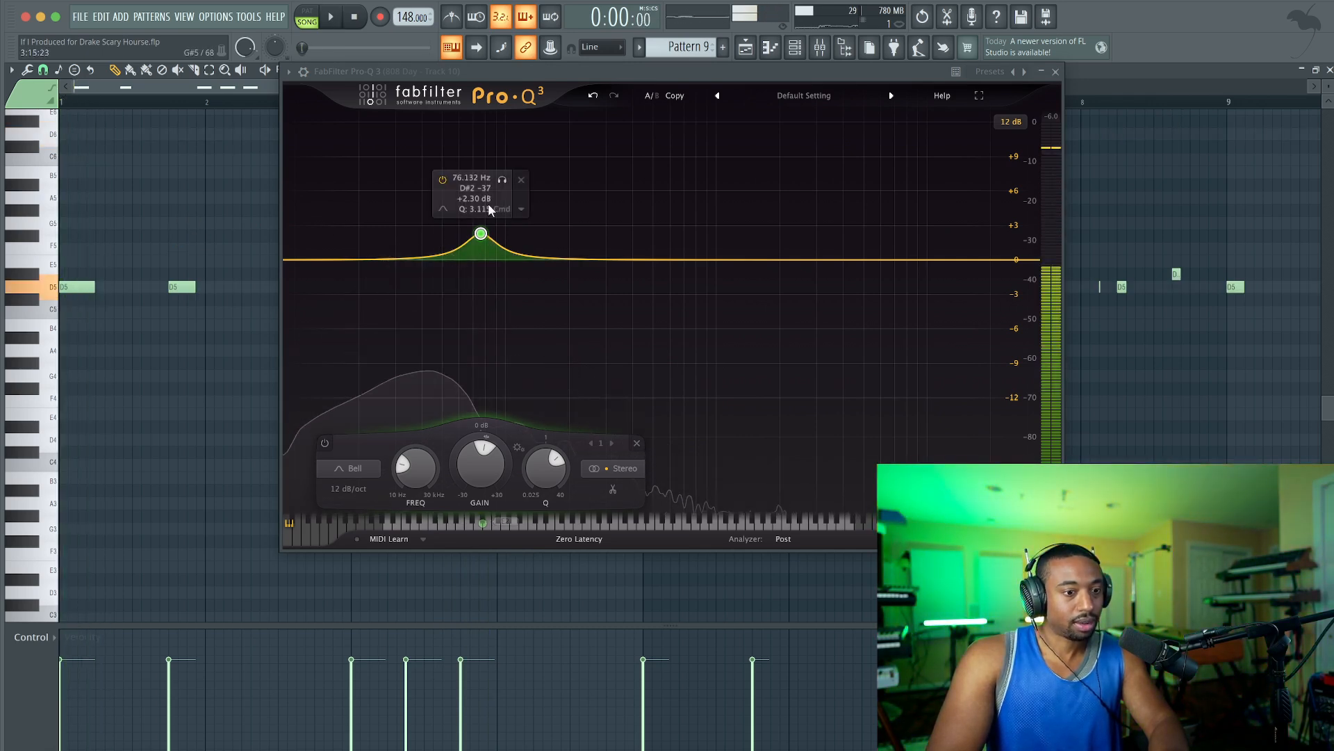
key(space)
drag(485, 471, 478, 448)
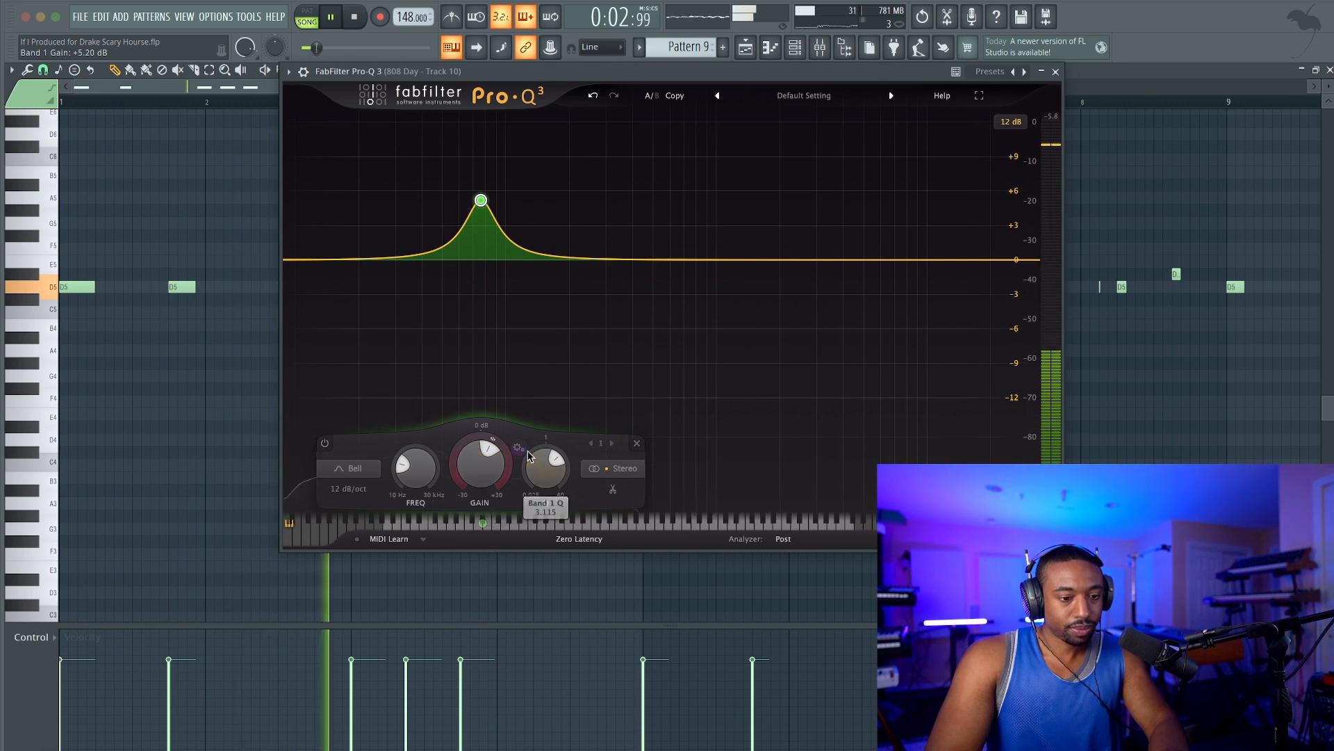
key(space)
key(space)
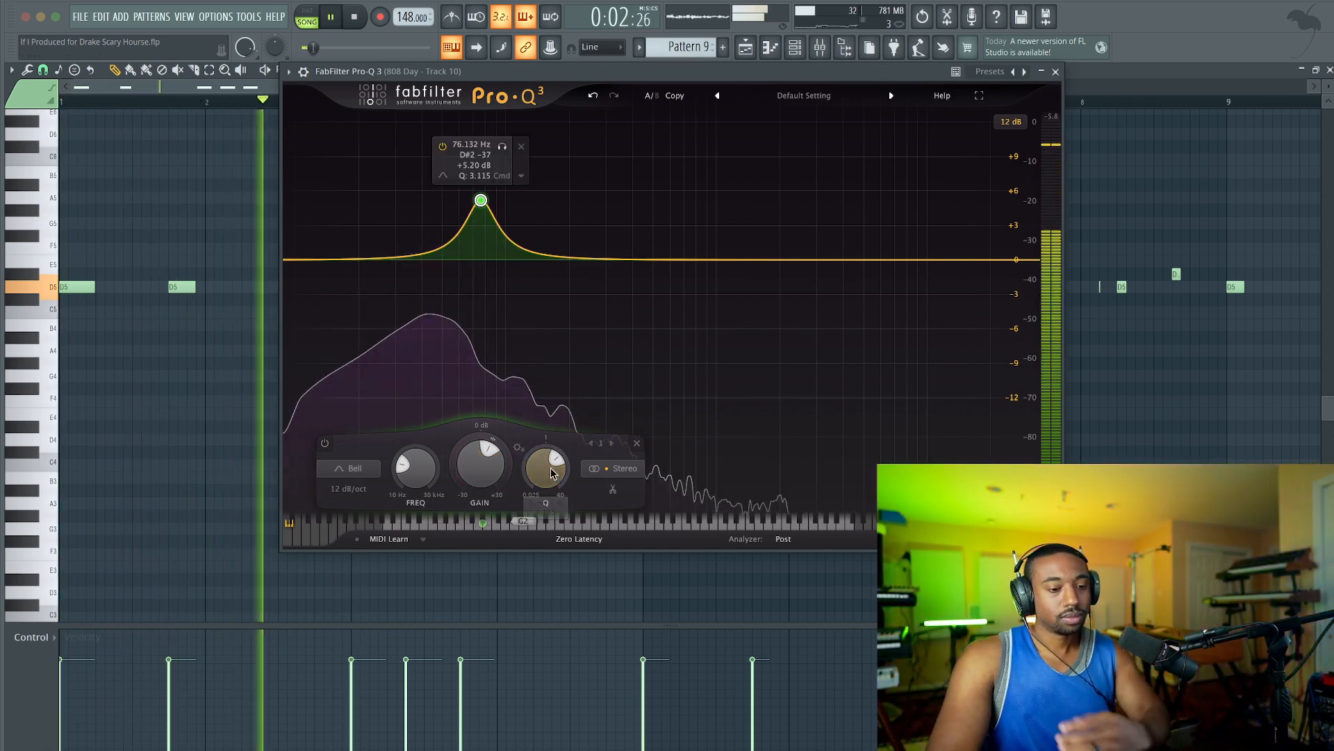
click(1056, 72)
Check the 808's Pro-Q 3 curve during playback, and close the equalizer, mixer and piano roll.
click(820, 47)
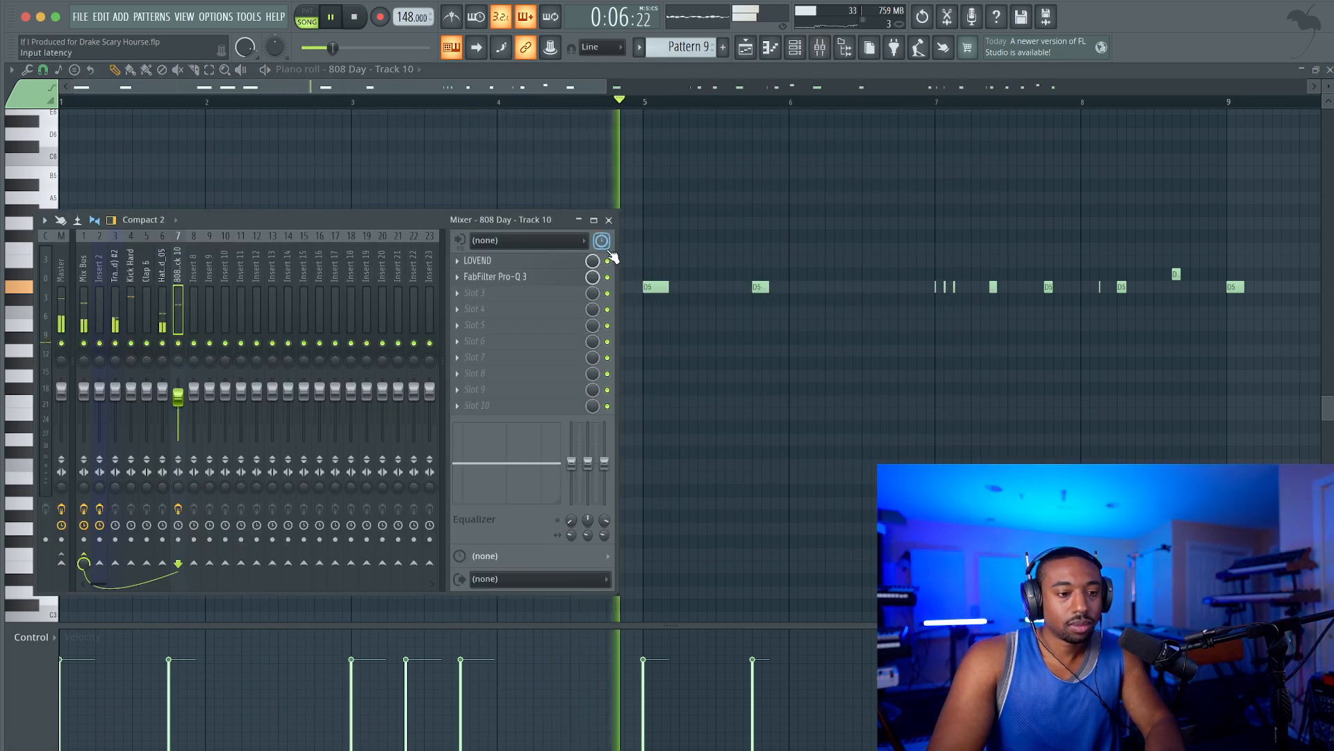
click(543, 280)
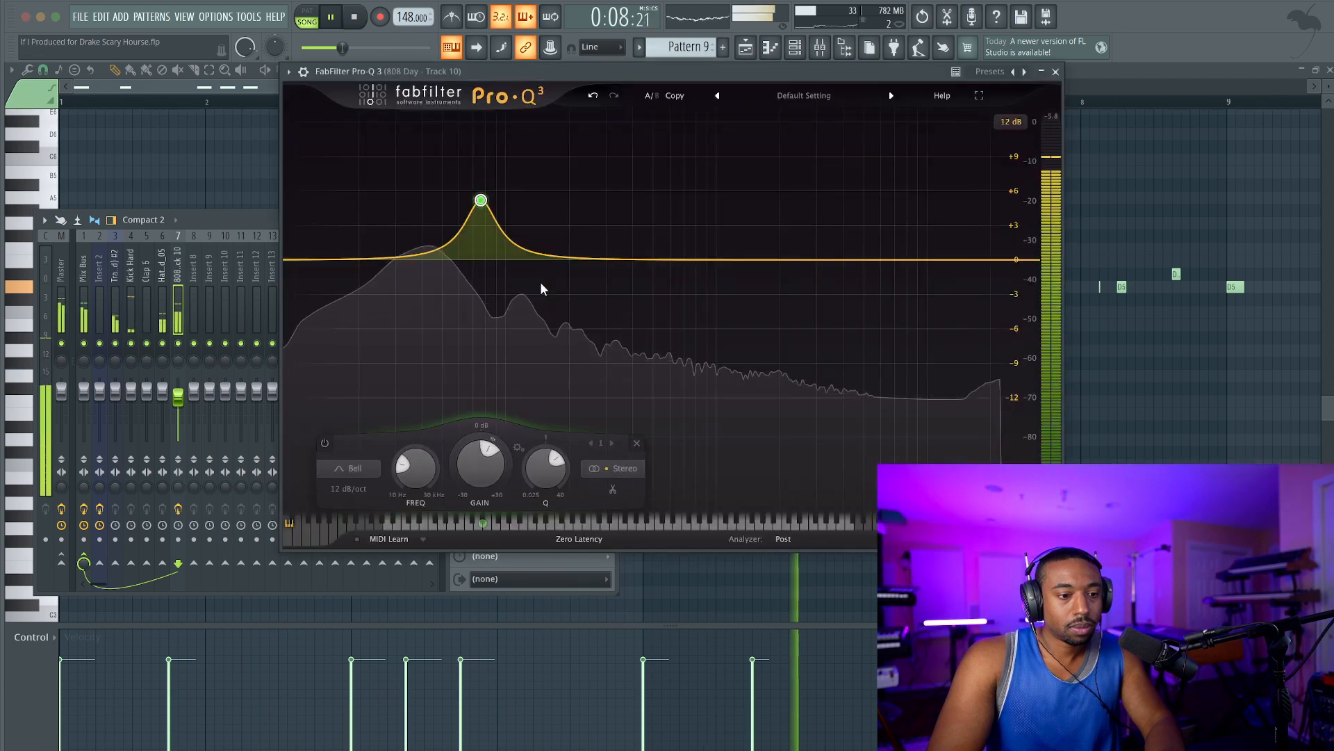
click(1056, 72)
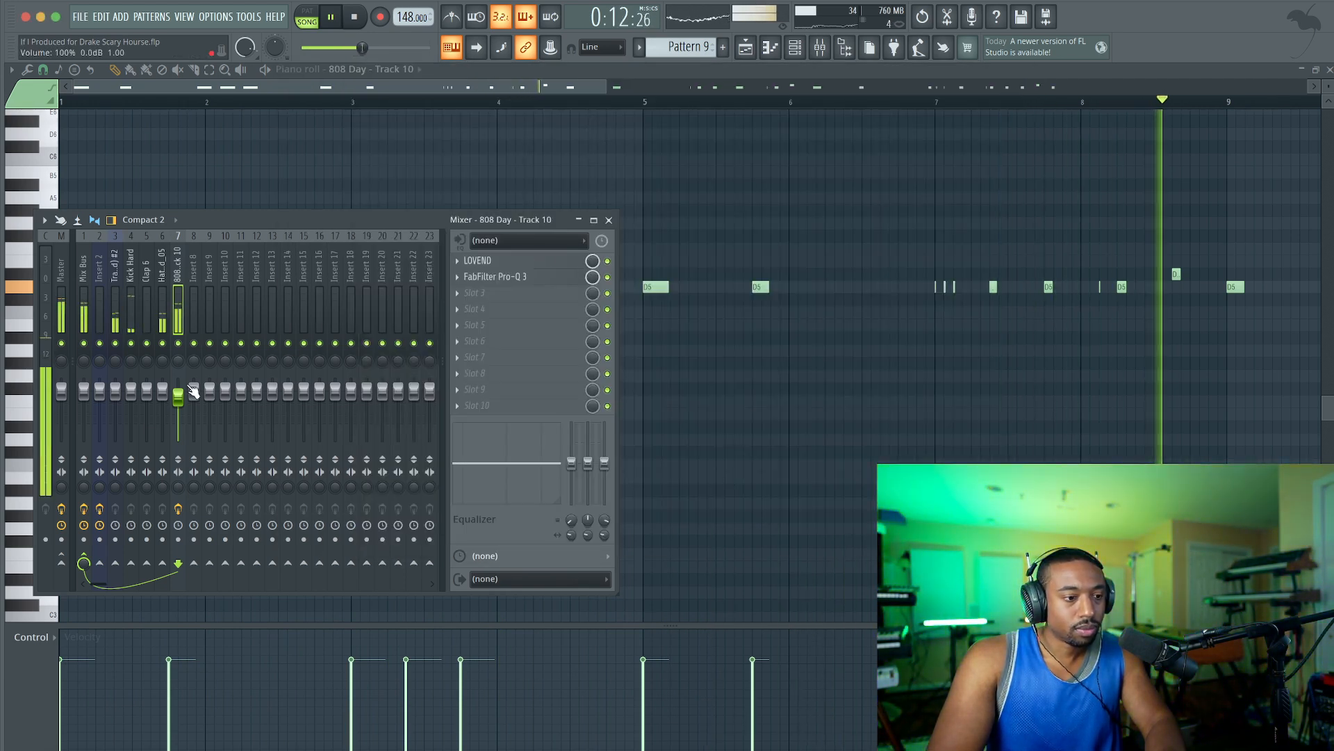
click(609, 220)
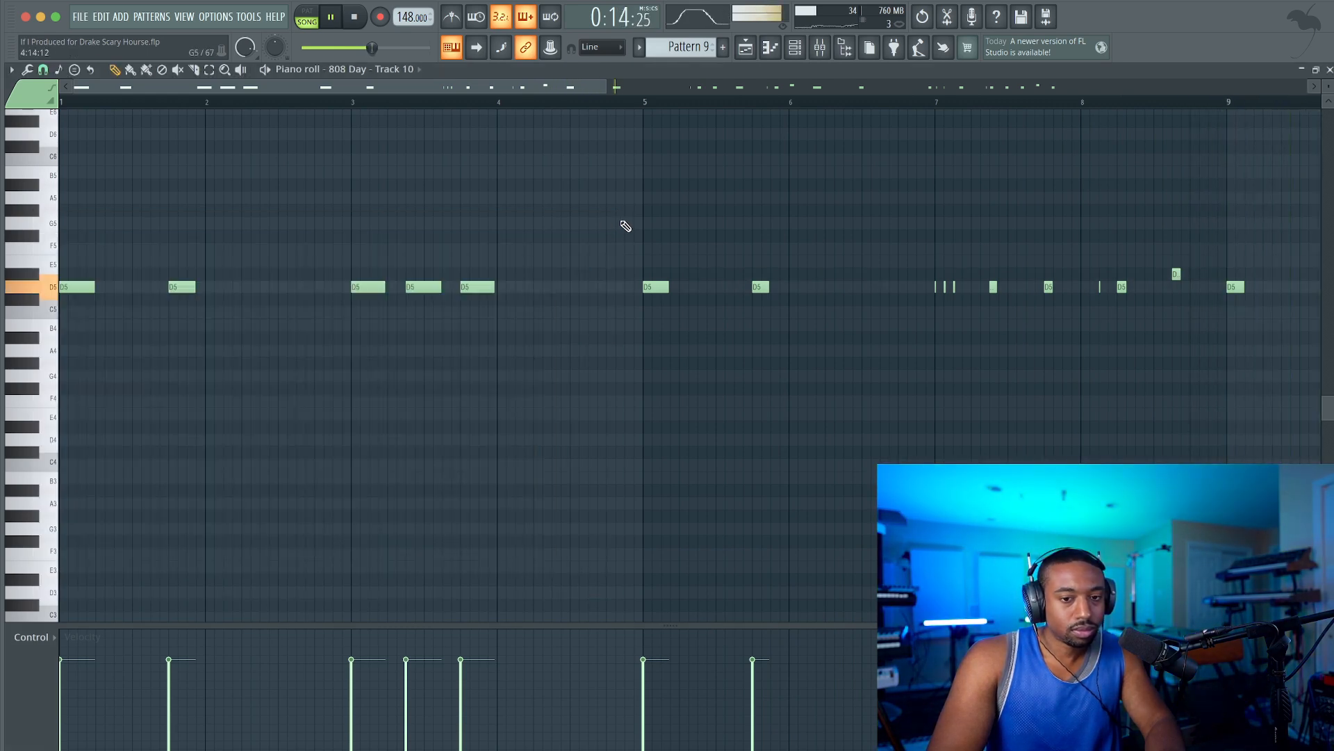
click(1329, 72)
click(932, 399)
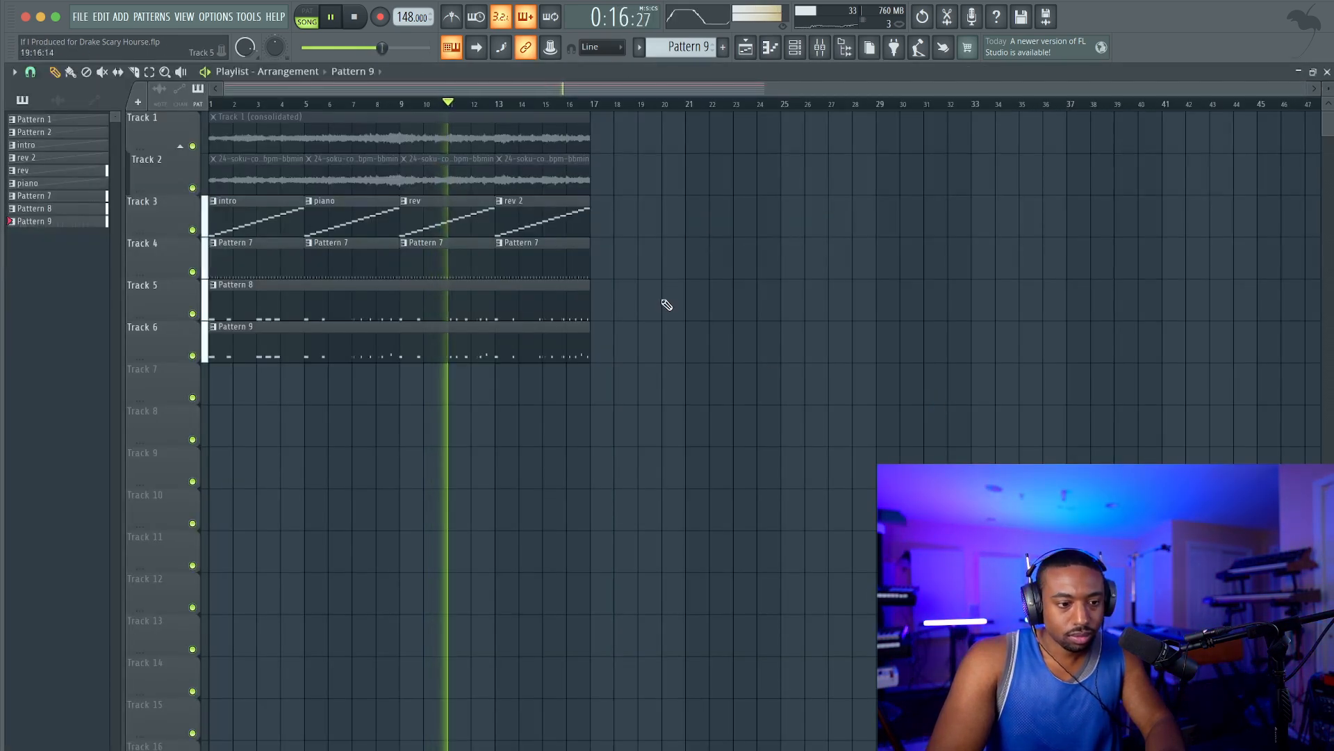
click(832, 53)
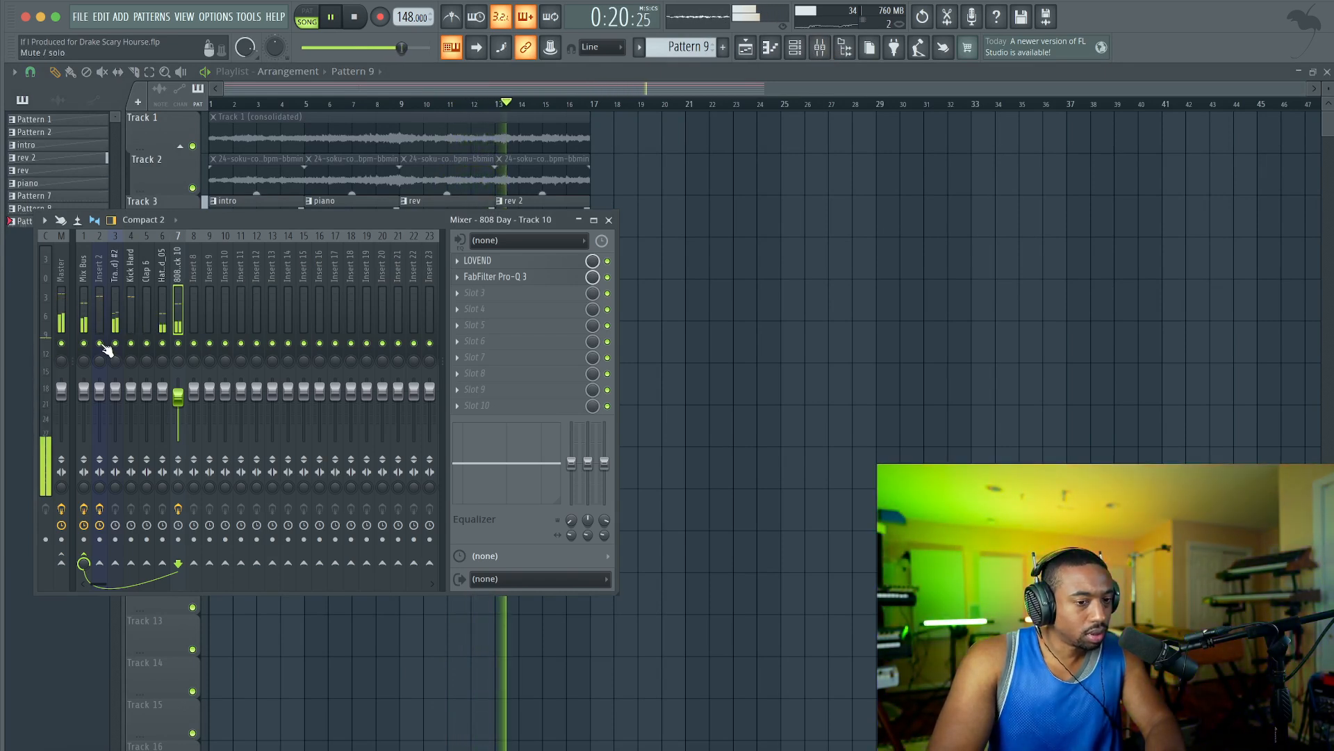
right_click(655, 317)
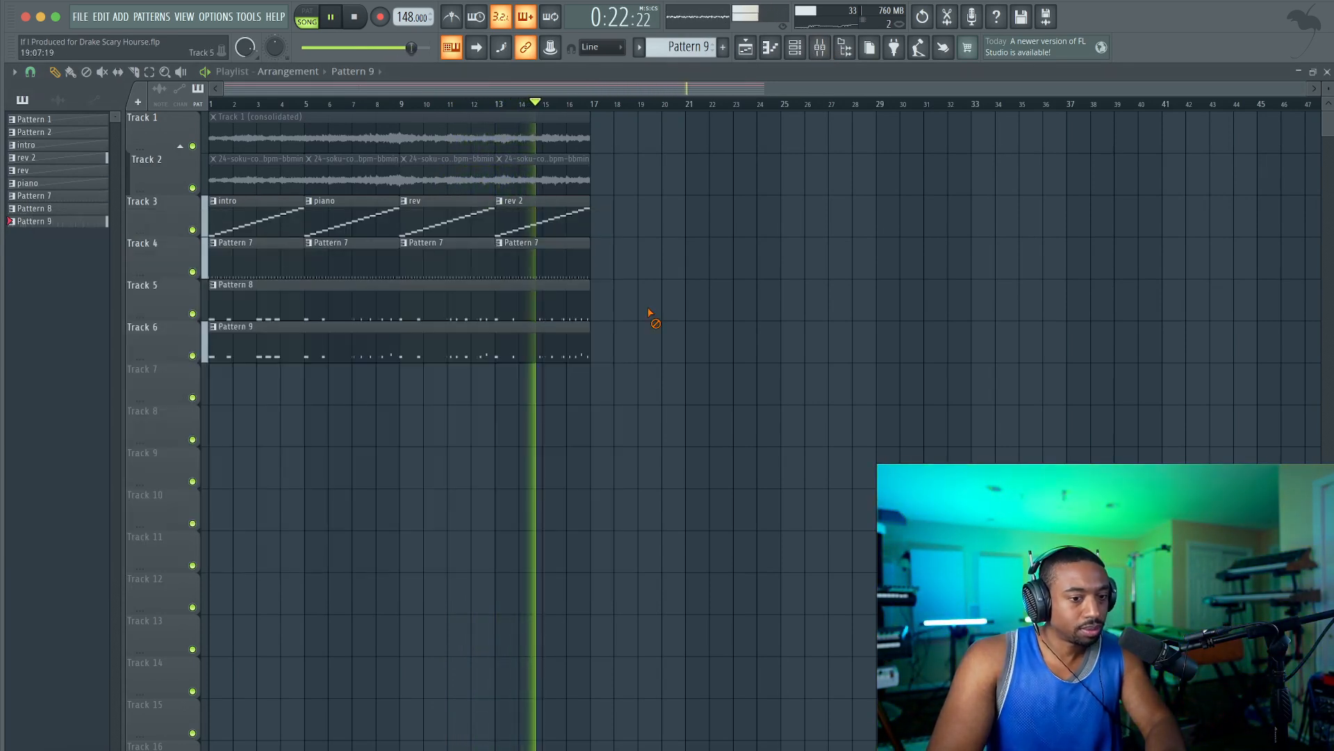
click(821, 51)
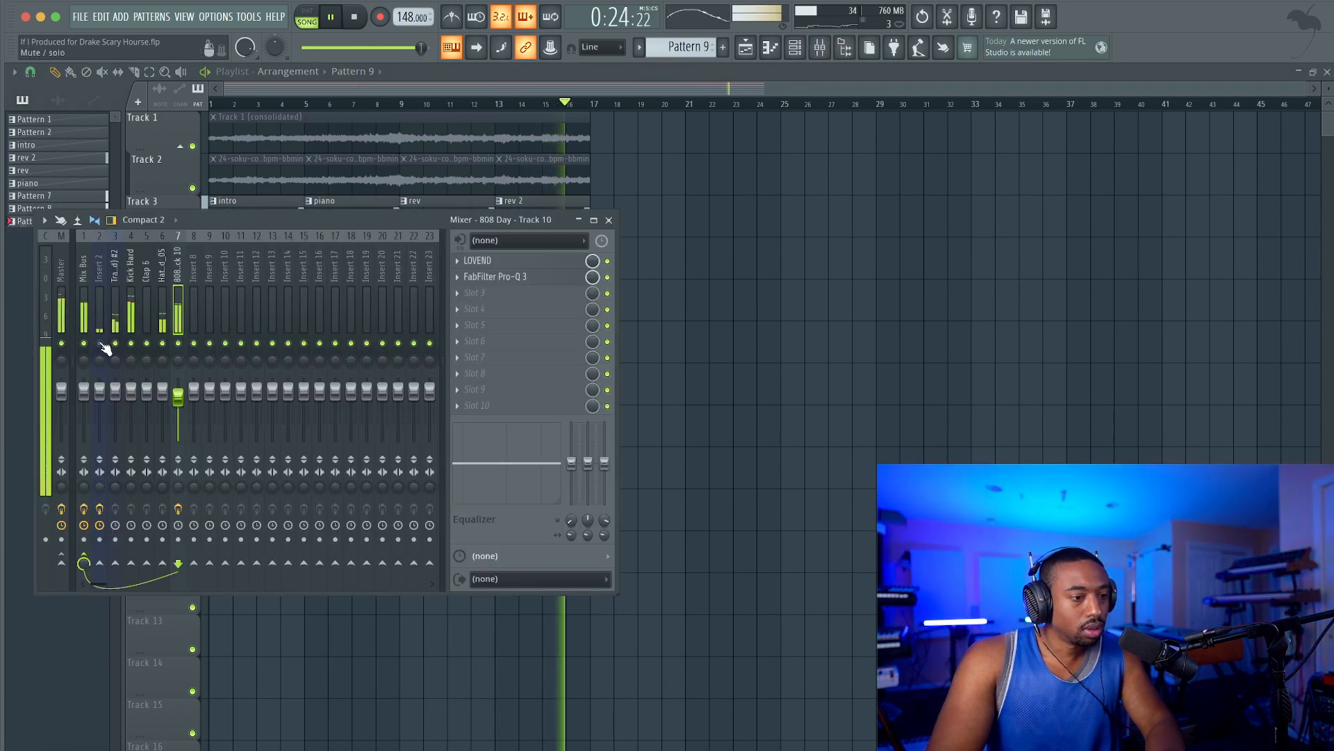
Bring up the channel rack and switch to a new empty pattern, Pattern 10.
click(796, 55)
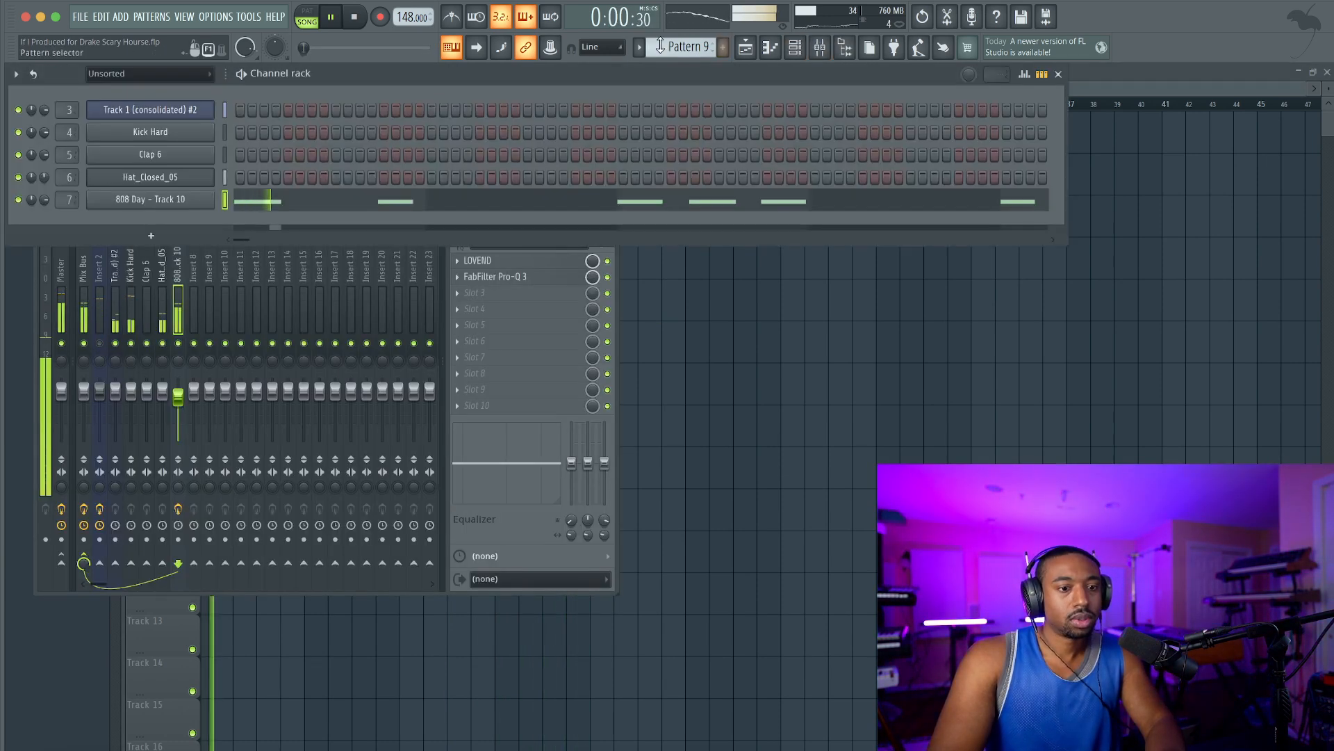
click(683, 47)
click(768, 55)
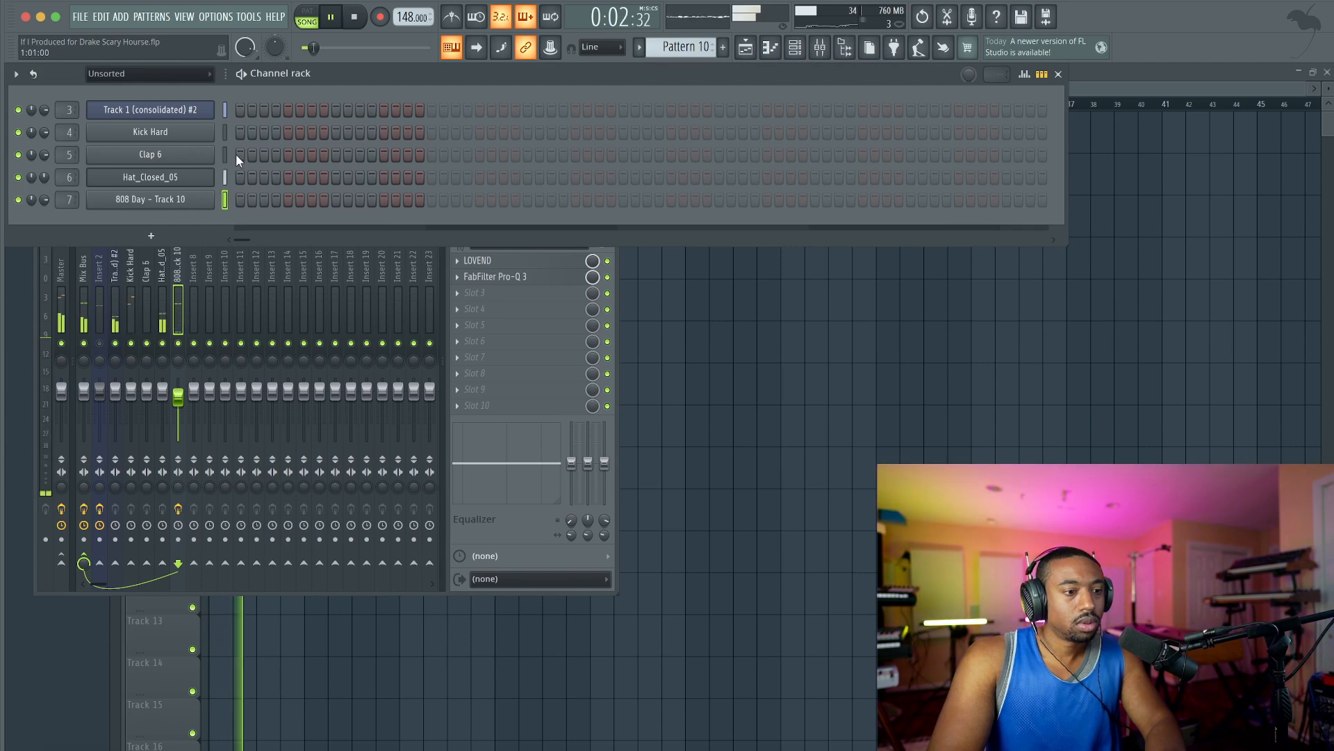
Place Clap 6 hits on steps 9 and 25 of Pattern 10 and close the channel rack and mixer.
click(336, 154)
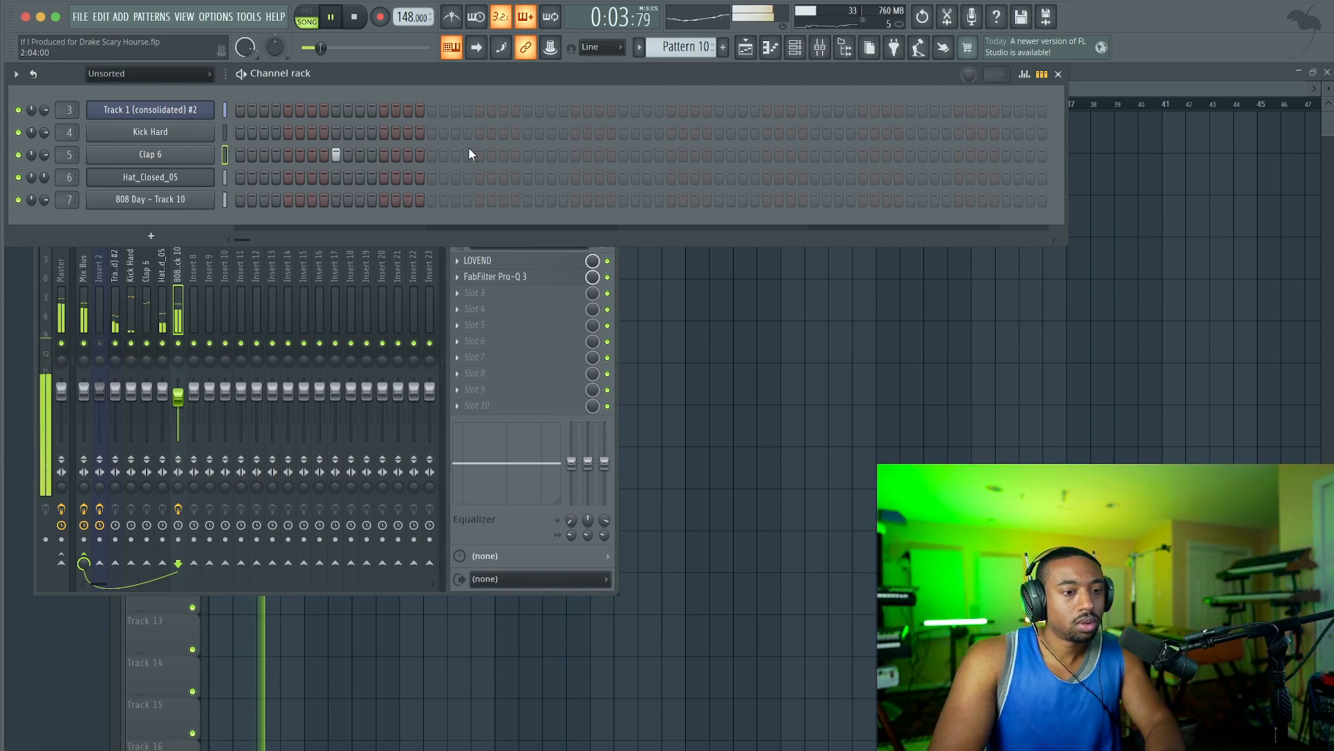
click(528, 154)
right_click(755, 354)
Place Pattern 10 on Track 7 at bar 9 and duplicate it three times to fill up to bar 17.
click(403, 381)
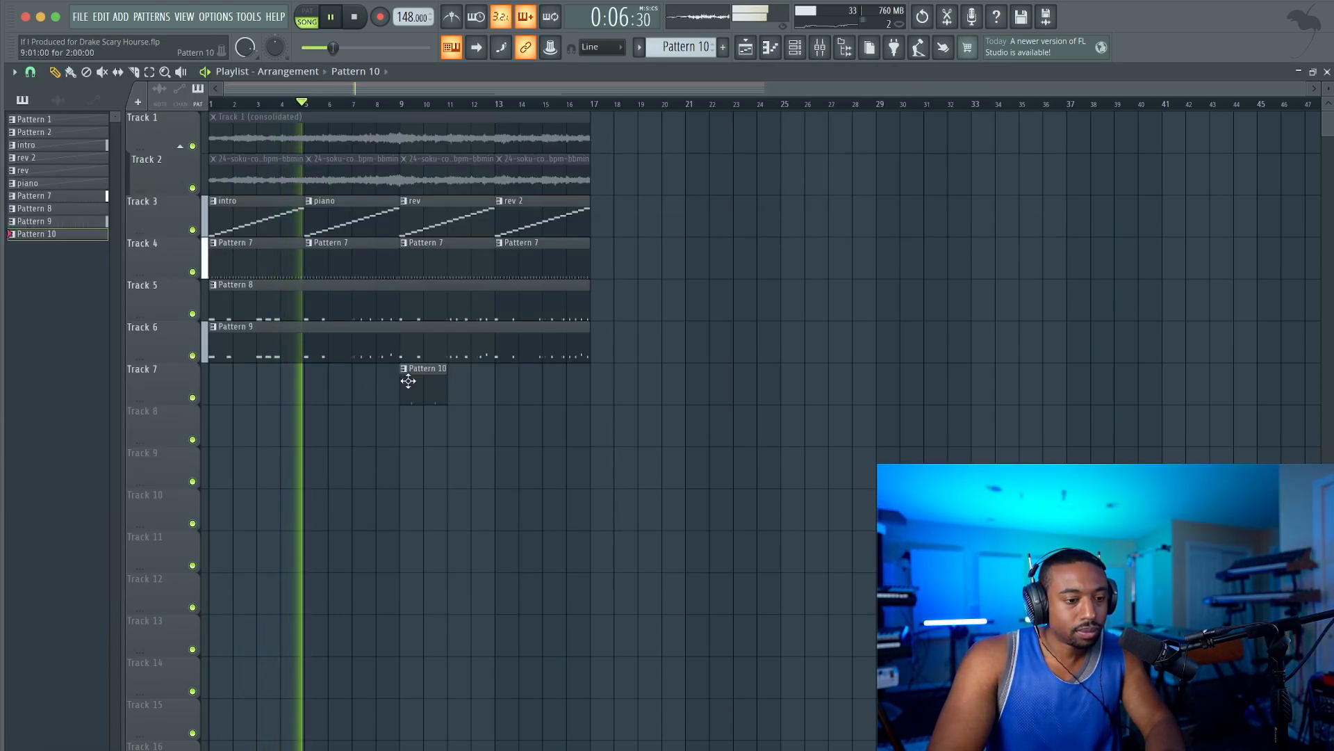
ctrl+click(447, 381)
key(ctrl+b)
key(ctrl+b)
key(ctrl+b)
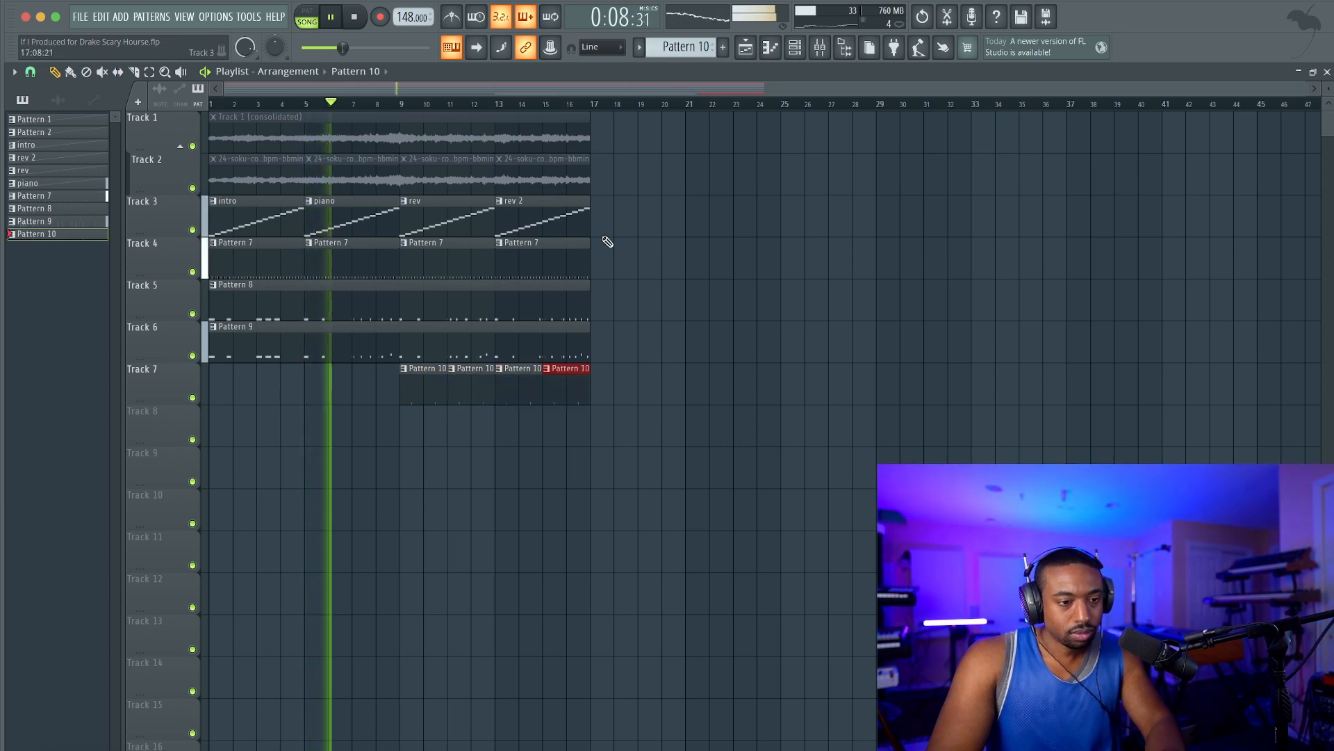
Try a pink-to-purple gradient and random colors on all the patterns.
right_click(82, 235)
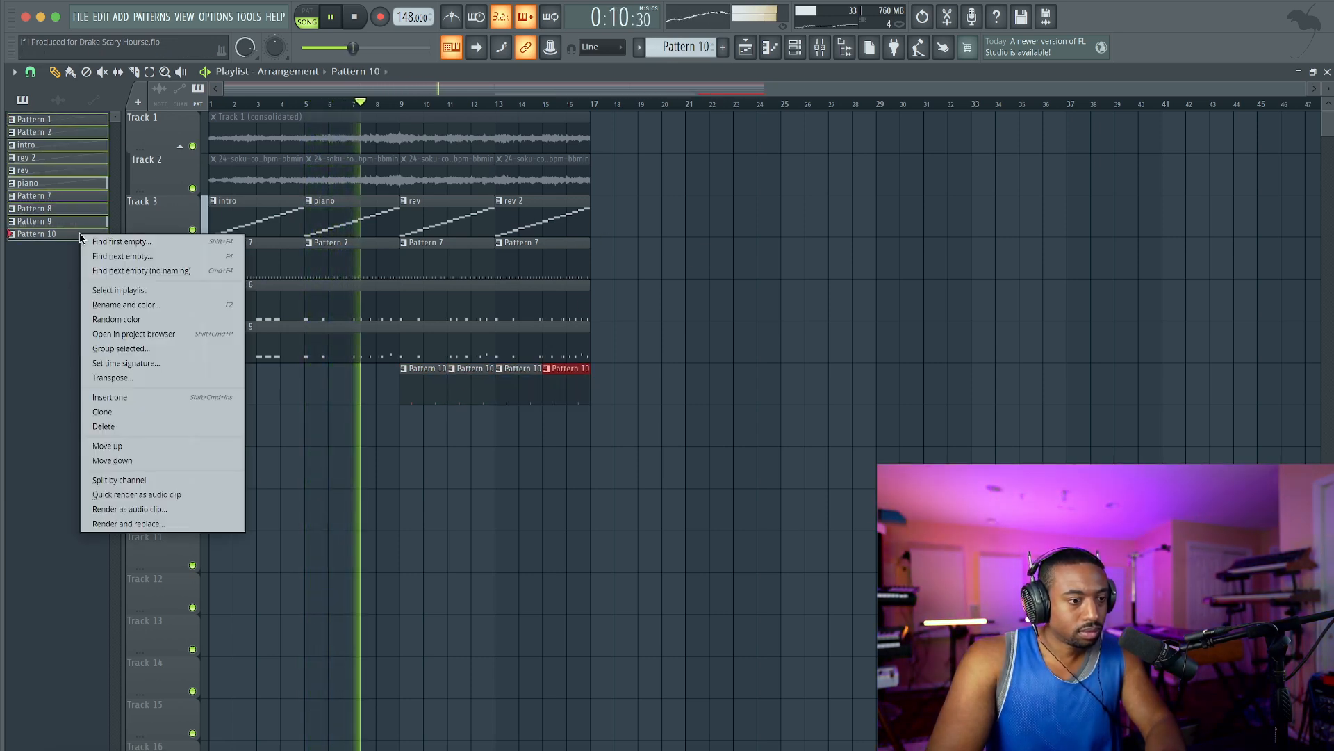
click(130, 305)
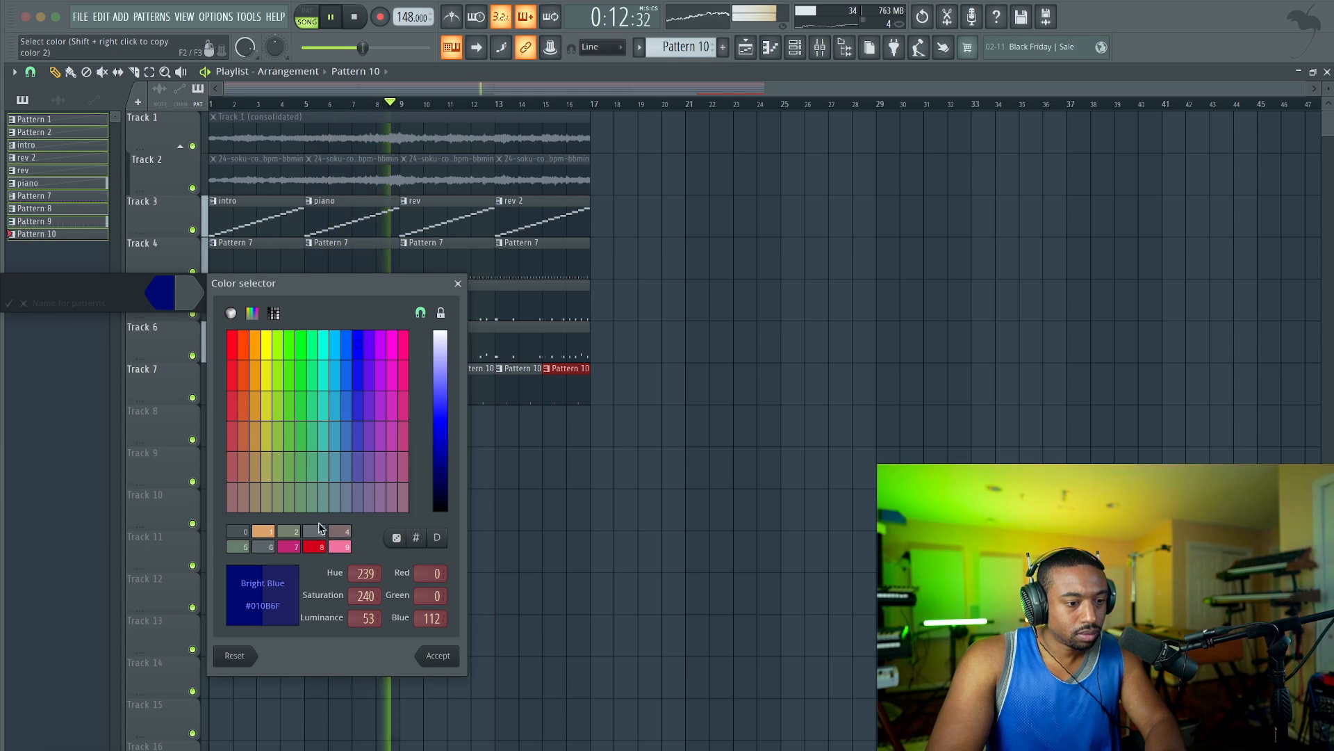
click(342, 551)
key(Return)
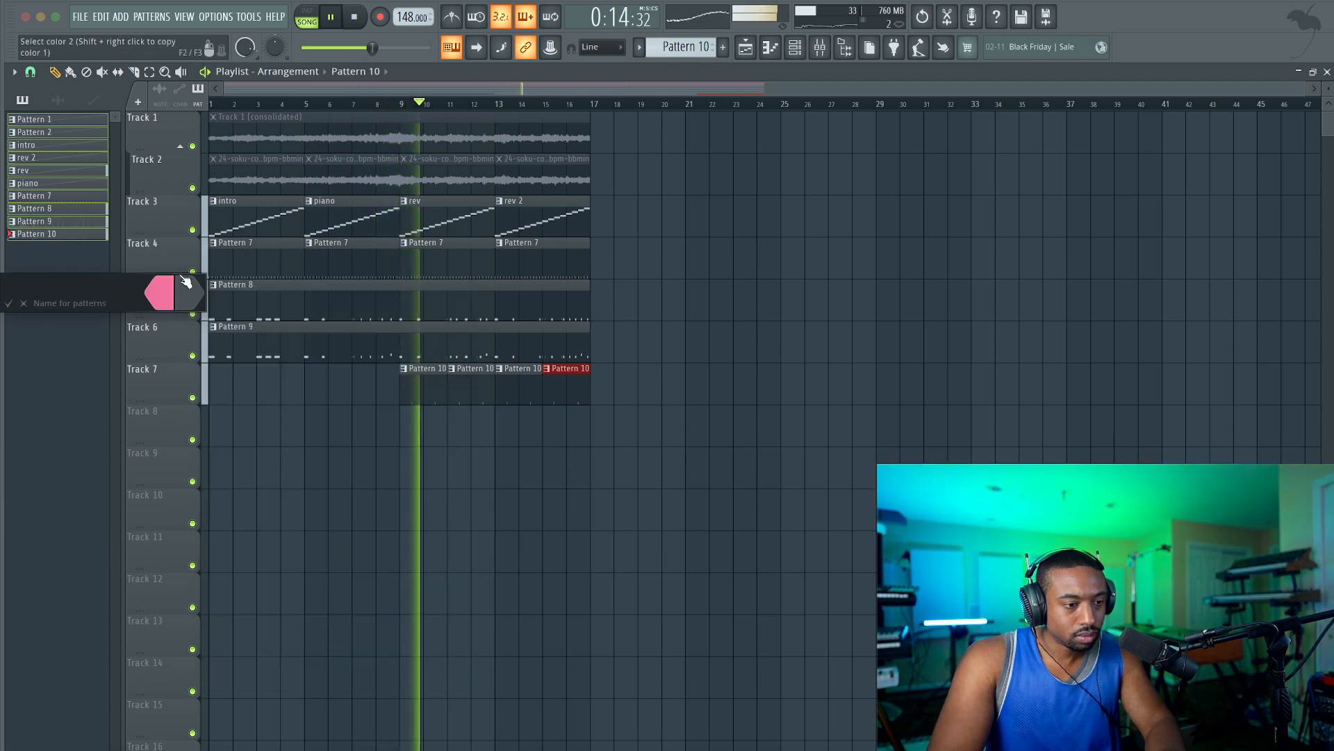
click(186, 285)
key(Return)
key(Return)
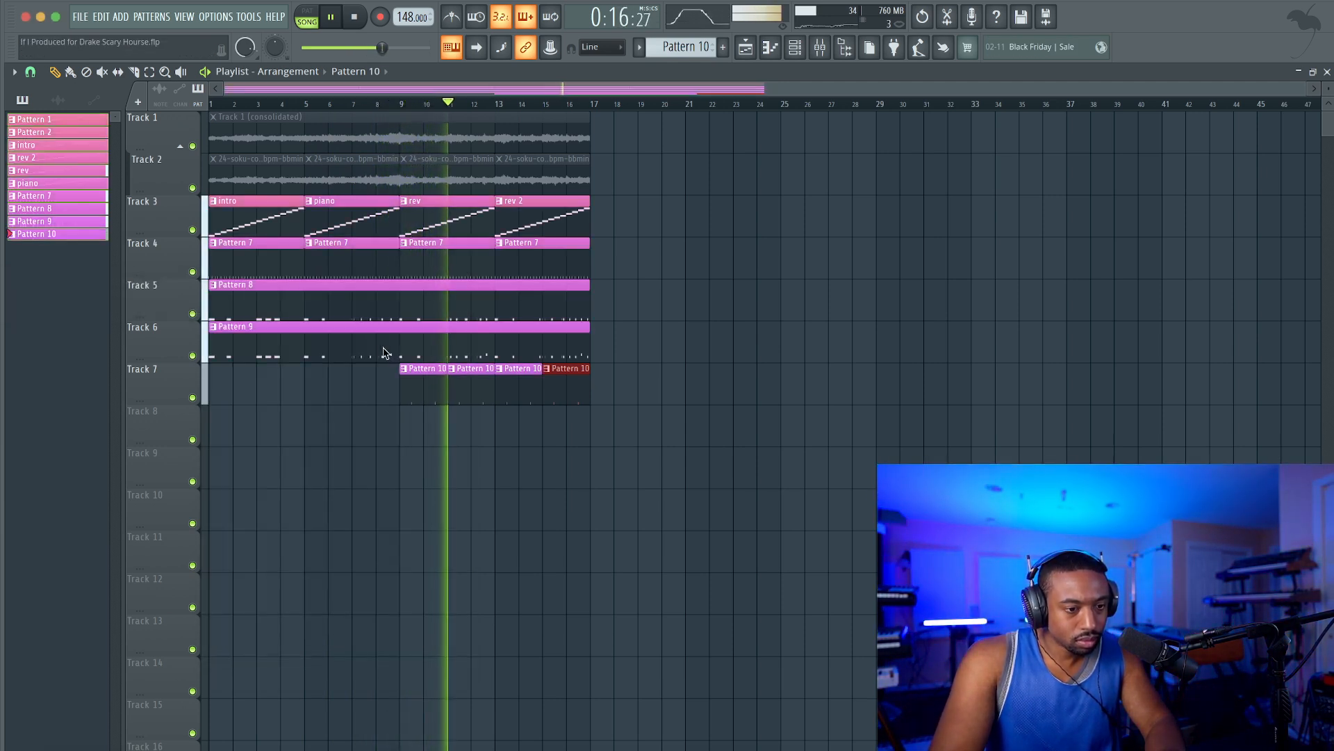
super+click(512, 458)
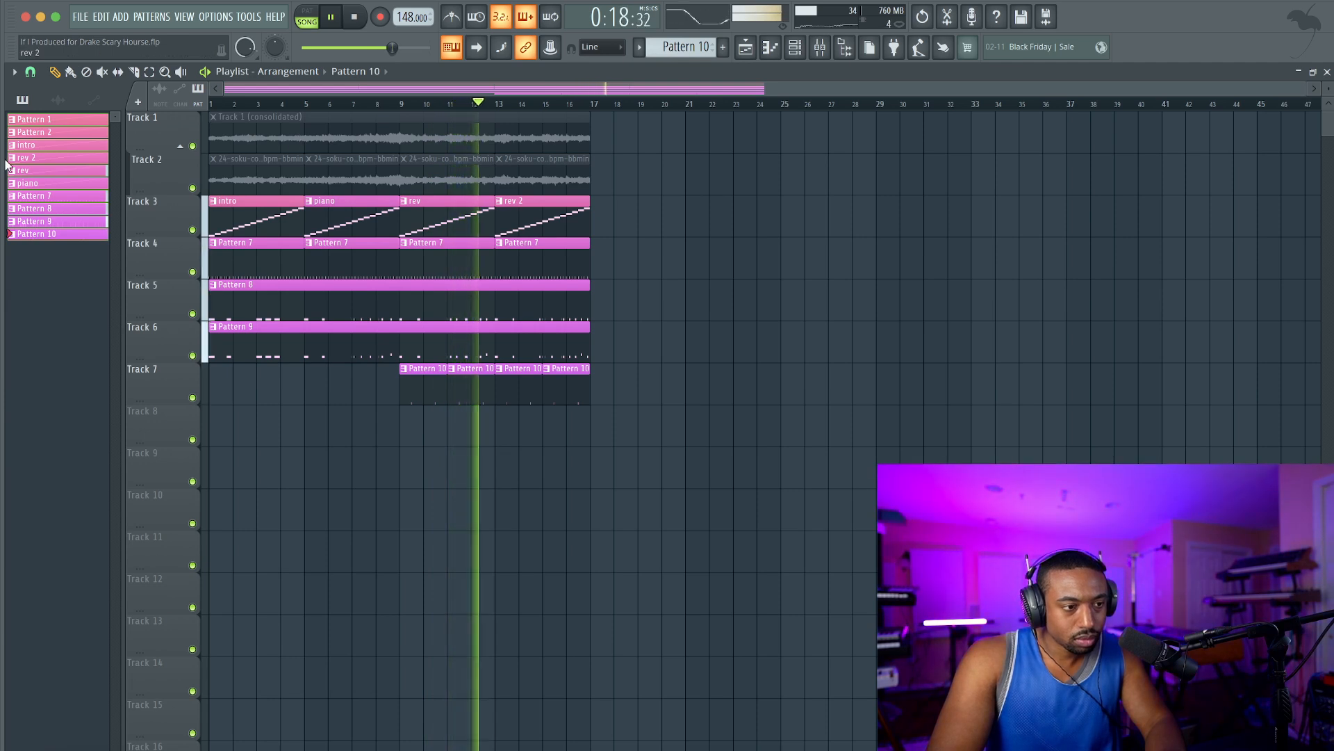
right_click(53, 144)
click(107, 237)
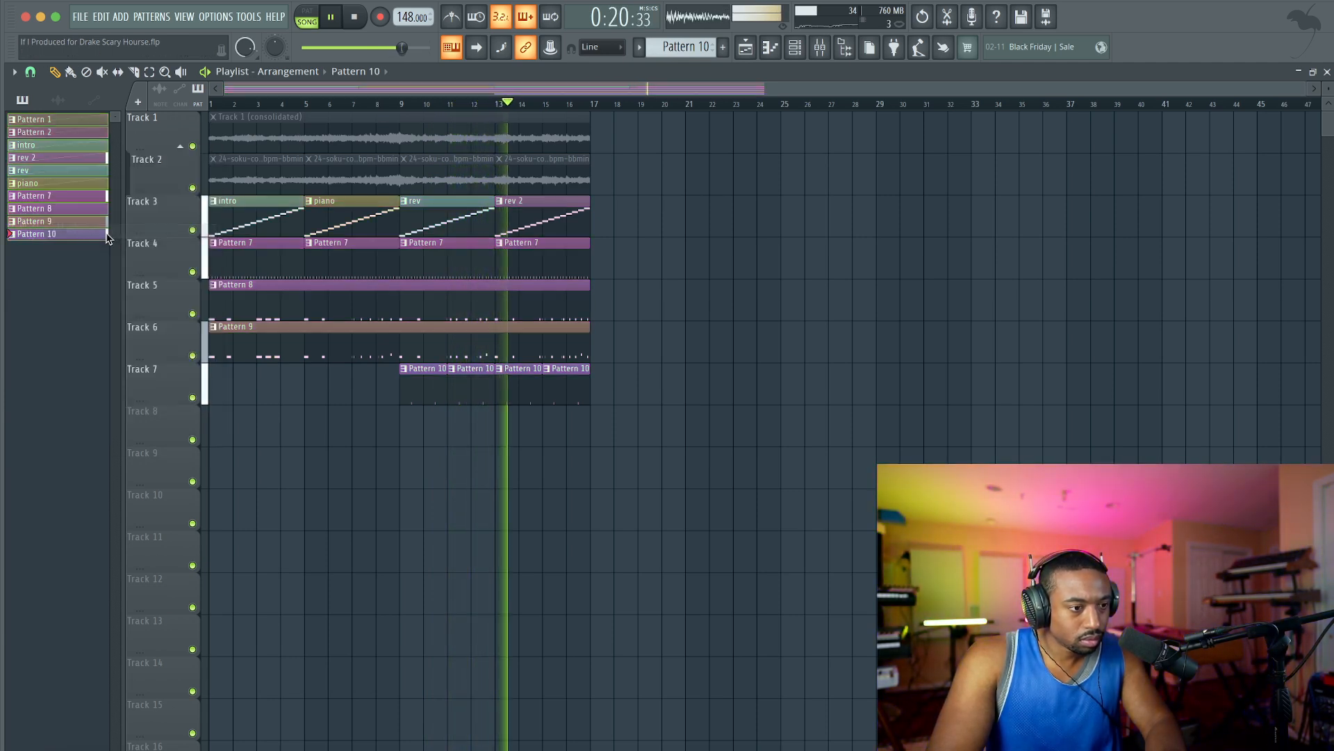
Color all the patterns with a gradient from bright blue to pinkish purple.
right_click(89, 213)
click(147, 285)
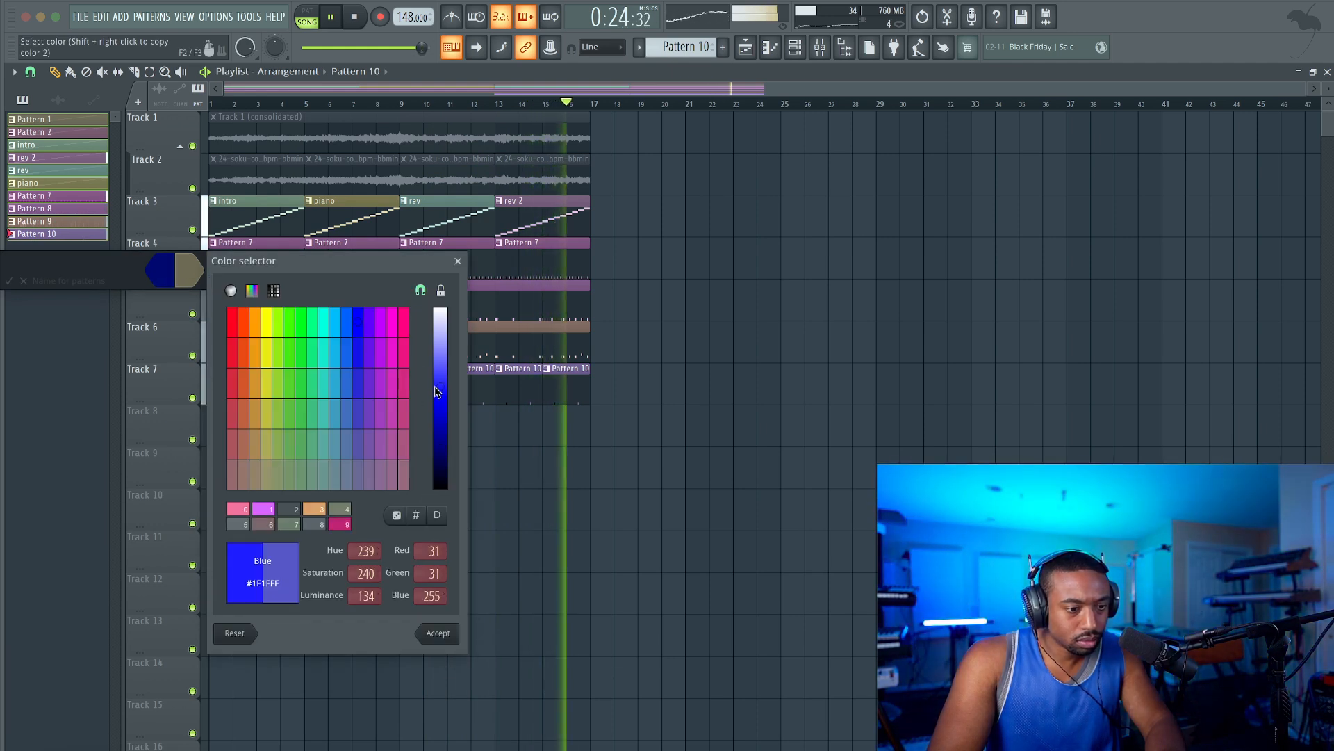
click(437, 633)
click(195, 276)
click(289, 509)
key(Return)
key(Return)
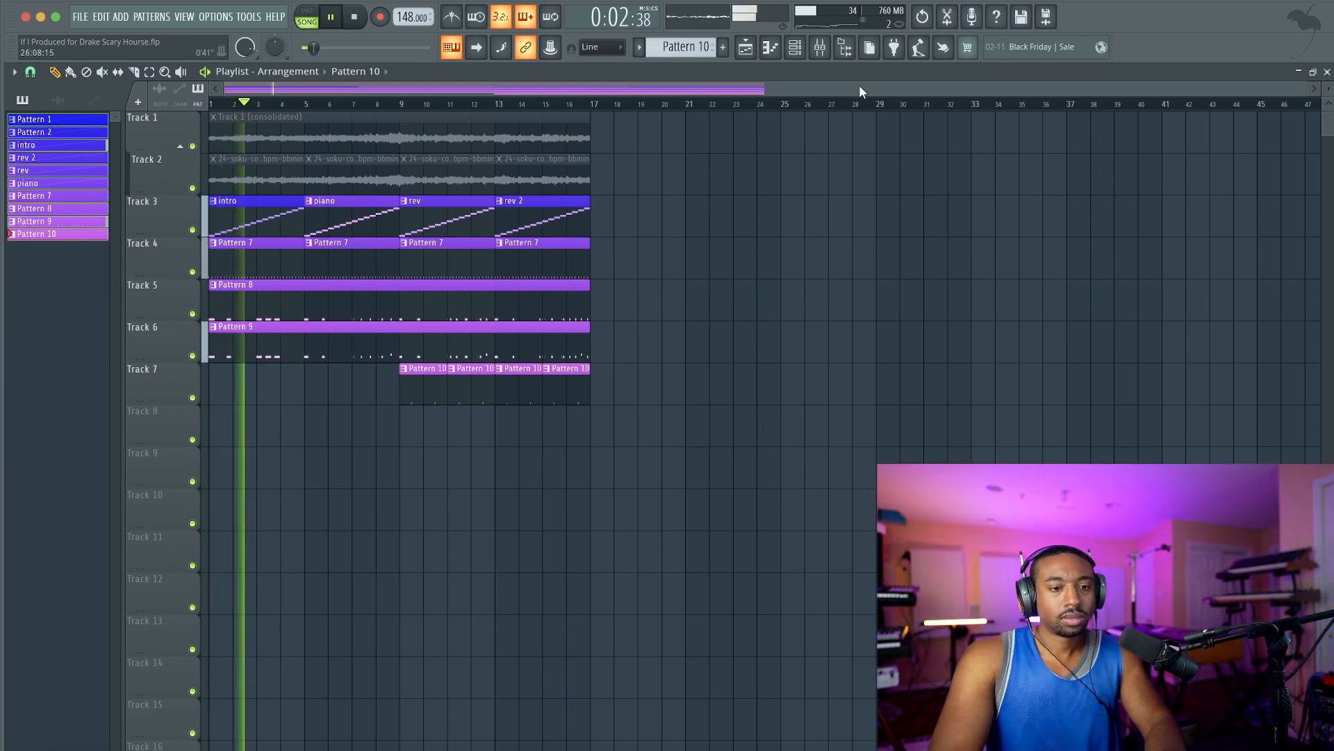
Toggle the mute of Insert 2 in the mixer and close the mixer.
click(820, 46)
click(101, 344)
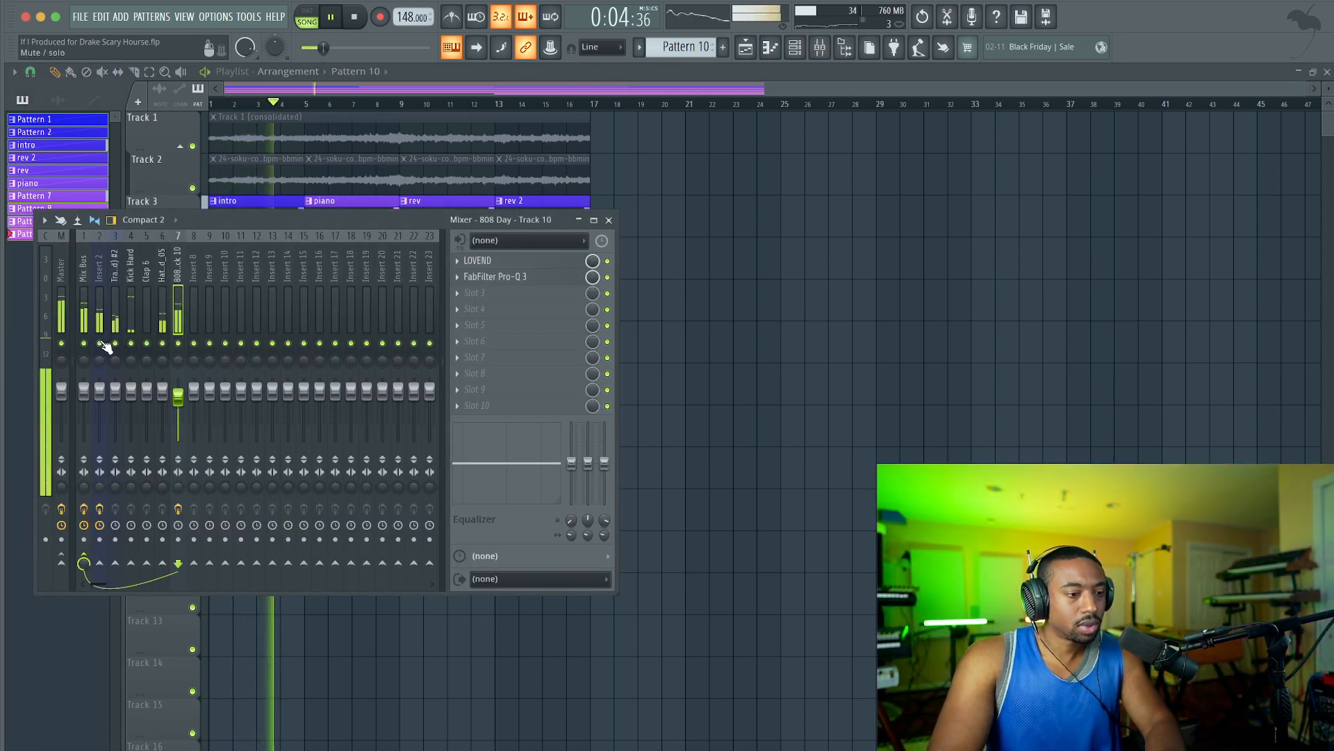
key(F9)
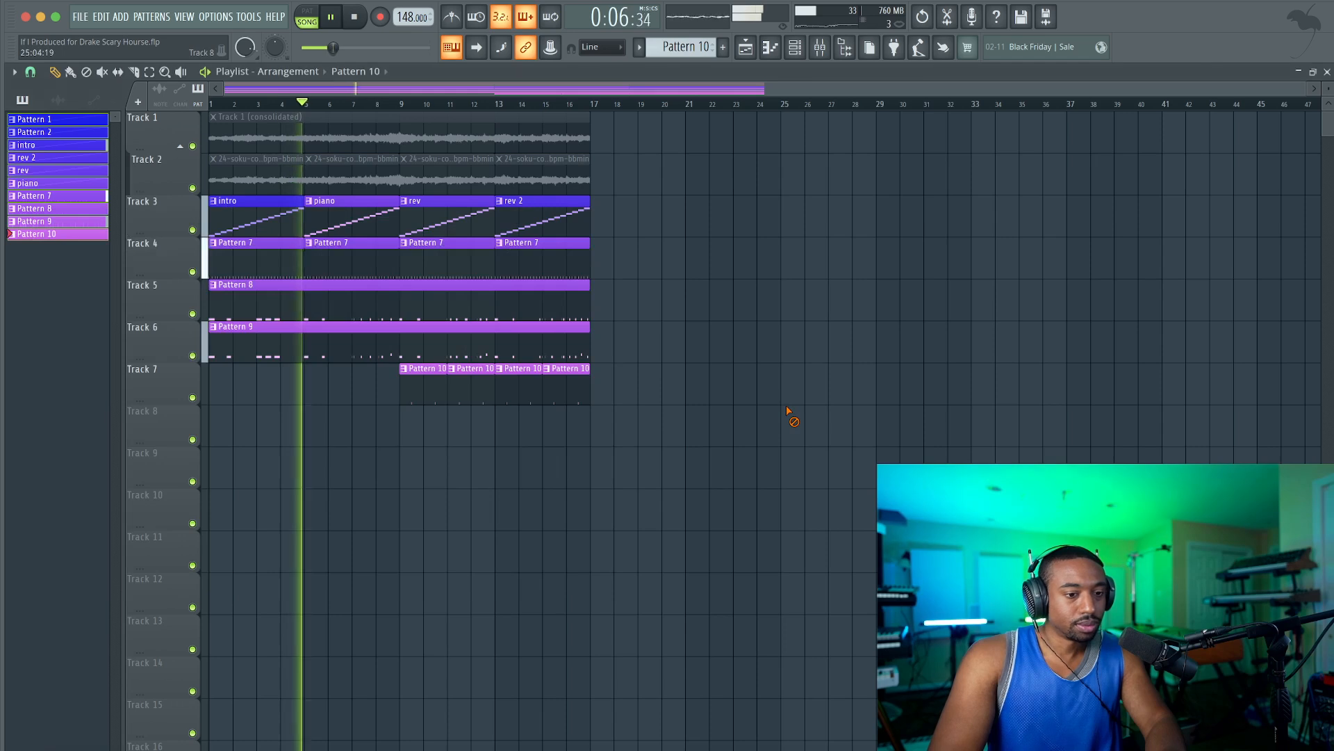
Make the Pattern 7 clip at bar 9 on Track 4 unique, and set the bar 13 clip's source pattern to Pattern 8.
click(405, 244)
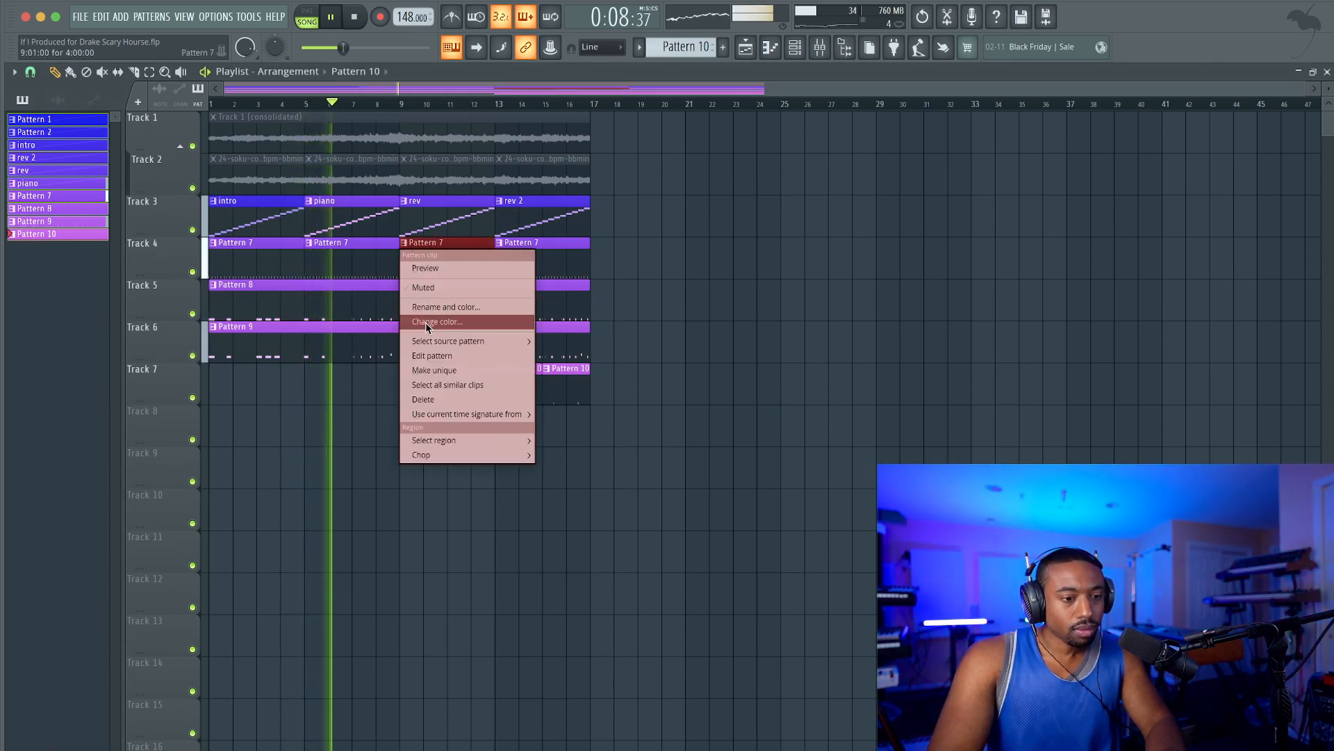
click(432, 364)
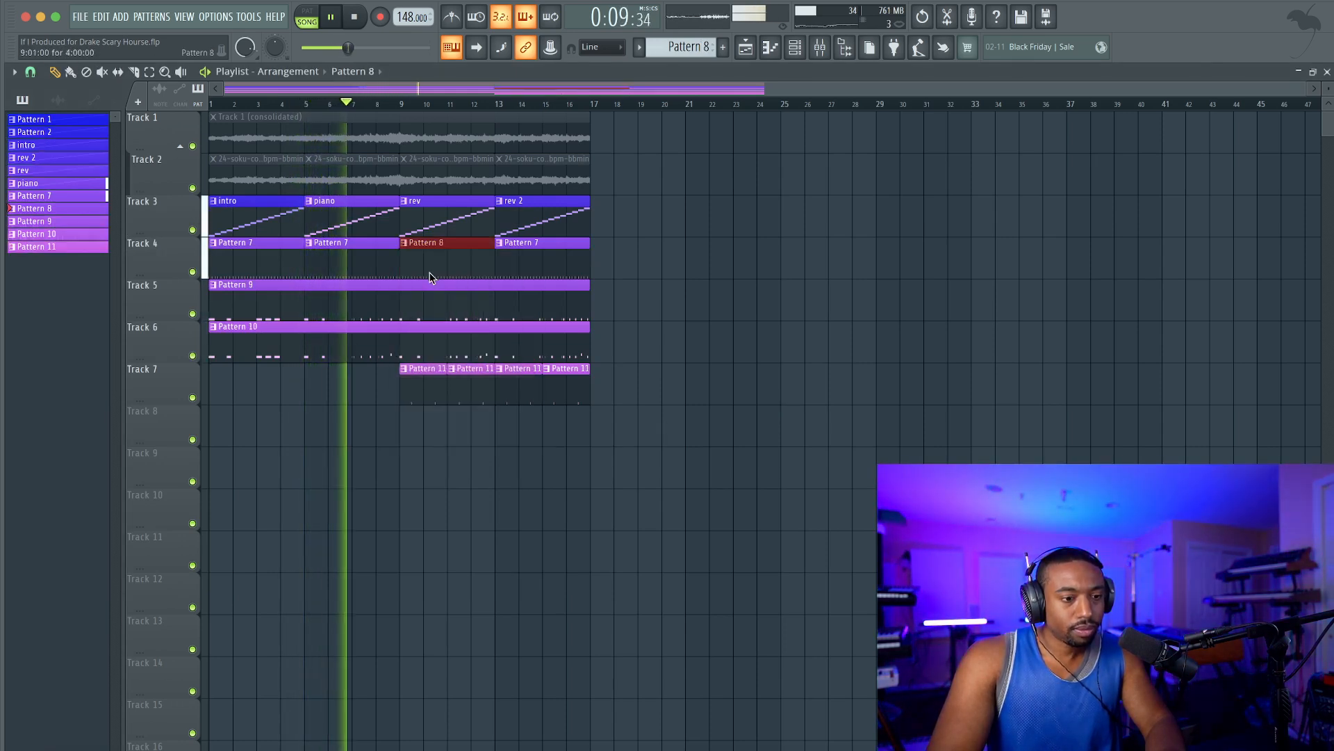
click(500, 243)
mouse_move(629, 344)
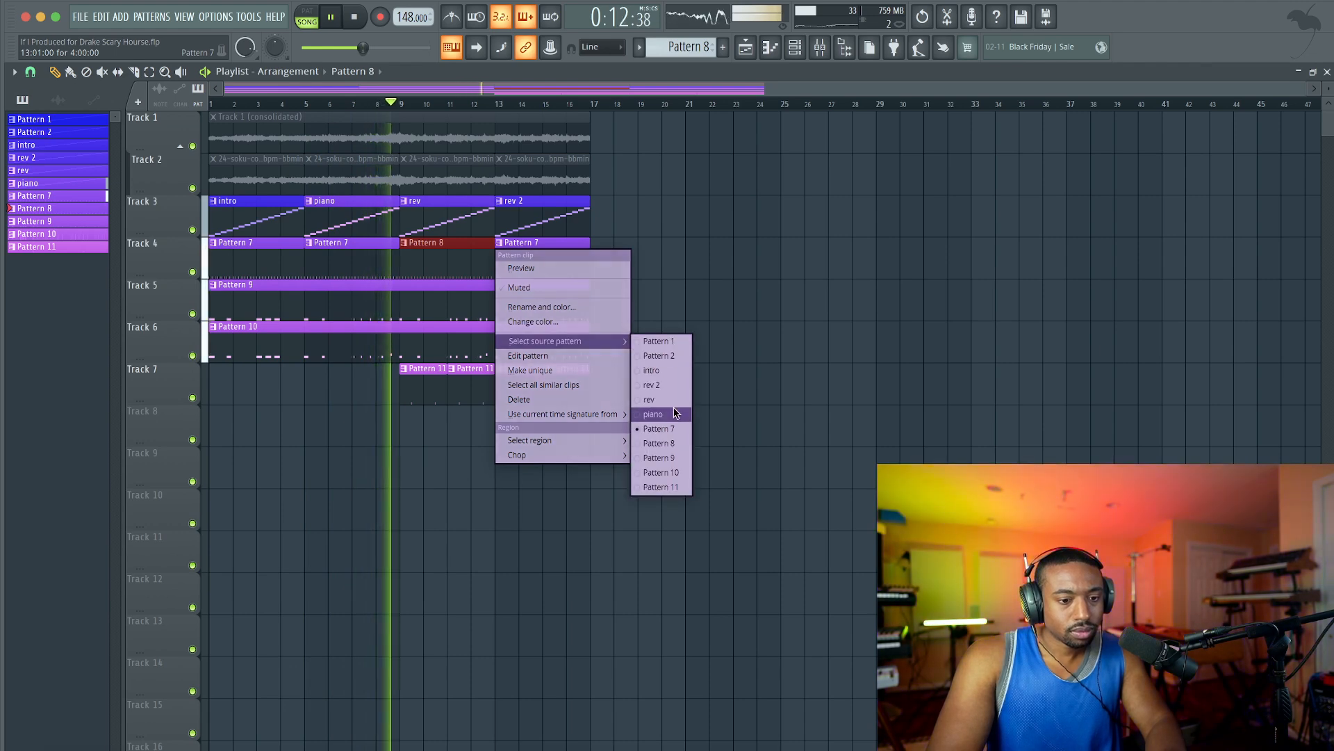
click(659, 444)
In Pattern 8's Hat_Closed_05 notes, chop a one-beat roll on beat 2 of bar 2 and add a half-beat roll near the end of bar 4.
double_click(459, 271)
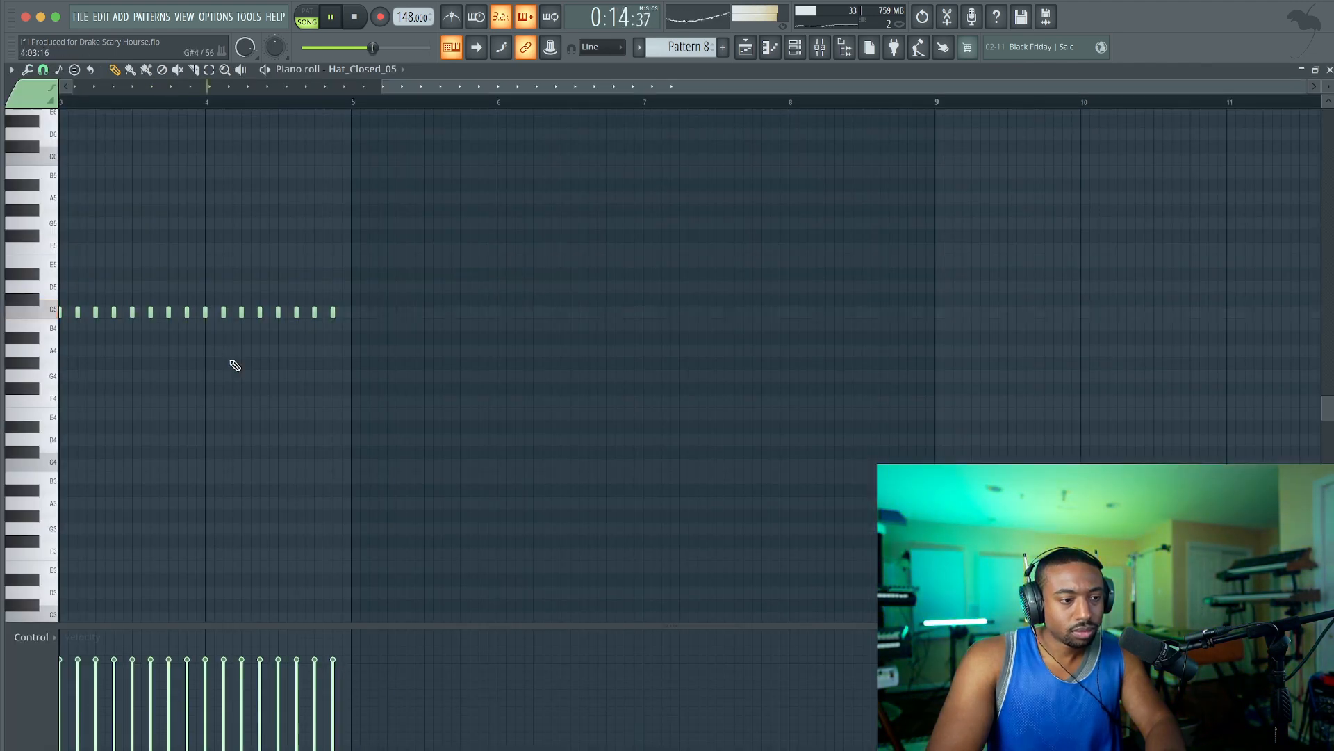
scroll(230, 360, left, 5)
scroll(216, 346, up, 3)
drag(255, 326, 313, 315)
key(super+l)
key(alt+u)
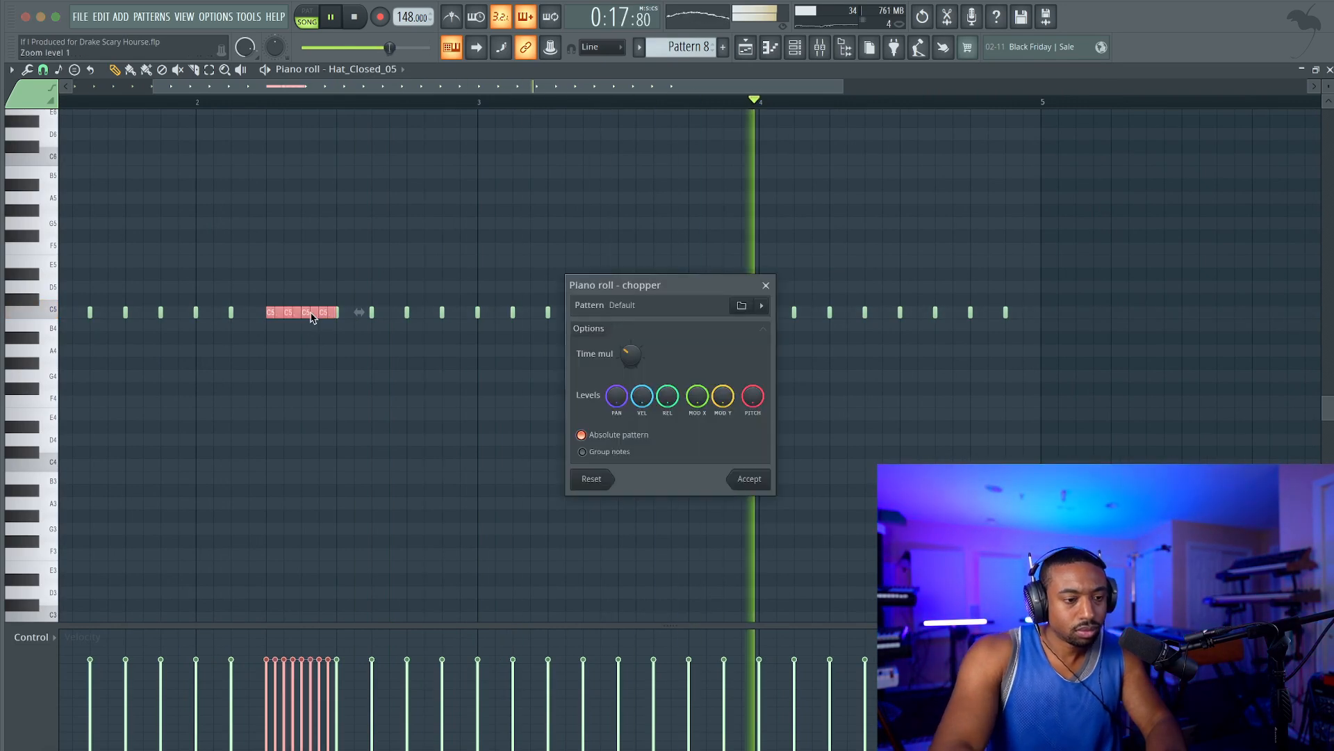
click(748, 479)
click(266, 110)
right_click(273, 113)
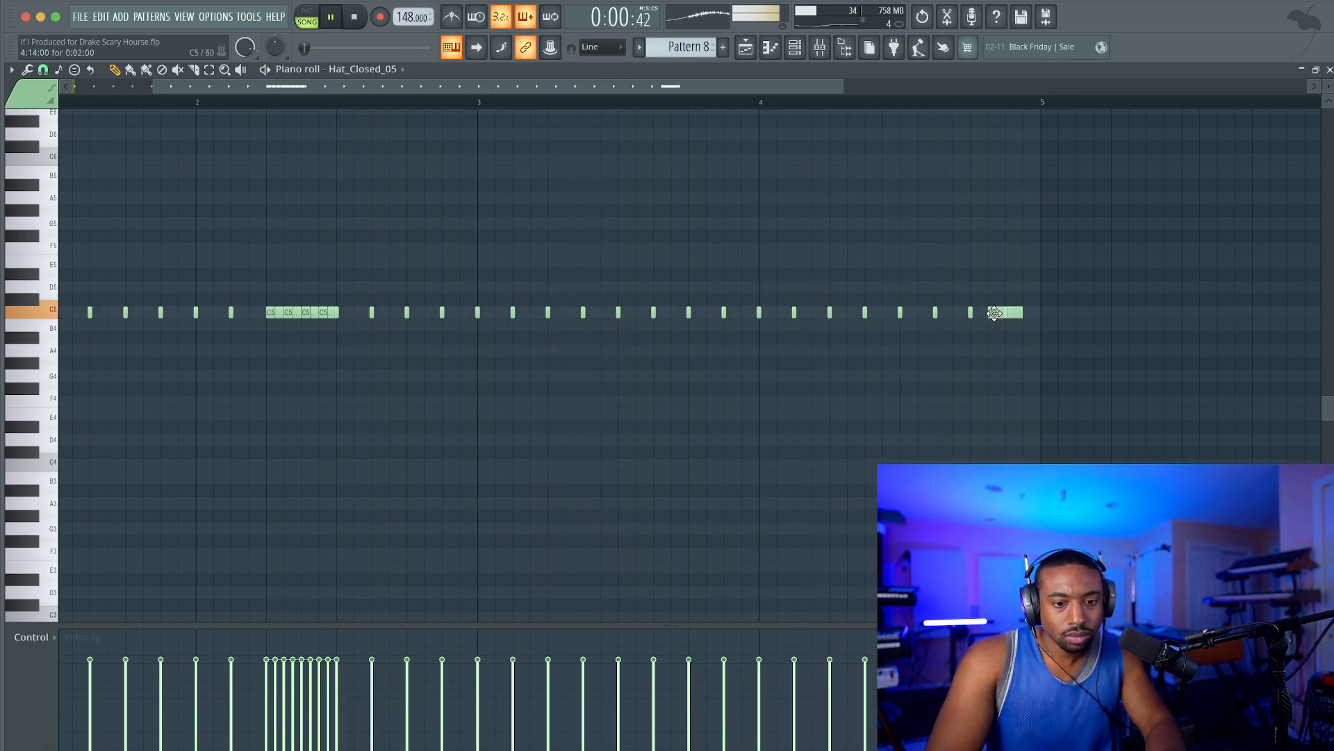
key(F5)
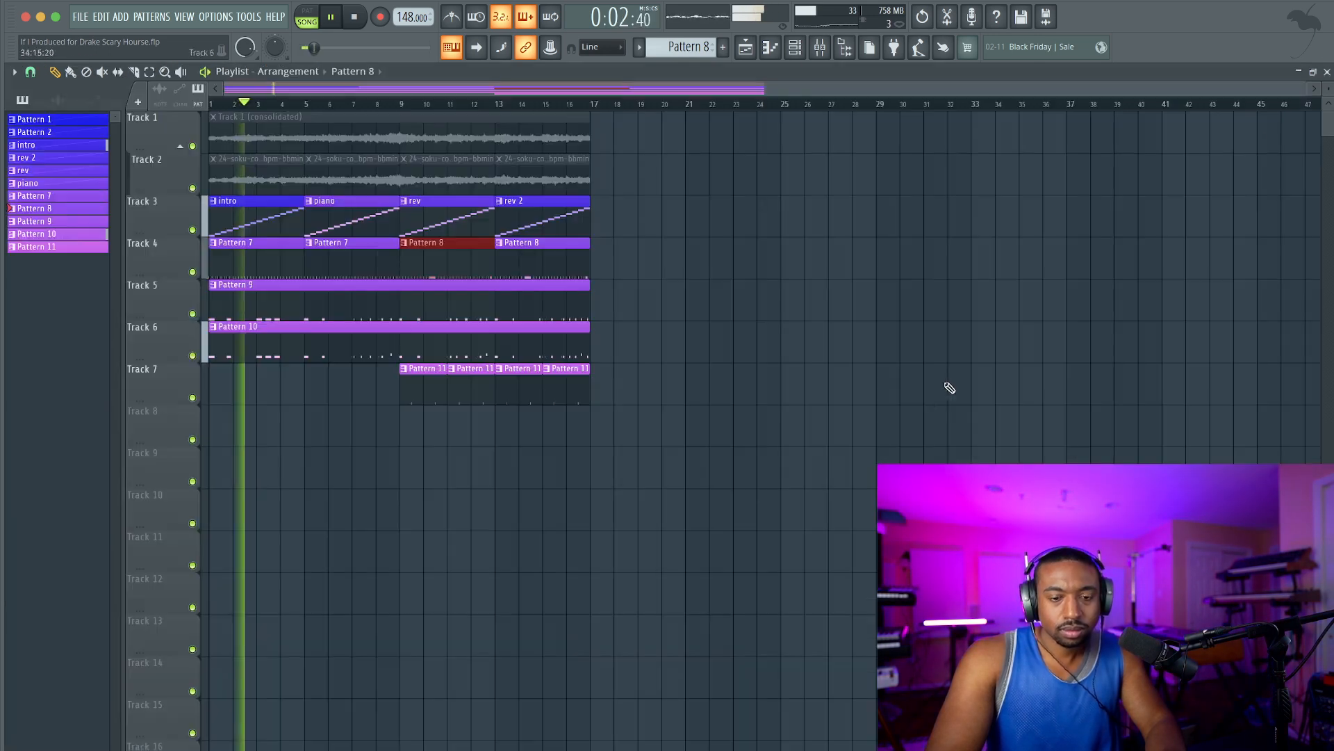
Add Fruity Parametric EQ 2 to the Kick Hard mixer track, and move its high-shelf band down into the low mids to cut the highs.
key(F6)
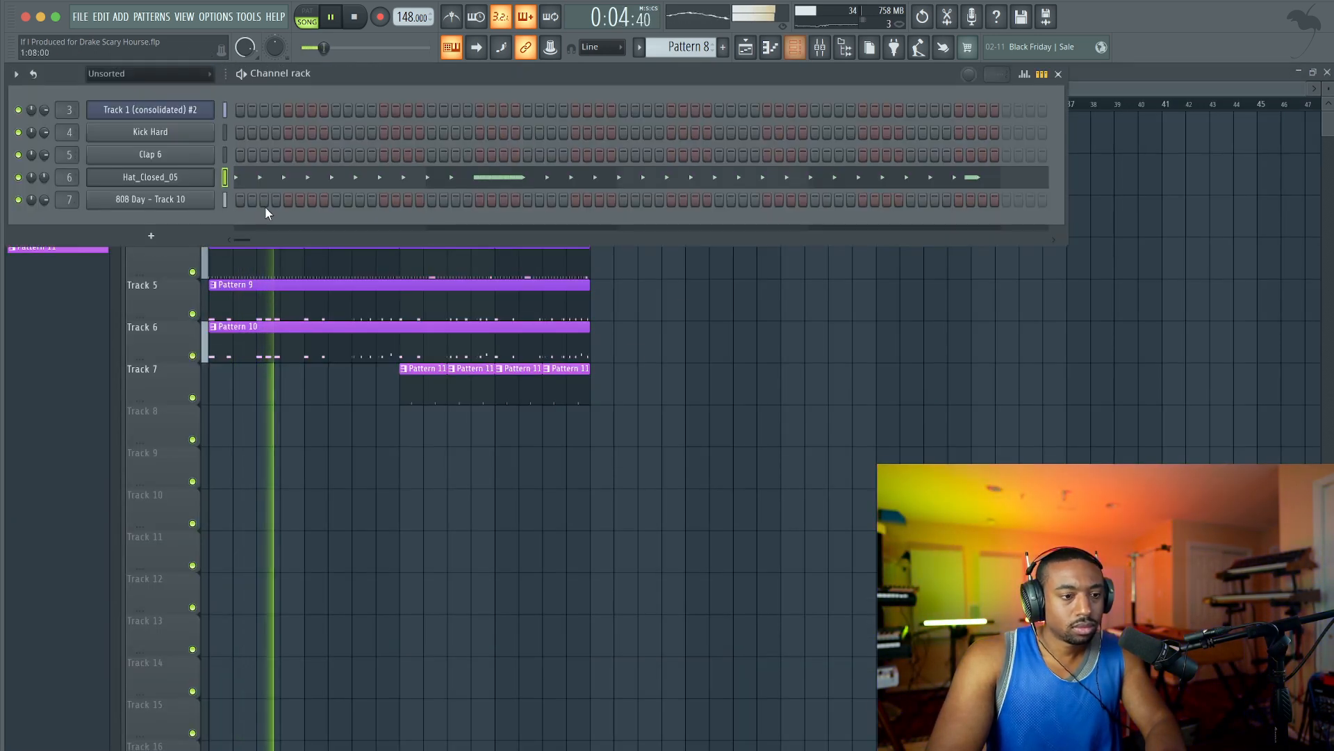
click(174, 135)
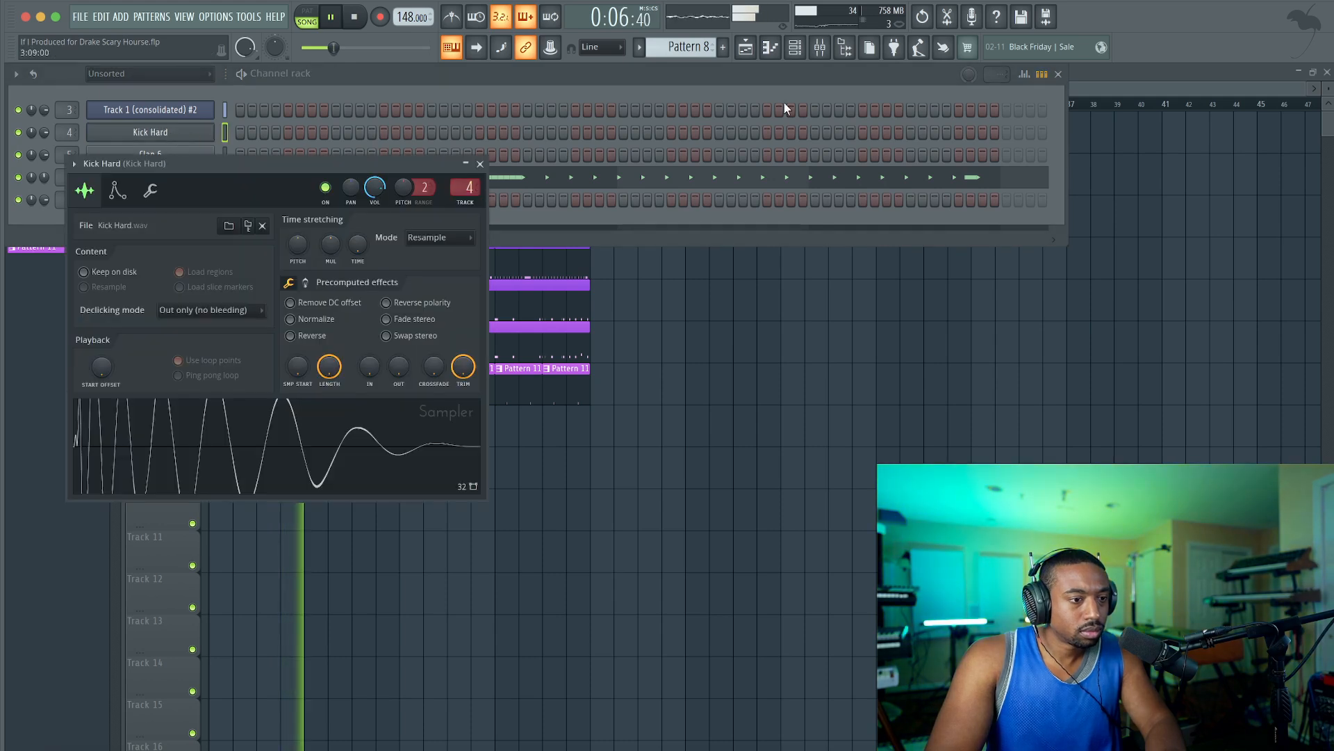
click(827, 49)
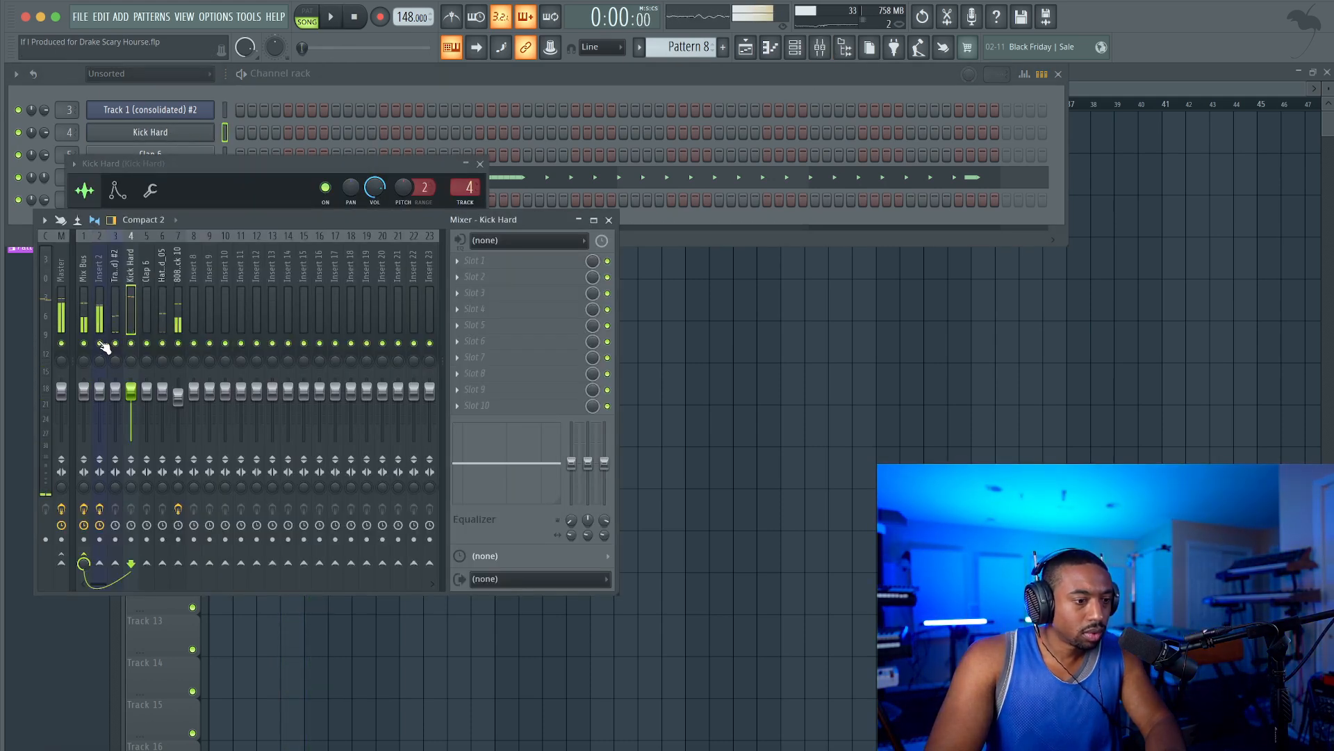
click(84, 307)
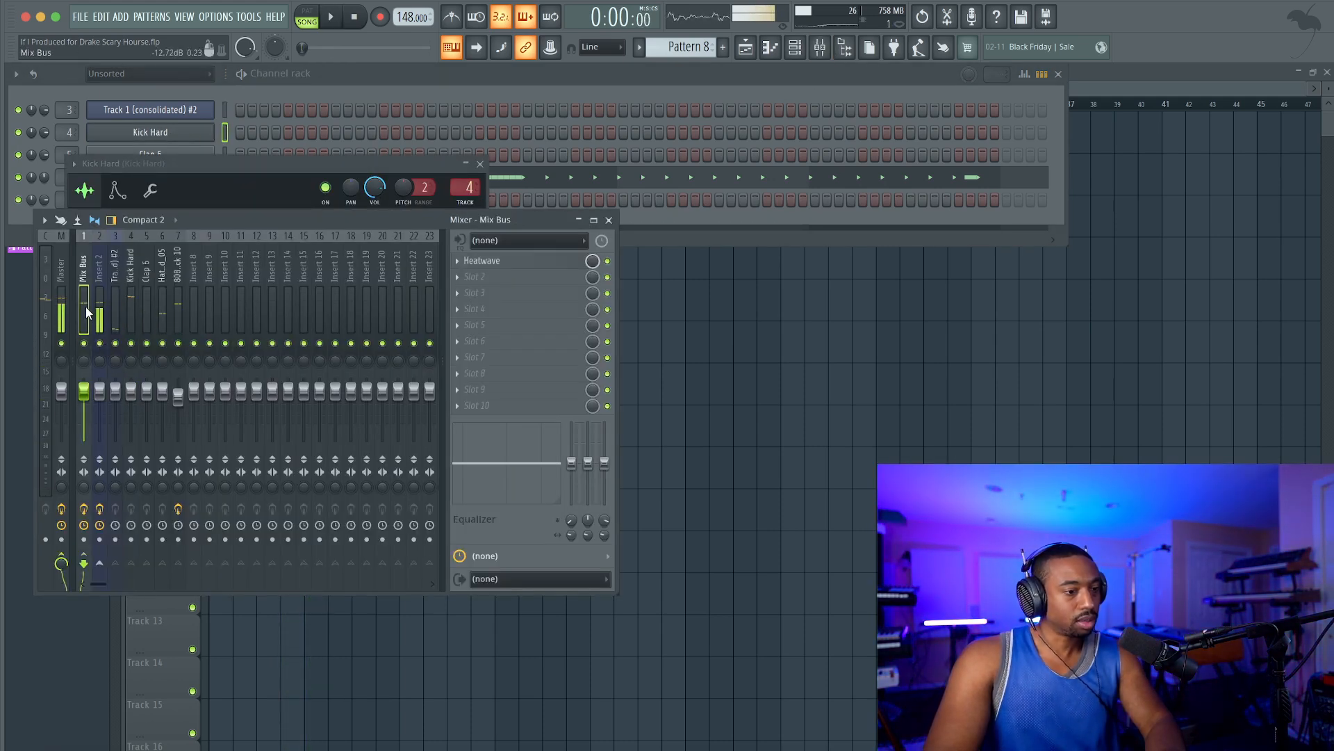
click(130, 306)
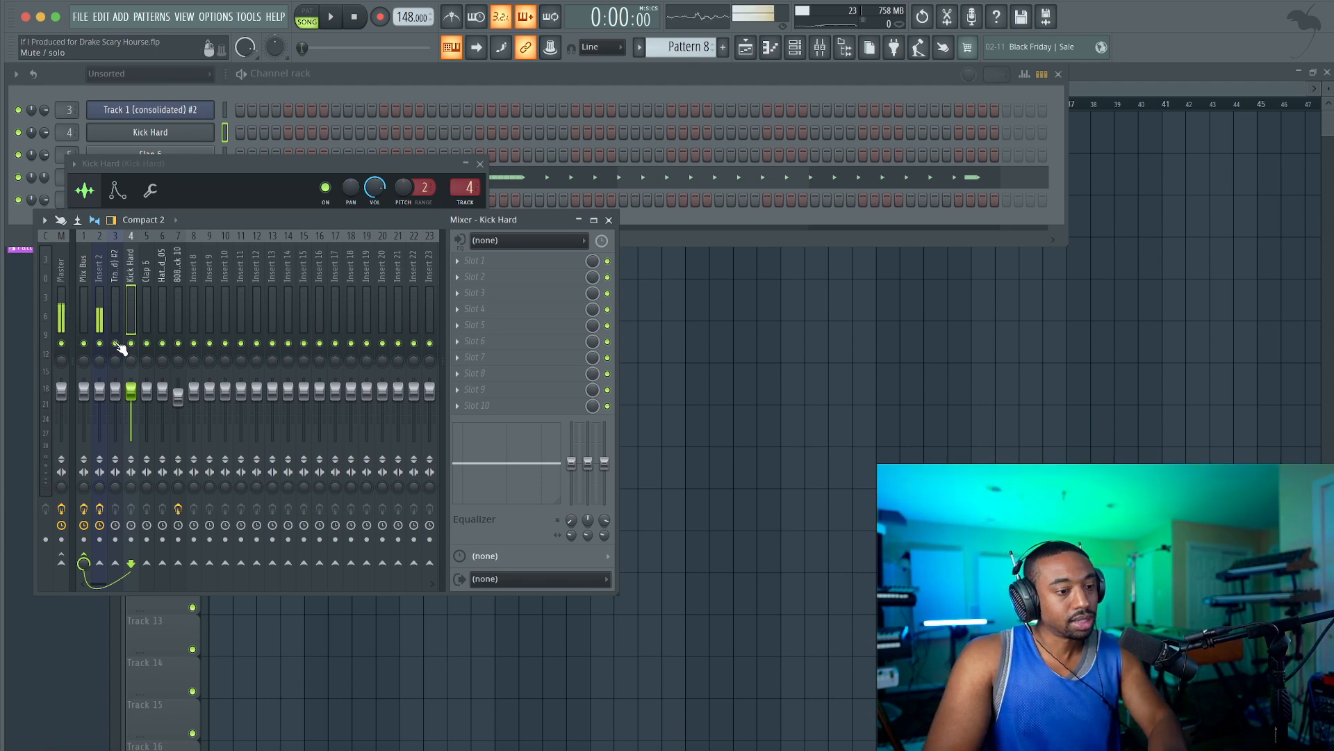
key(space)
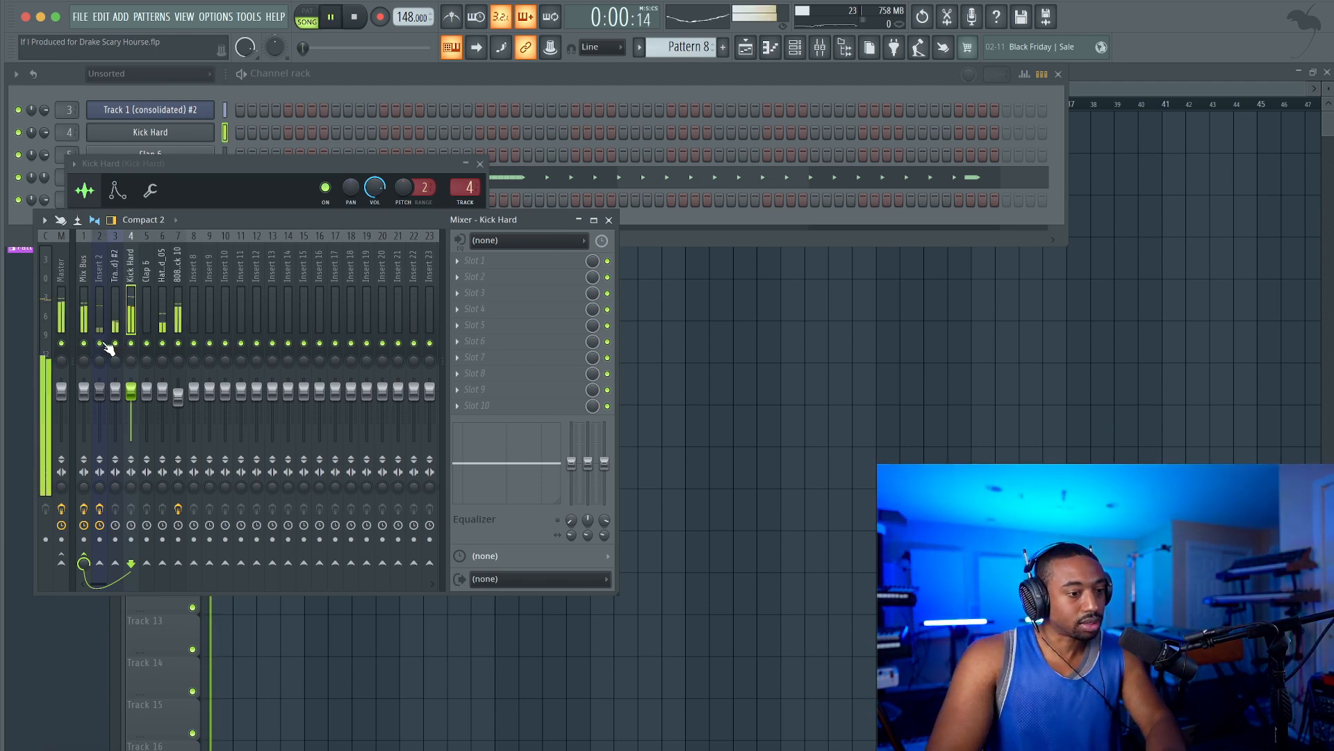
click(479, 273)
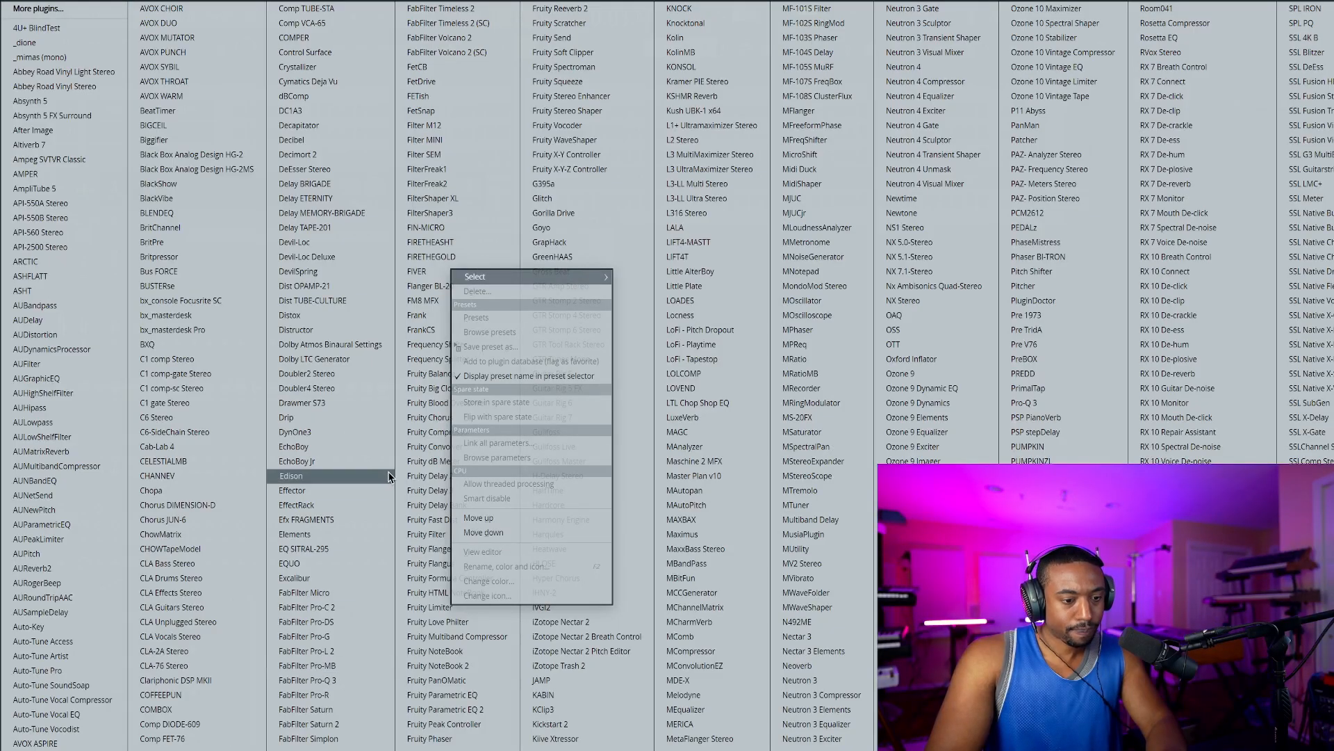
click(471, 706)
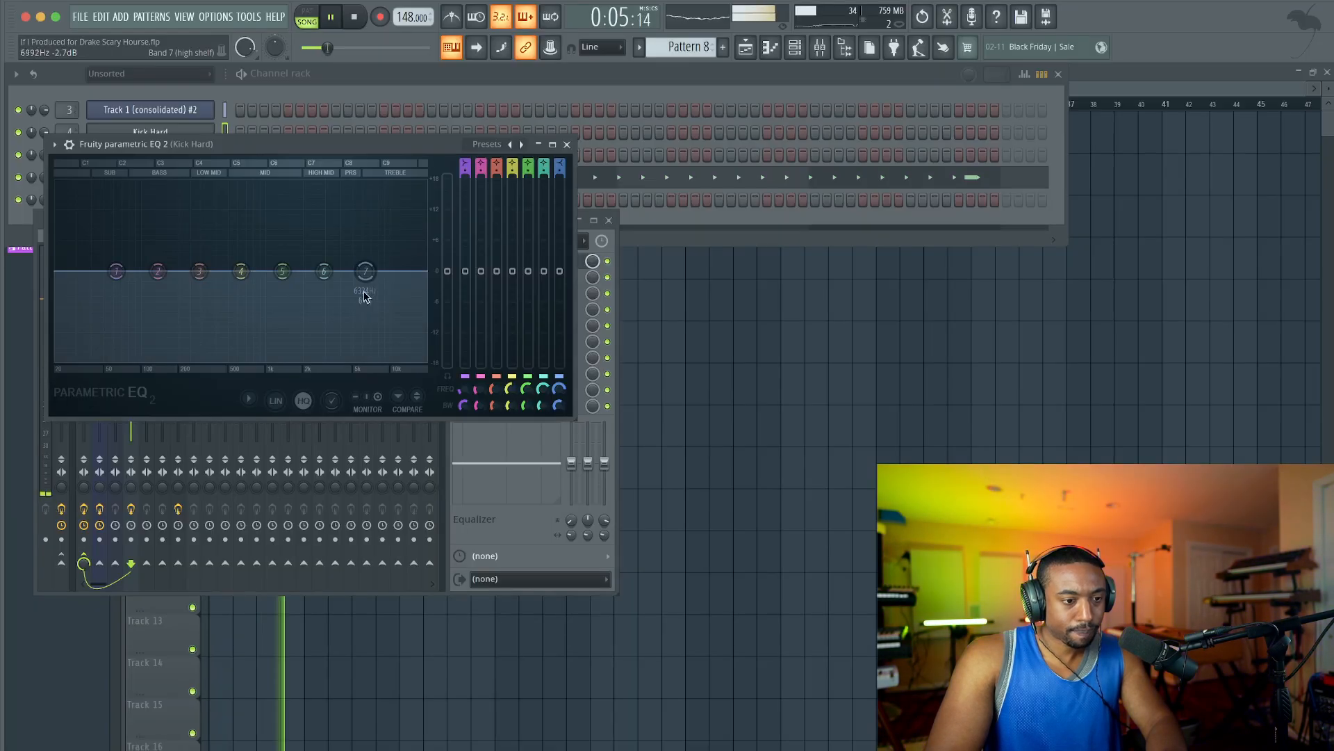
drag(320, 301, 215, 316)
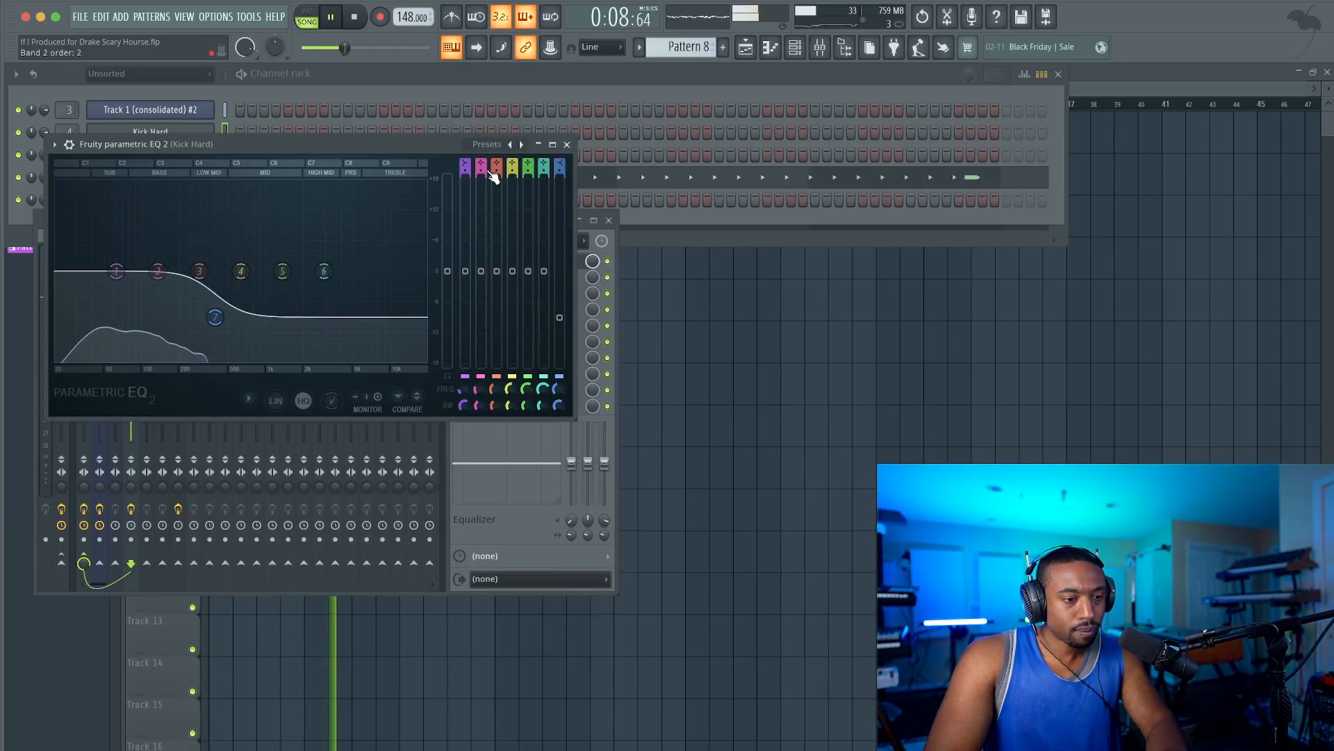
click(567, 145)
right_click(743, 373)
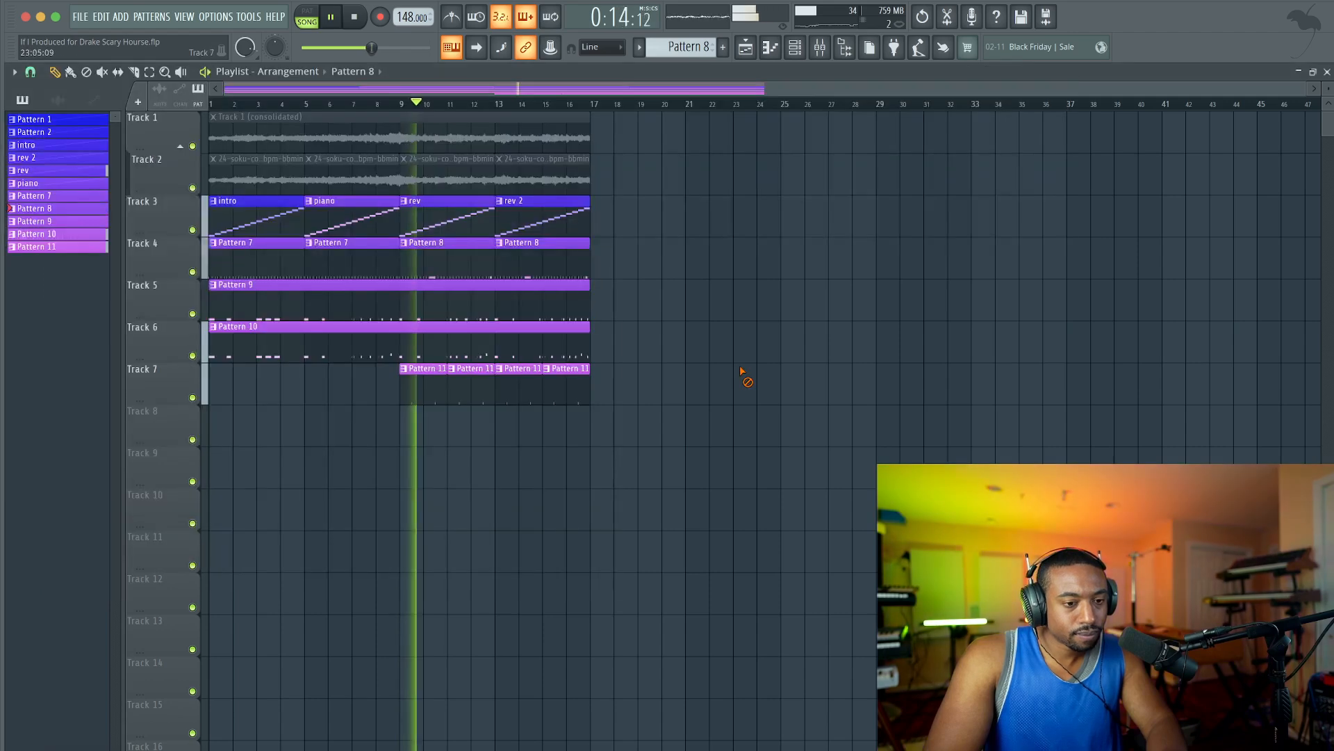
Switch to Pattern 9 in the channel rack, check the Hat_Closed_05 sampler settings, and close both windows.
click(795, 48)
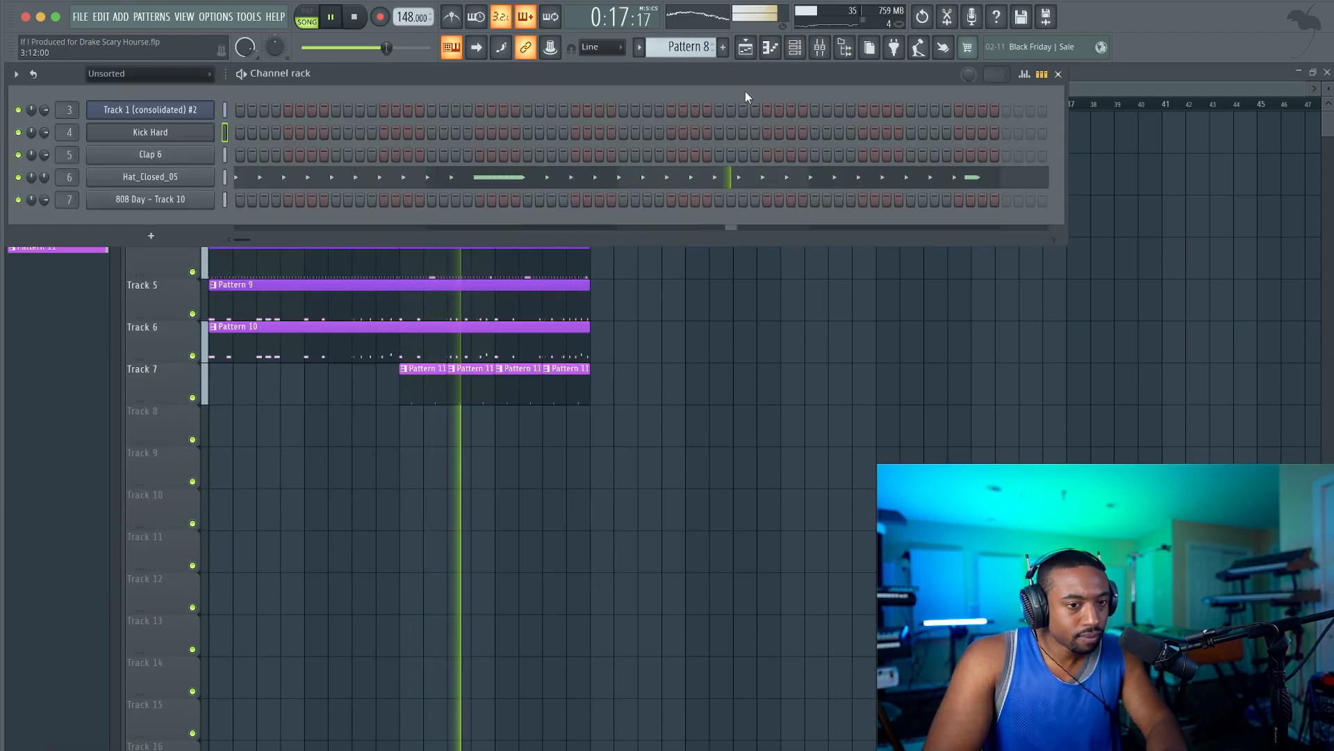
scroll(671, 50, down, 1)
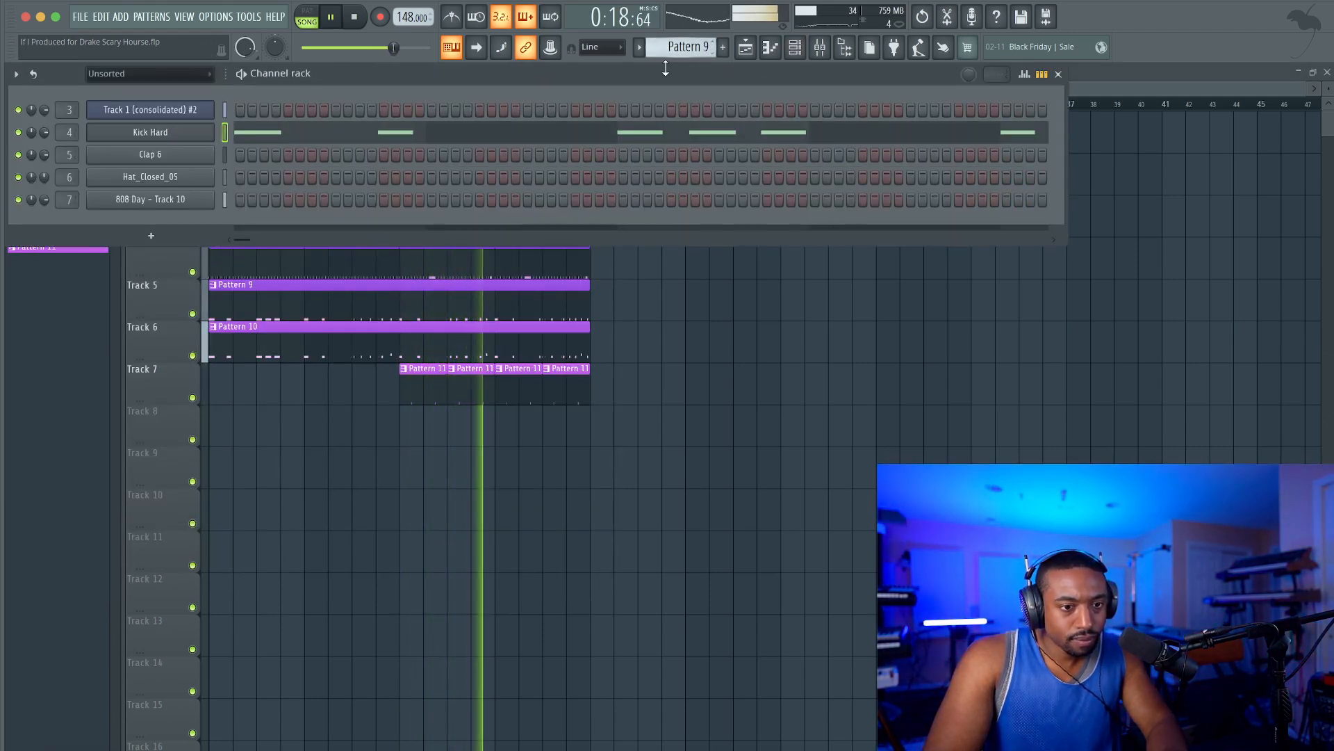
click(190, 182)
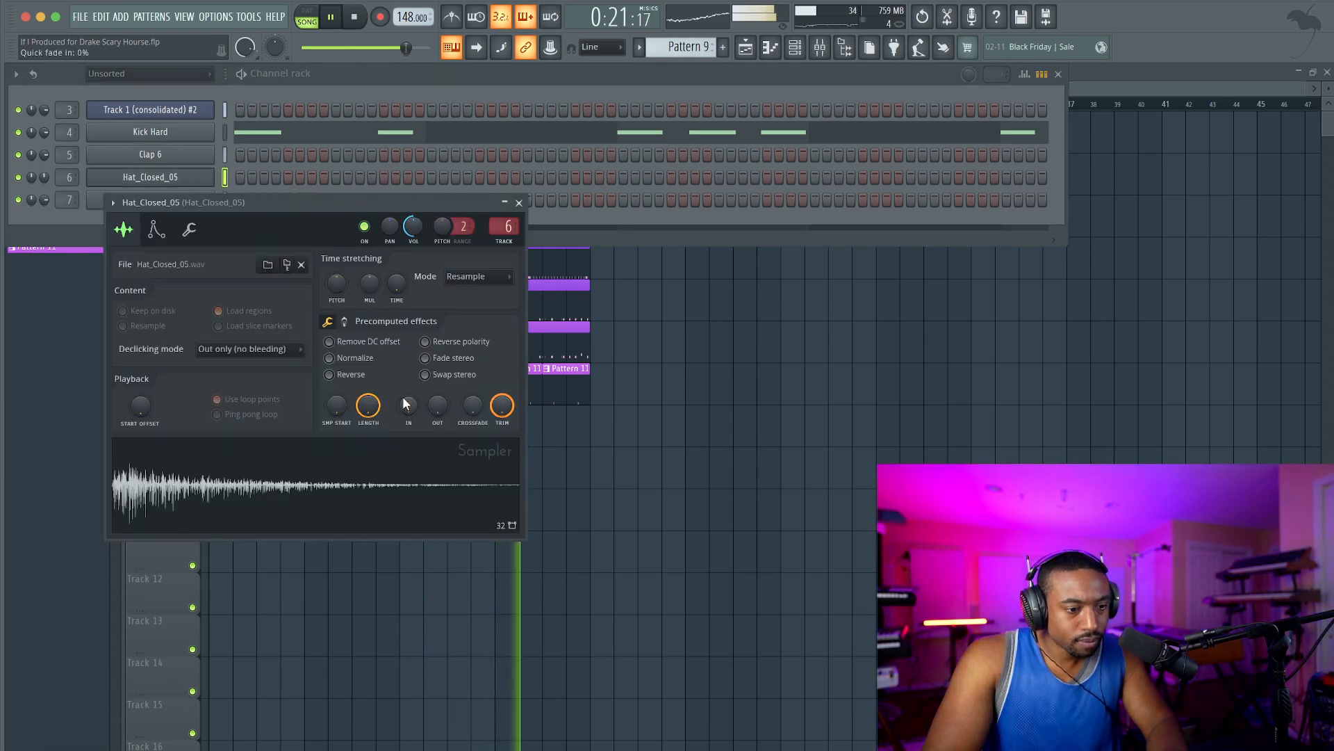
click(520, 203)
right_click(719, 380)
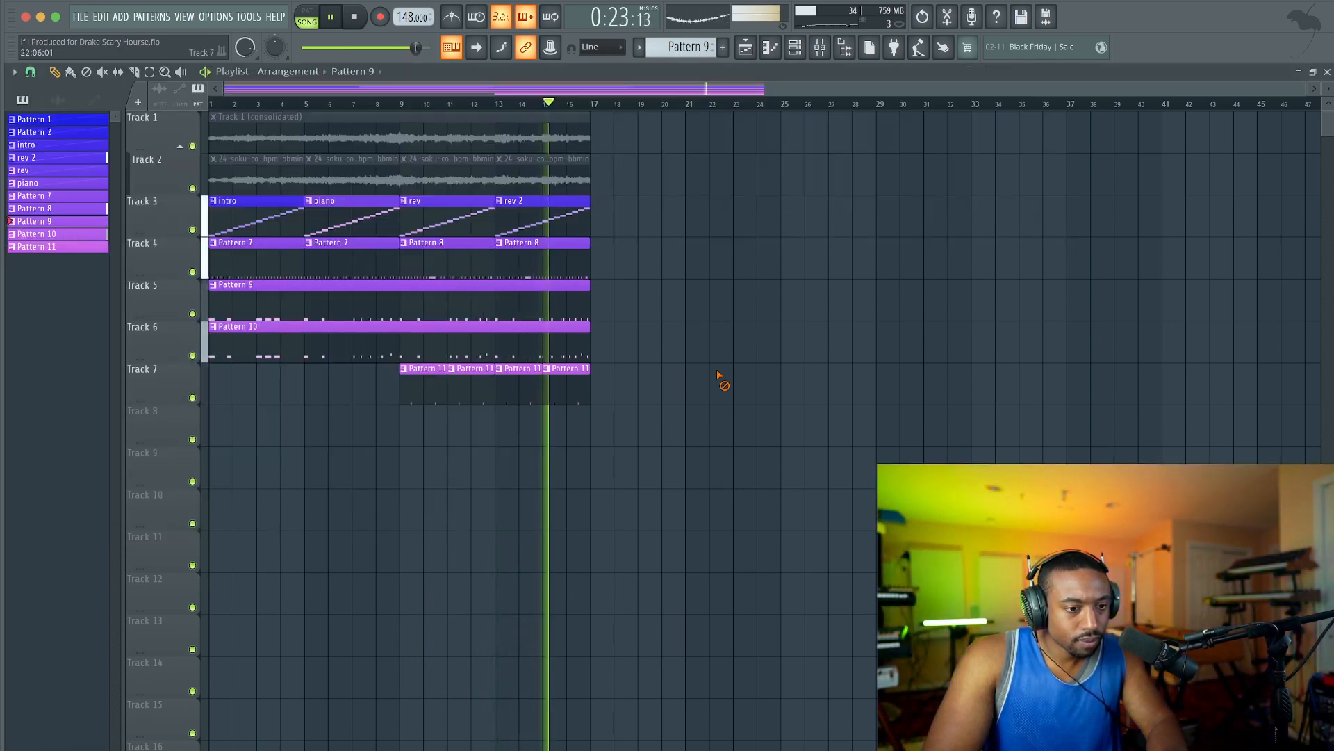
Copy the 16-bar block of pattern clips on Tracks 3 to 7 to bar 17, filling Track 7 with Pattern 11 up to bar 33.
drag(709, 386, 618, 208)
click(622, 417)
drag(767, 381, 615, 374)
Replace the copied intro and piano clips at bars 17 and 21 on Track 3 with rev and rev 2.
right_click(655, 215)
right_click(754, 215)
drag(966, 208, 624, 216)
ctrl+click(629, 181)
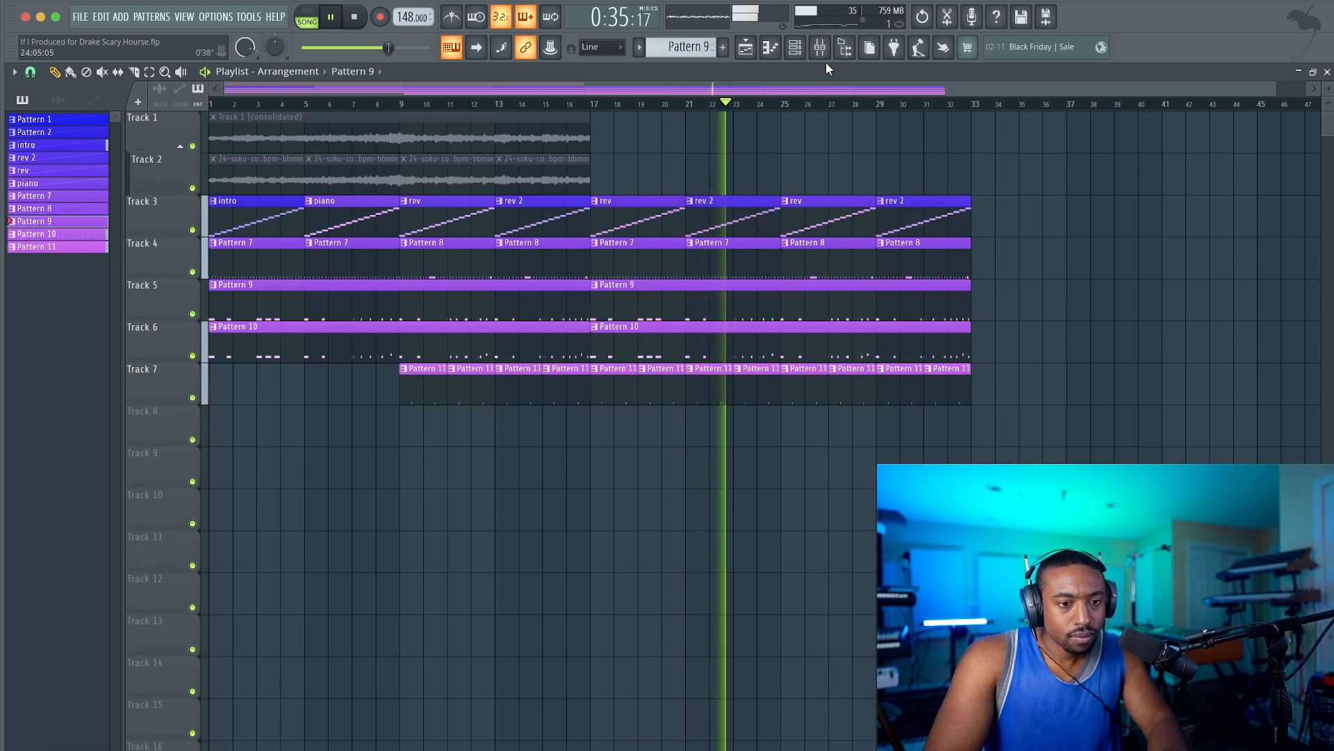
Add a new empty pattern with its default name and check the track levels in the mixer.
click(795, 48)
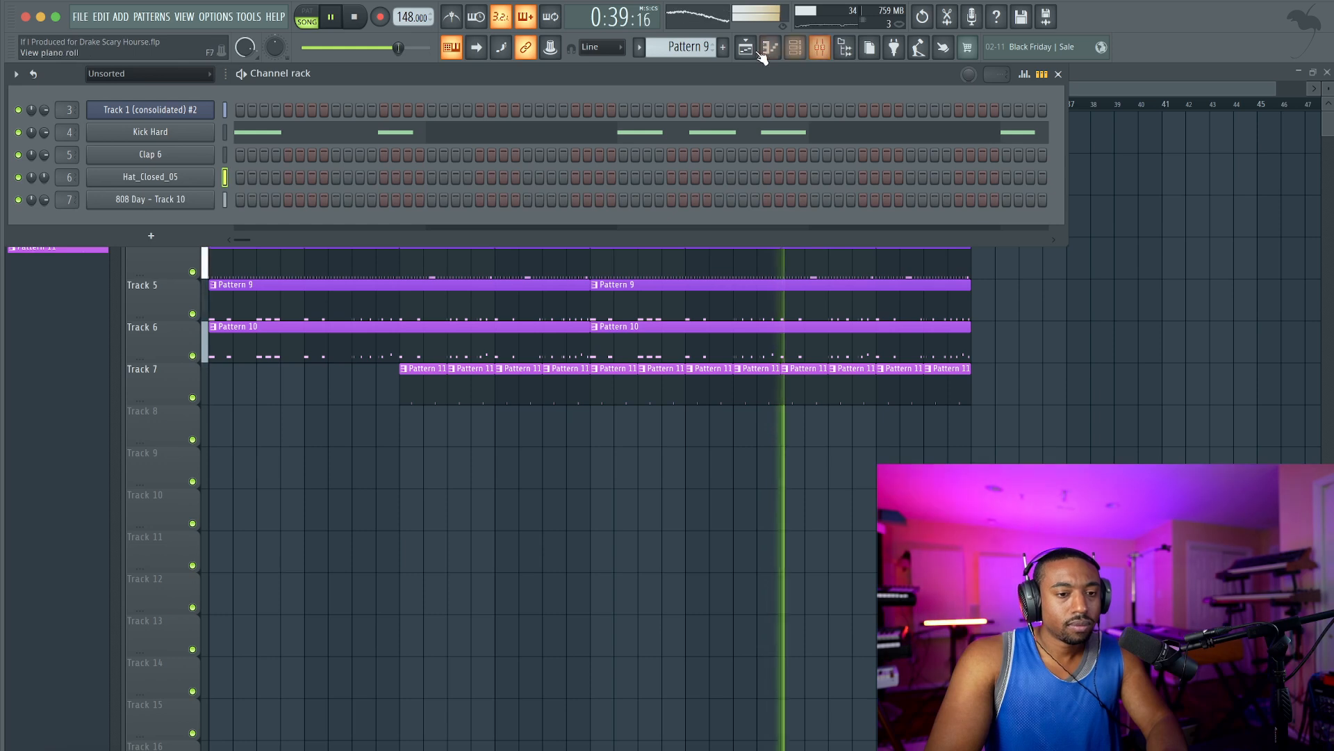
right_click(723, 48)
click(800, 59)
key(Return)
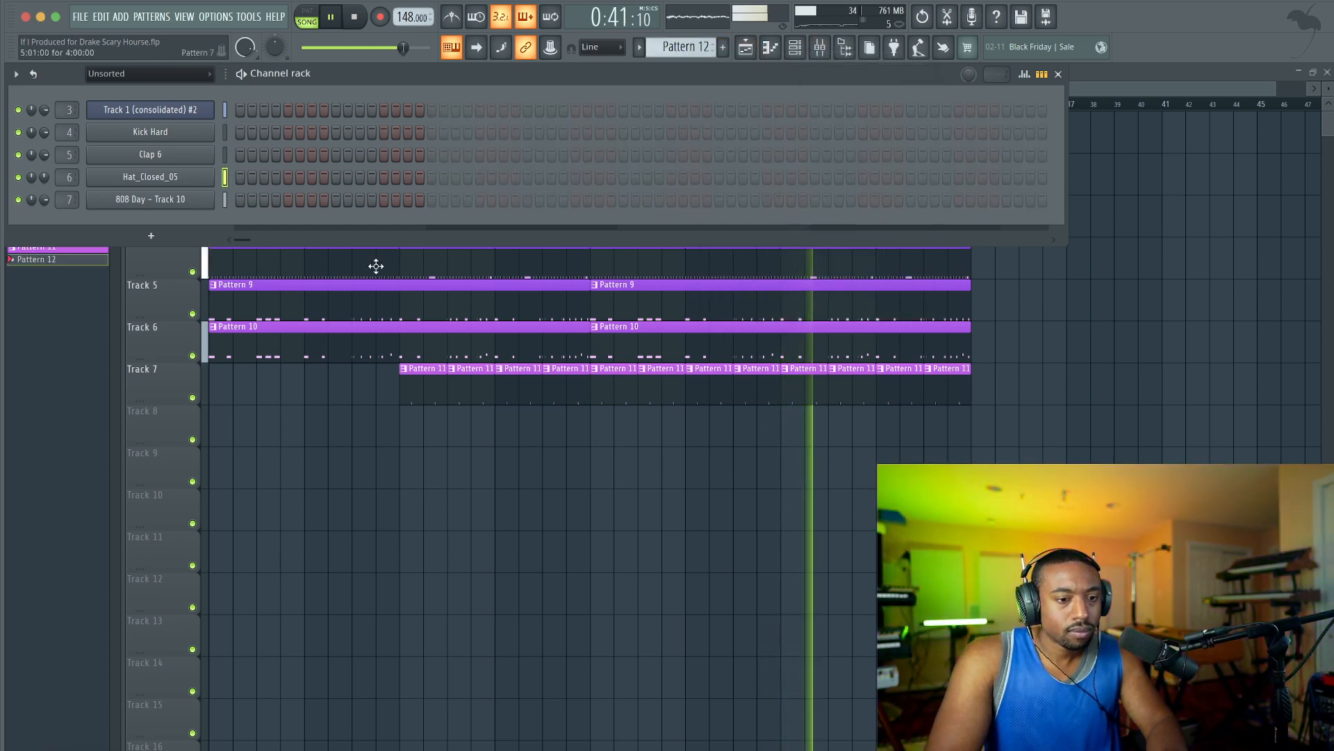
right_click(452, 472)
click(821, 48)
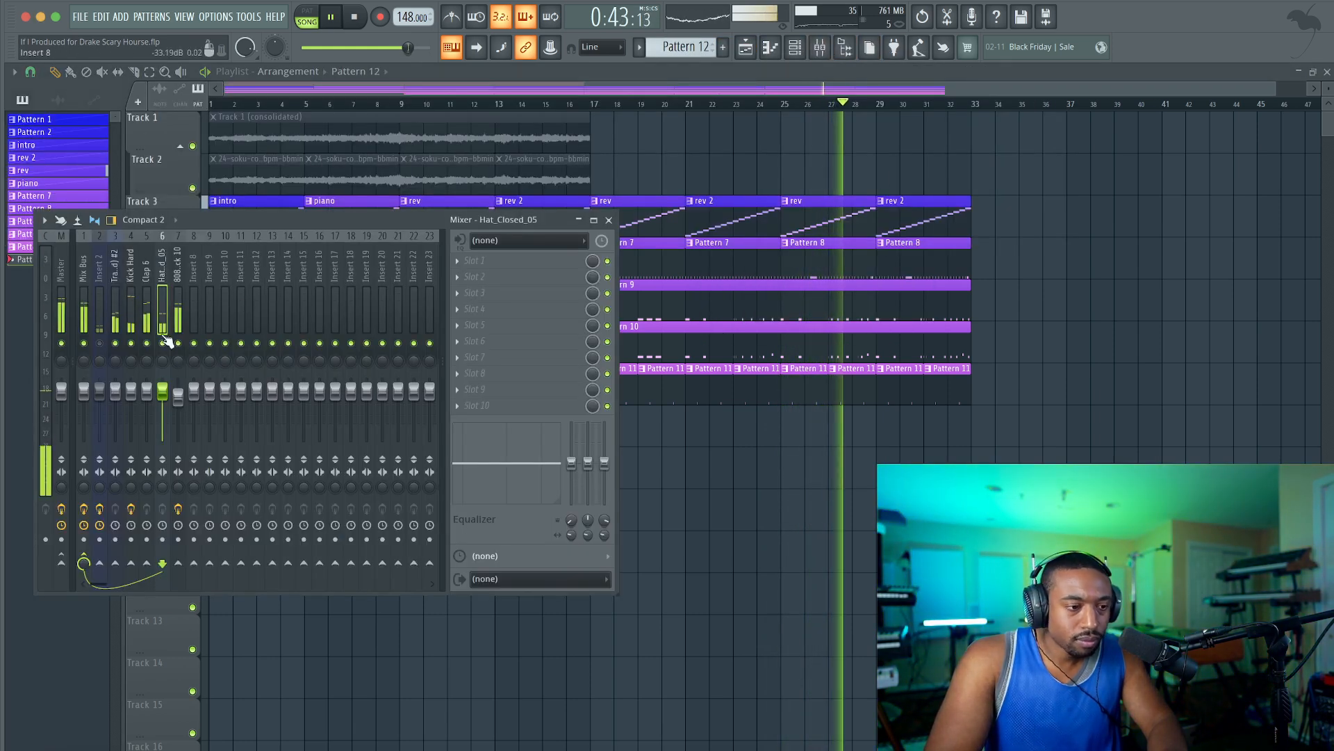
key(space)
right_click(775, 469)
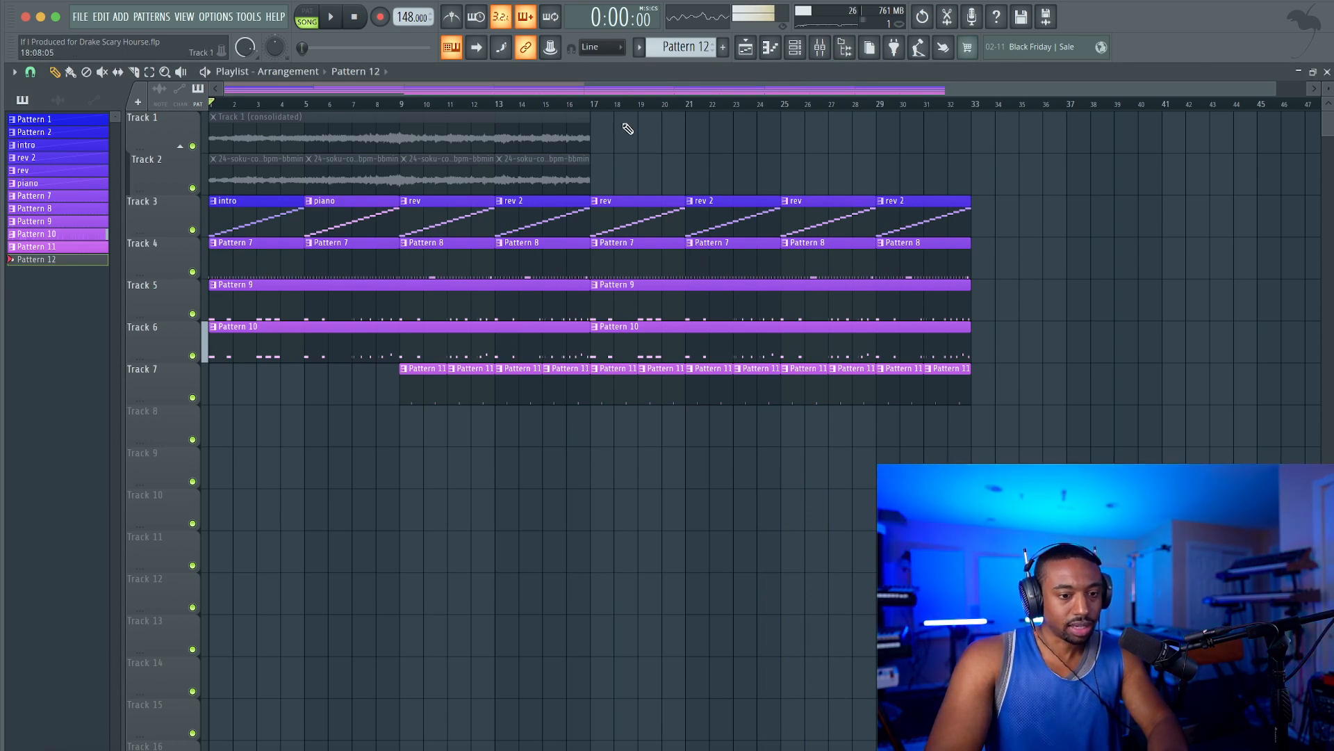
Make the Pattern 10 clip at bar 17 on Track 6 unique and open its 808 notes in the piano roll.
right_click(594, 326)
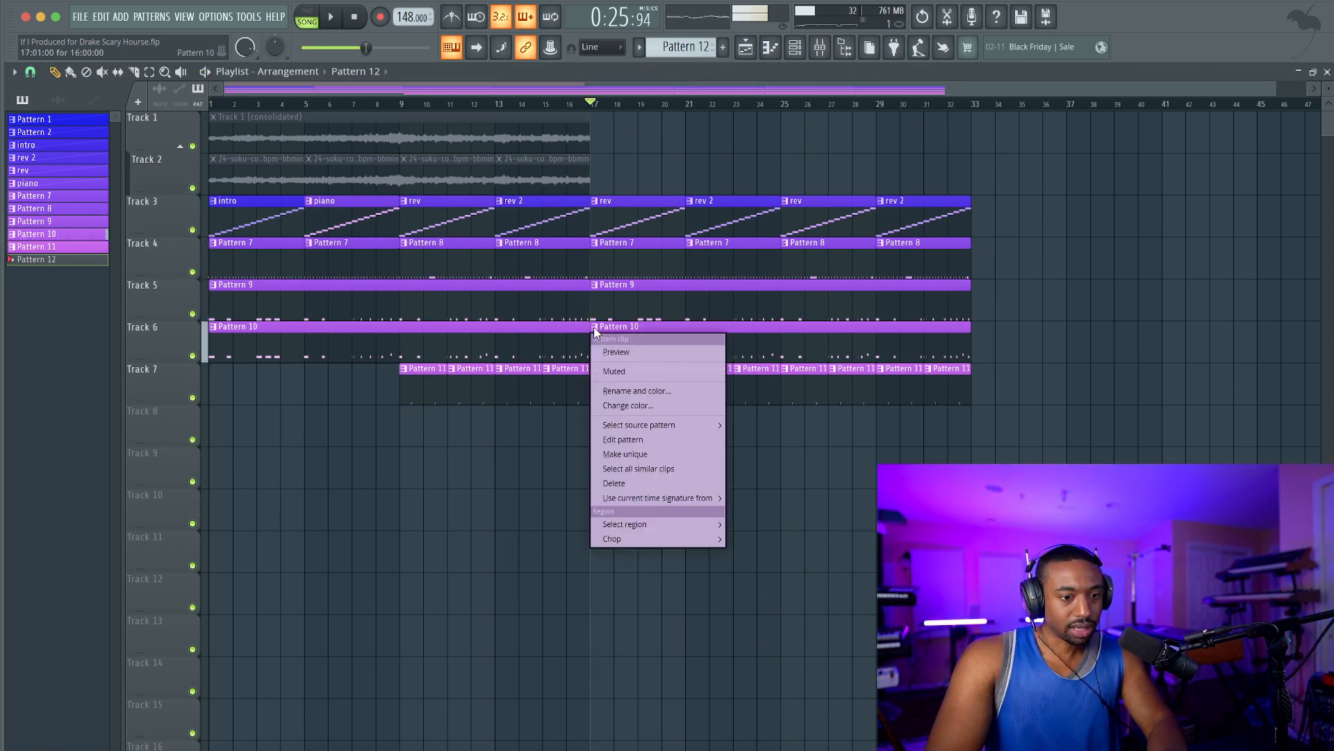
click(642, 454)
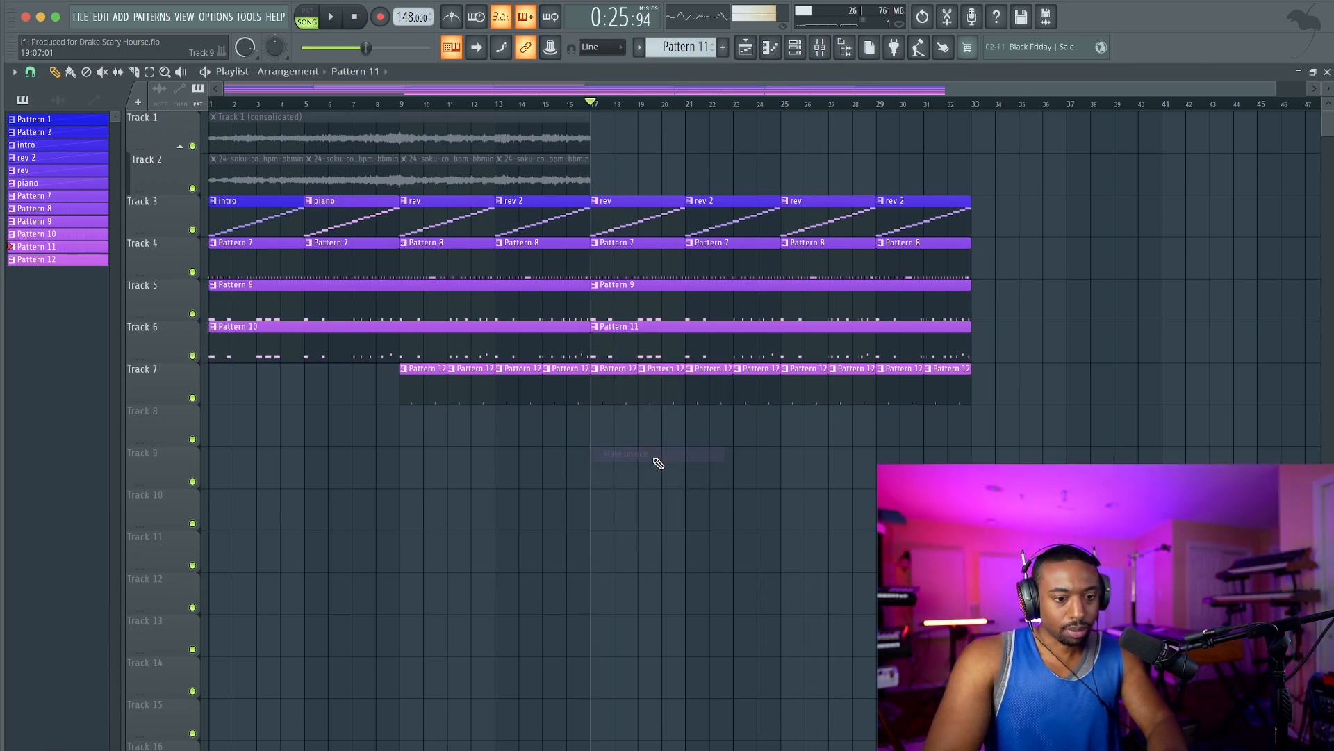
click(821, 49)
key(space)
right_click(733, 499)
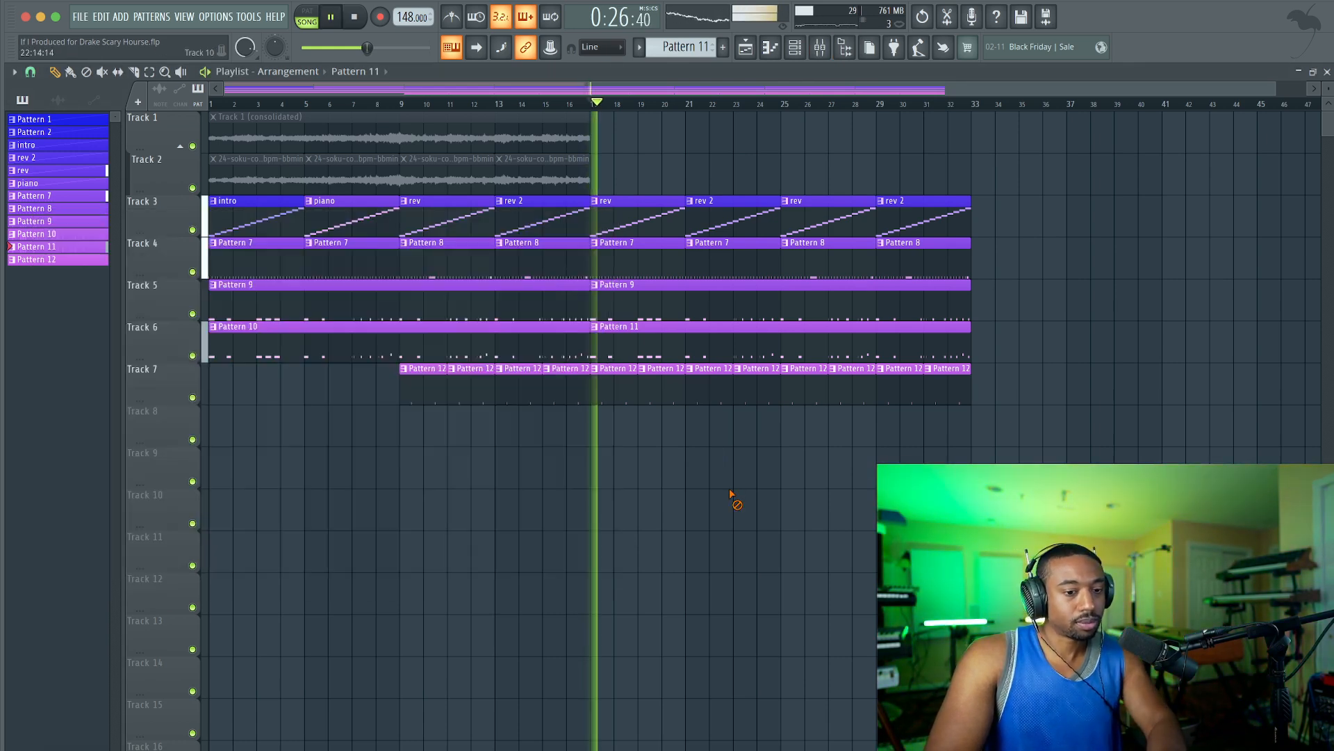
double_click(659, 336)
key(space)
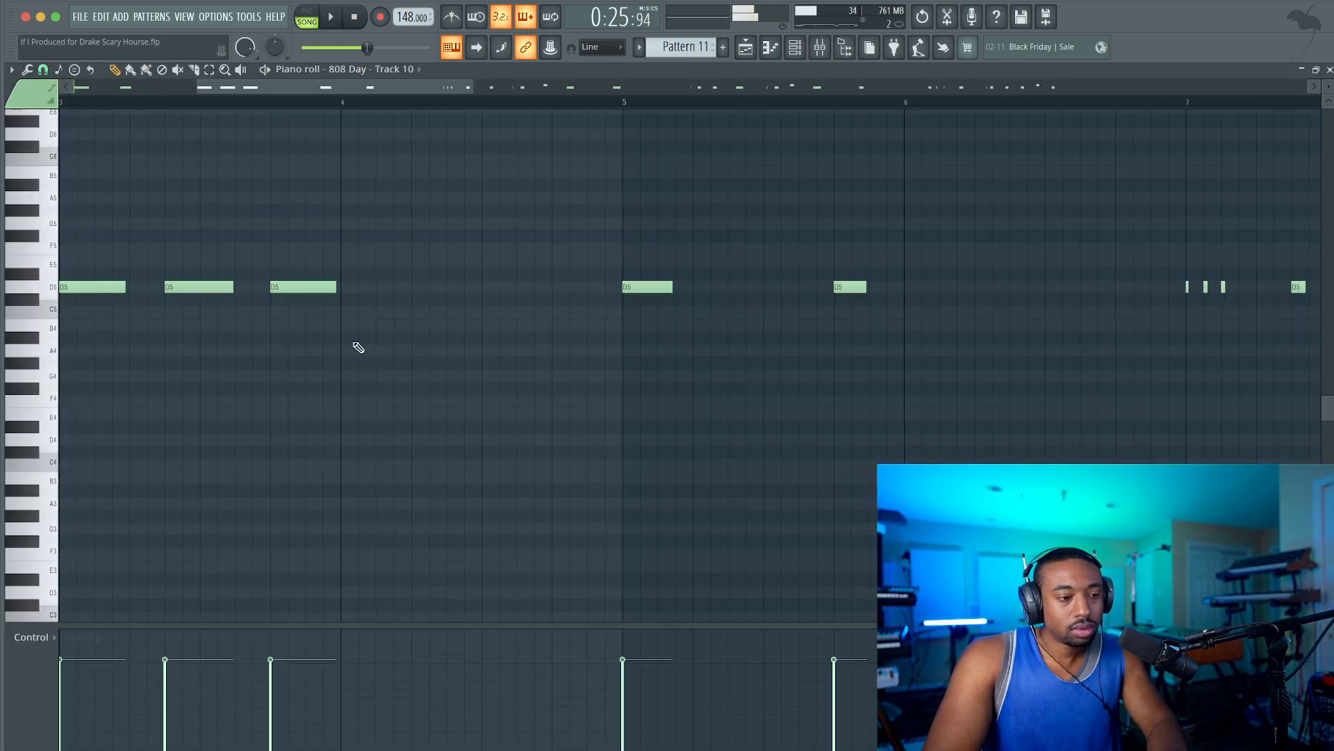
Add two short 808 notes, A#6 and F6, in bar 2 and transpose both down one octave.
scroll(149, 293, up, 5)
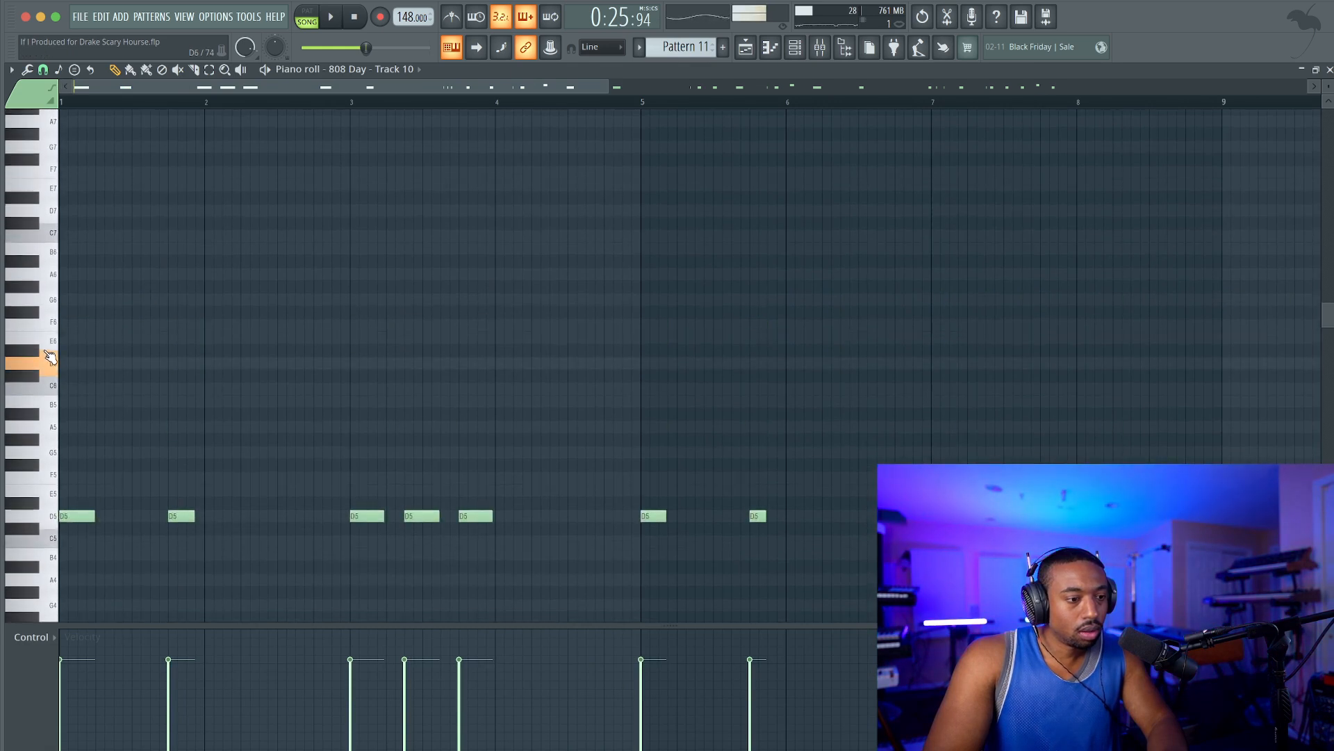
key(space)
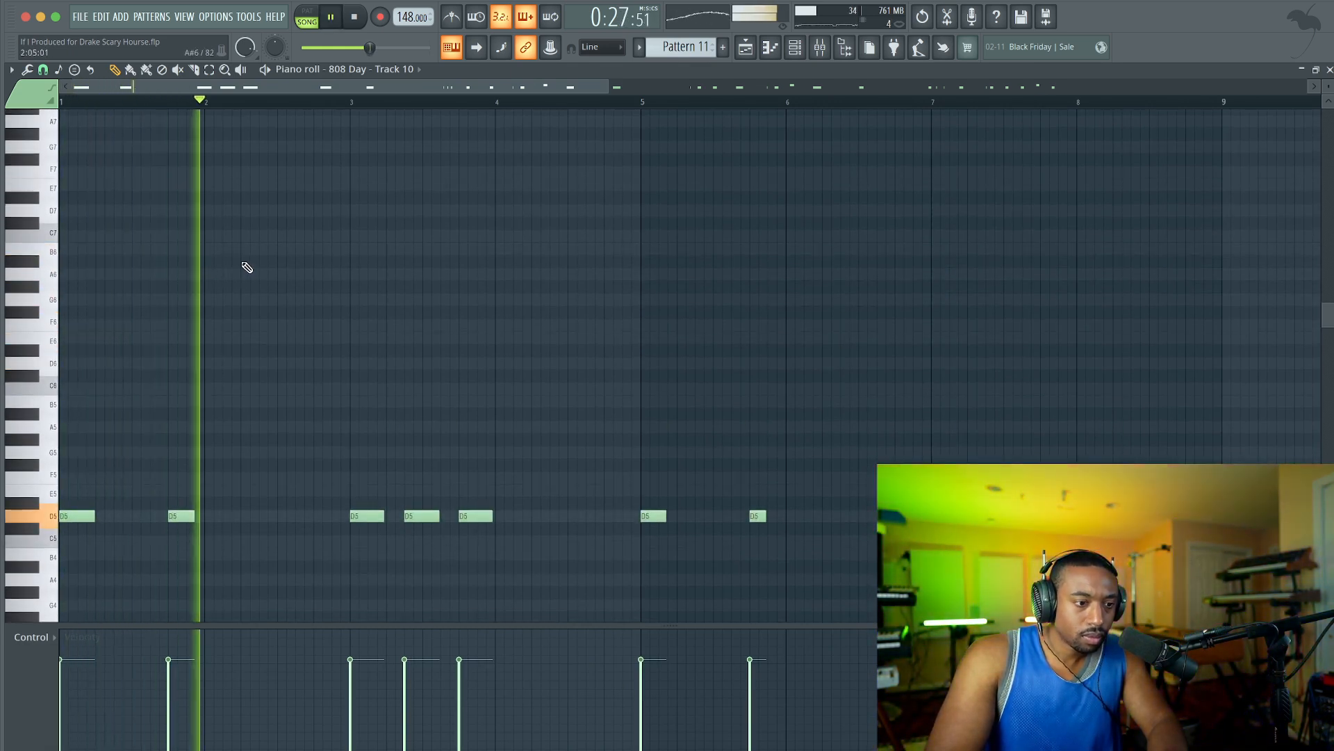
key(space)
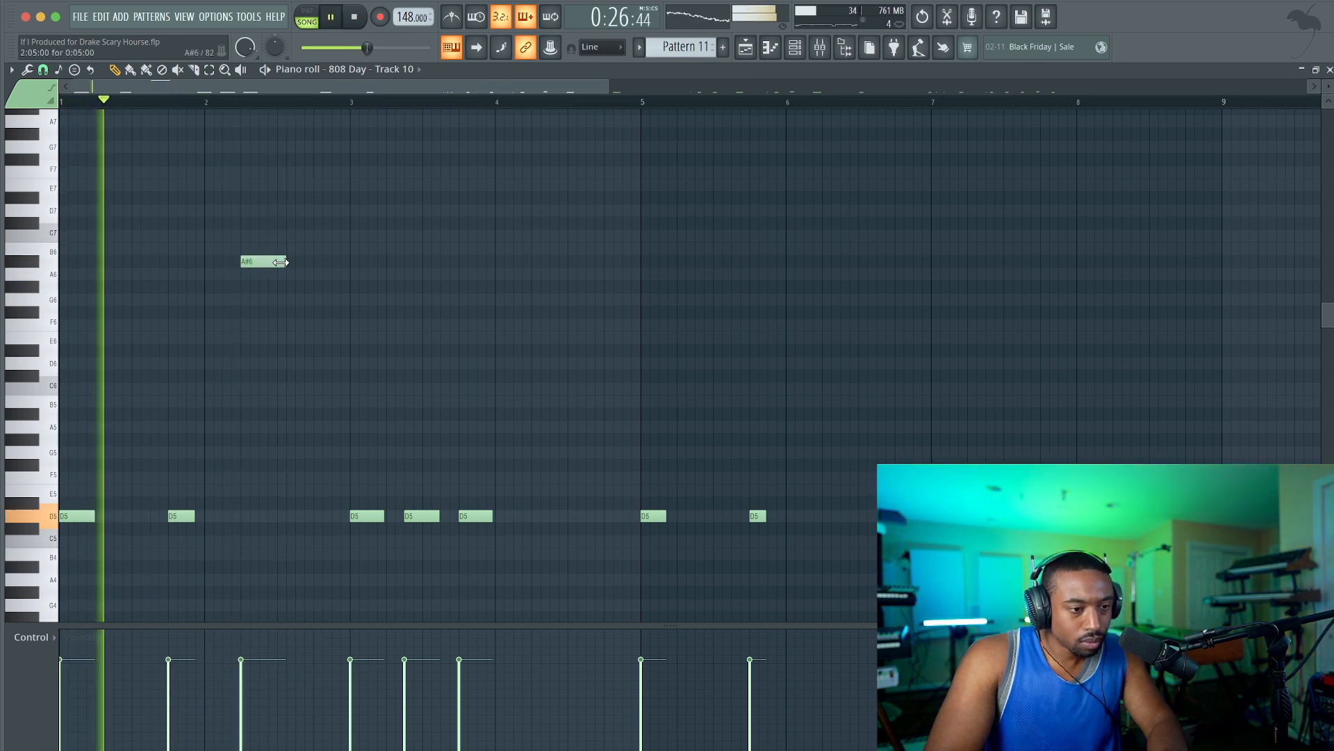
drag(281, 262, 271, 262)
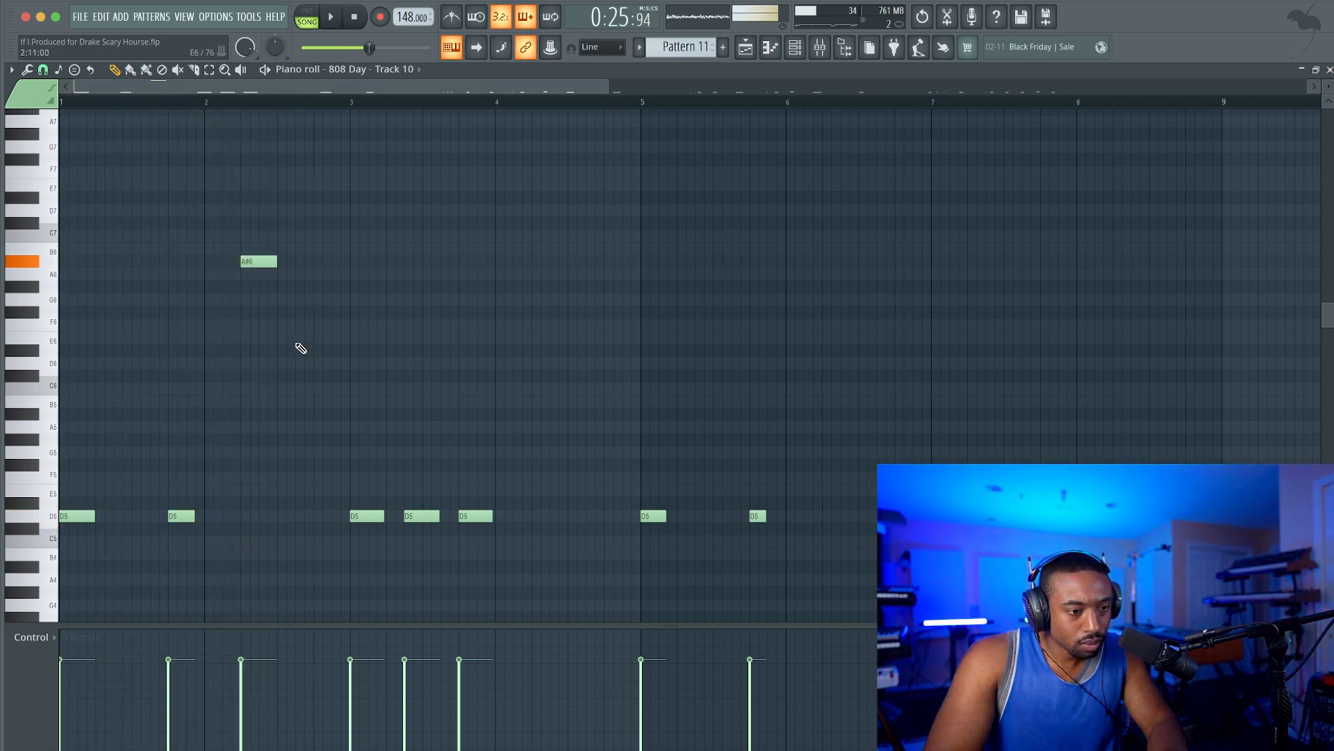
drag(322, 336, 258, 251)
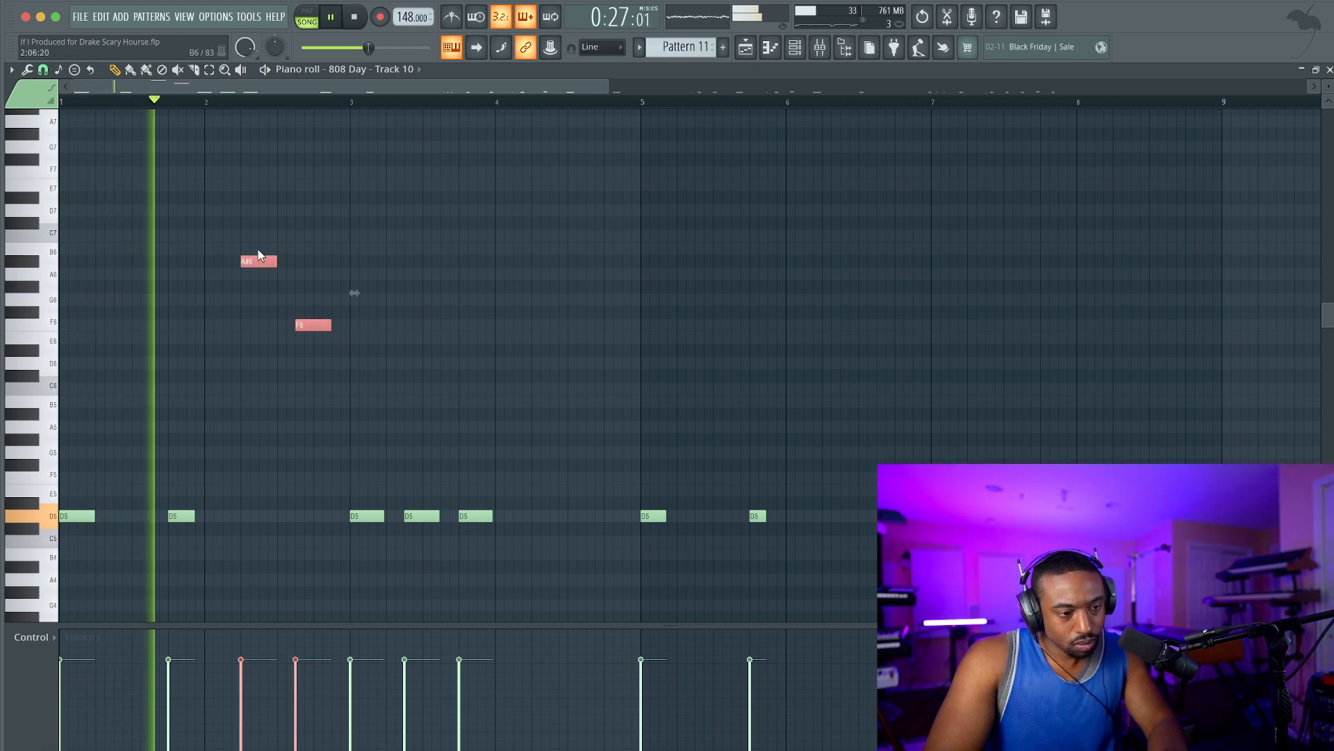
key(super+Down)
super+click(357, 374)
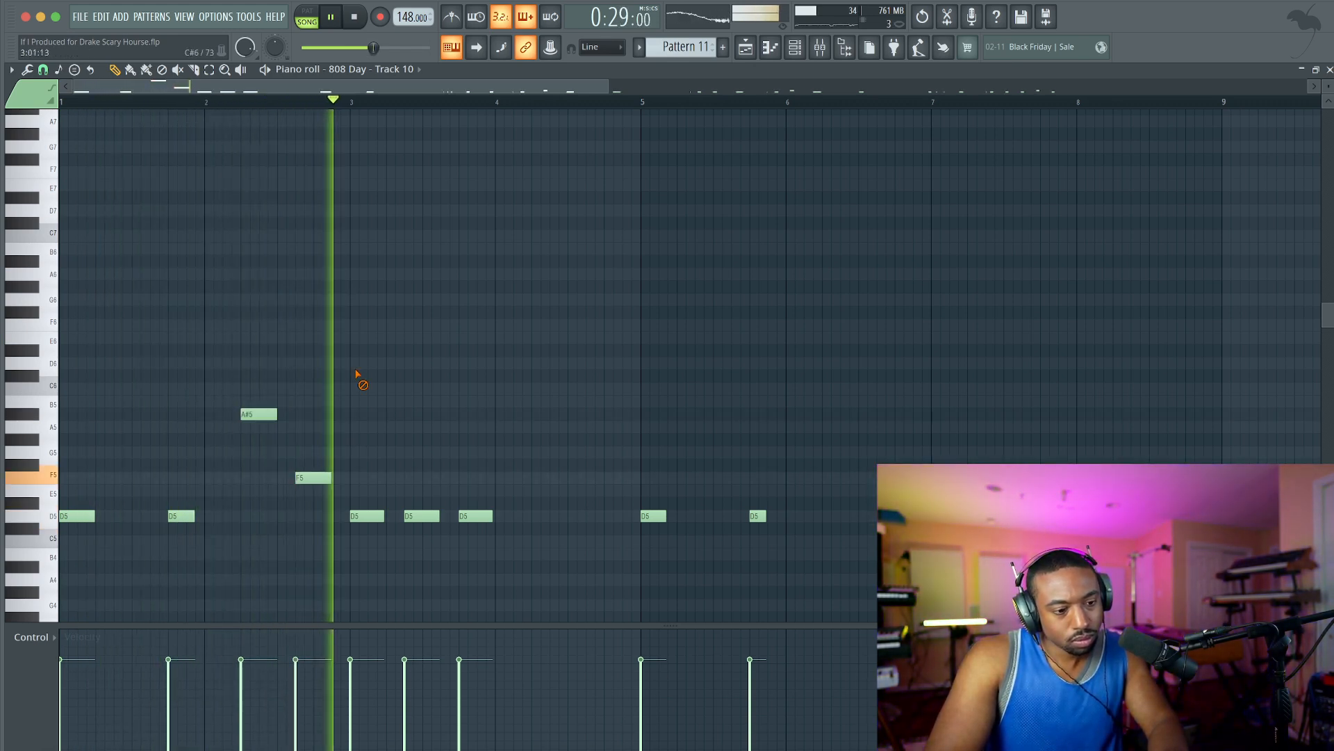
Add a D5 note at the end of bar 4, chop it into a fast roll, and ramp its velocities upward into bar 5.
click(606, 518)
key(alt+u)
key(Return)
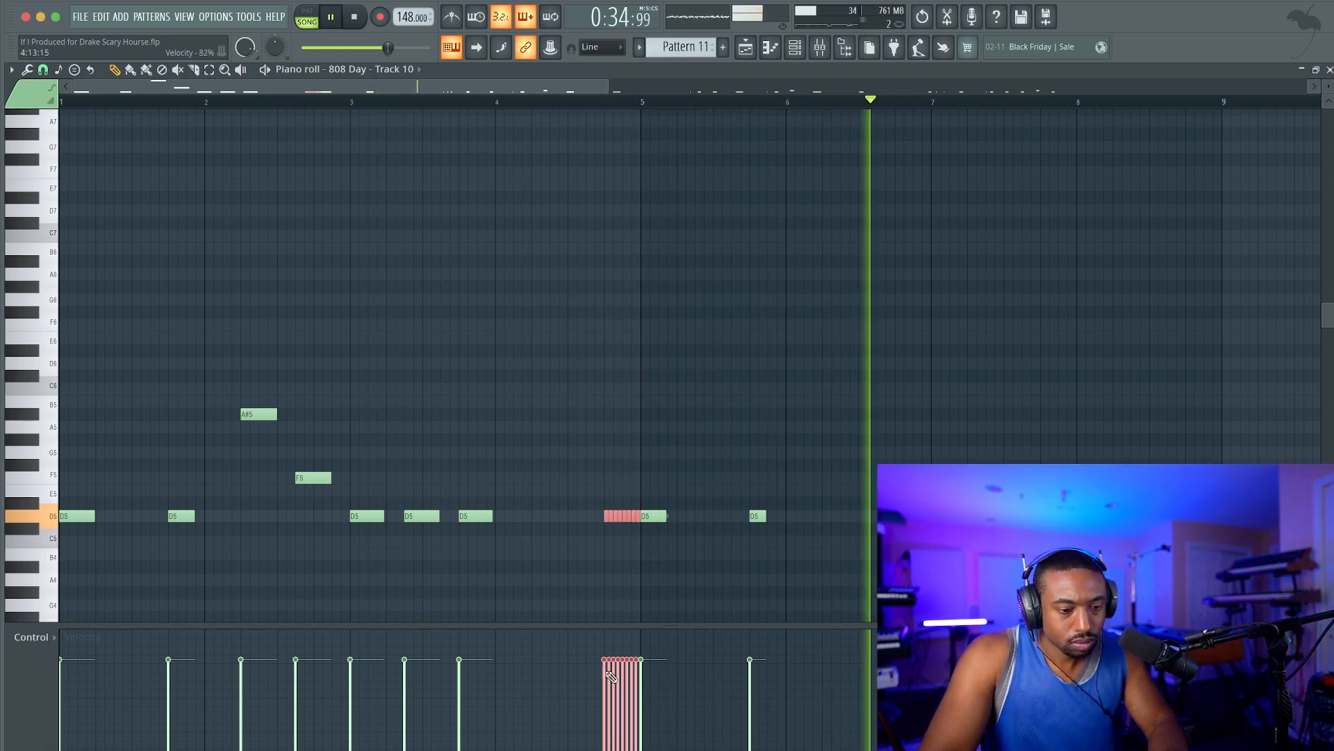
scroll(592, 720, down, 3)
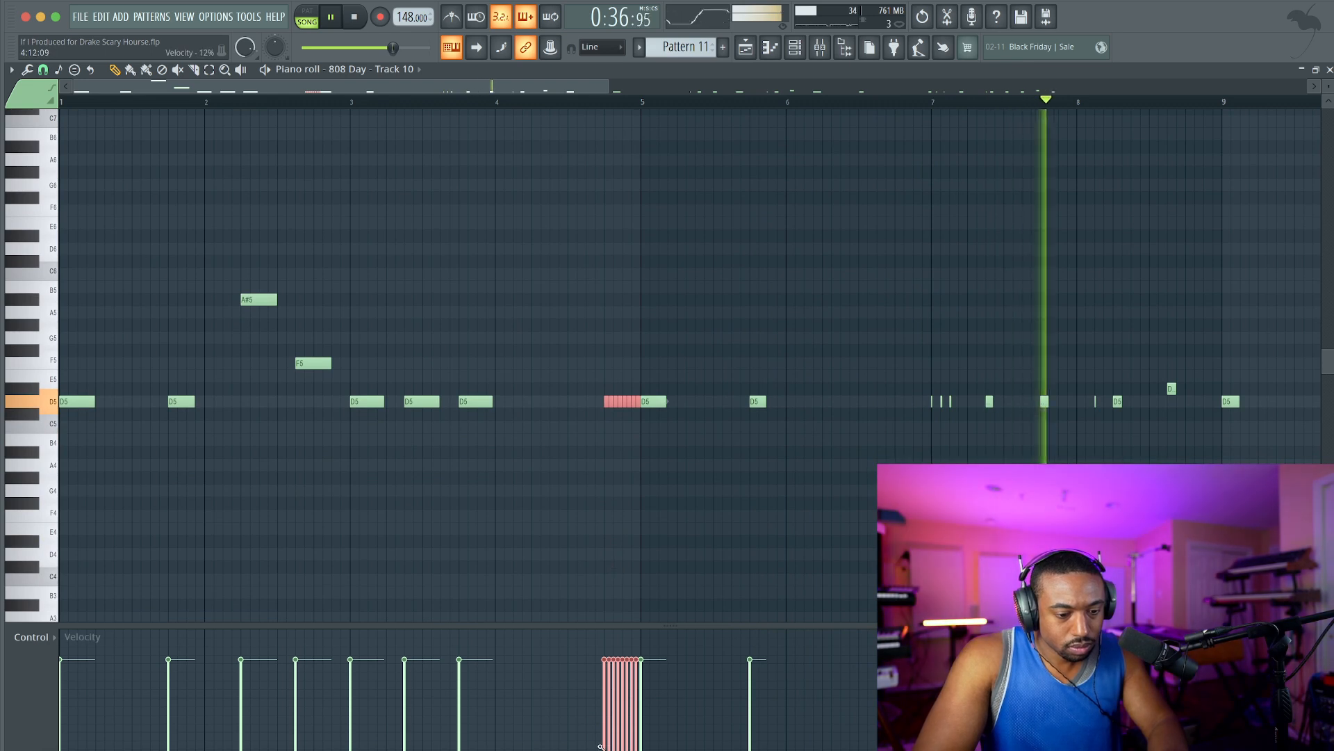
key(space)
click(521, 102)
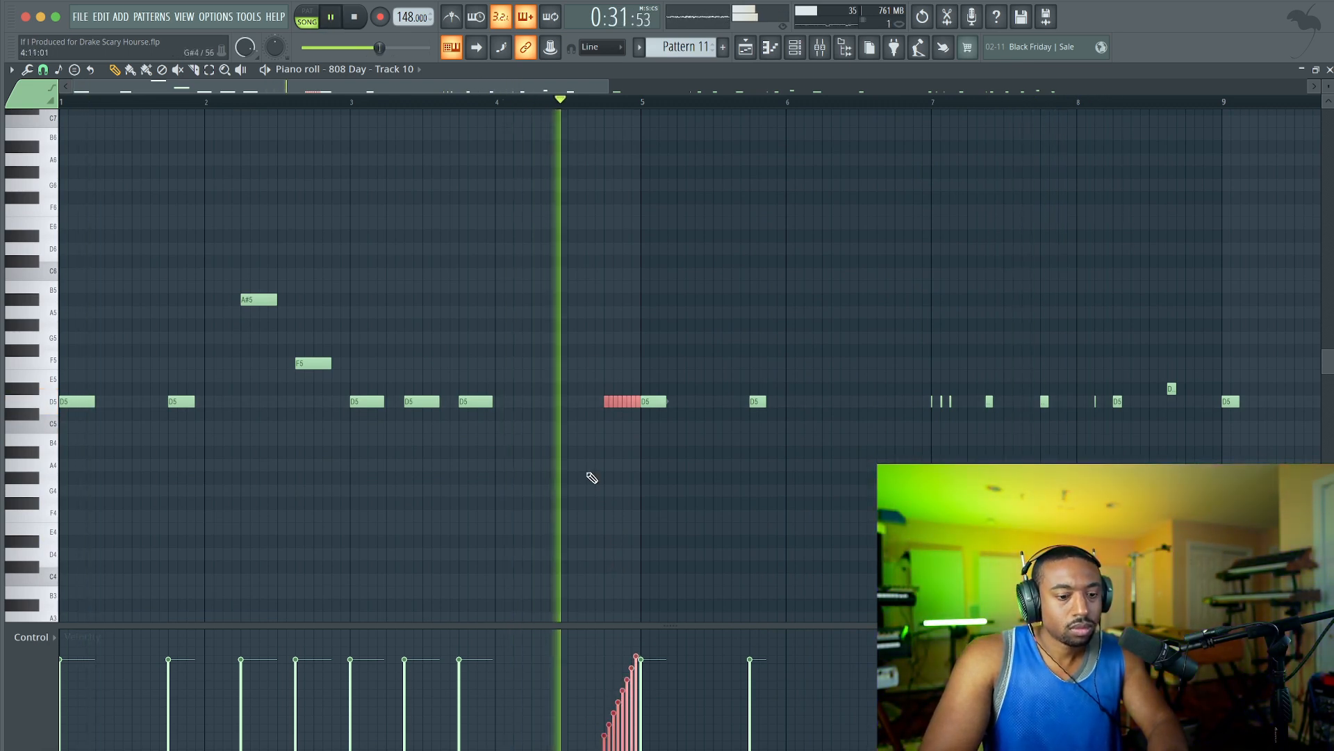
Add two short F5 notes and an A5 note in the second half of bar 6 and play back the passage.
scroll(571, 410, down, 2)
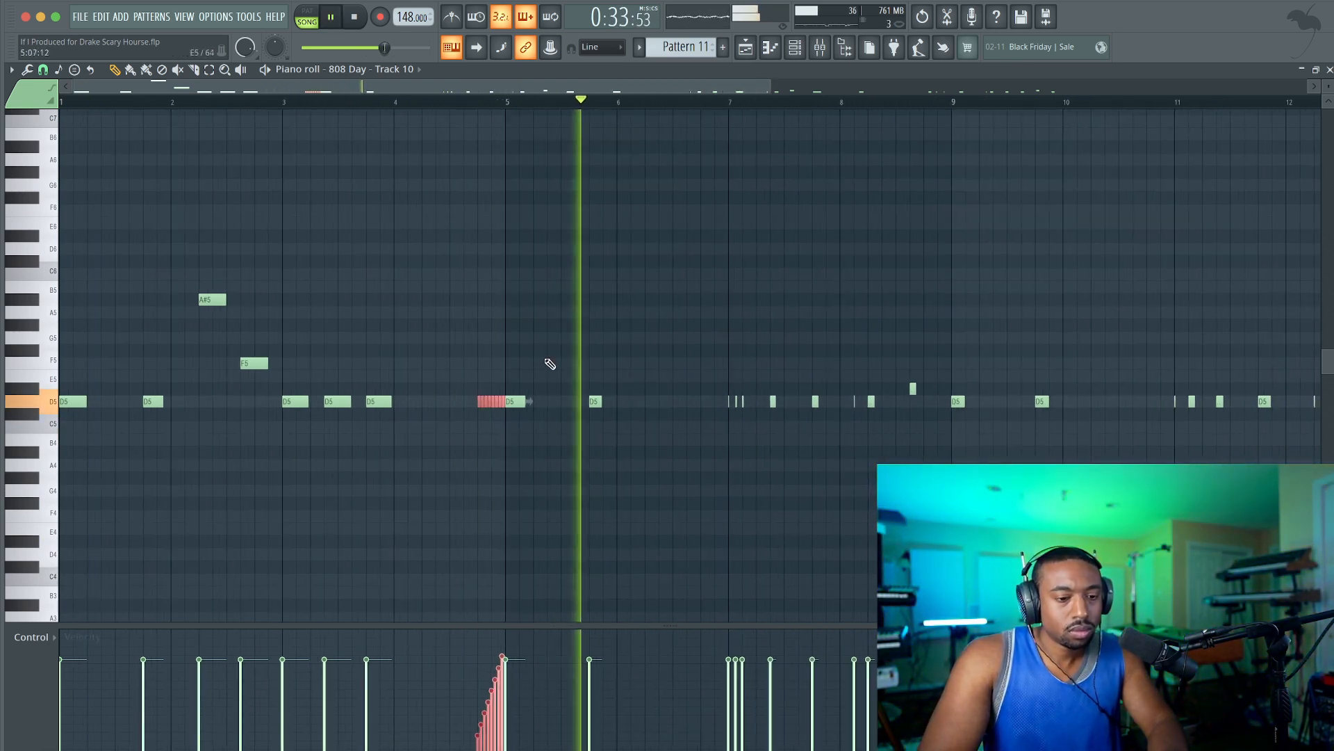
super+click(554, 319)
click(512, 102)
scroll(629, 320, up, 1)
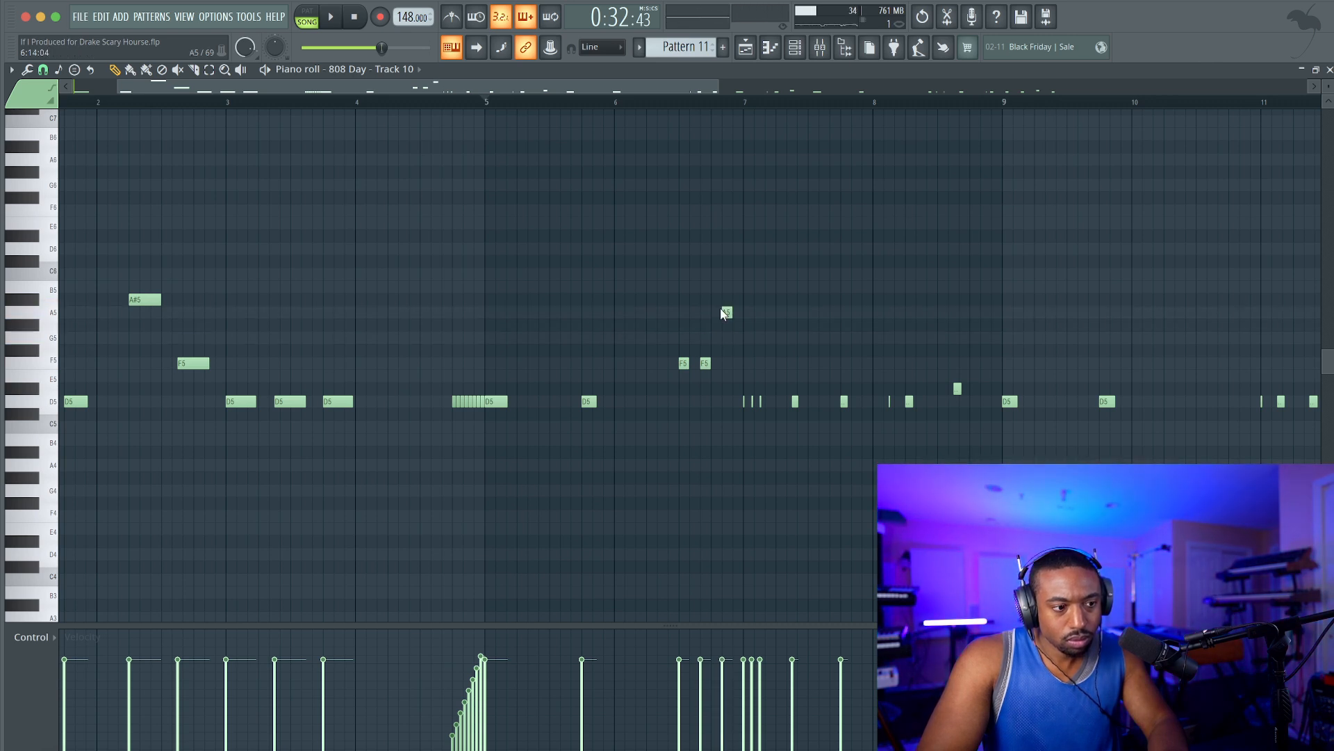
click(598, 102)
key(space)
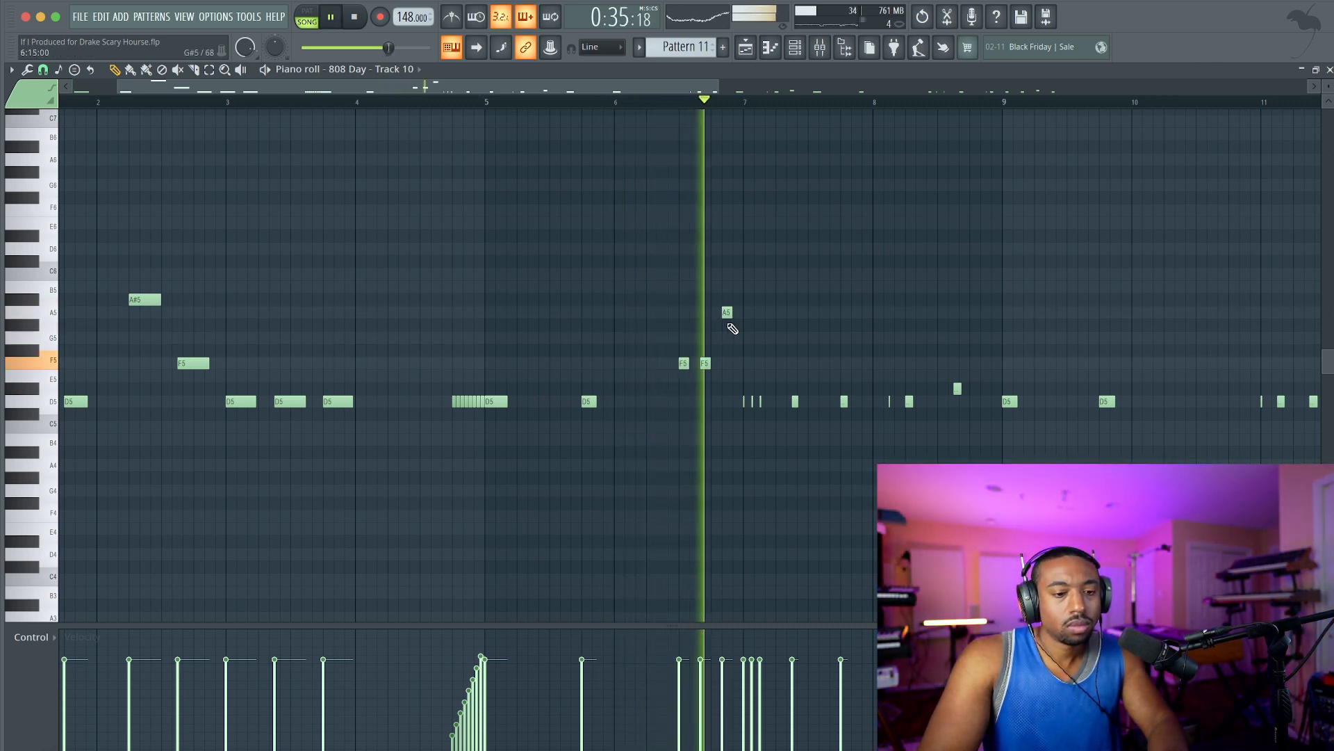
scroll(750, 326, down, 1)
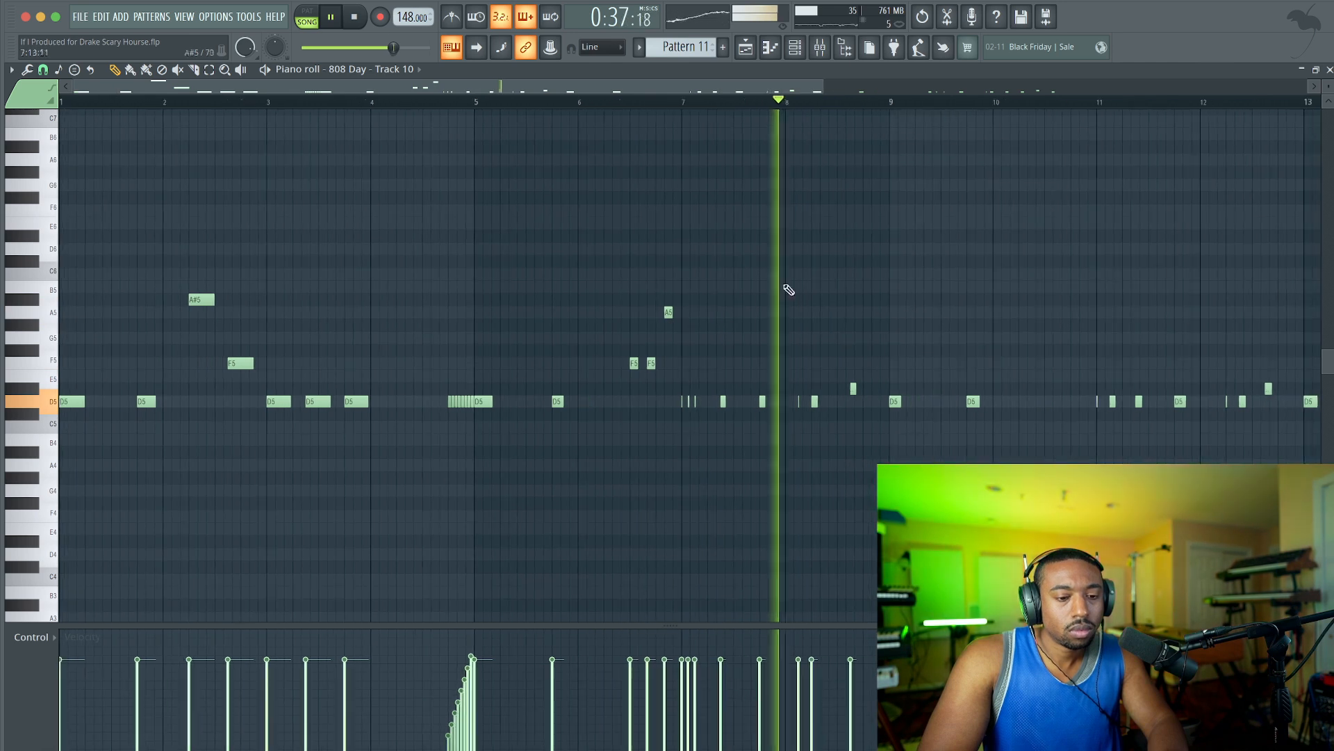
Add an F5 slide note at the end of bar 6 and lengthen the A5 note to the start of bar 7.
scroll(553, 342, up, 3)
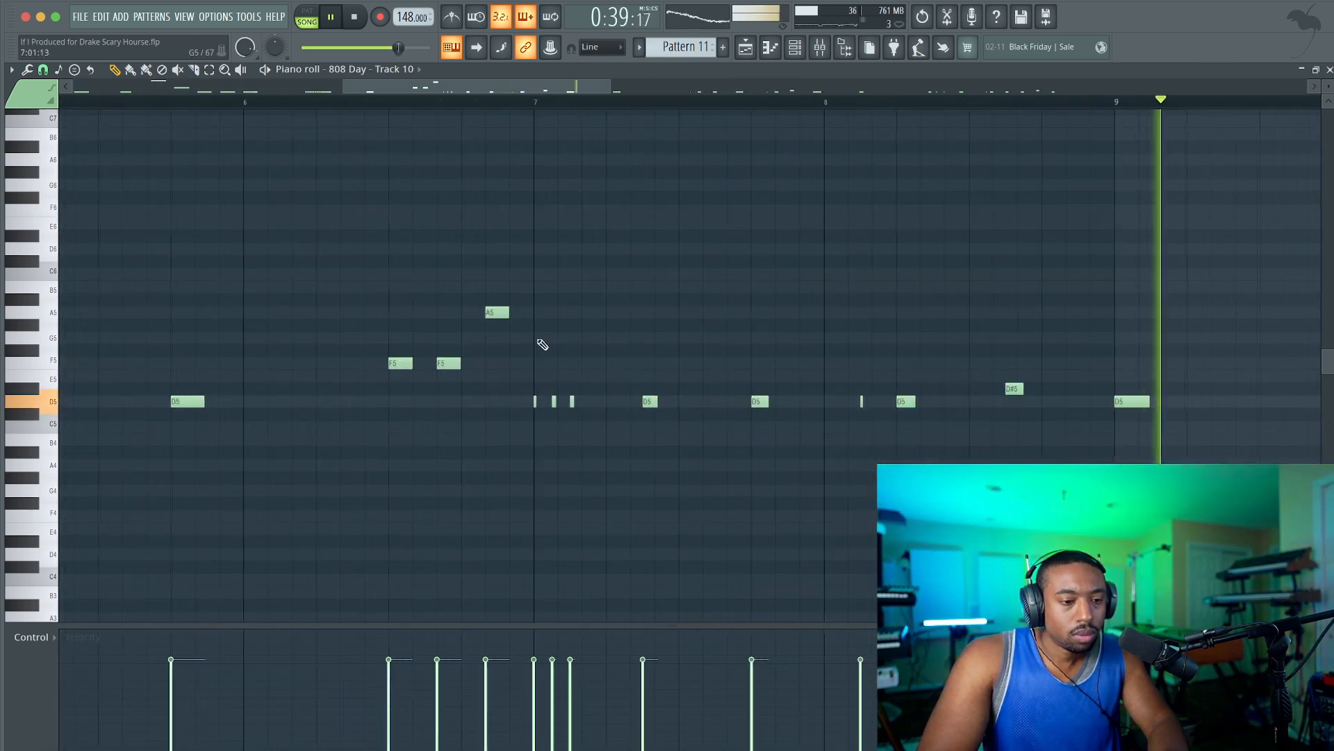
double_click(528, 362)
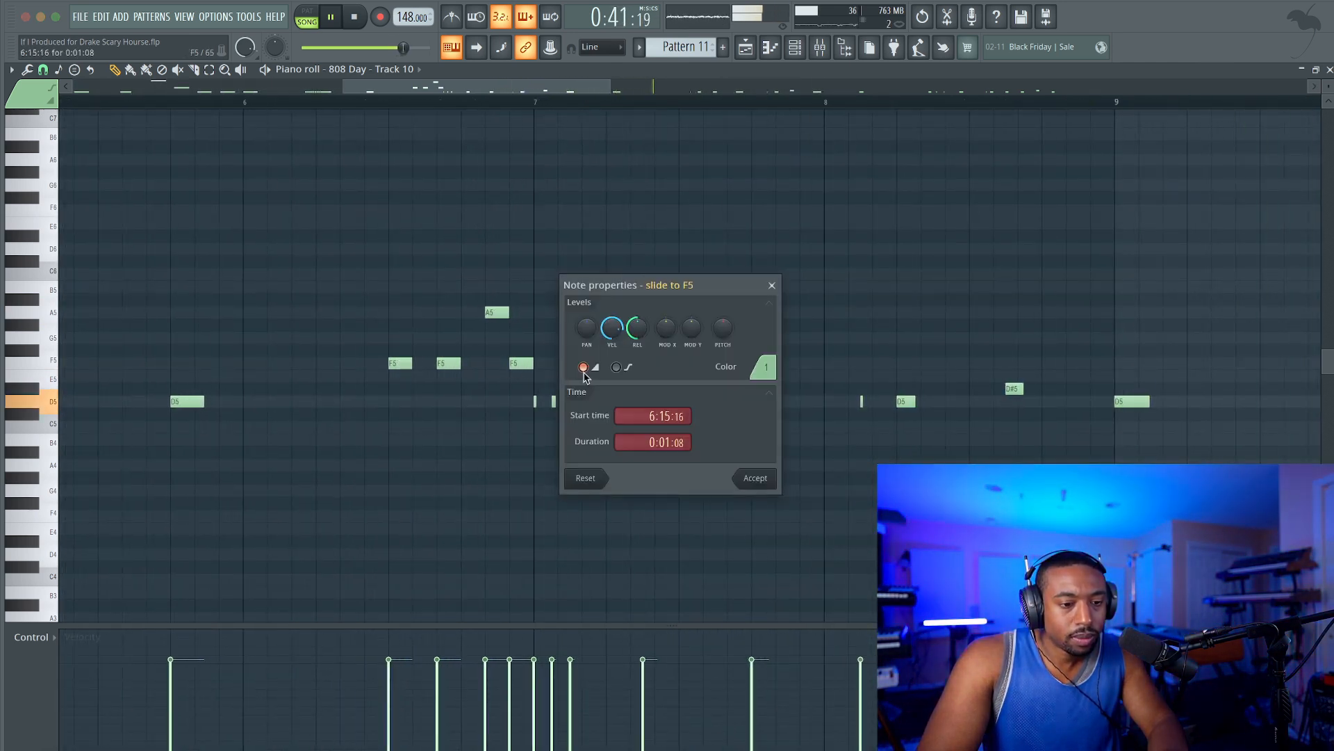
click(758, 479)
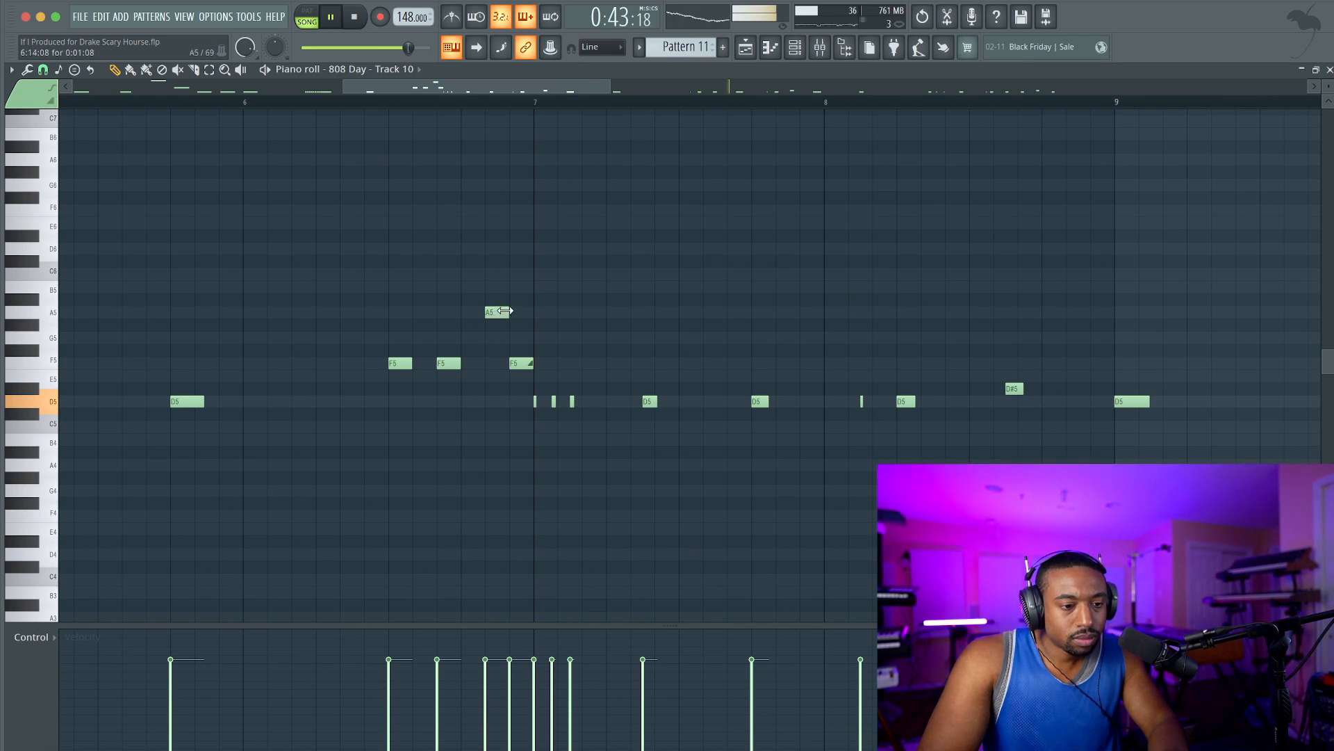
click(366, 102)
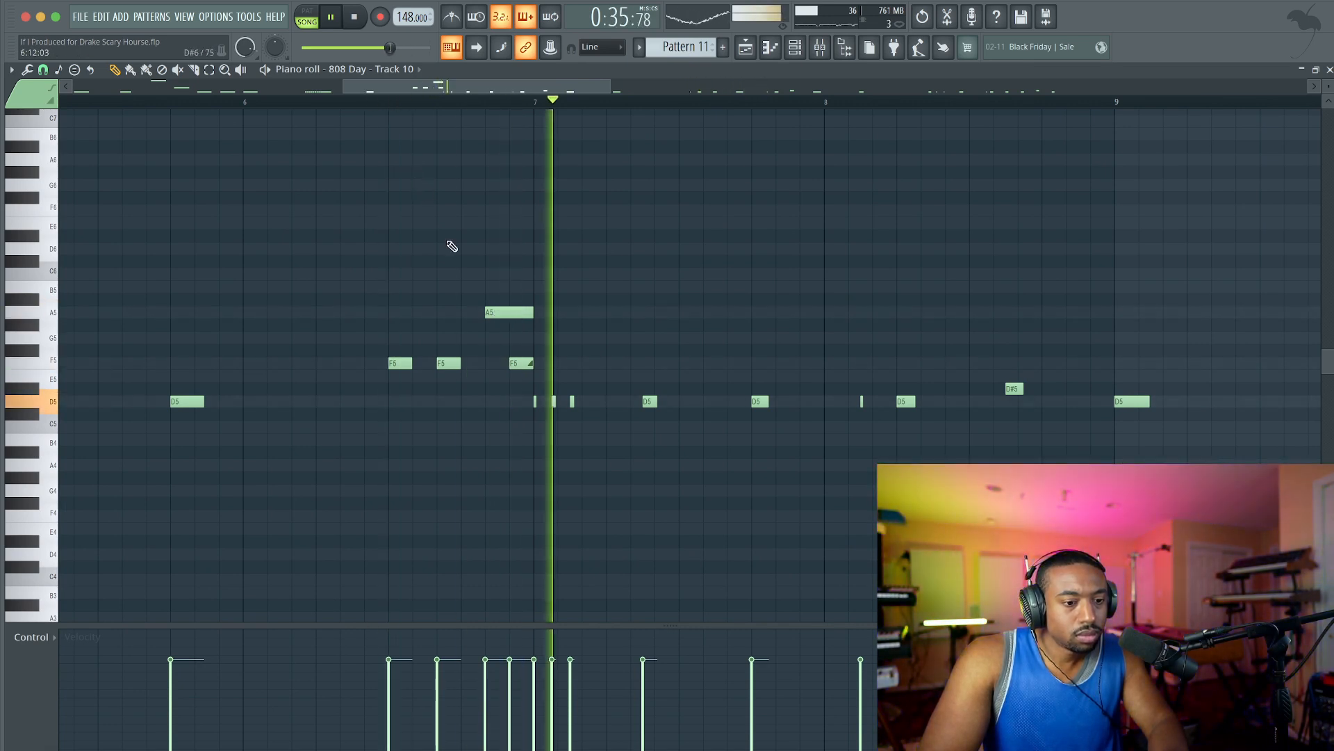
ctrl+scroll(498, 252, down, 5)
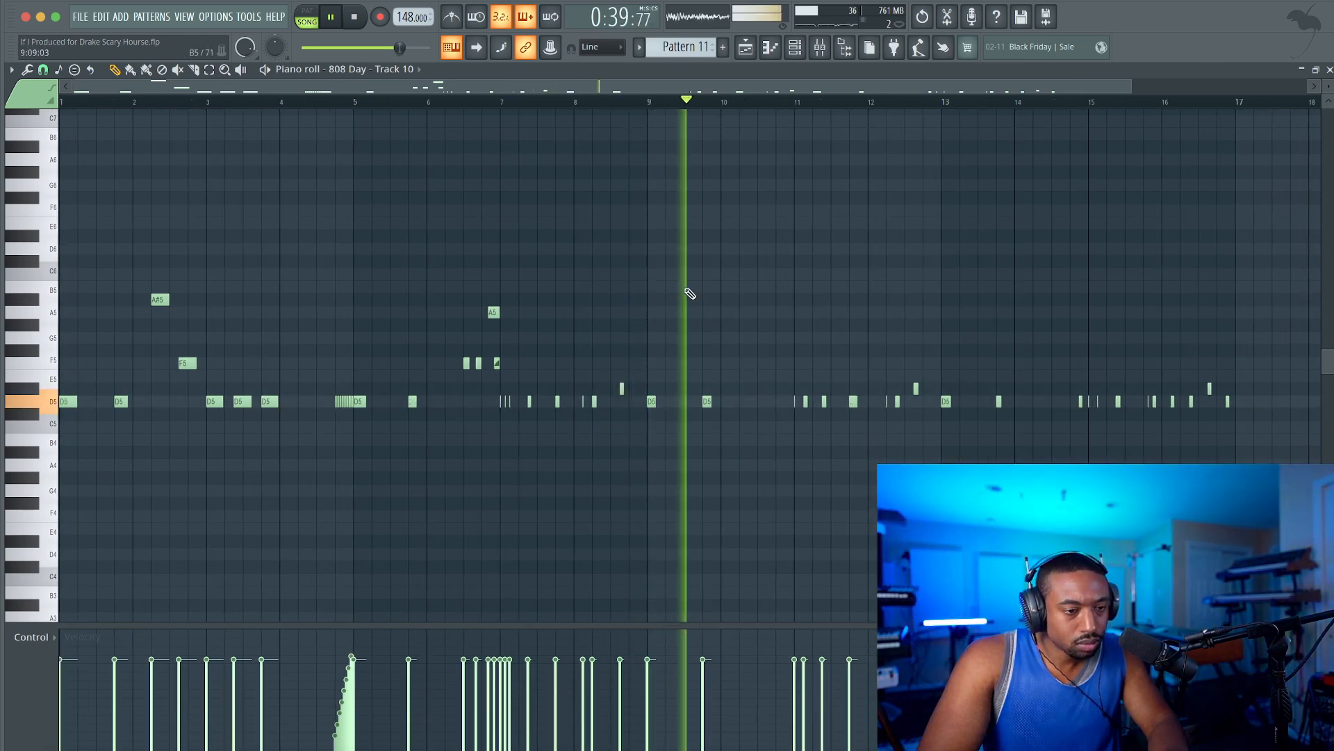
Set the piano roll snap to 1/4 beat.
ctrl+scroll(792, 363, up, 2)
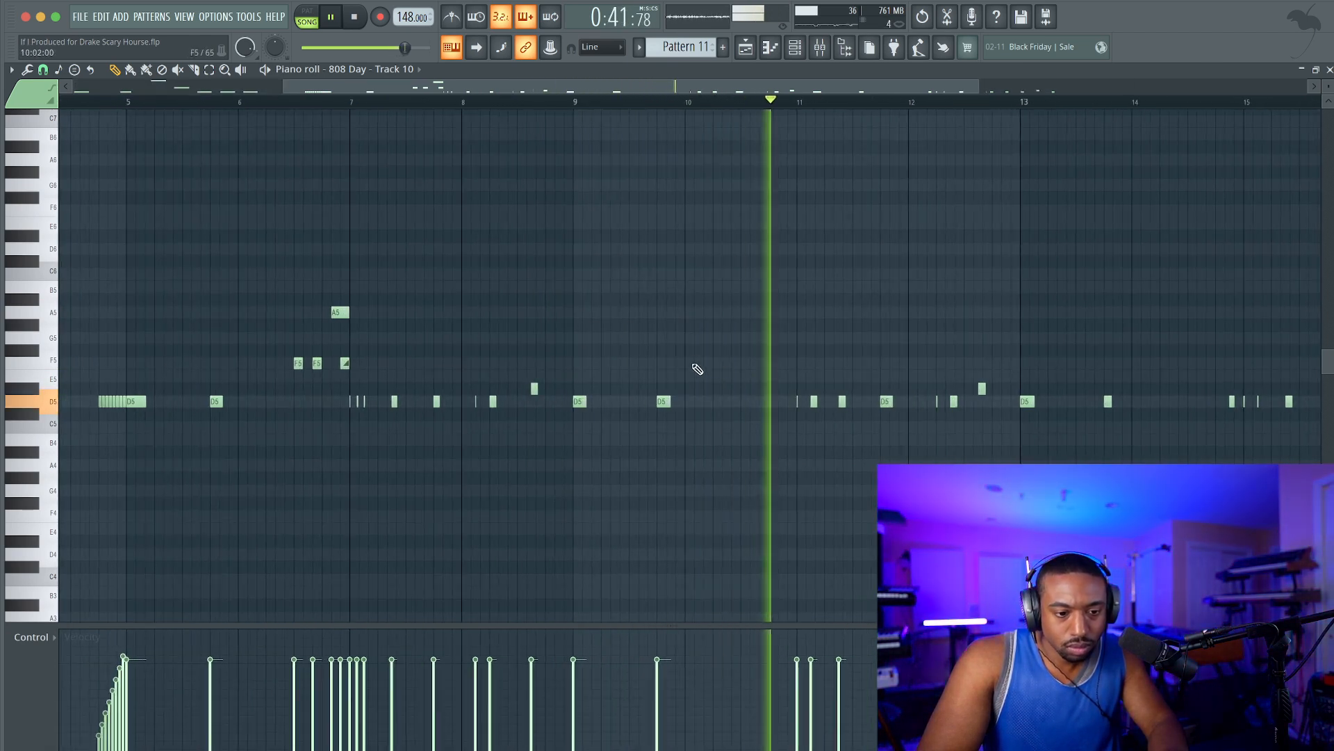
click(43, 71)
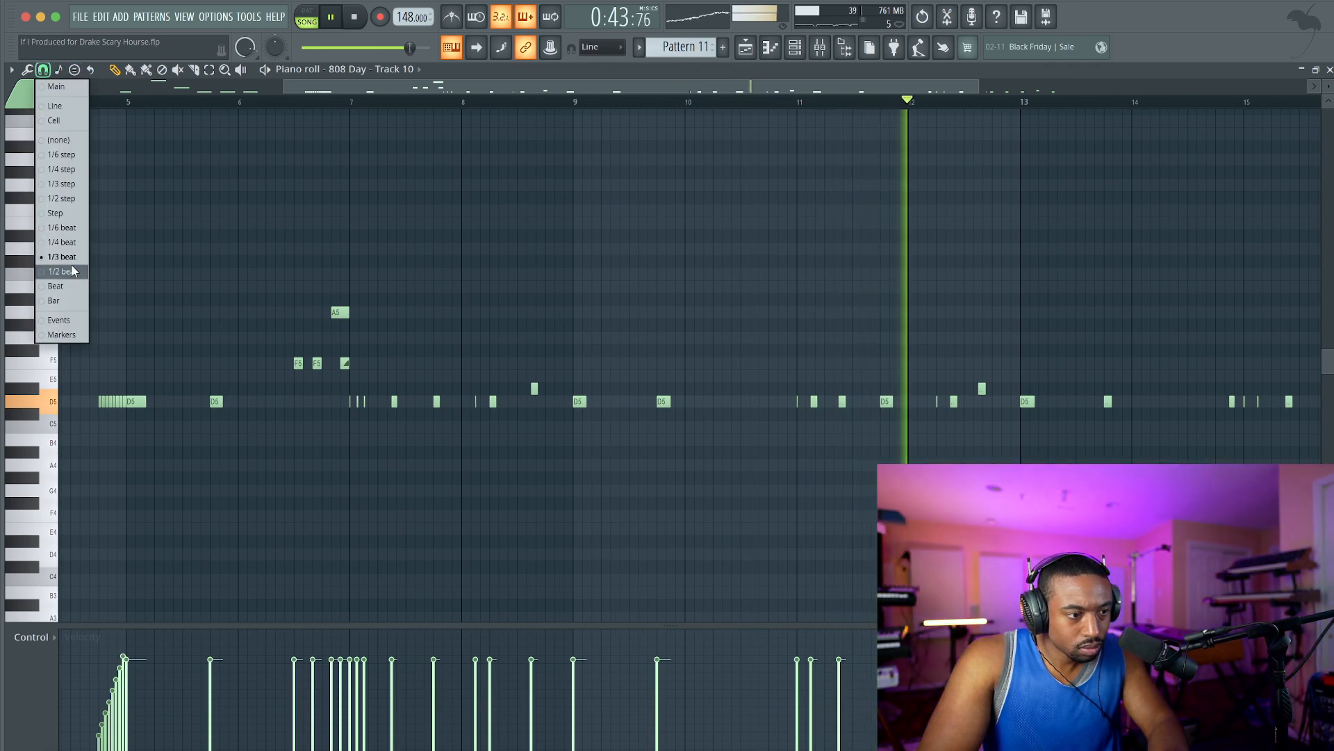
click(73, 272)
key(space)
click(43, 70)
click(66, 232)
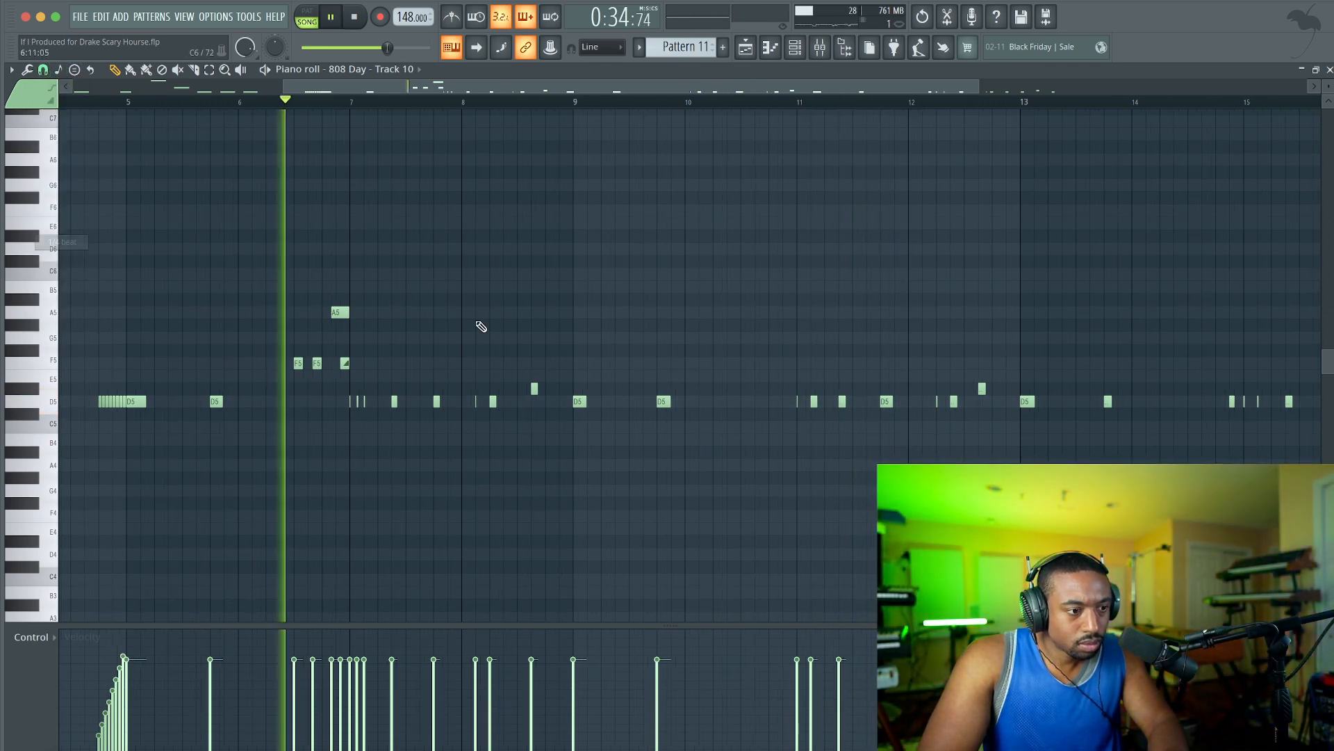
Add a D5 808 note on beat 2 of bar 10.
key(space)
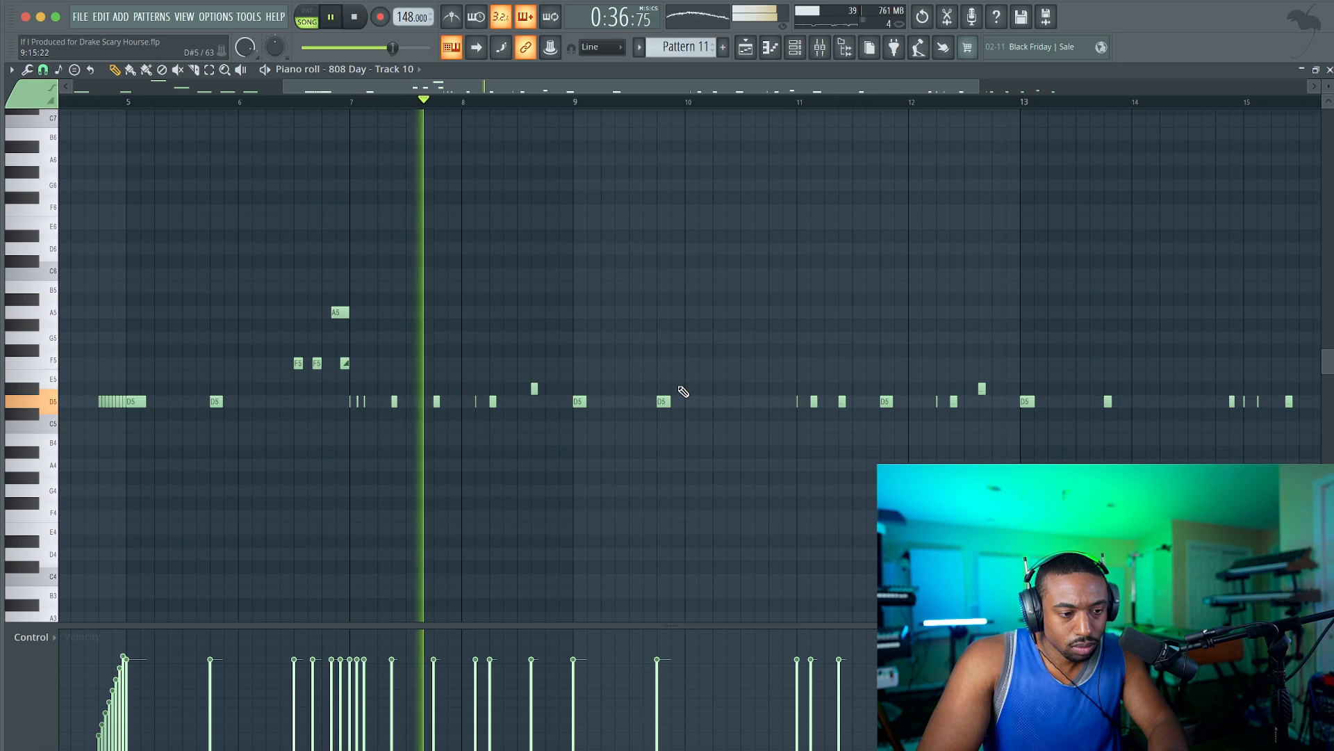
scroll(741, 395, up, 3)
click(706, 402)
key(space)
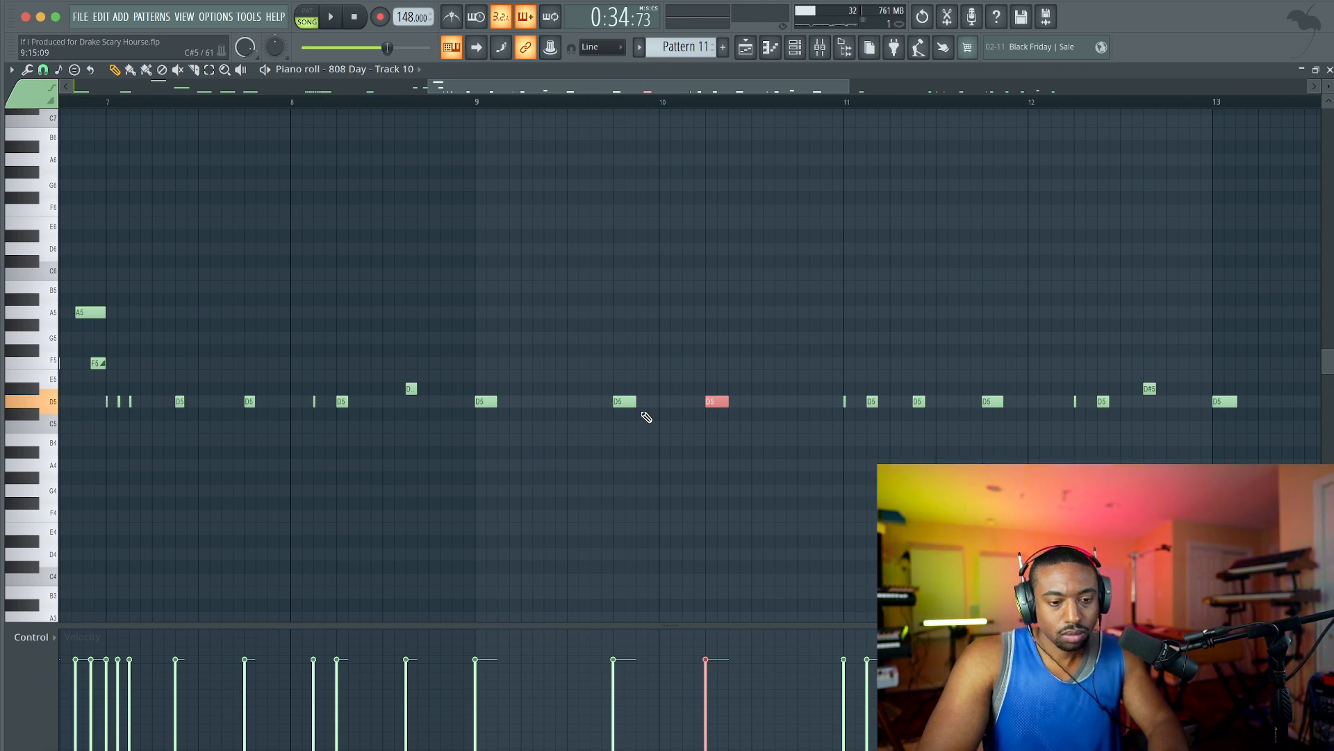
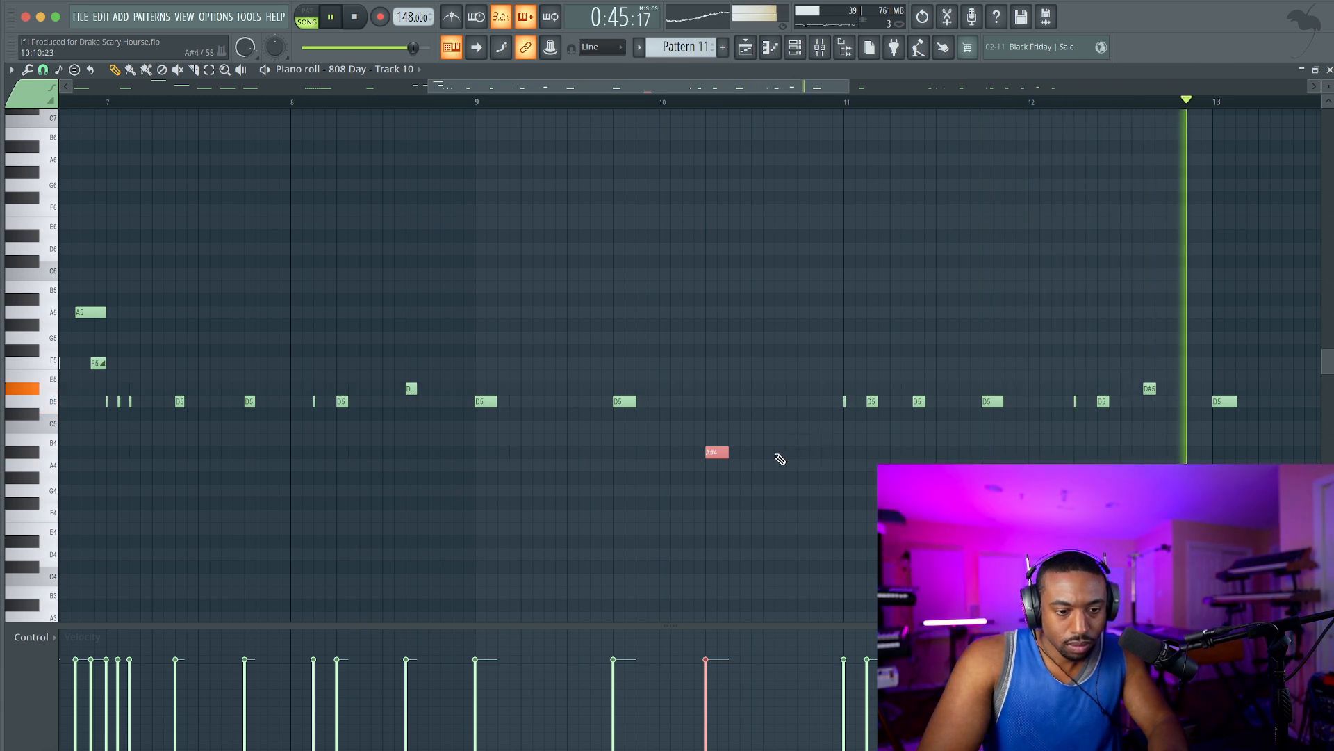
Add an A#4 808 note on beat 2 of bar 14 and audition its placement.
scroll(822, 464, down, 5)
scroll(862, 422, up, 1)
scroll(873, 422, right, 3)
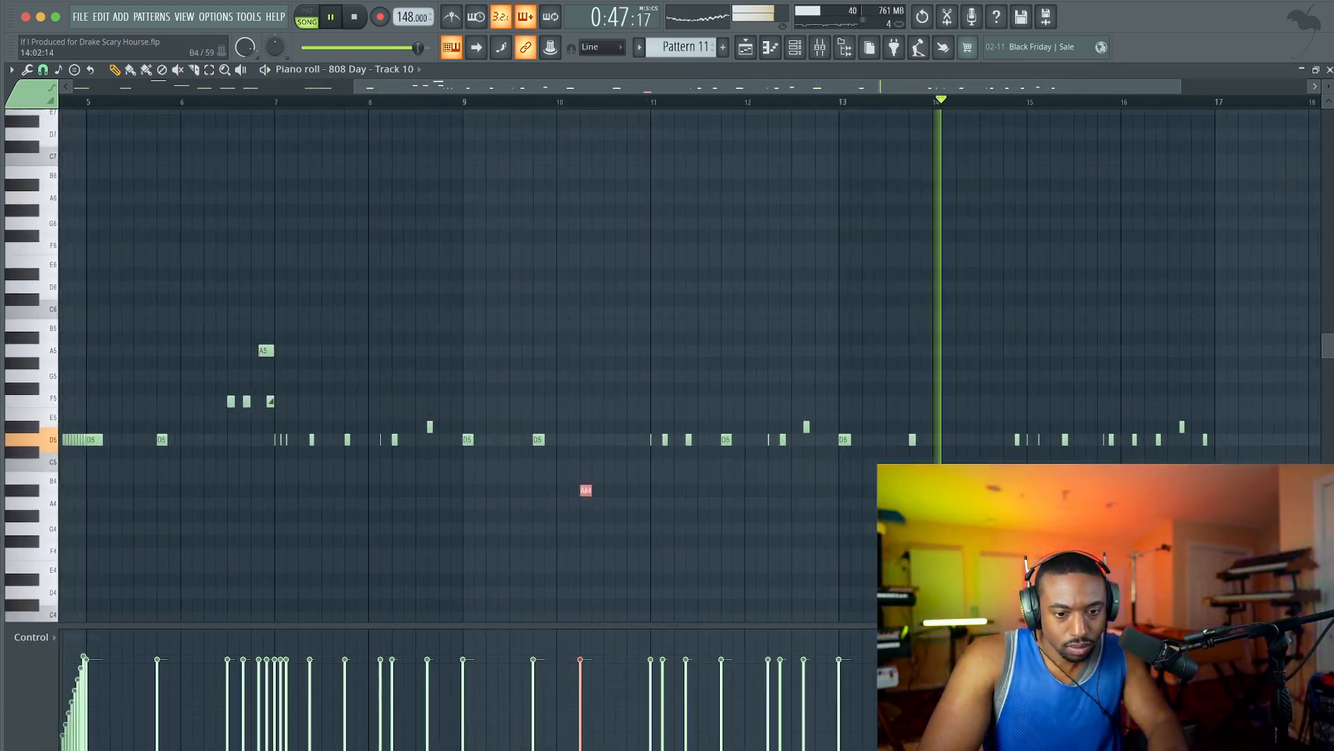
scroll(855, 427, right, 3)
key(space)
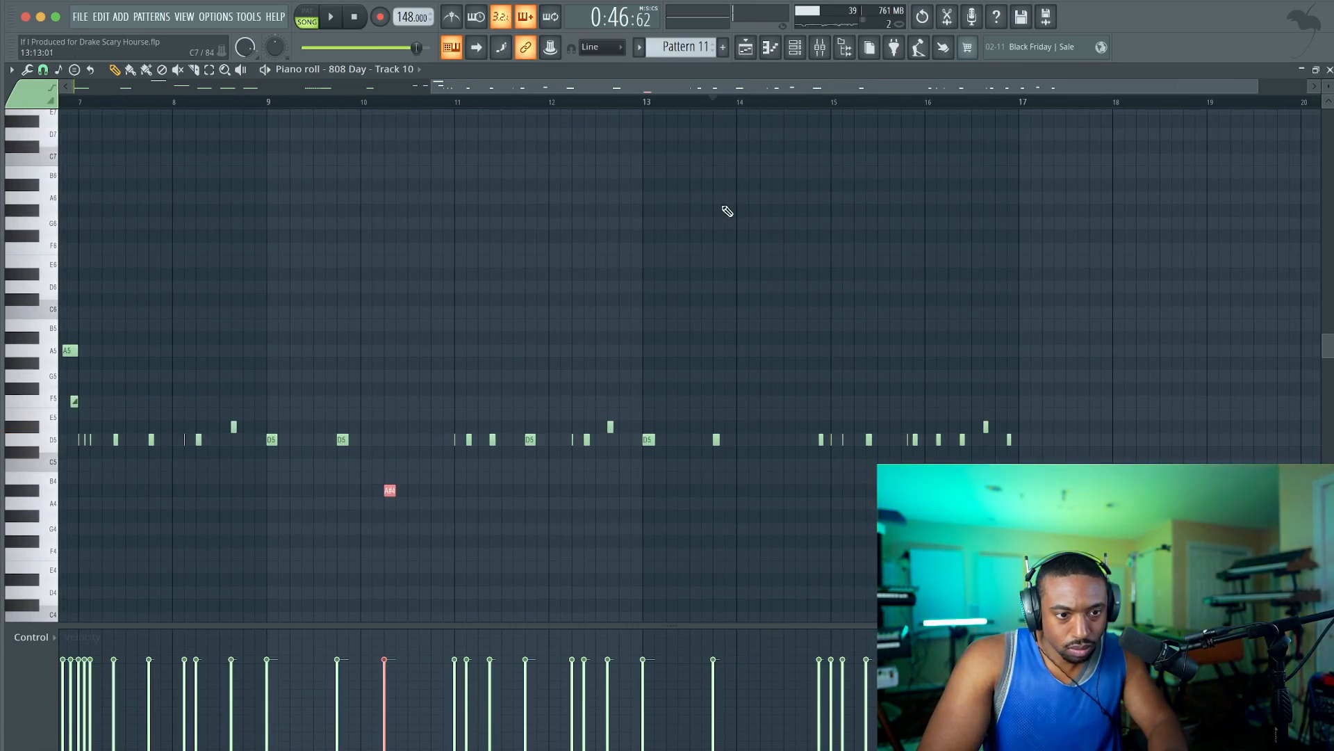
scroll(765, 375, up, 3)
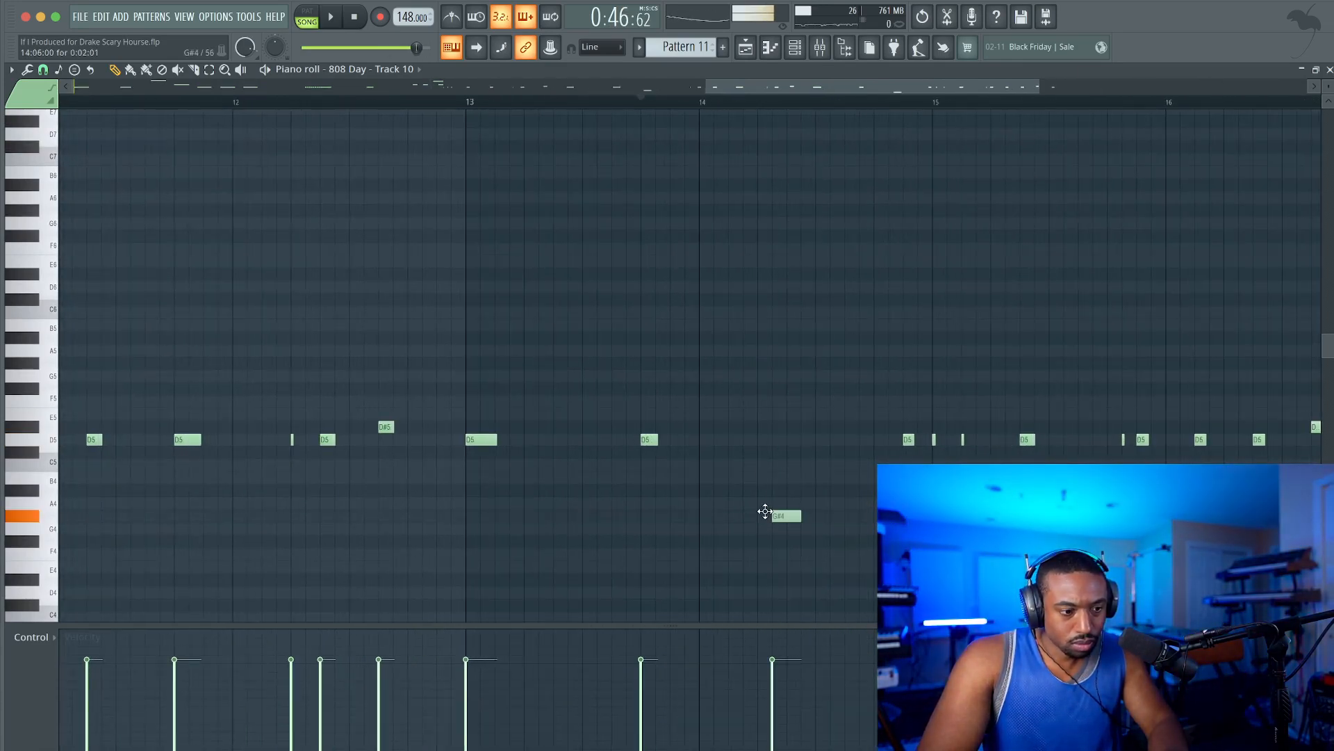
key(space)
drag(774, 511, 810, 489)
key(space)
key(space)
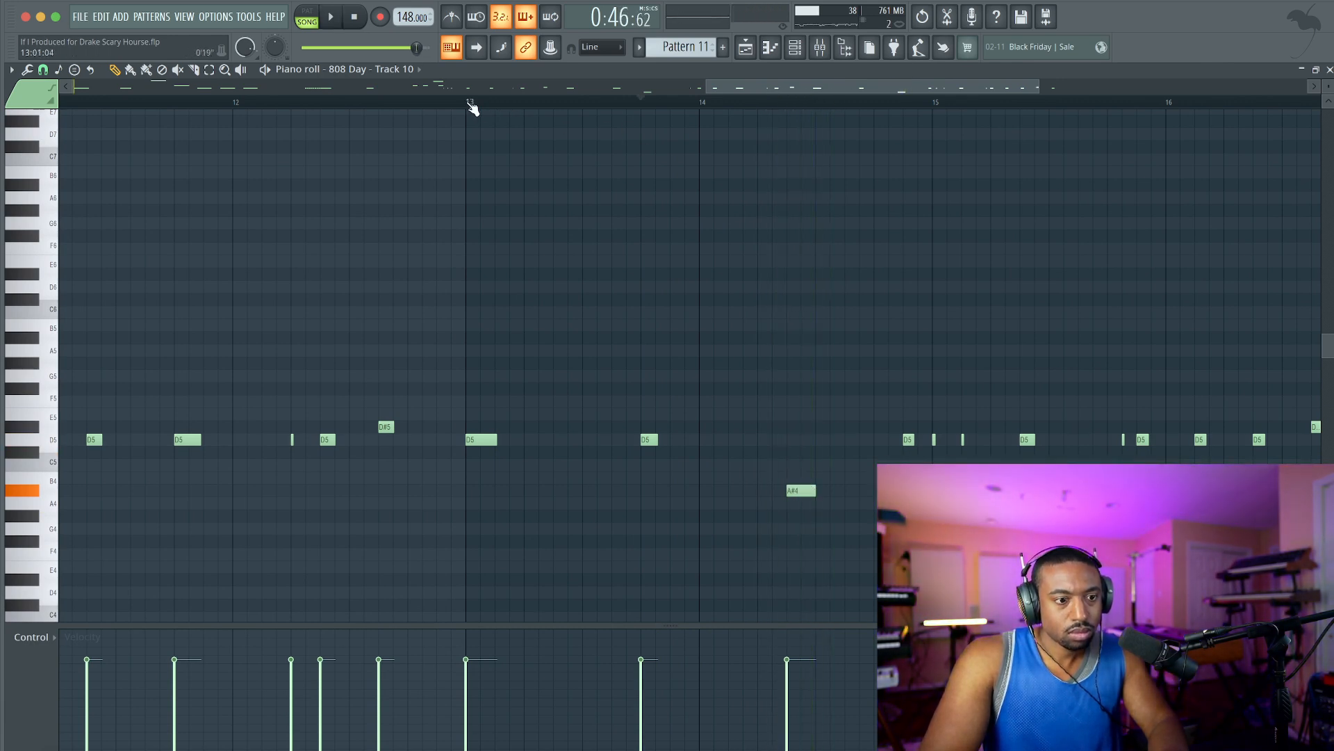
key(space)
drag(803, 490, 773, 492)
key(space)
Add a B4 note half a beat before beat 4 of bar 14 and a D5 slide note on beat 4.
click(875, 477)
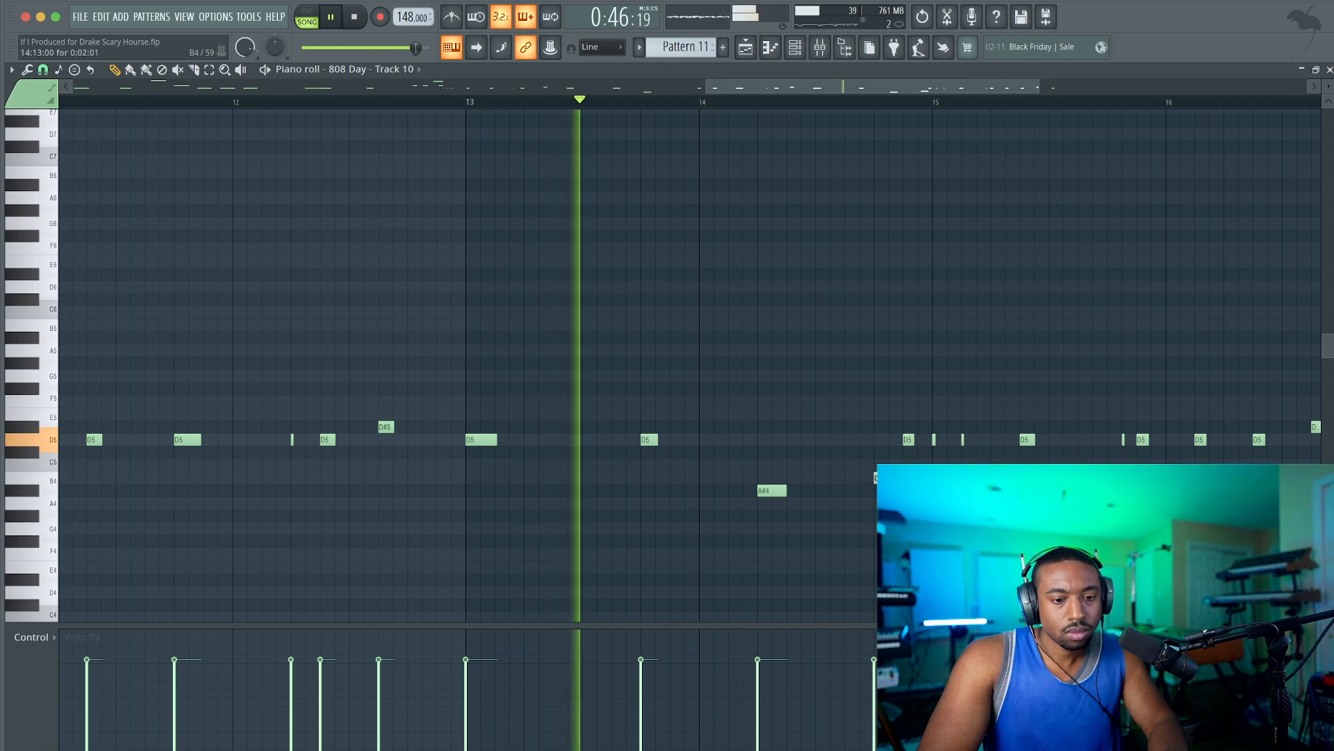
drag(883, 478, 855, 479)
key(space)
key(space)
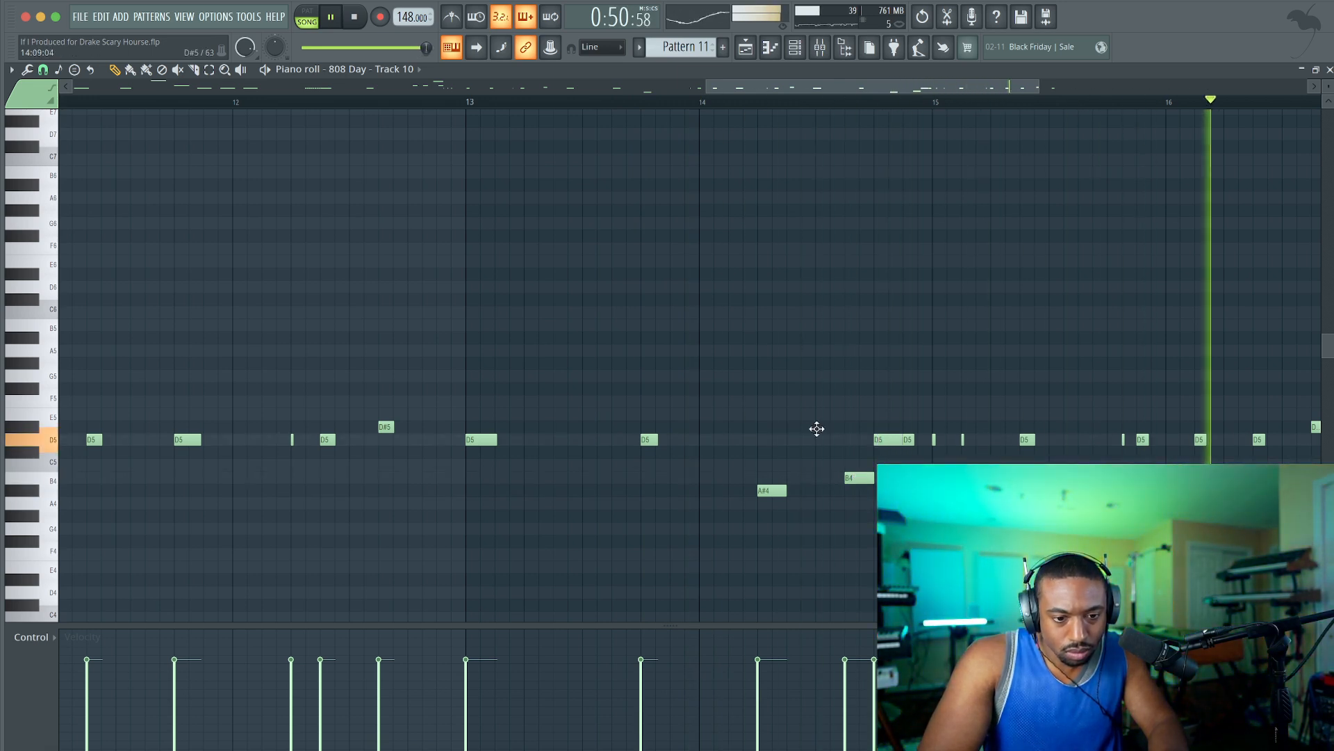
double_click(888, 441)
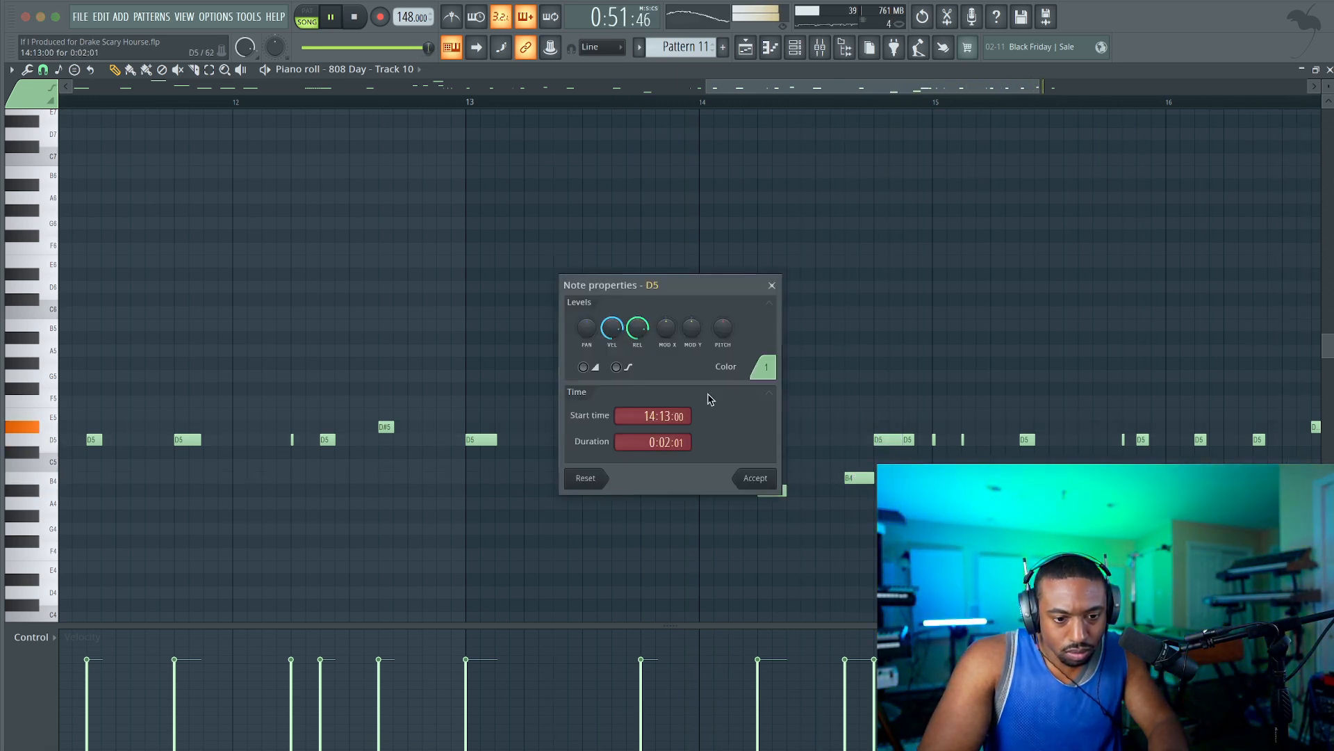
click(752, 480)
Listen to bar 15 without the two D5 notes near its end and undo their cut.
scroll(828, 250, down, 5)
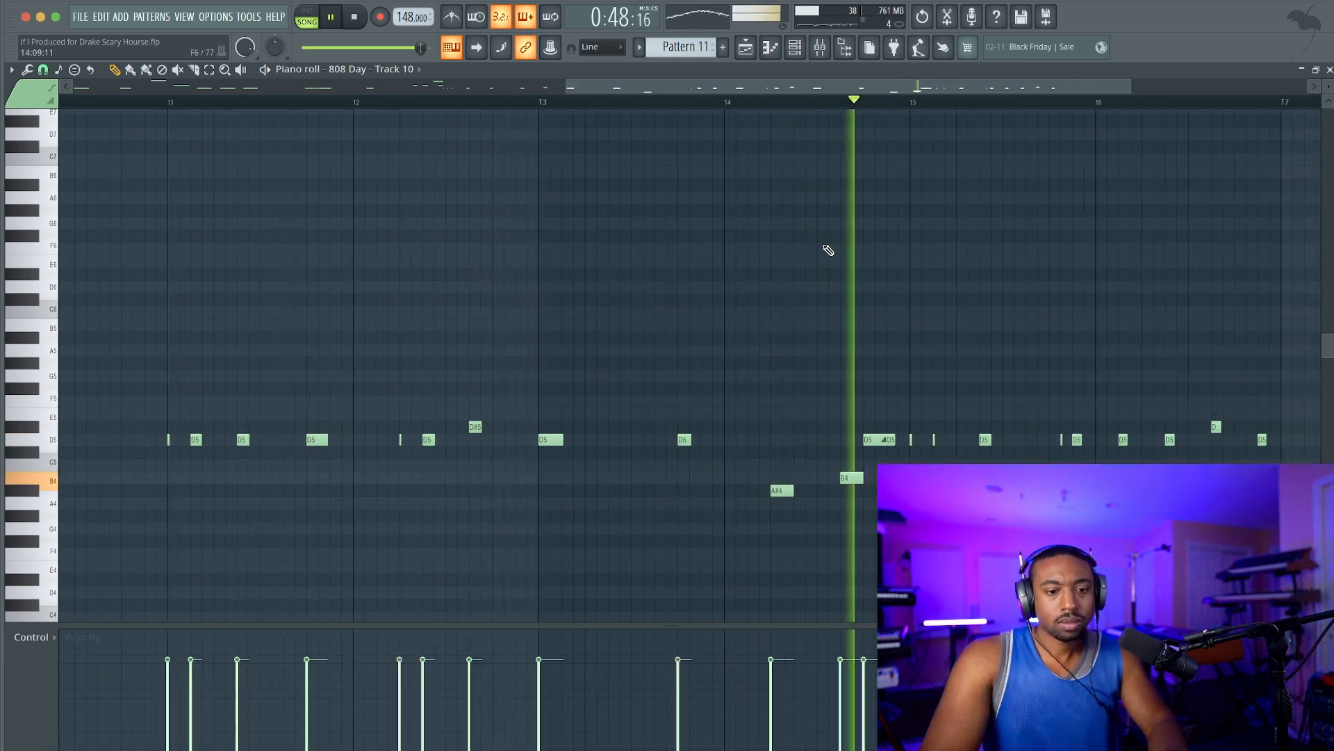
scroll(1012, 327, up, 4)
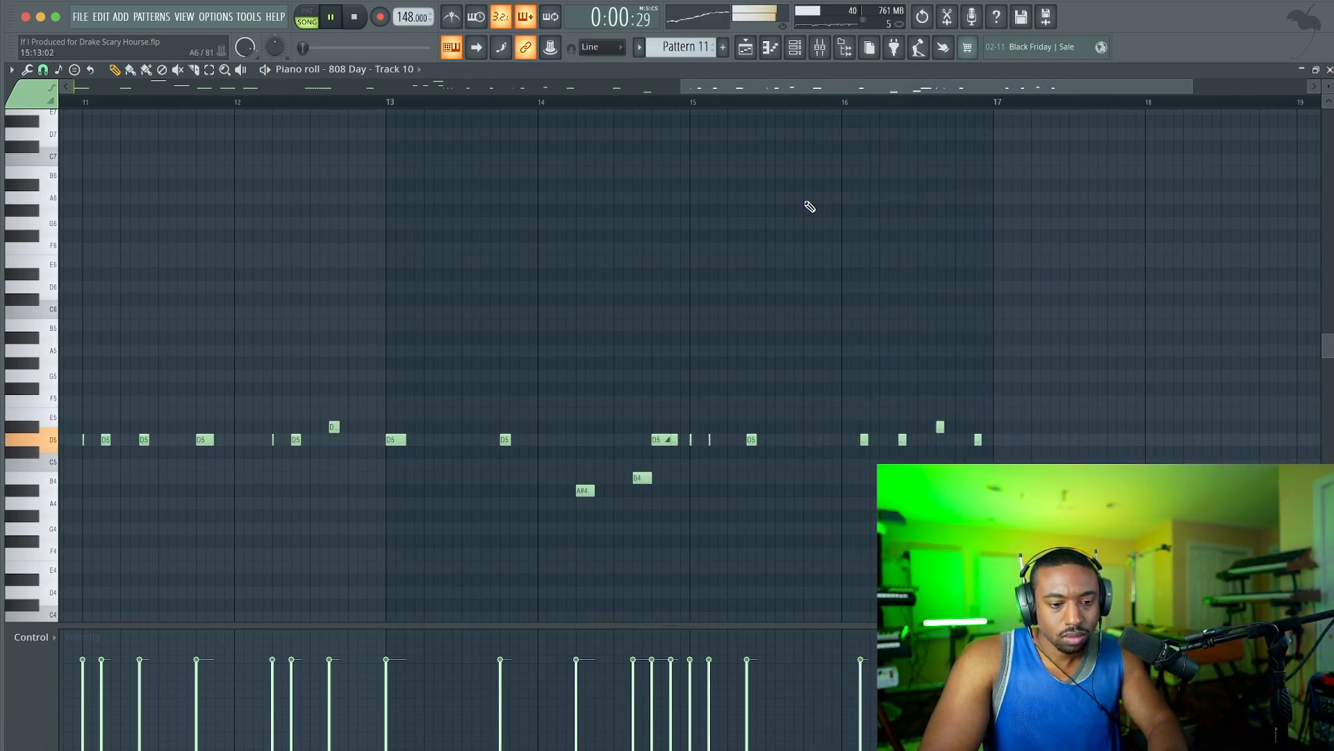
click(660, 106)
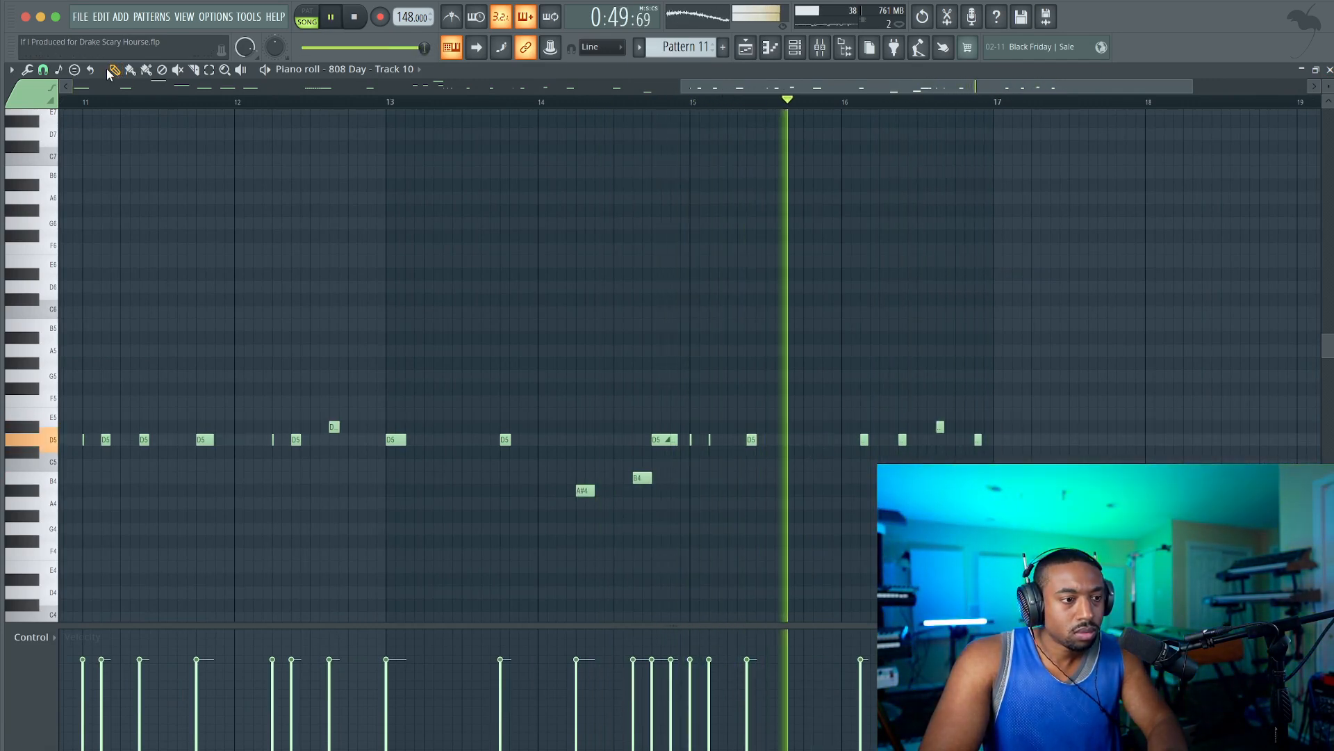
key(ctrl+z)
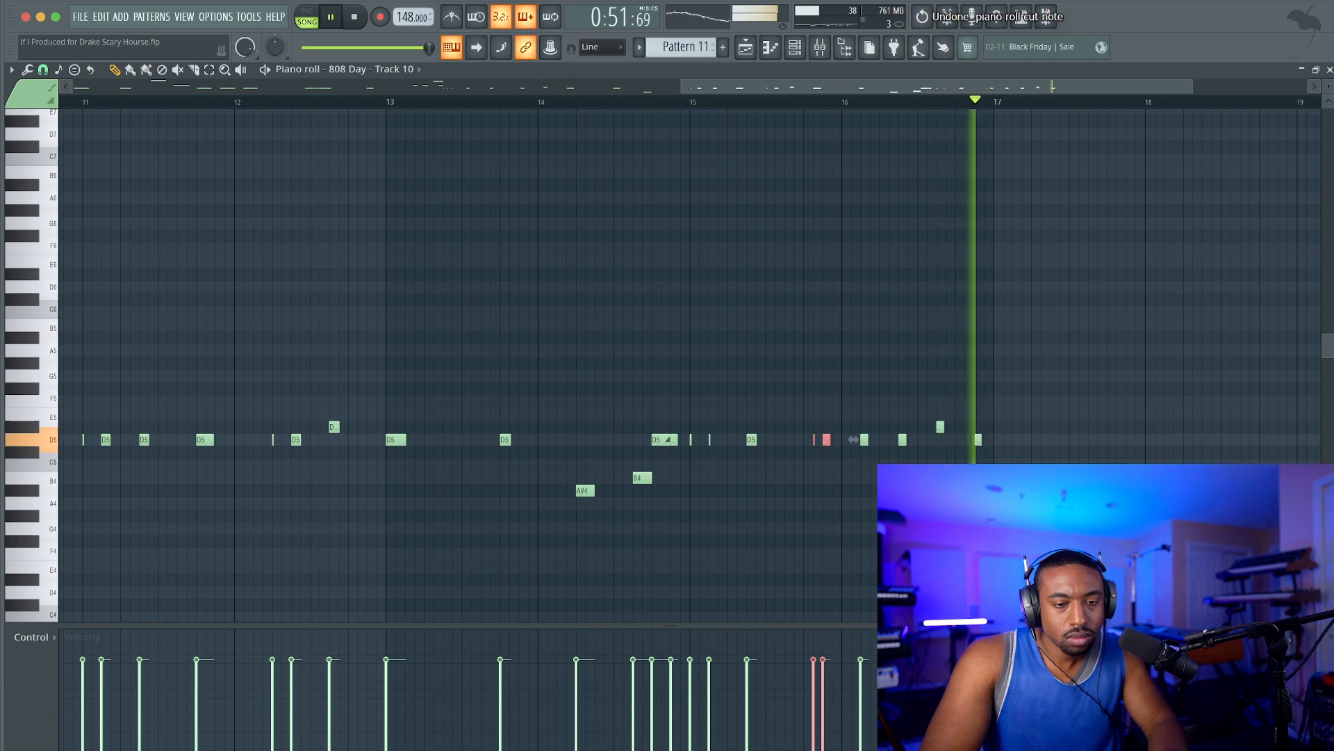
Close the 808 piano roll, save the project and load Ozone 10 Imager in the Mix Bus's second effect slot.
click(1329, 69)
key(ctrl+s)
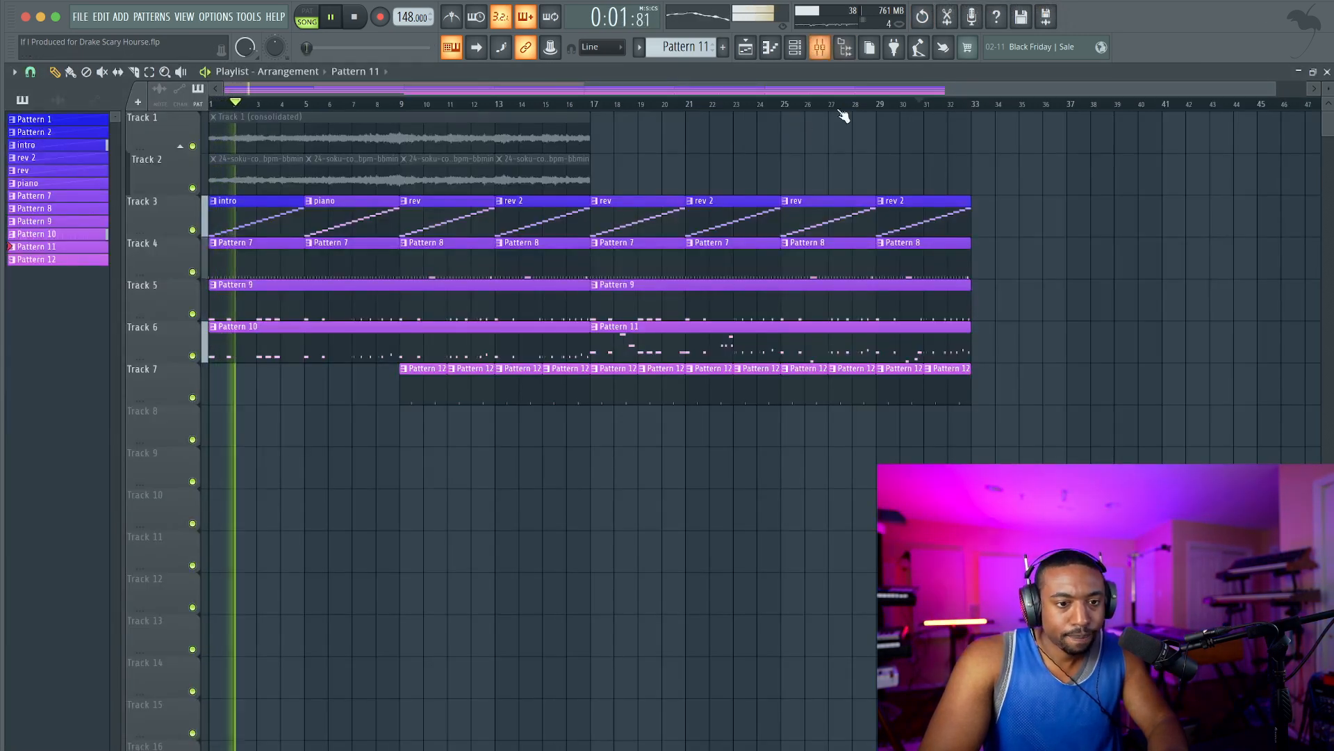
click(821, 48)
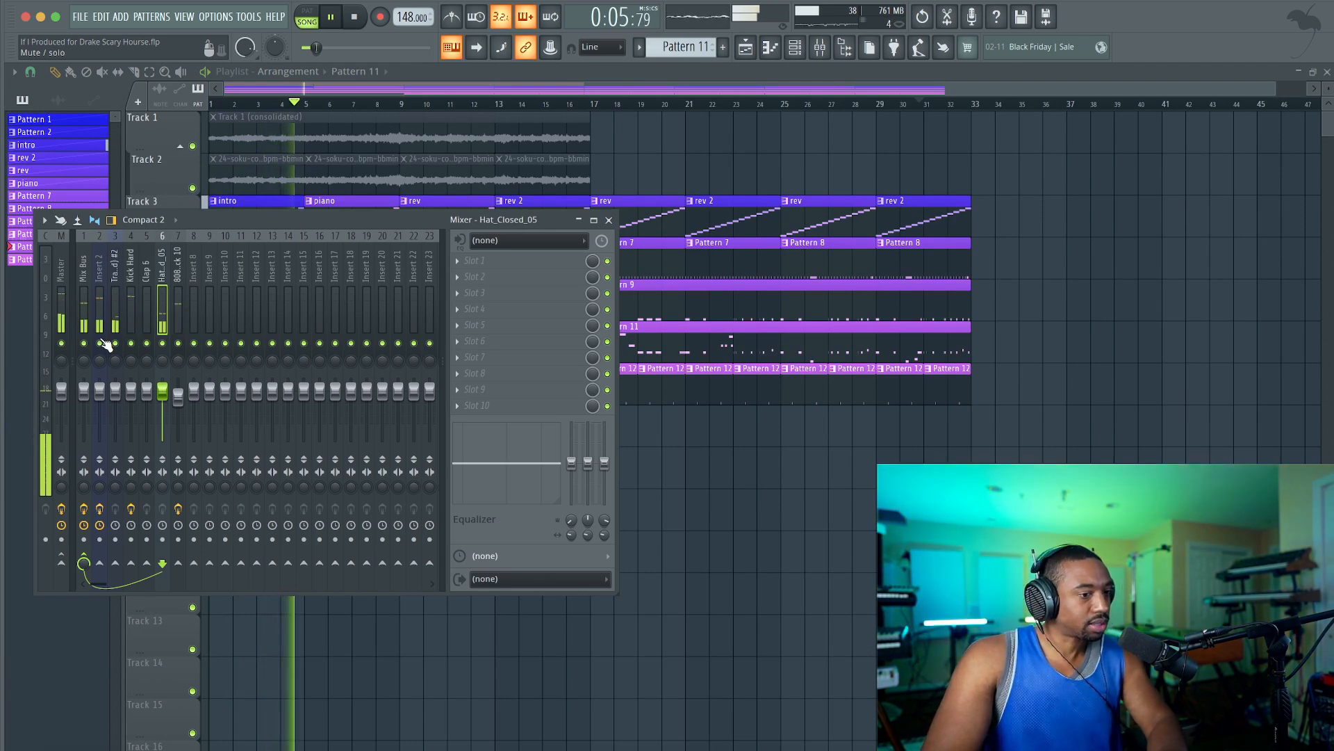
click(85, 317)
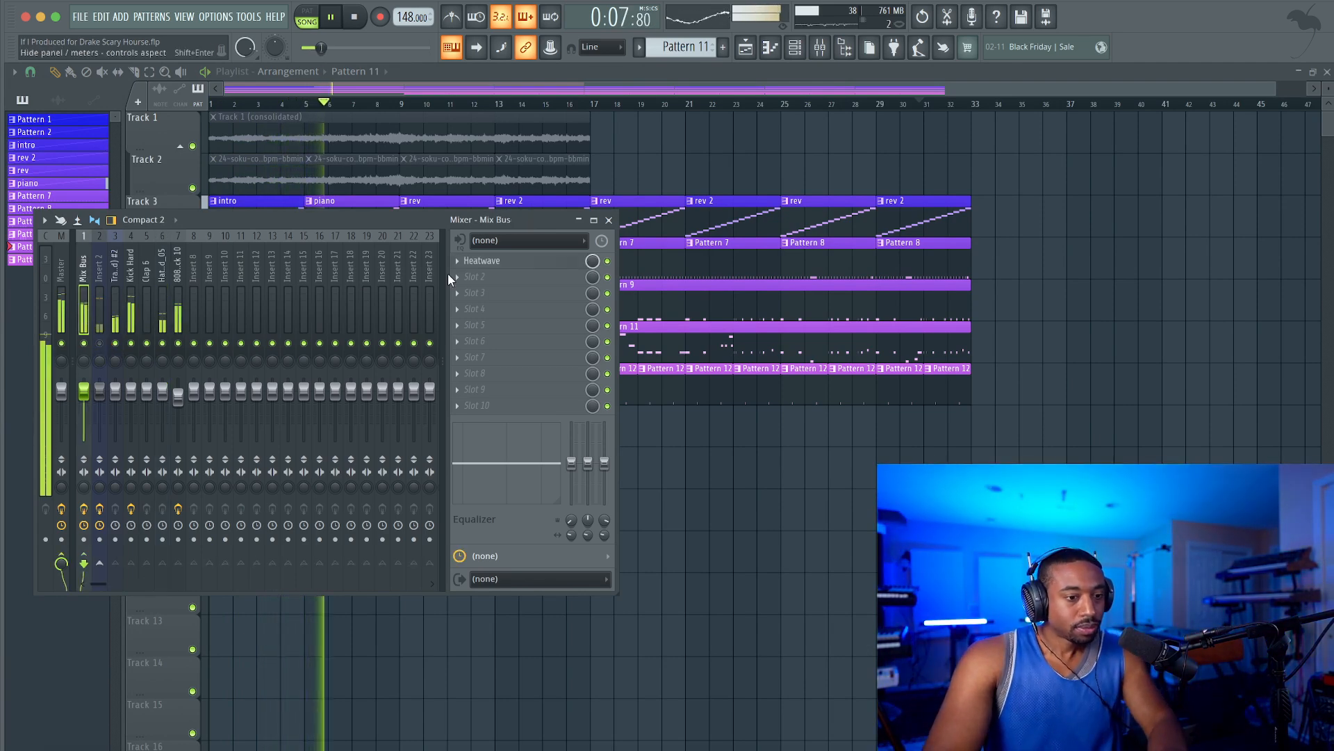
click(470, 276)
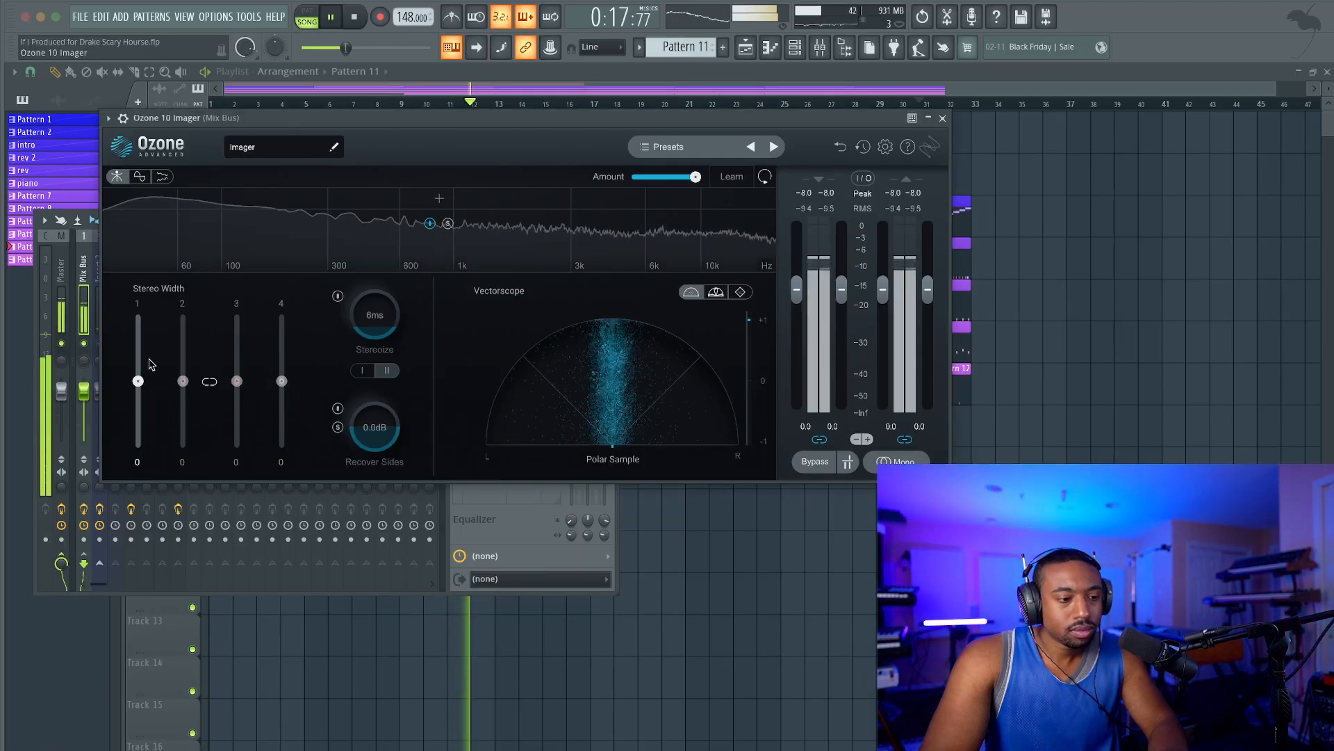
Split the Imager into two bands near 100 Hz, set their stereo widths to about -49 and 76, and save the project.
drag(137, 381, 138, 349)
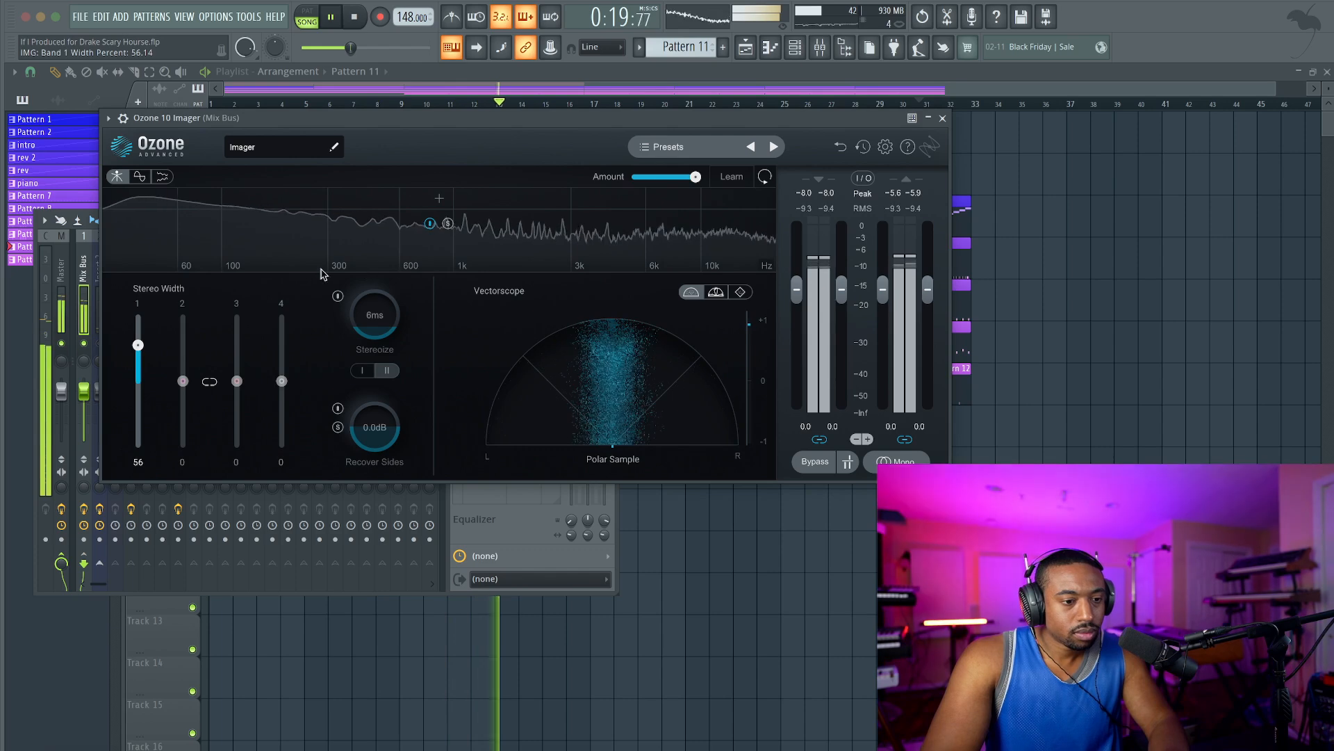
click(229, 198)
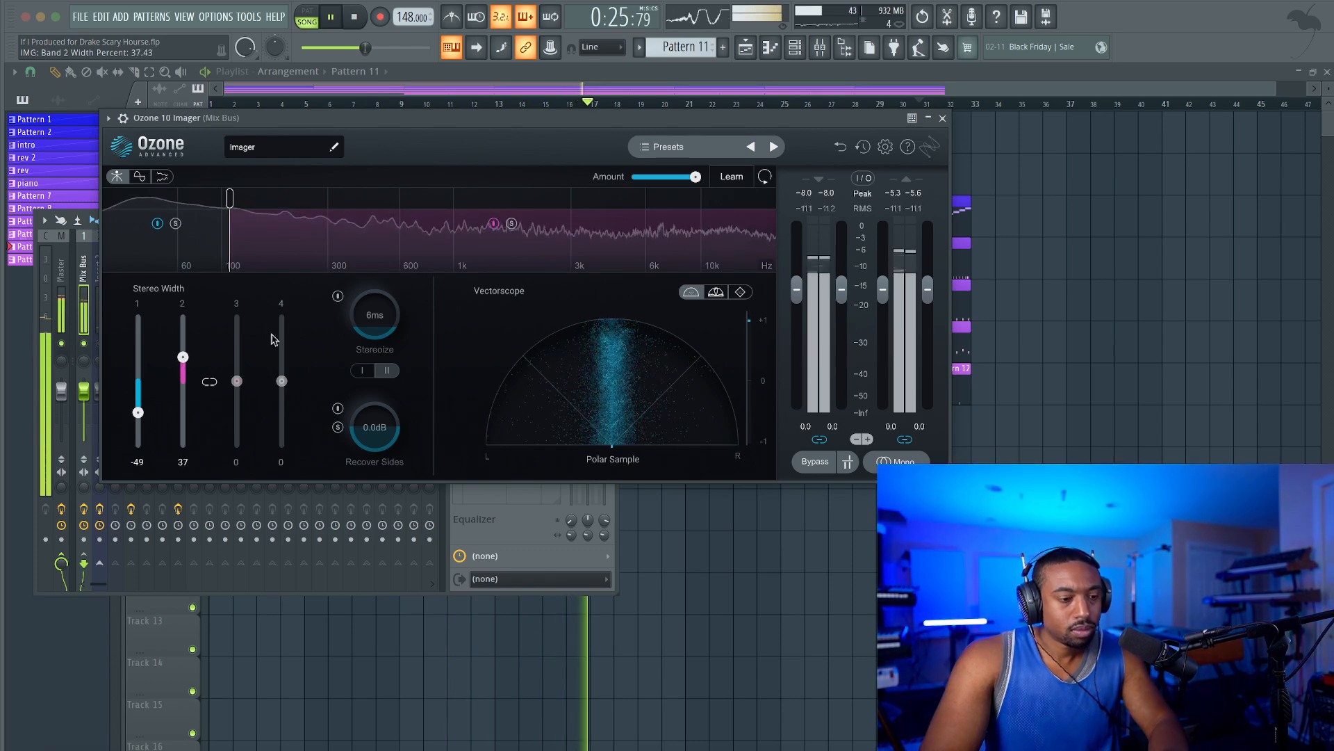
drag(176, 337, 178, 328)
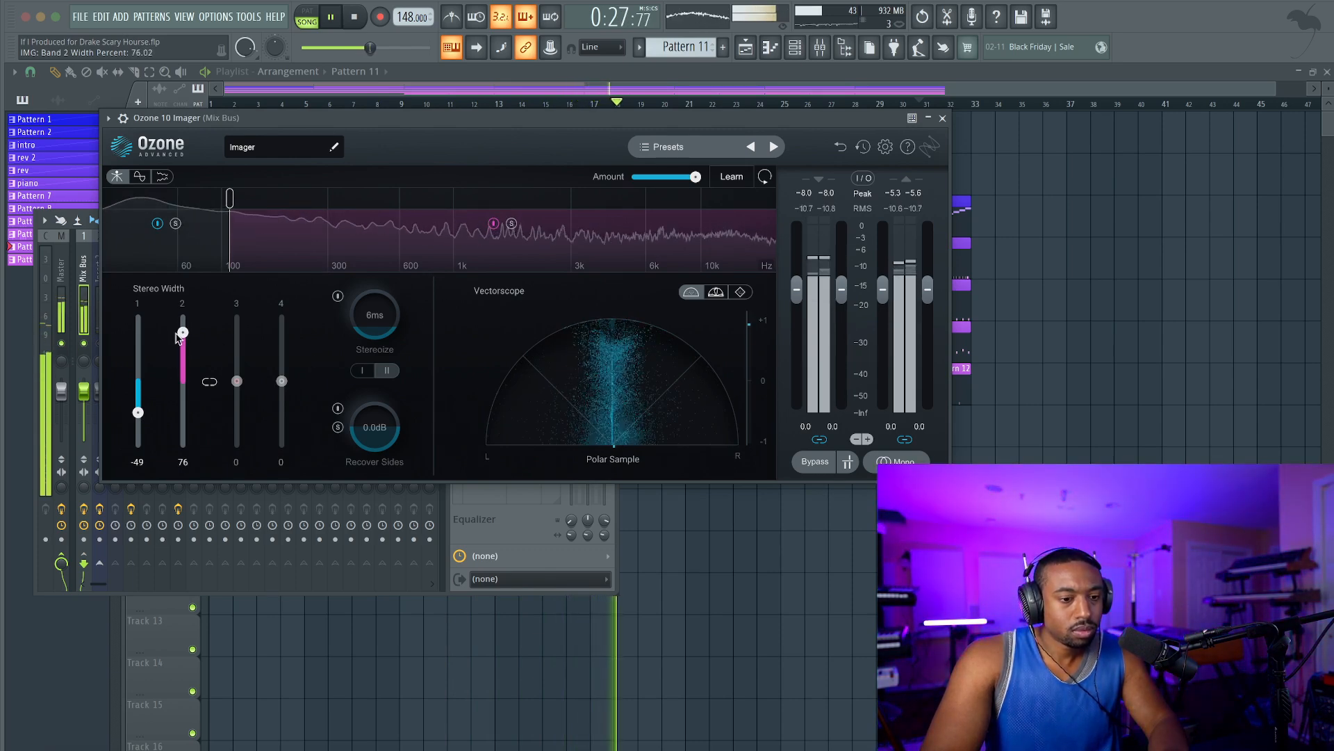
click(942, 118)
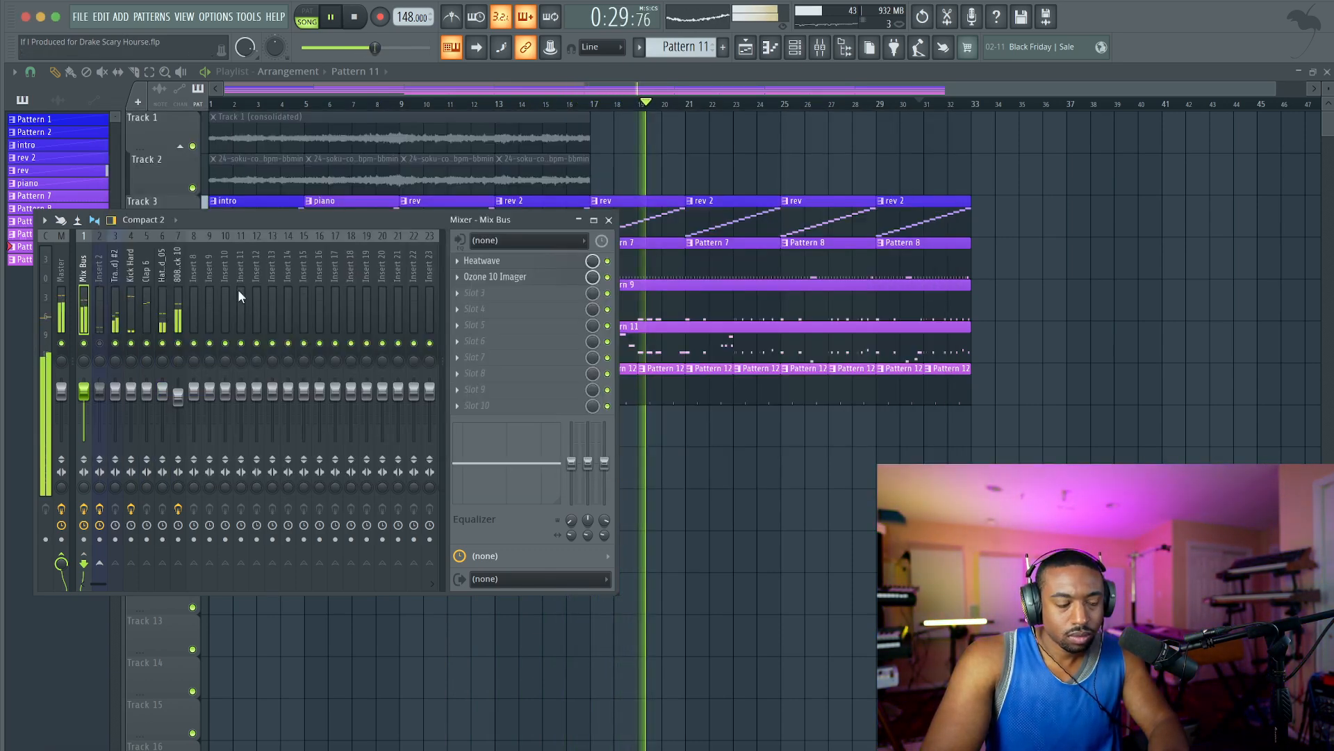
key(ctrl+s)
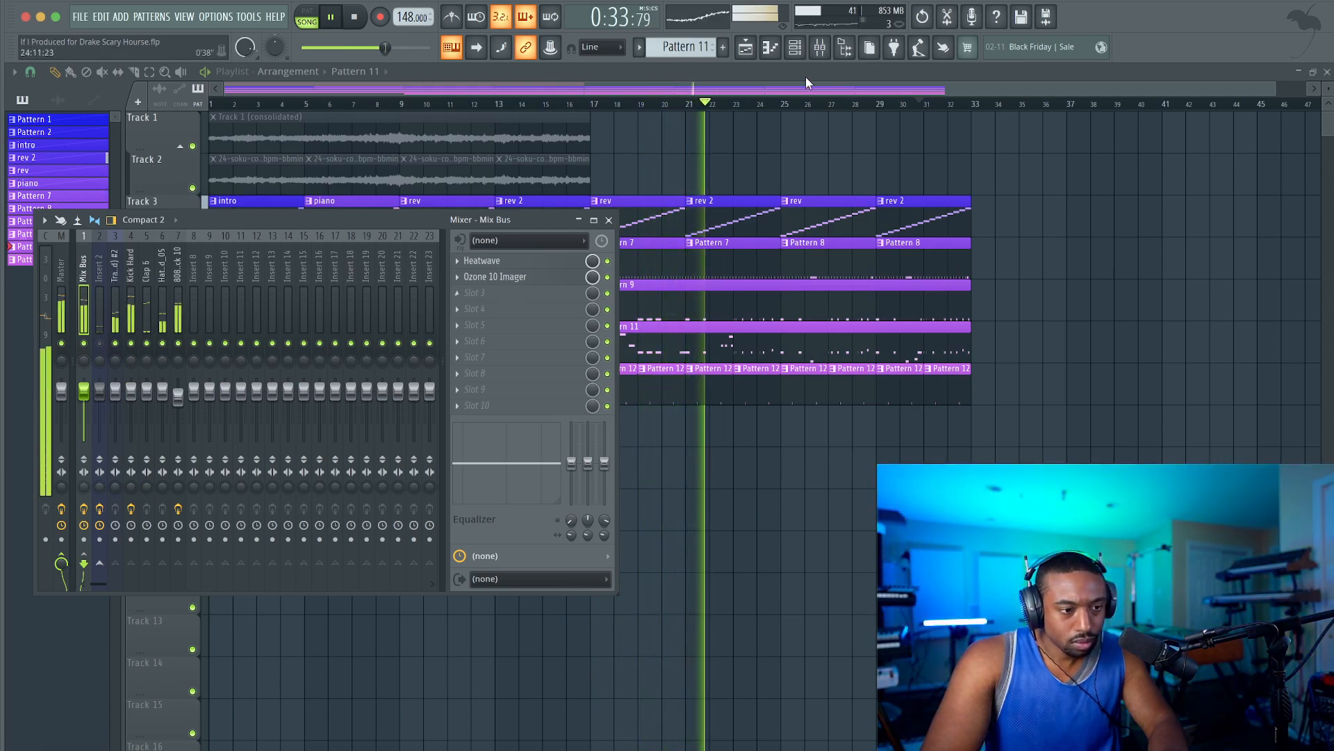
click(795, 47)
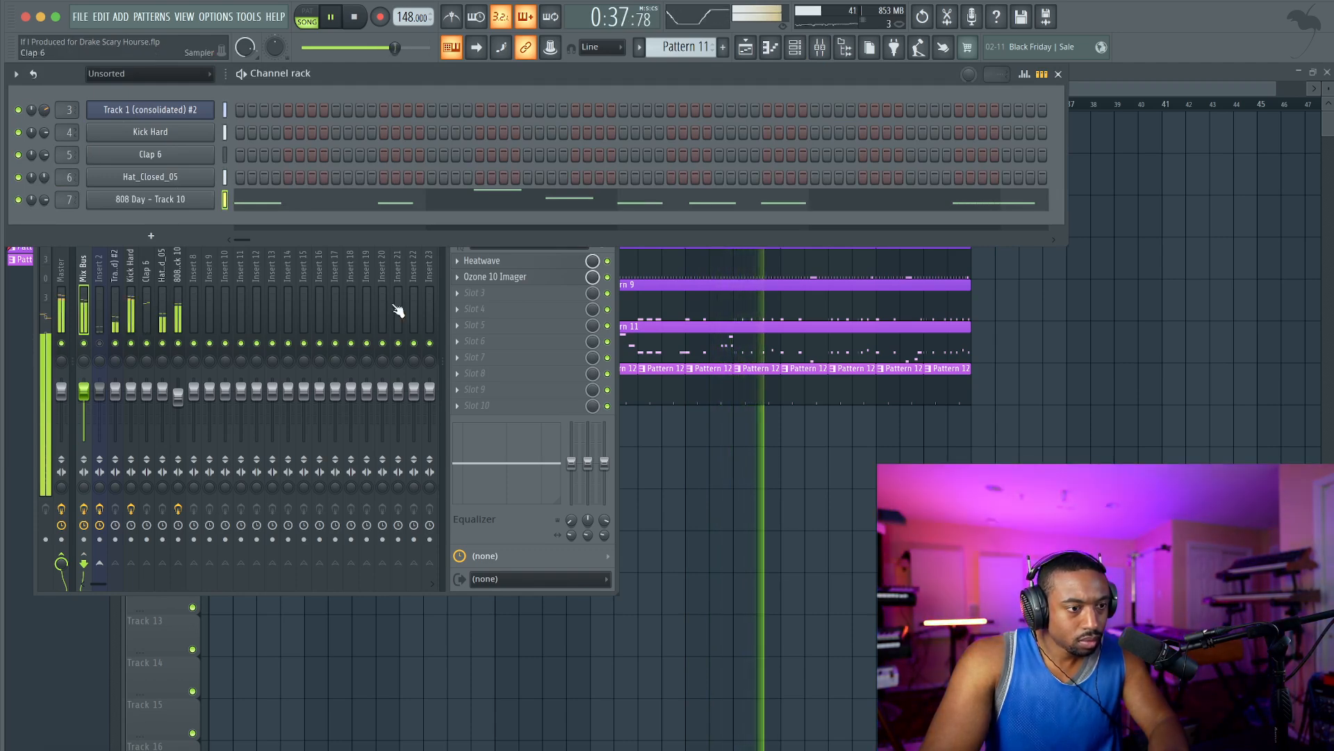
right_click(708, 474)
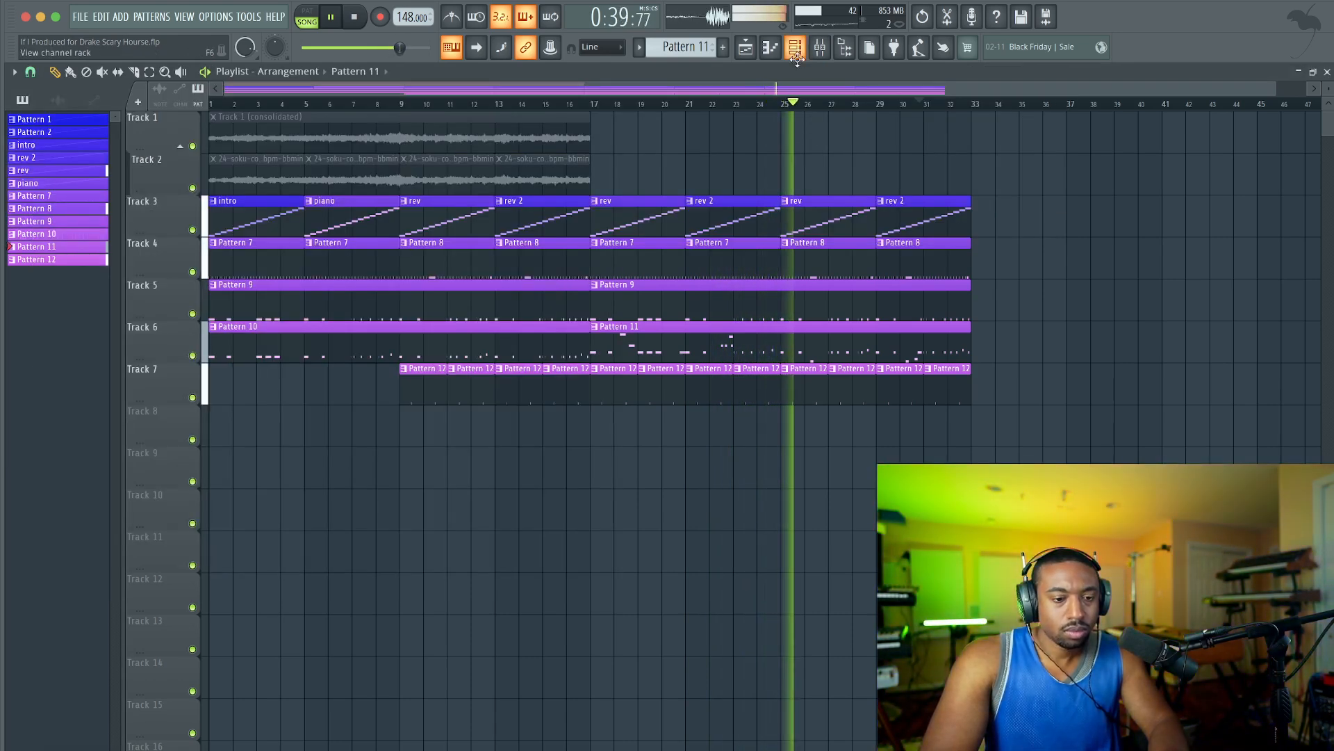
Replace the rev and rev 2 clips in bars 25 to 32 of Track 3 with two piano clips and save the project.
right_click(827, 210)
right_click(893, 212)
ctrl+click(388, 227)
drag(387, 223, 919, 218)
key(ctrl+s)
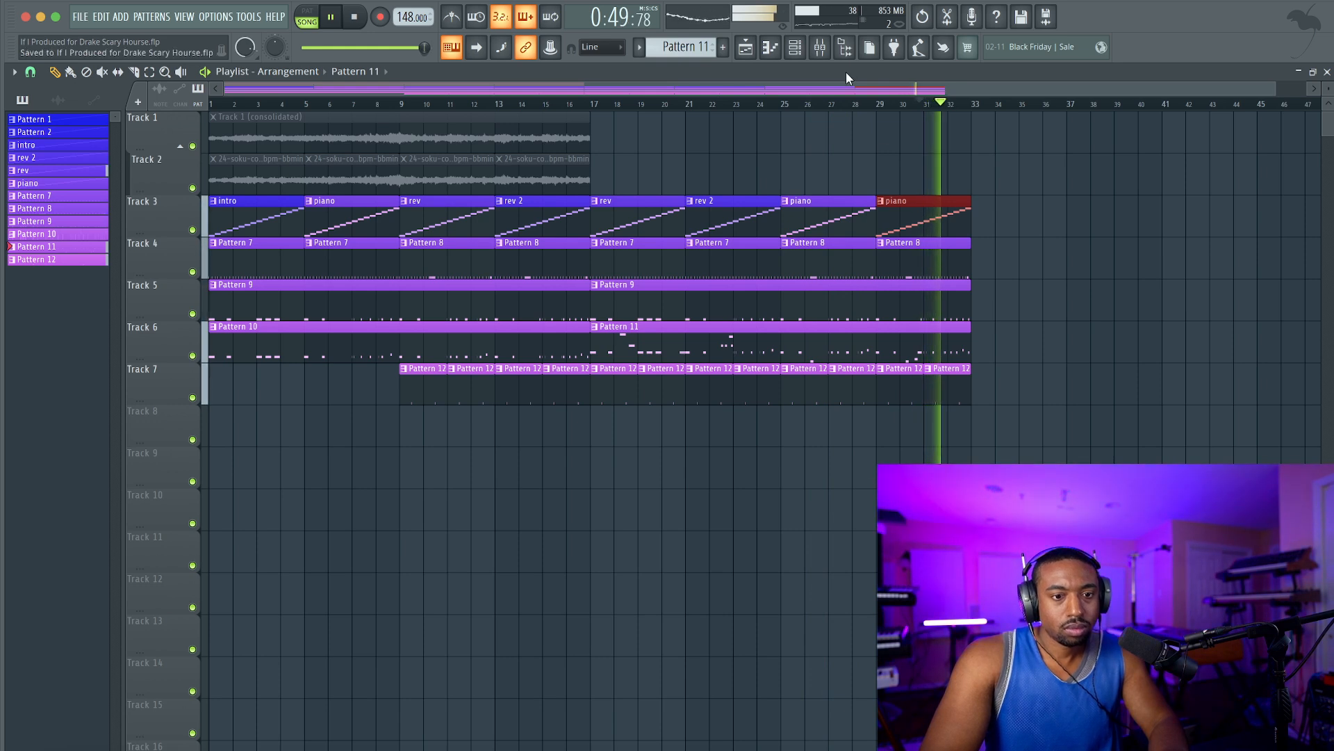
Inspect the effects on the Master and Mix Bus mixer tracks, including the Ozone 10 Imager and Heatwave.
click(820, 46)
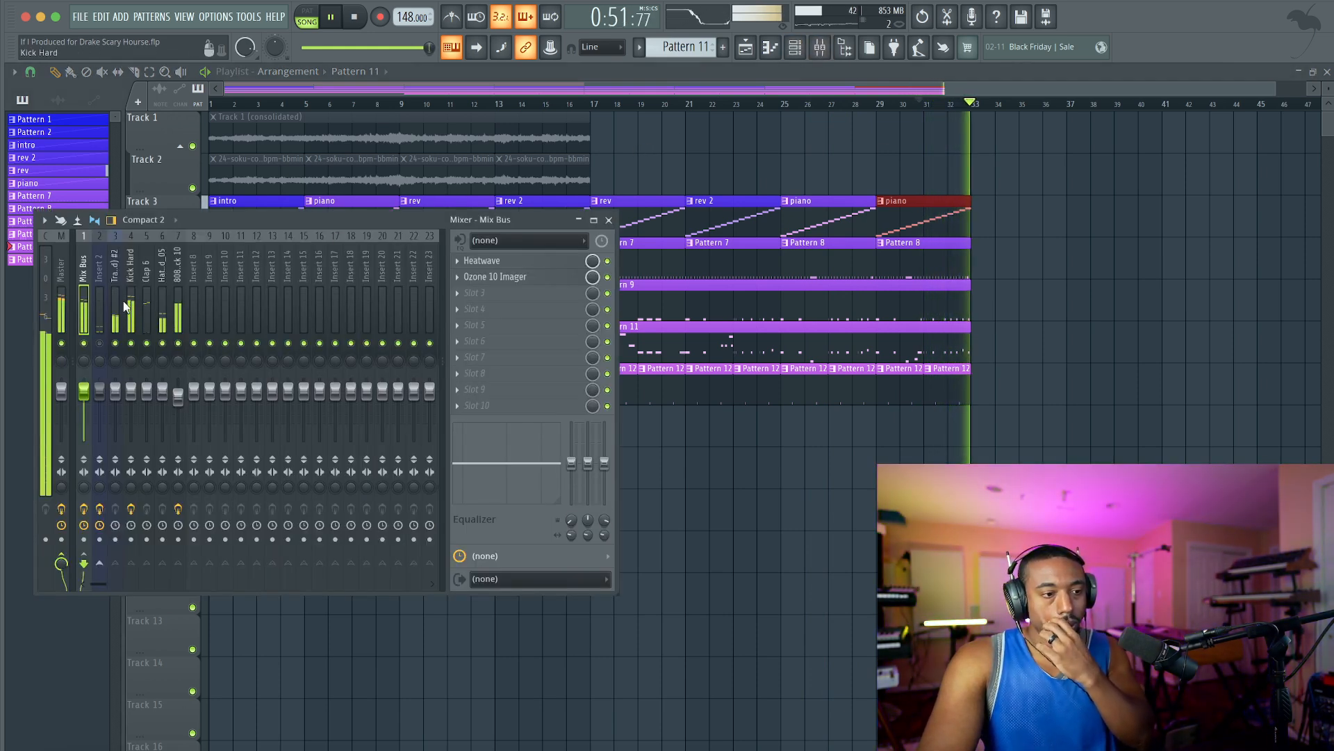
click(74, 297)
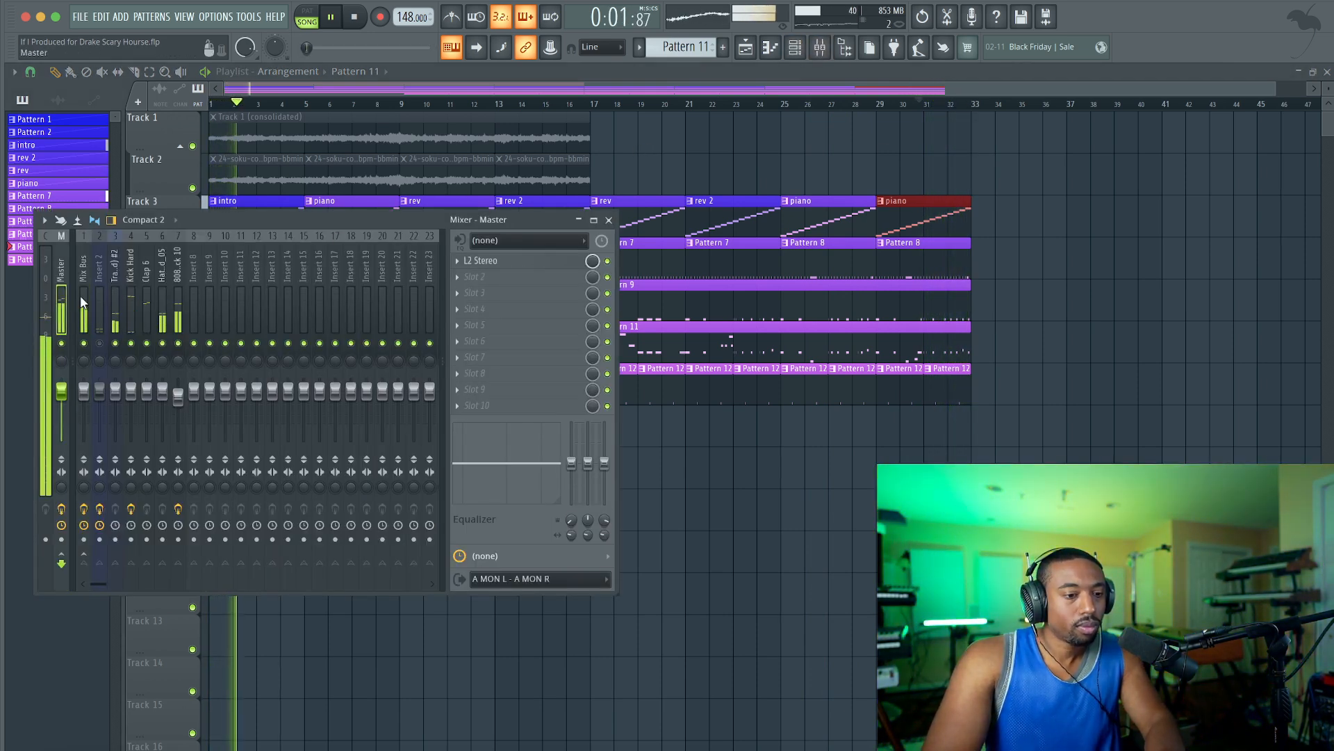
key(F9)
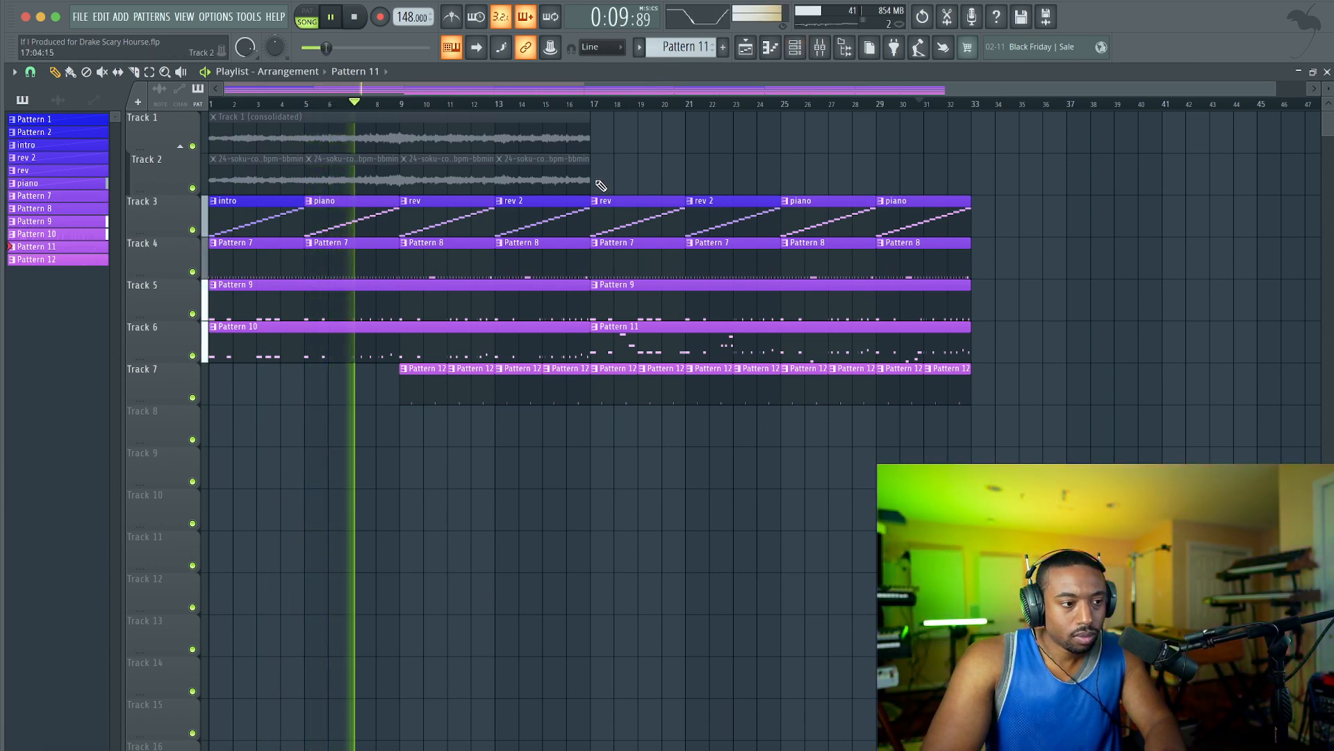
click(820, 46)
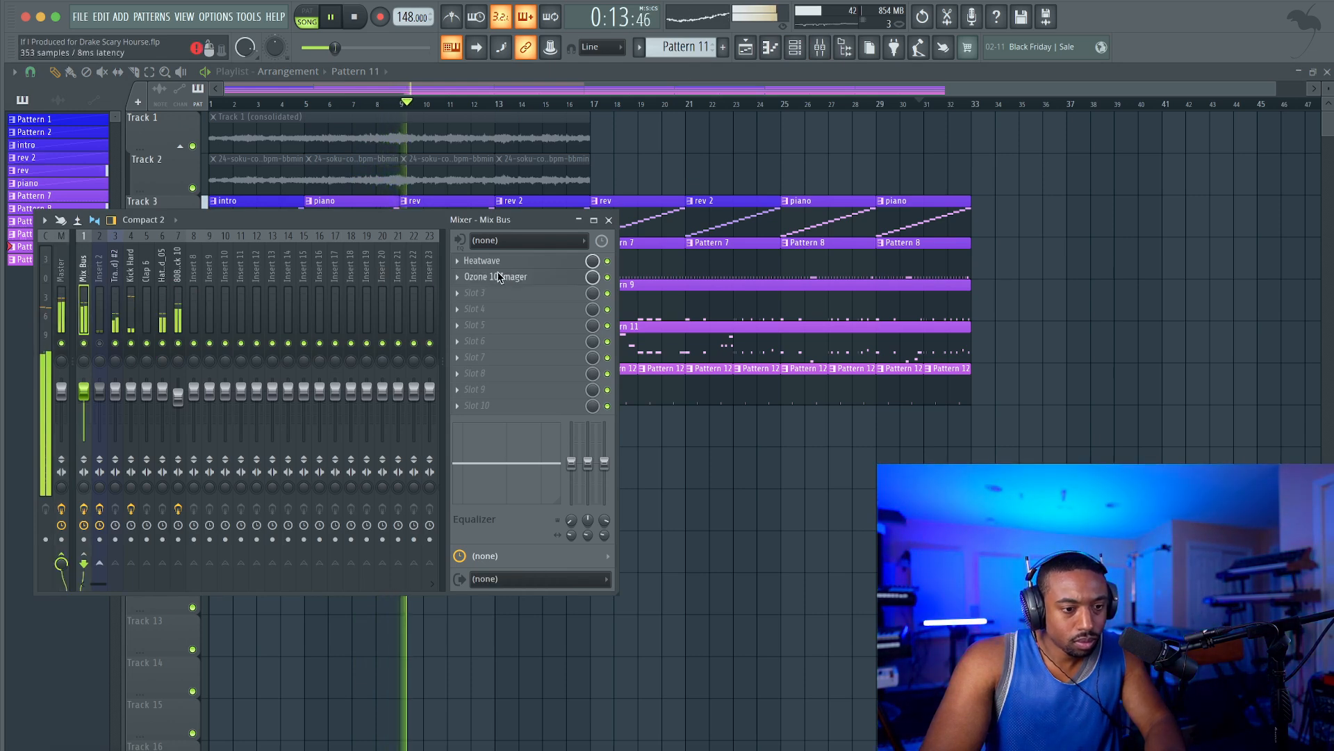
click(502, 270)
click(943, 120)
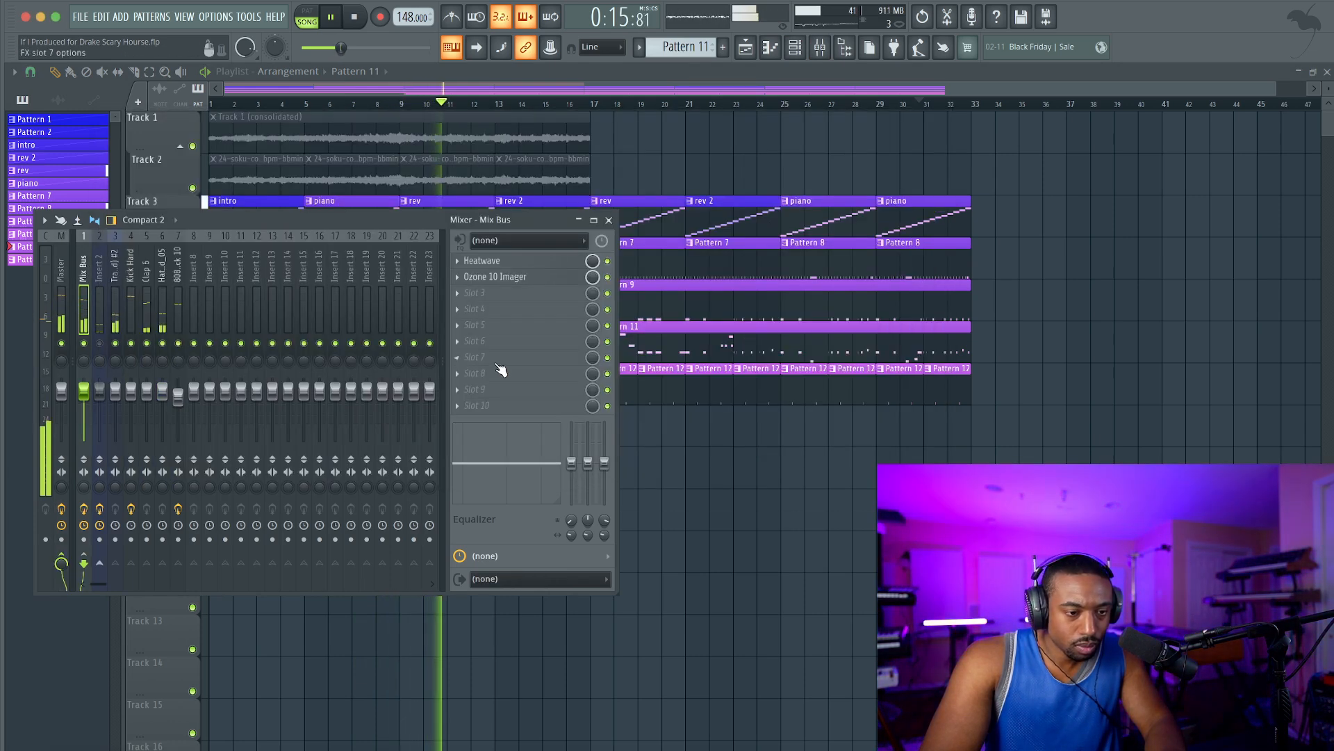
click(502, 261)
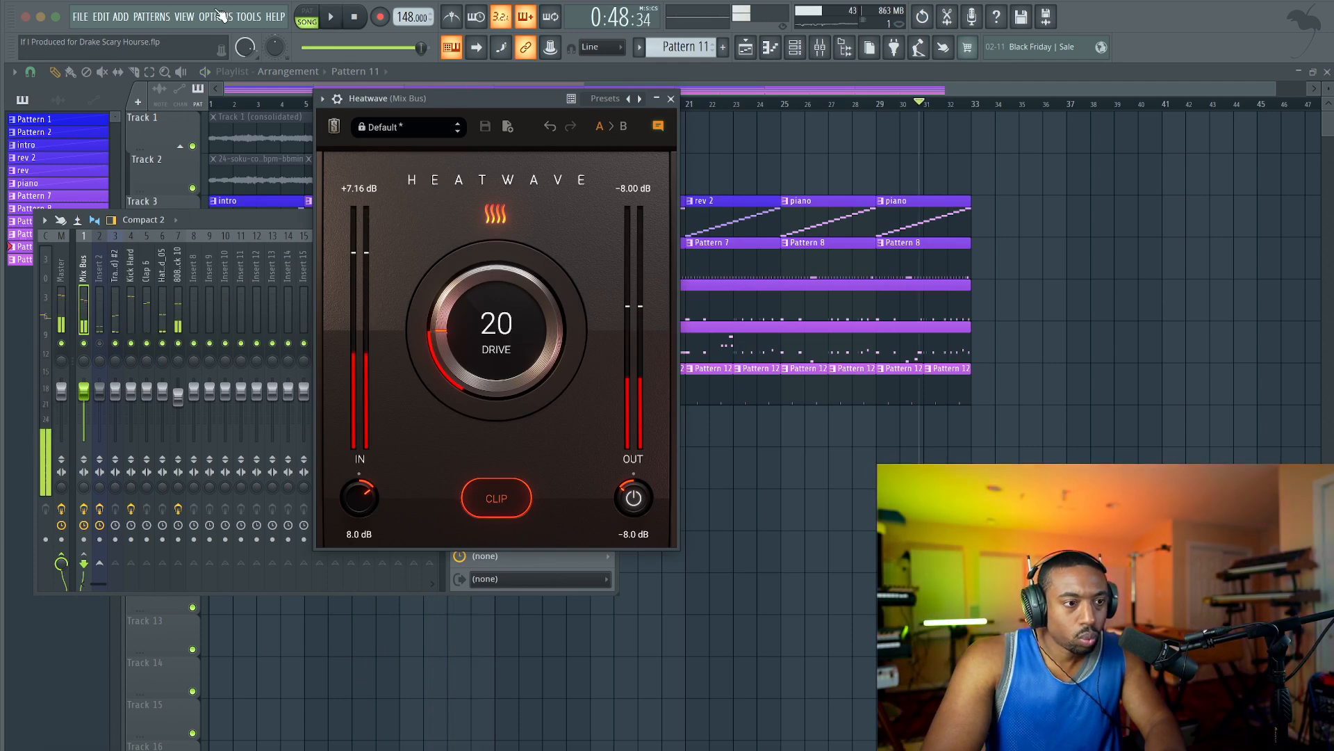
Check the buffer length in the audio settings and restart playback.
click(216, 16)
click(236, 53)
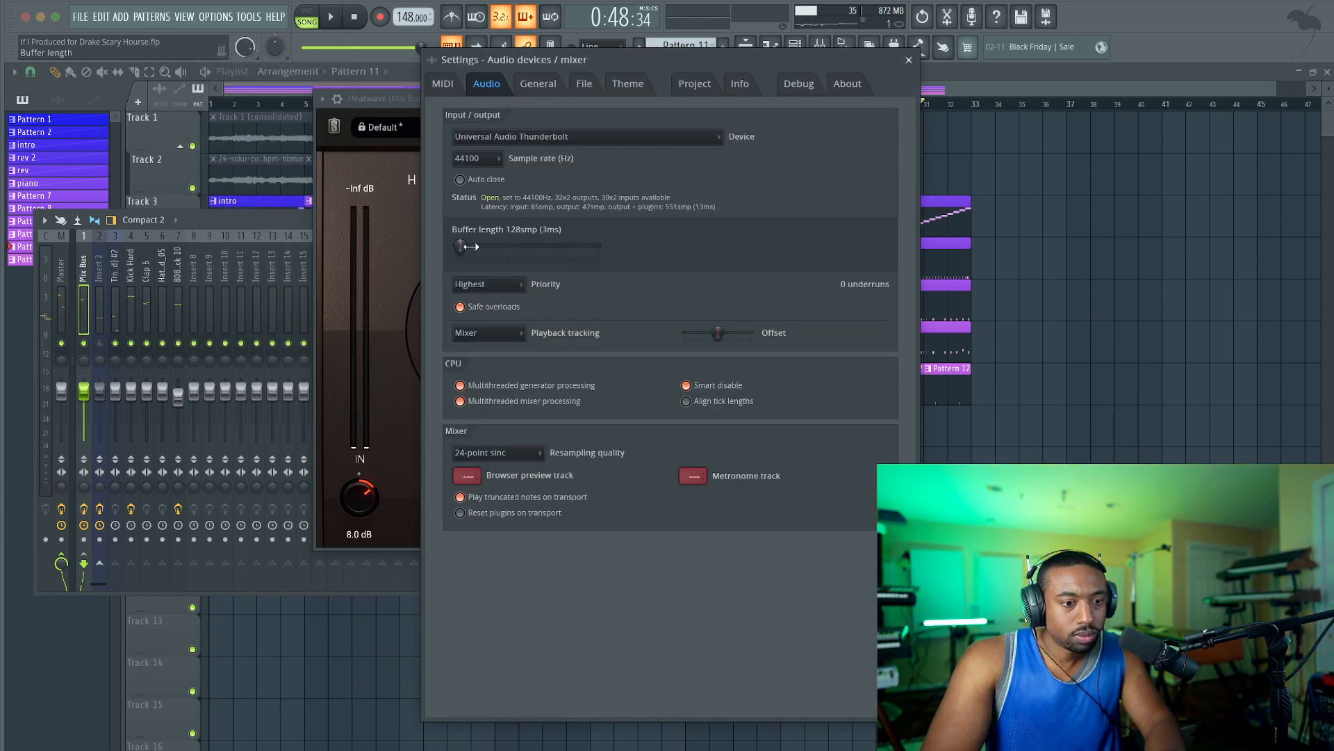
click(910, 61)
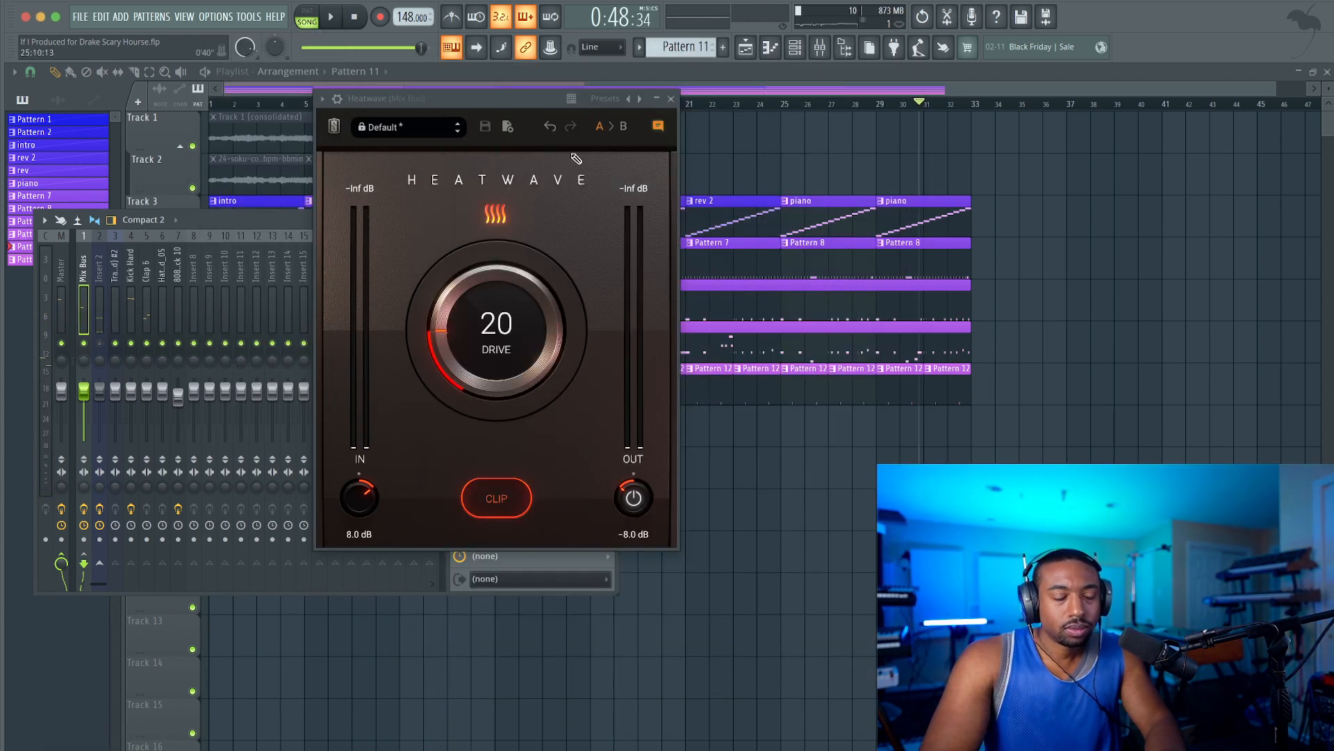
key(space)
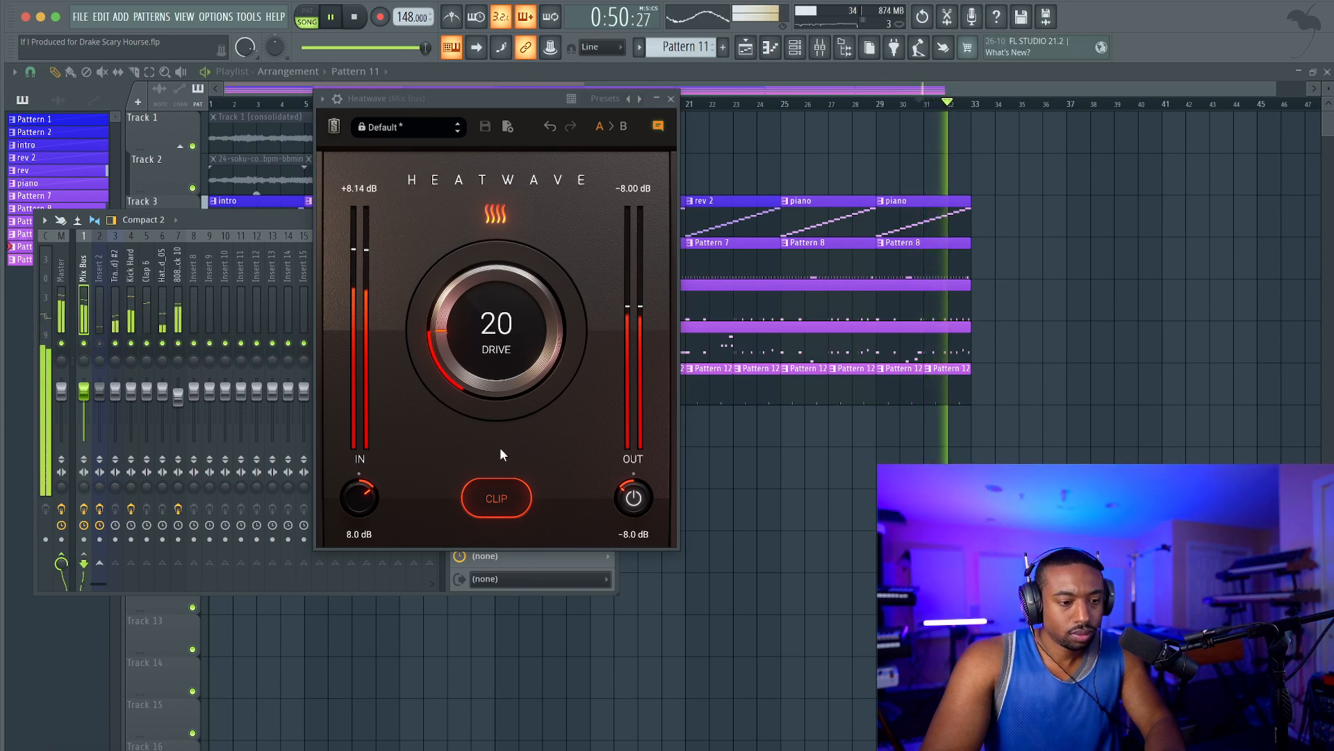
Raise the Drive of Heatwave on the Mix Bus to 89.
drag(486, 300, 492, 265)
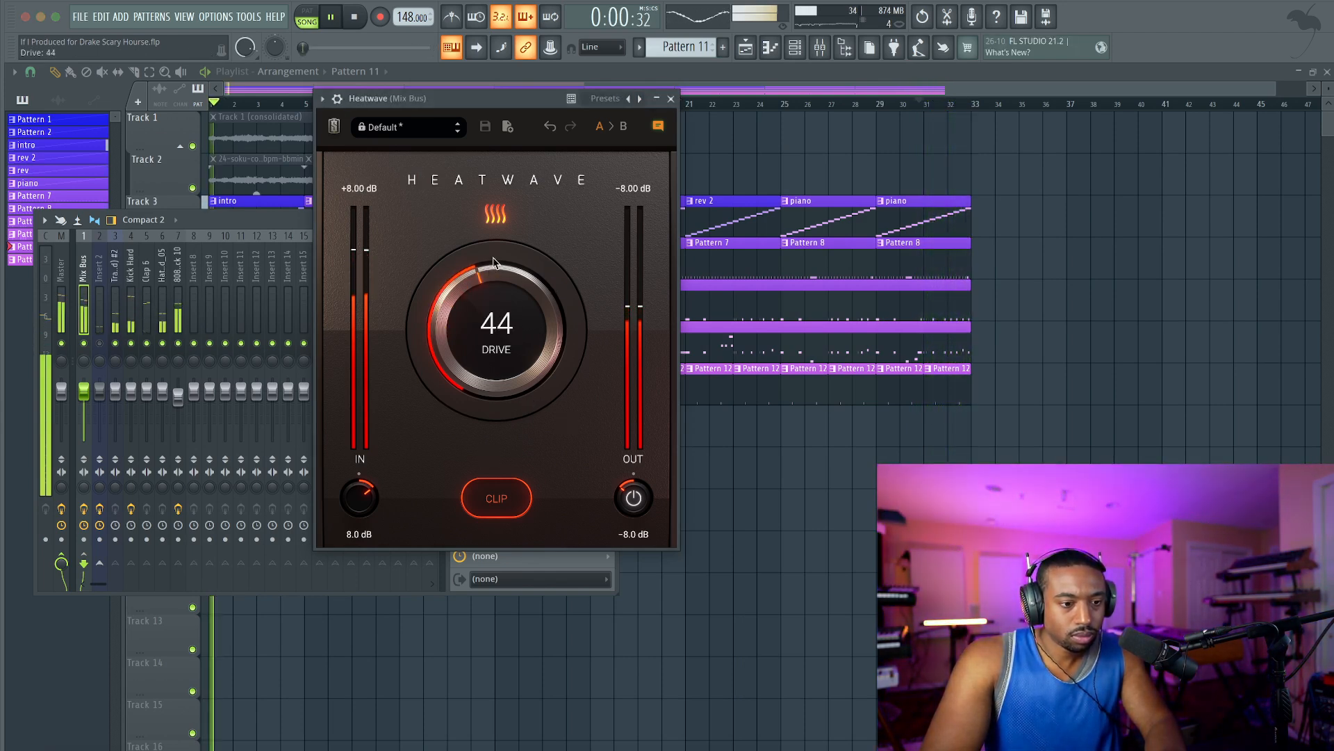
drag(518, 219, 547, 180)
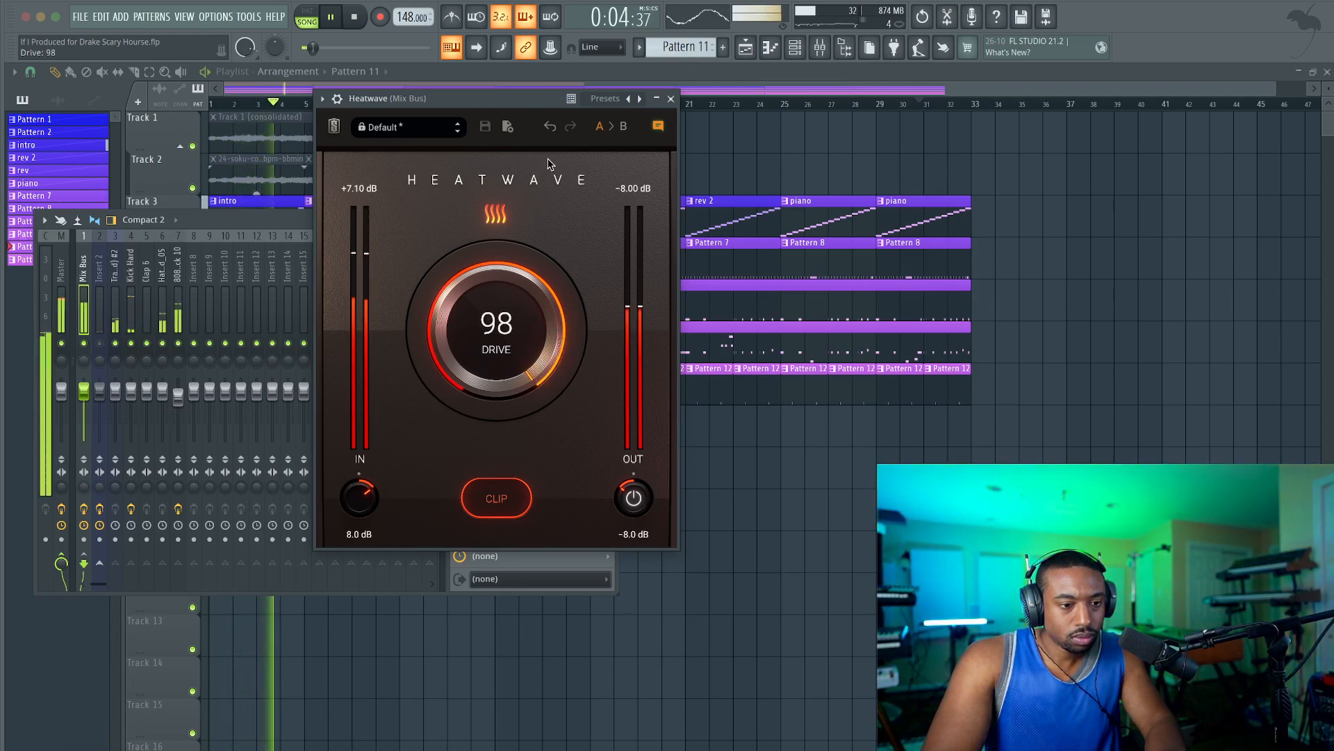
drag(545, 168, 539, 180)
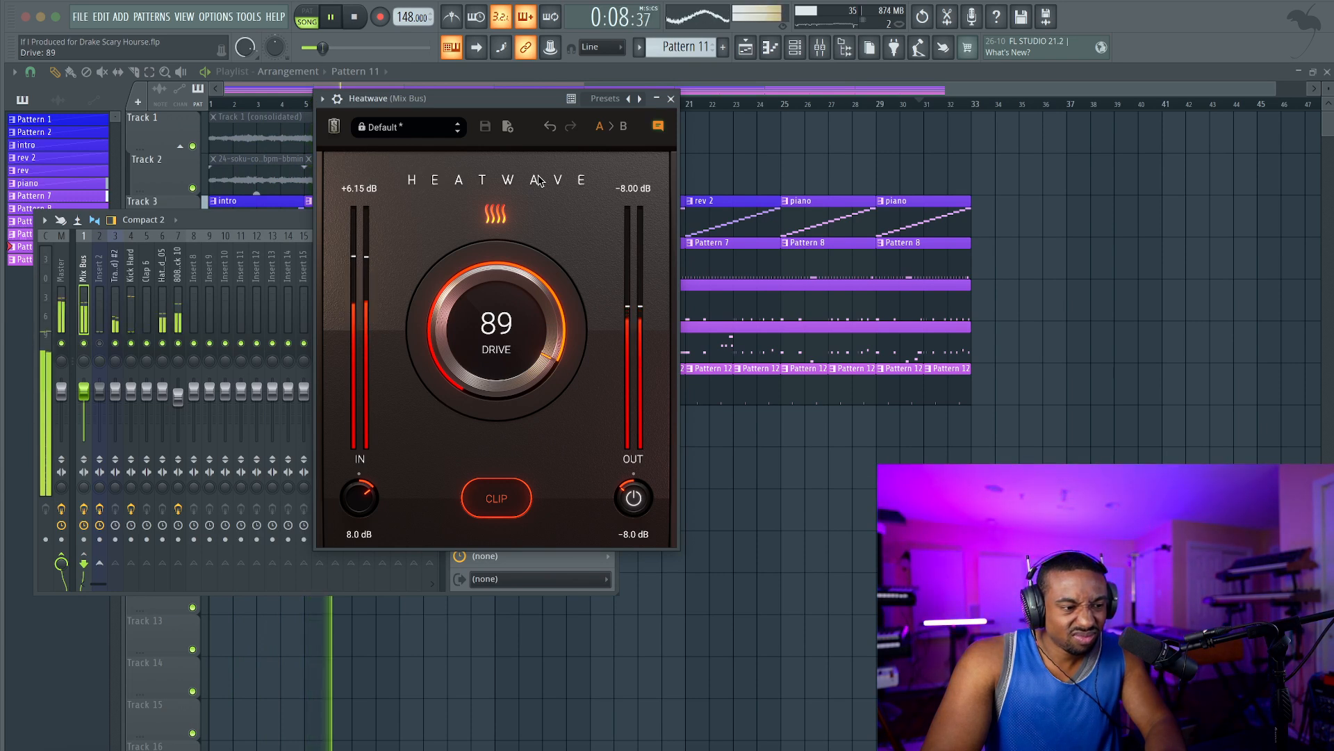
Lower the Drive of Heatwave on the Mix Bus to 42 and close the plugin.
drag(539, 182, 539, 186)
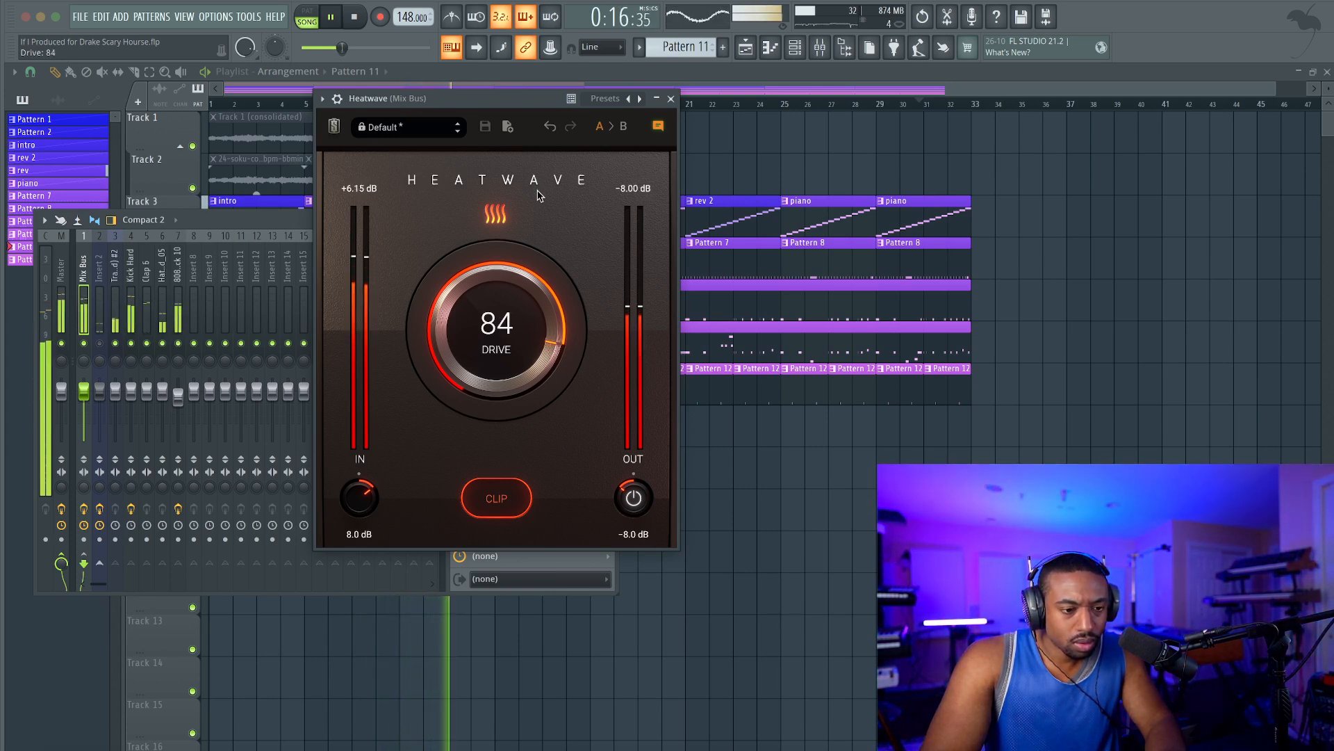
drag(530, 232, 511, 312)
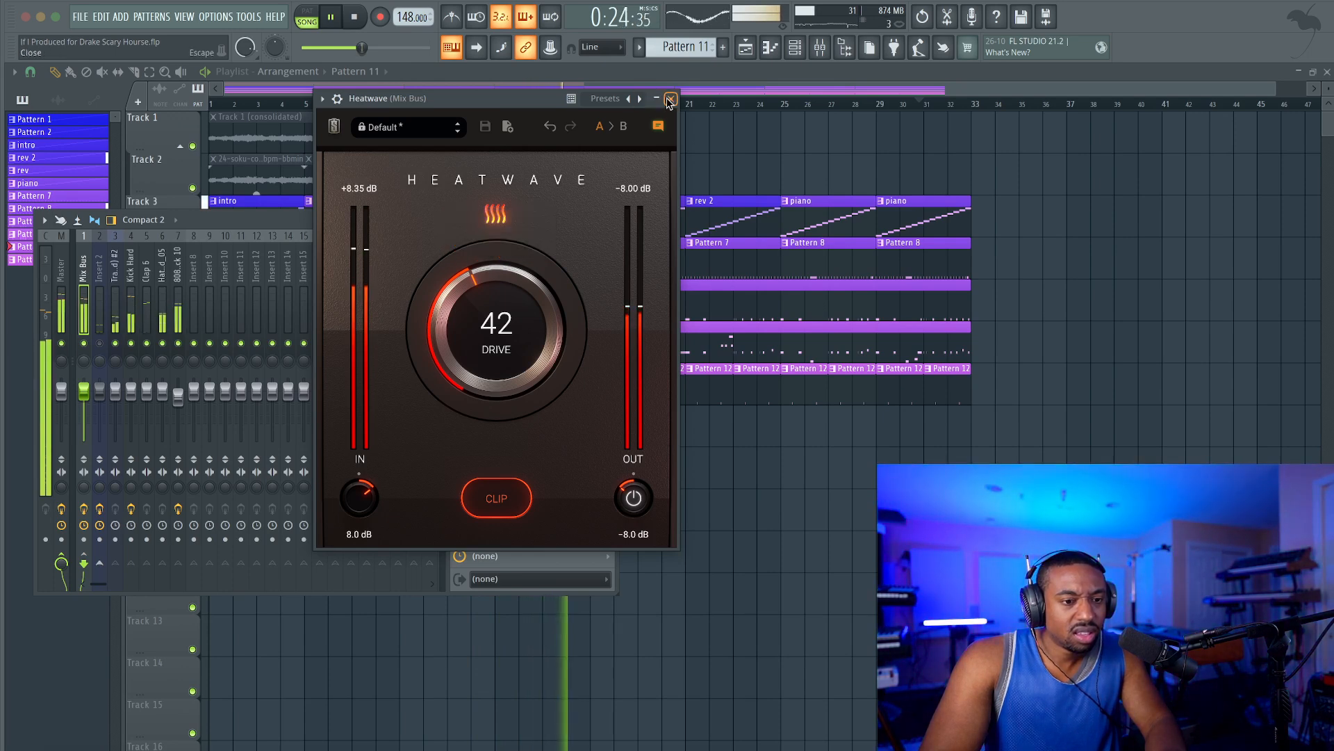
click(671, 100)
Add Fruity Parametric EQ 2 to the Hat_Closed_05 mixer track and close the EQ and the mixer.
right_click(469, 277)
mouse_move(469, 278)
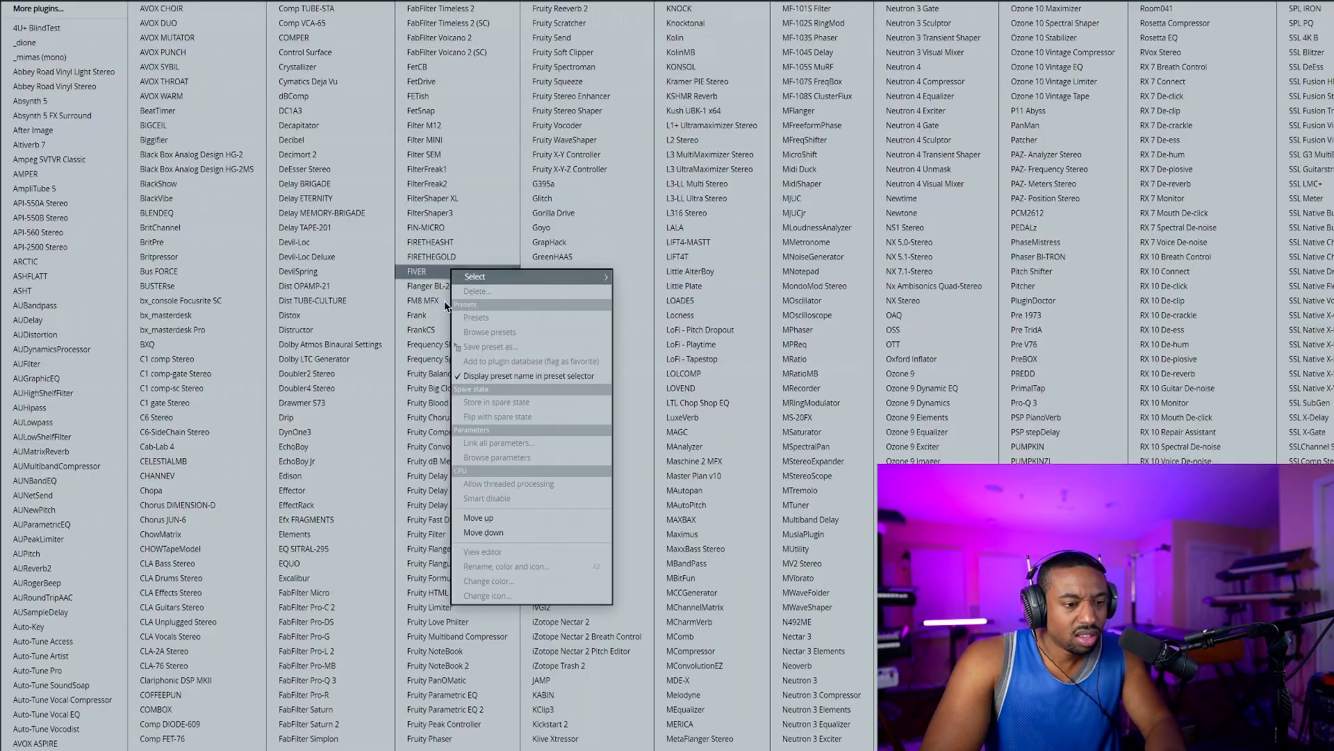
click(503, 709)
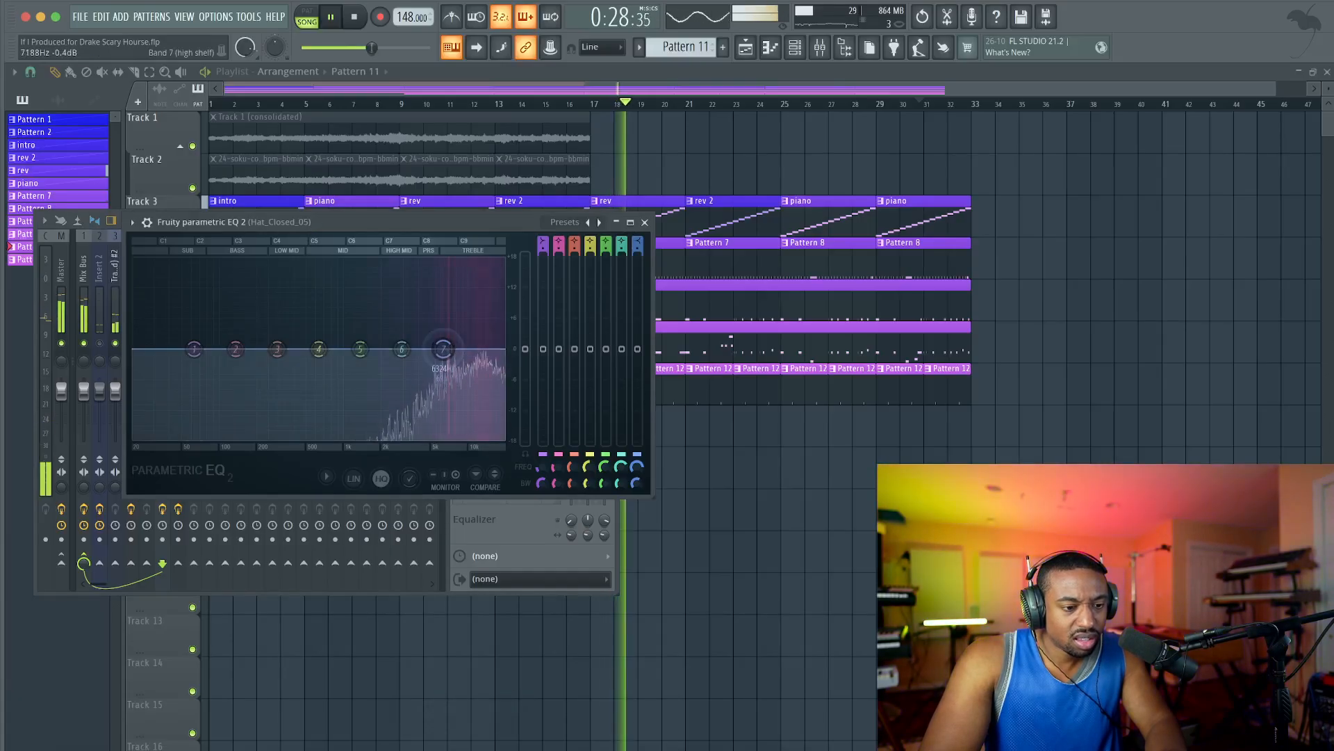
click(644, 221)
key(F9)
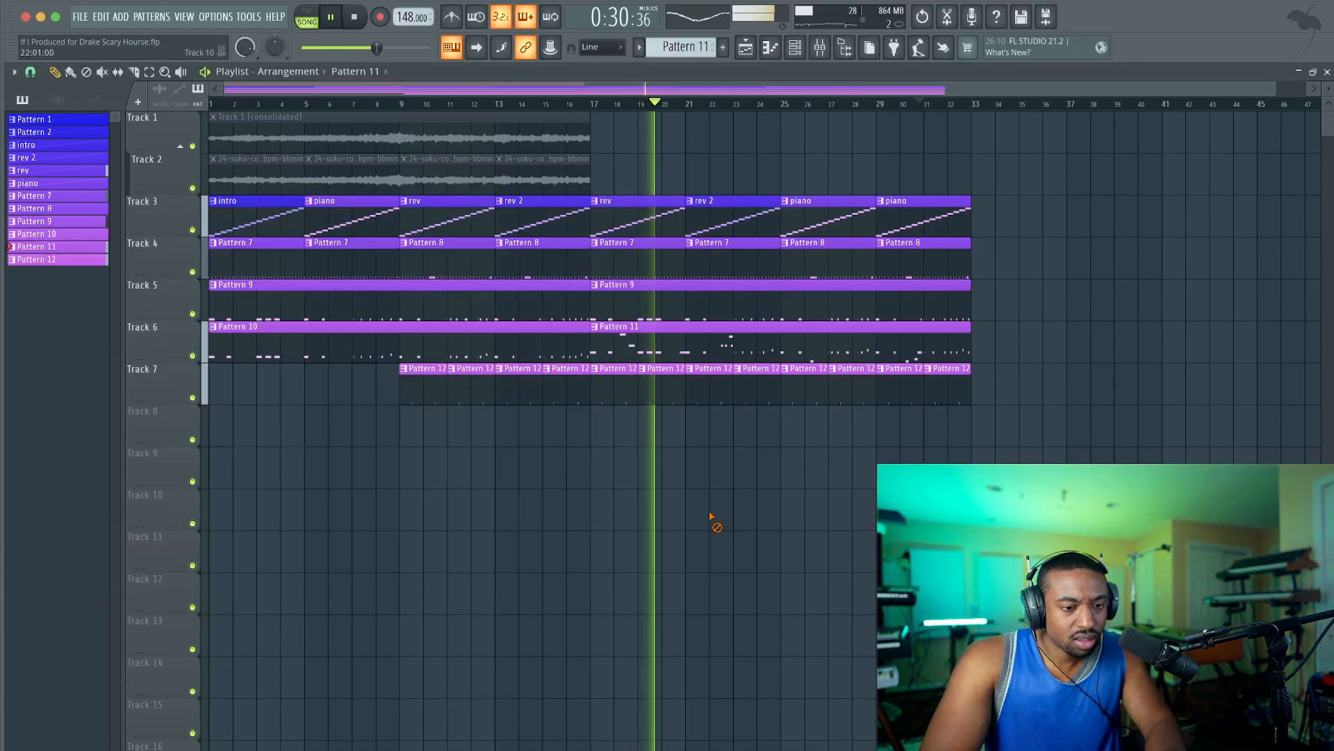
Raise the level of the Hat_Closed_05 mixer track slightly.
click(821, 50)
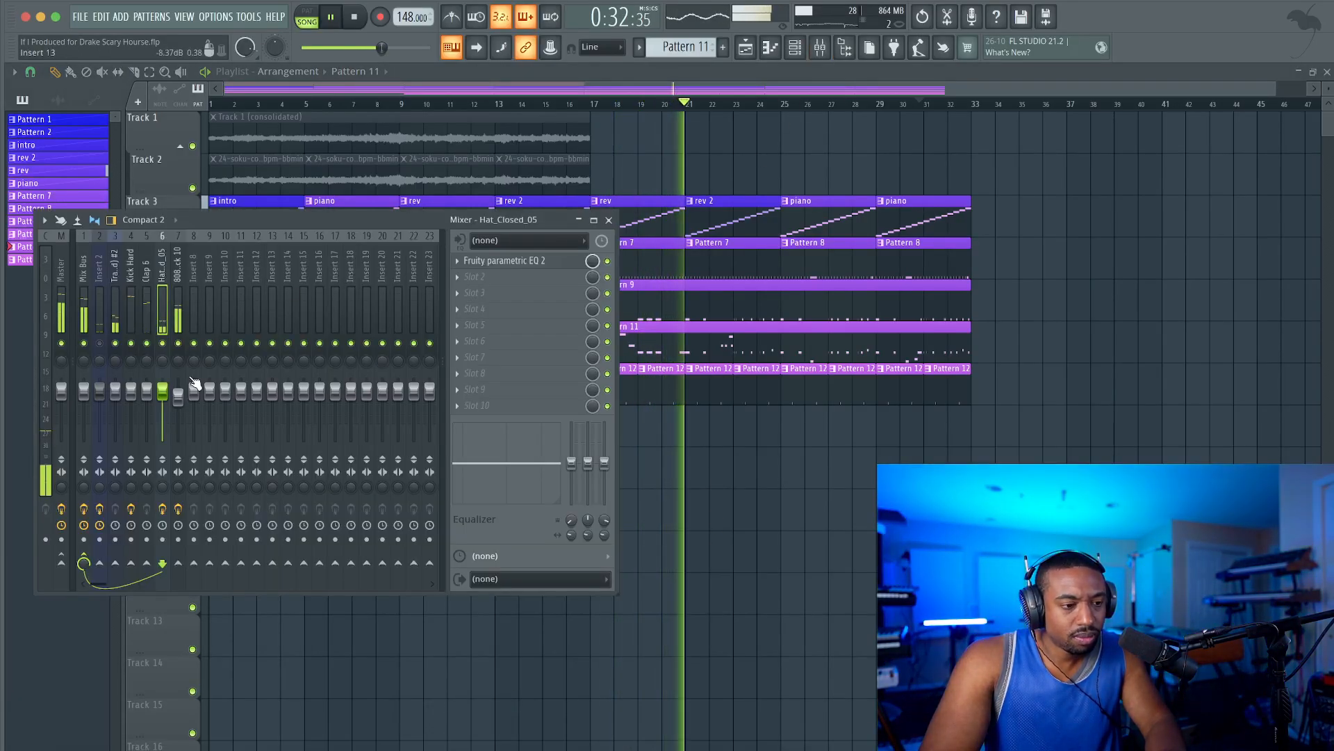
drag(378, 48, 389, 47)
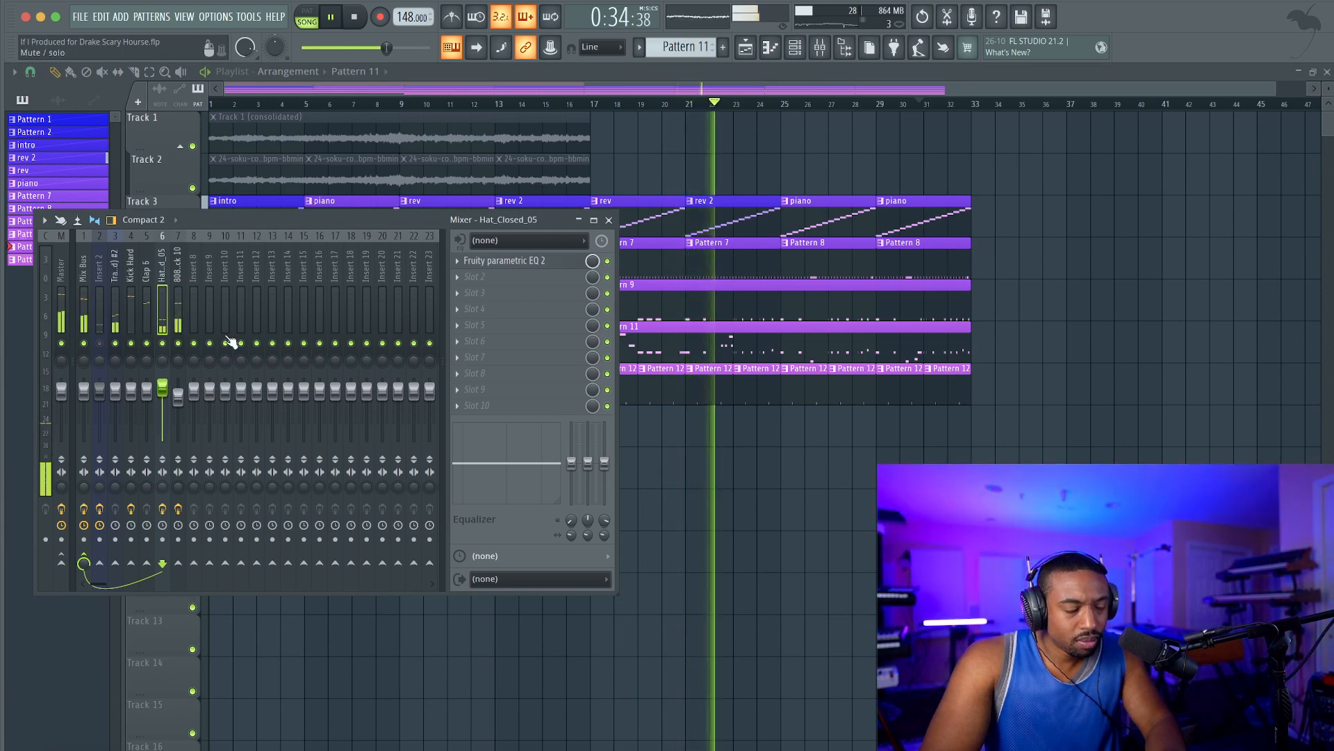
key(F9)
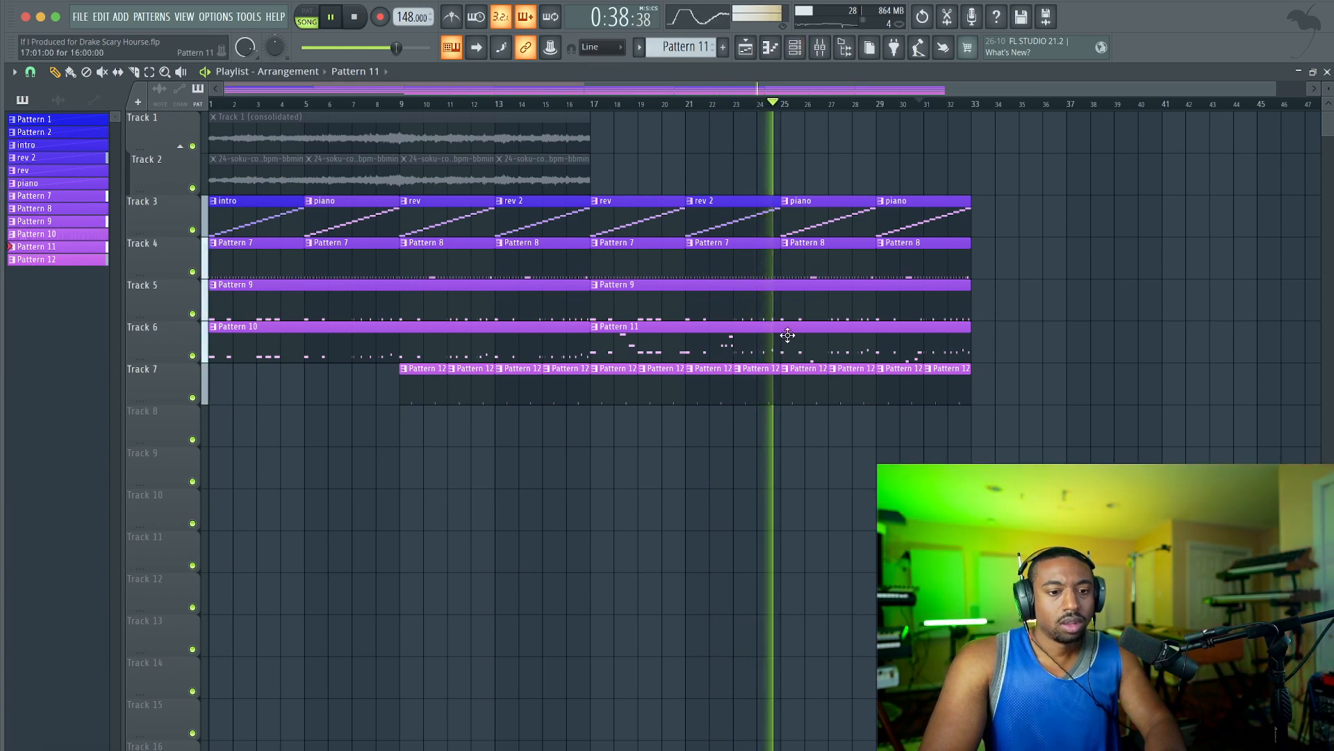
Delete the second Pattern 9 clip in Track 5 after trying and saving it shortened to eight bars.
drag(969, 297, 782, 297)
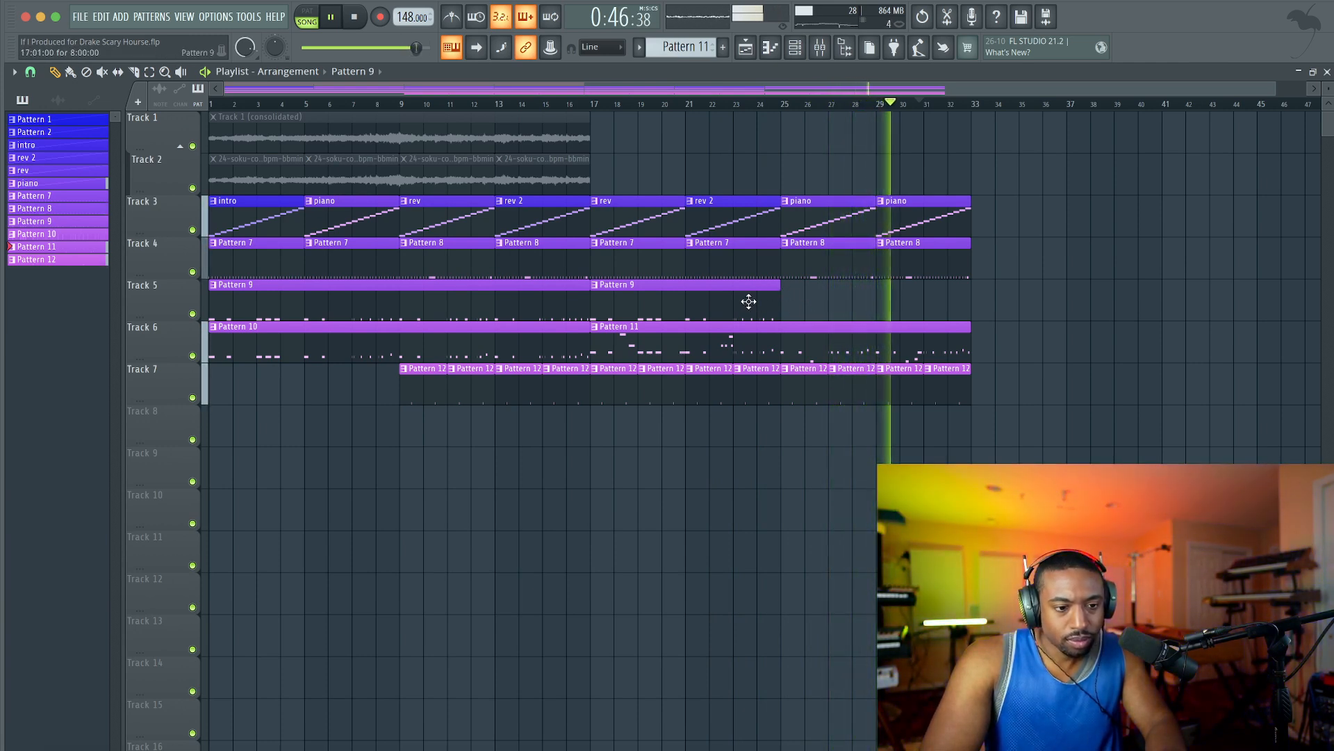
key(ctrl+s)
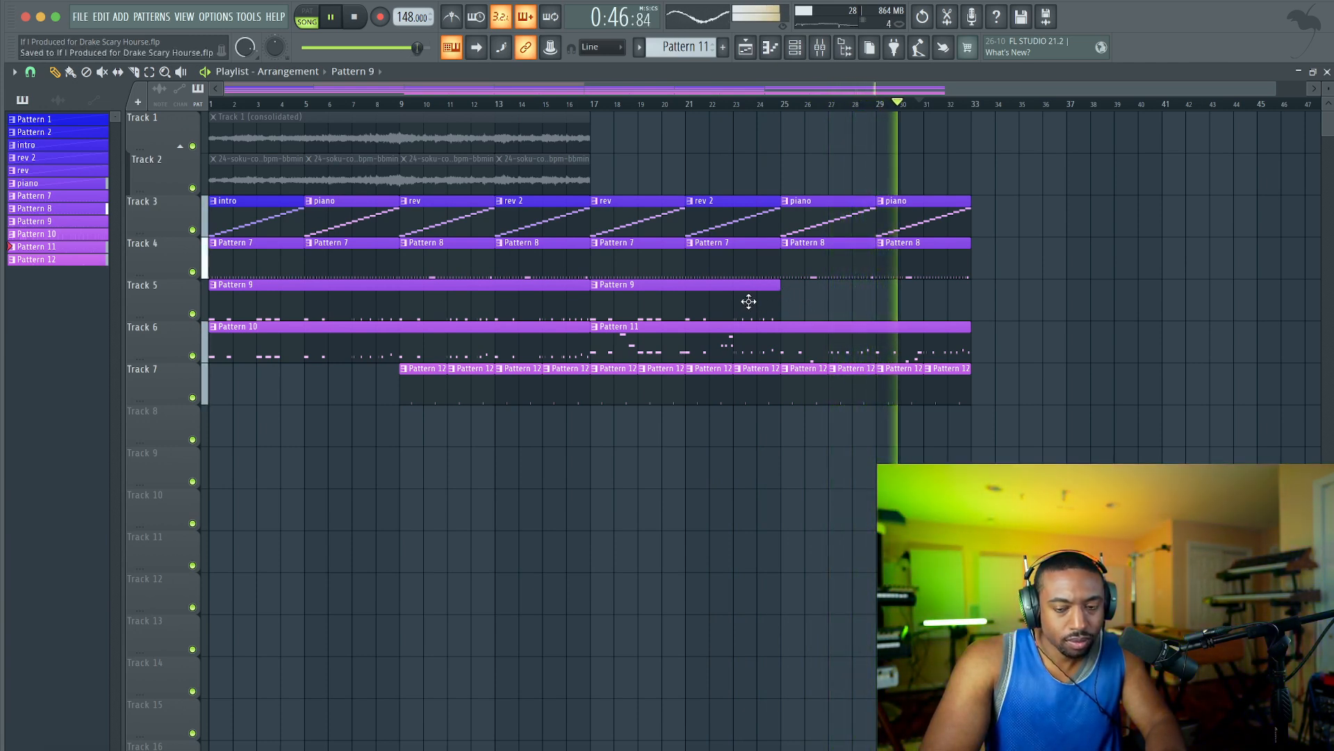
right_click(690, 304)
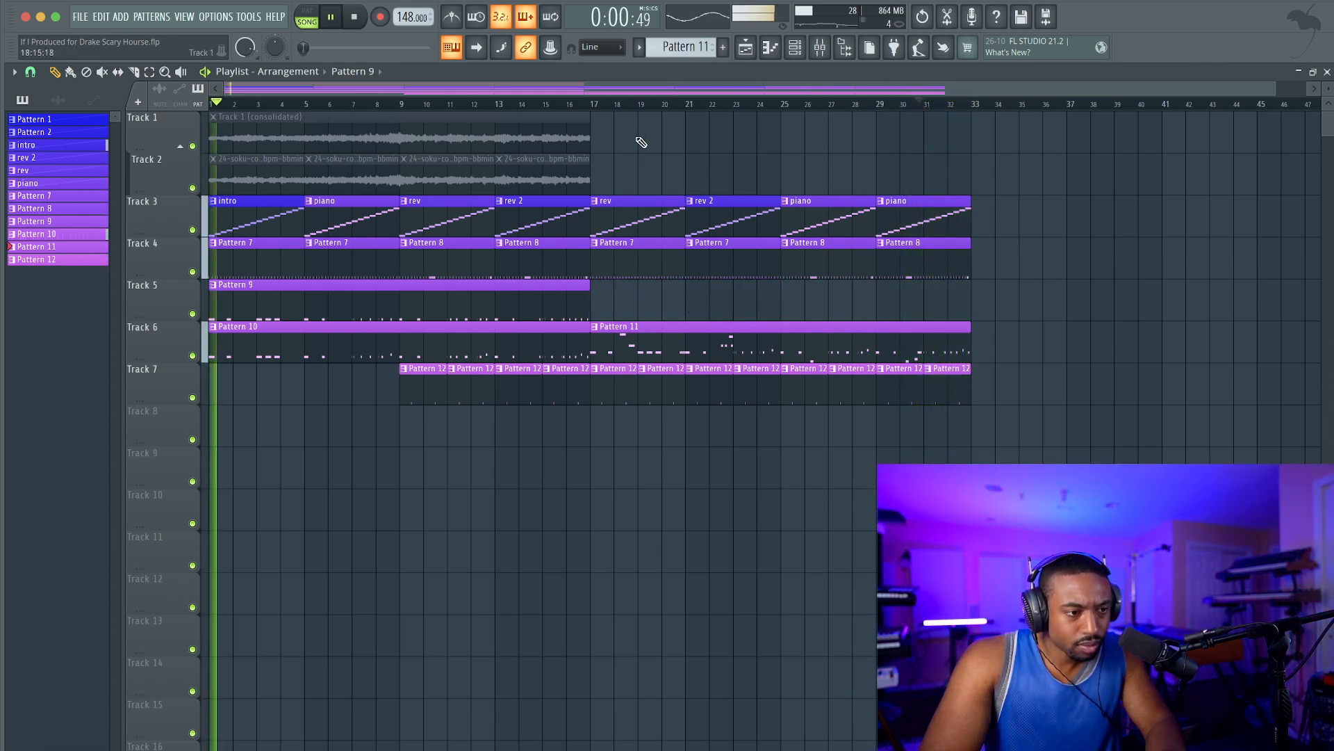
click(799, 55)
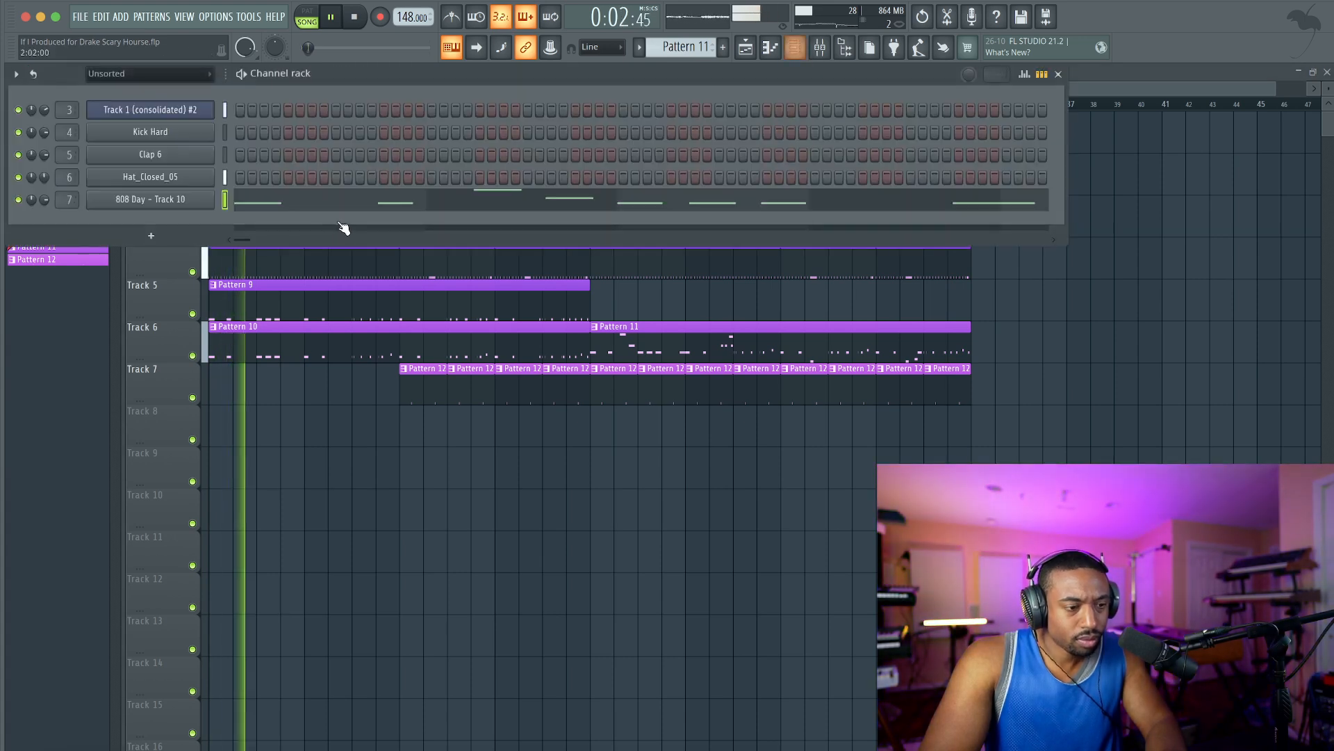
click(825, 51)
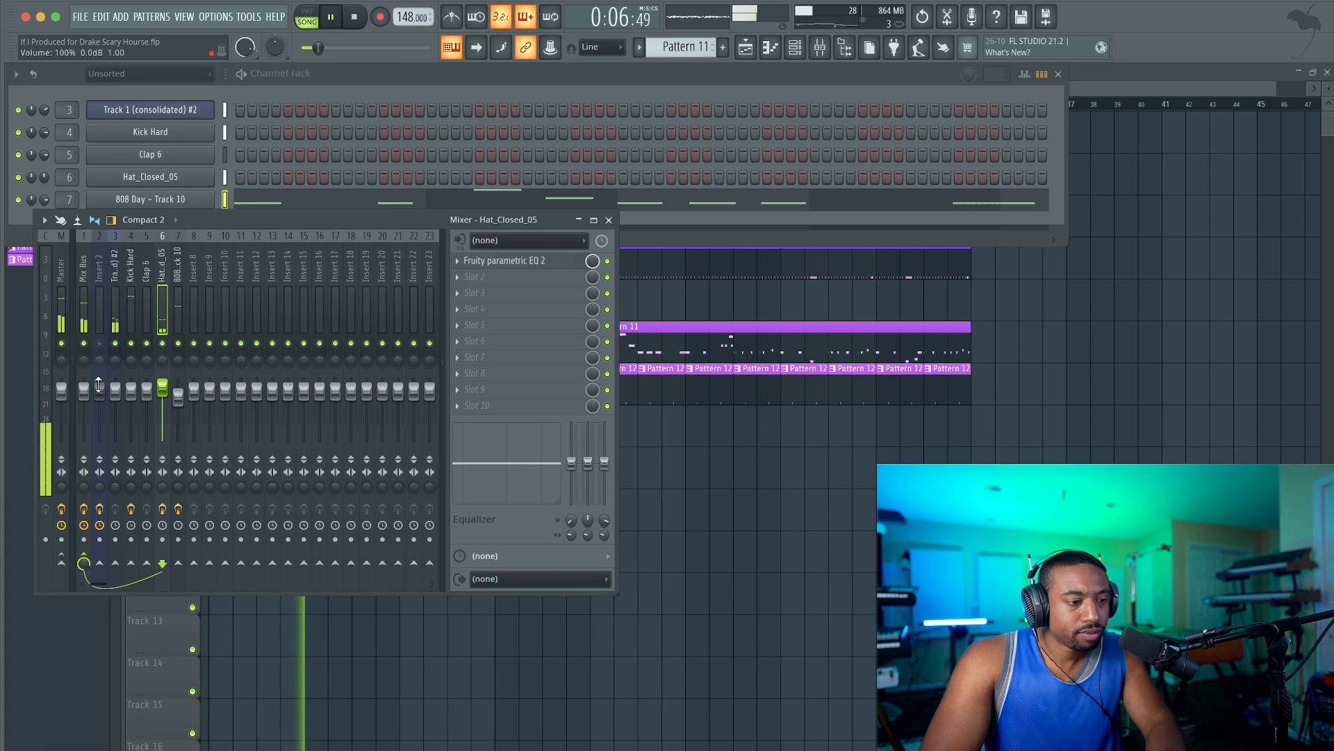
click(794, 572)
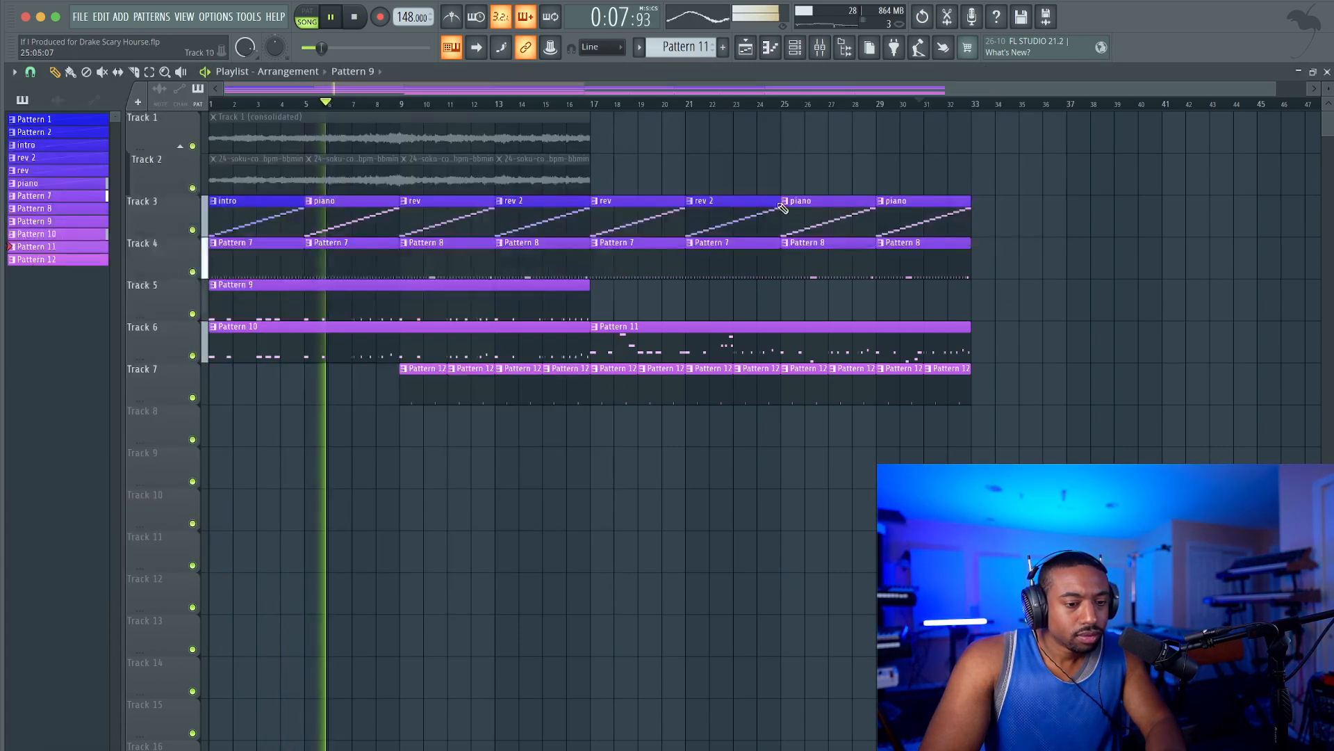
Check the L2 Stereo limiter on the Master track and save the project.
click(820, 48)
click(59, 287)
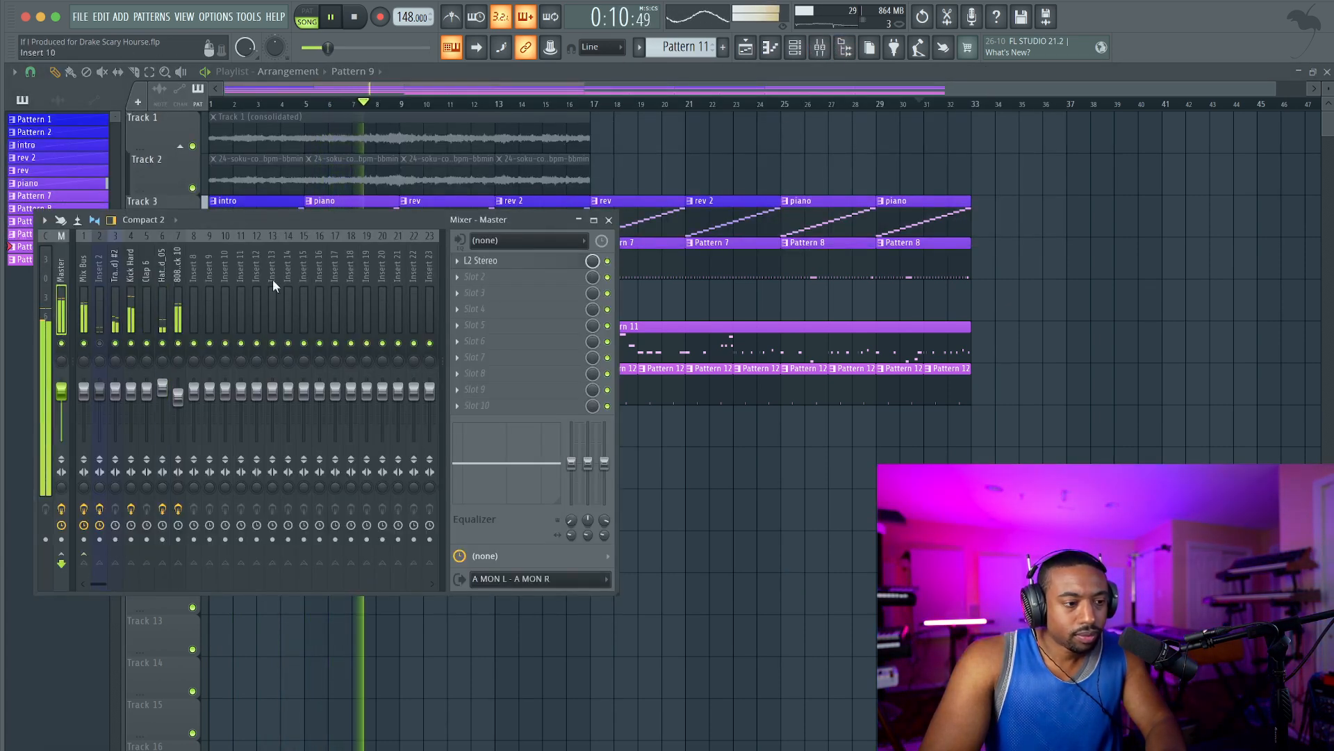
click(495, 261)
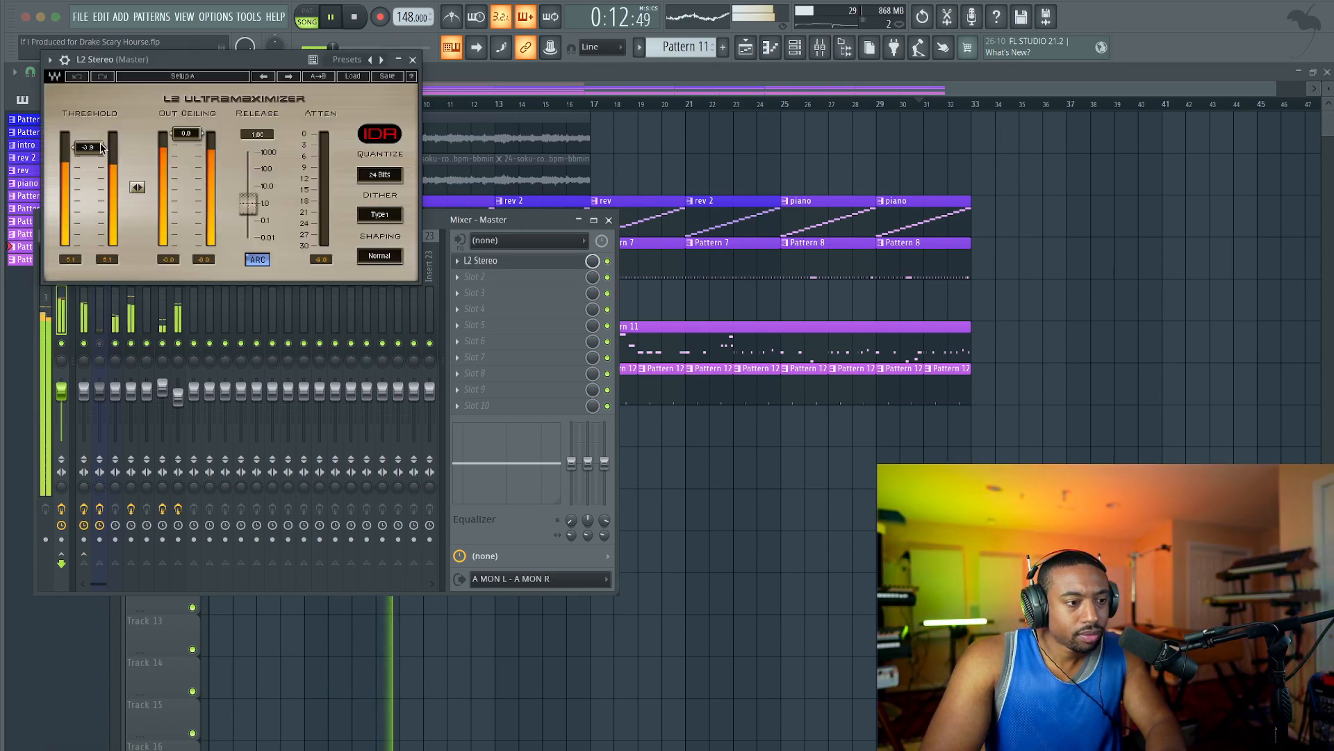
click(413, 59)
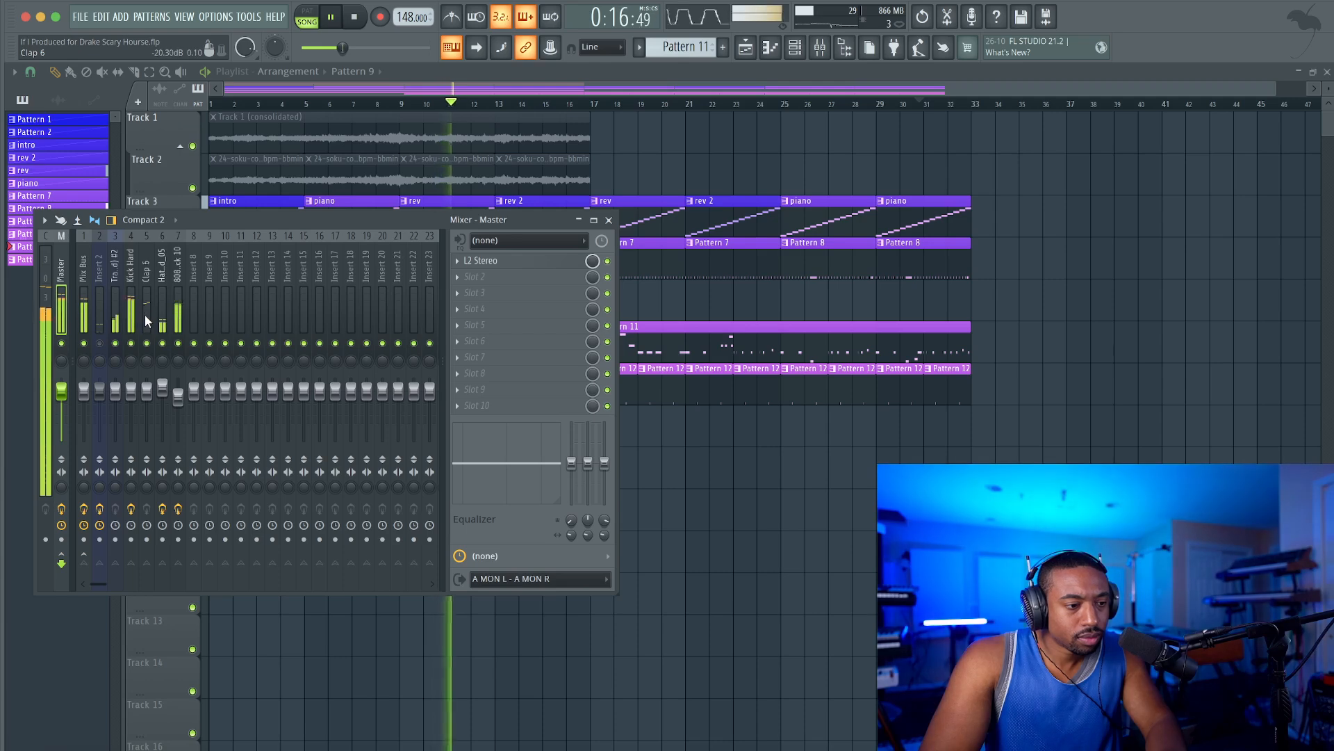
key(F9)
key(ctrl+s)
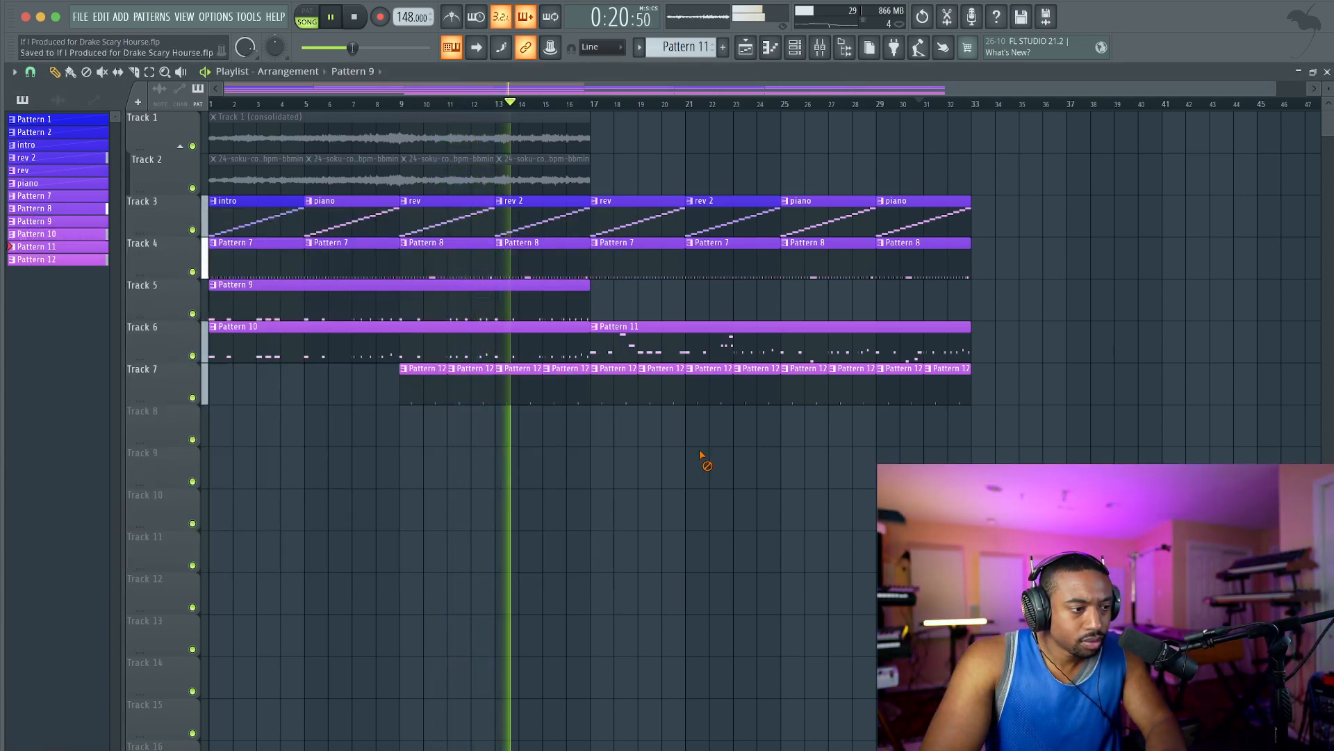
Adjust the time Shift of the Track 1 (consolidated) #2 slicer channel and close its window.
click(795, 47)
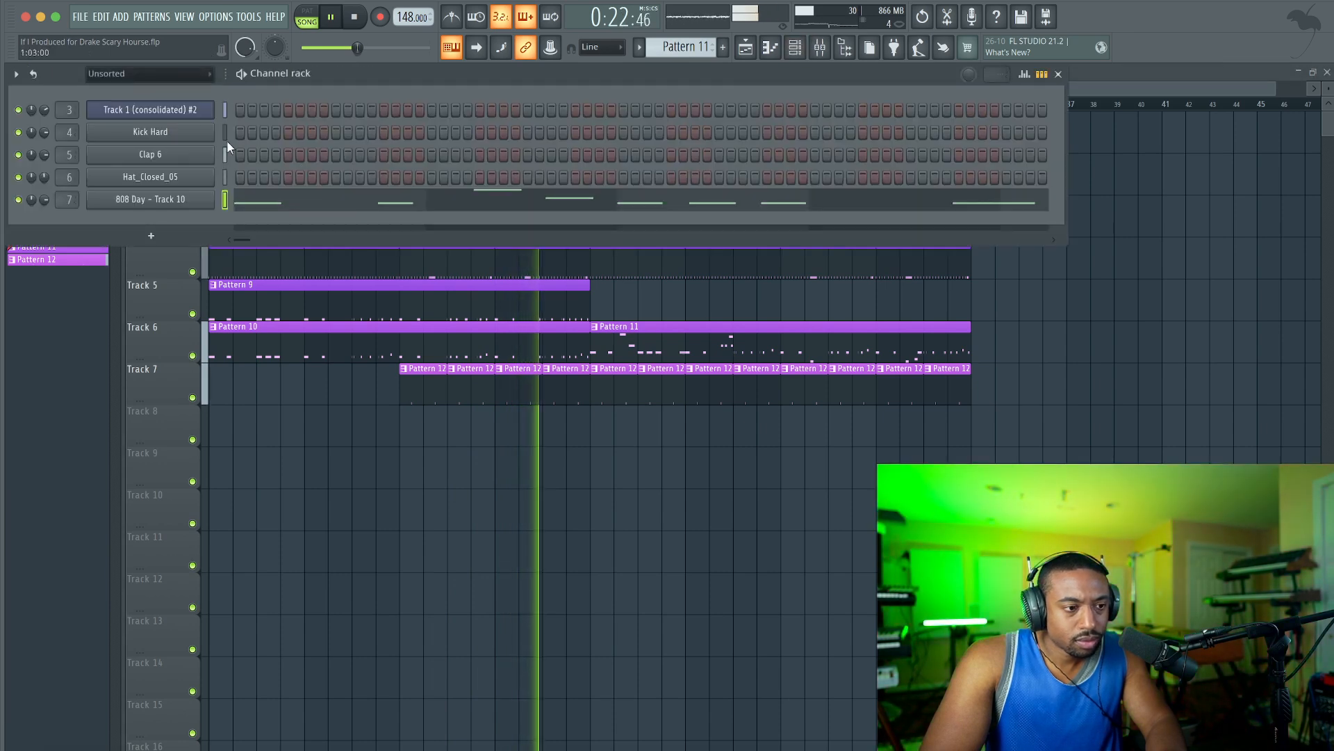
click(179, 111)
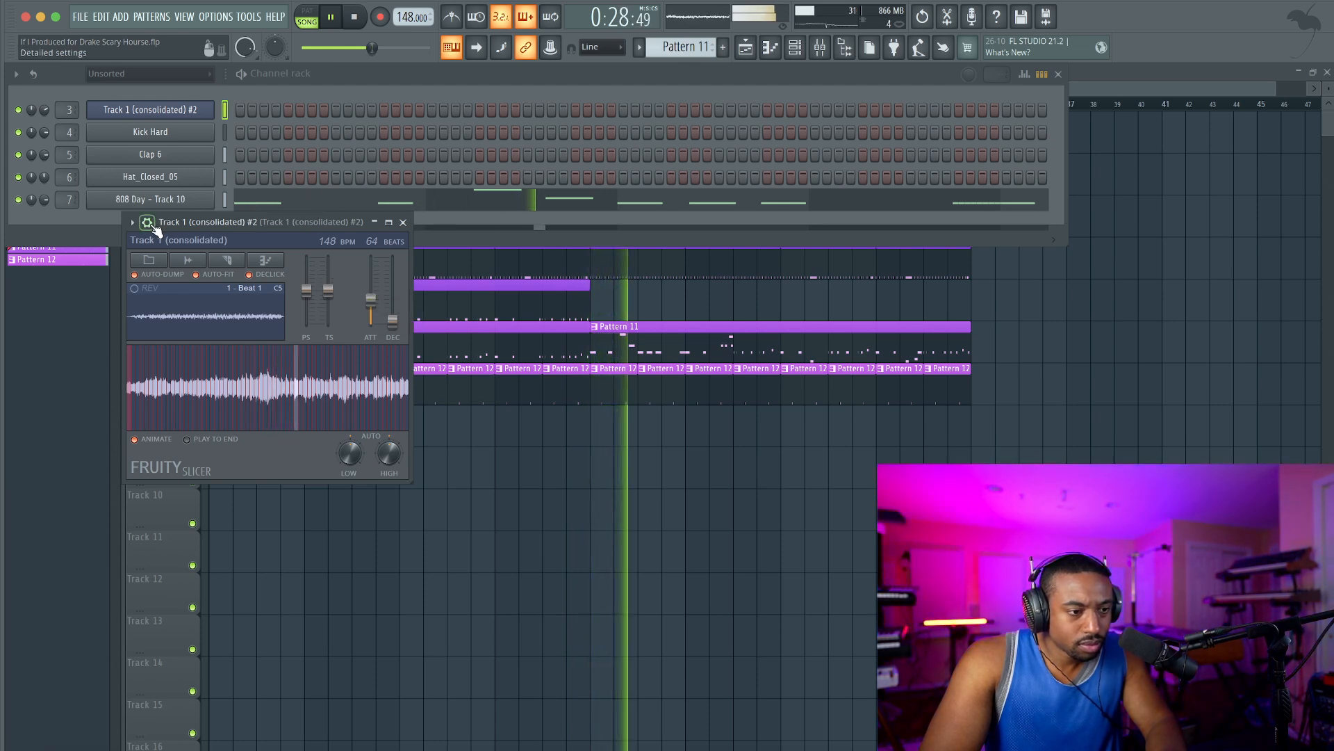
click(149, 223)
click(208, 249)
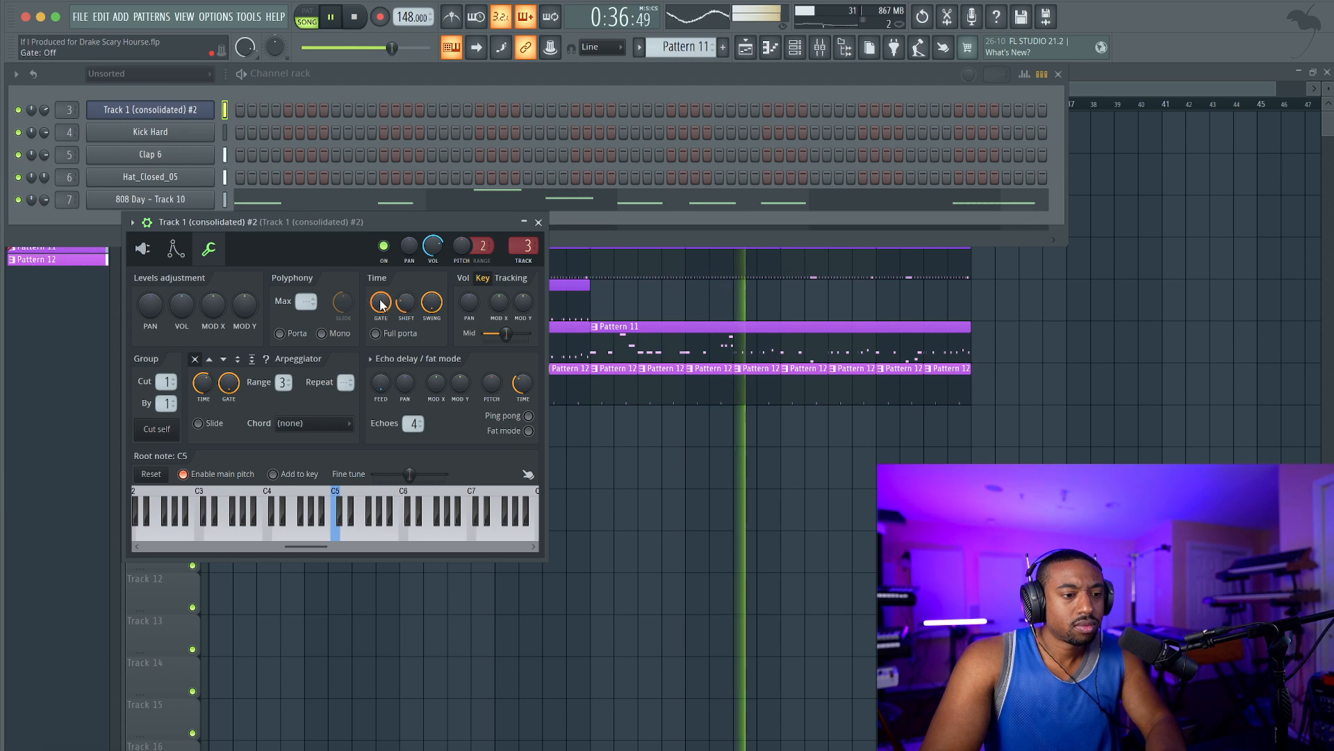
drag(406, 302, 406, 298)
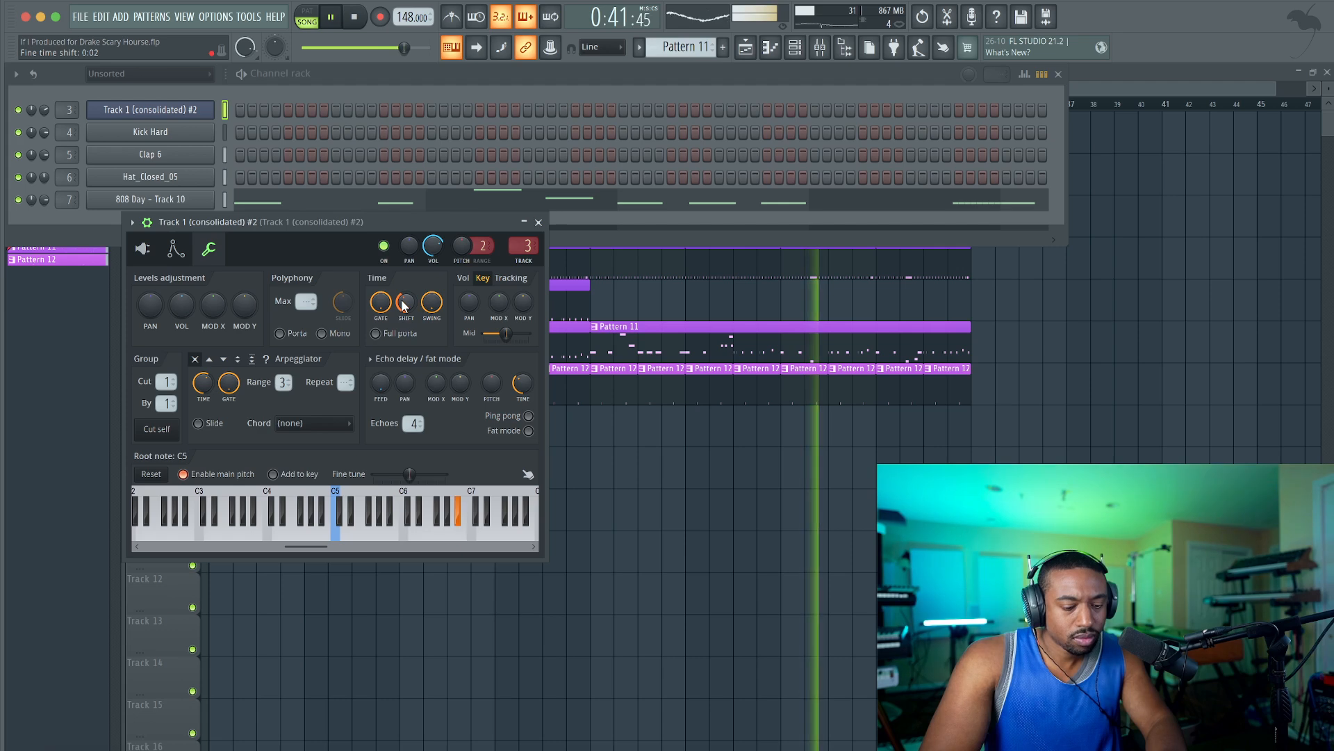
click(143, 248)
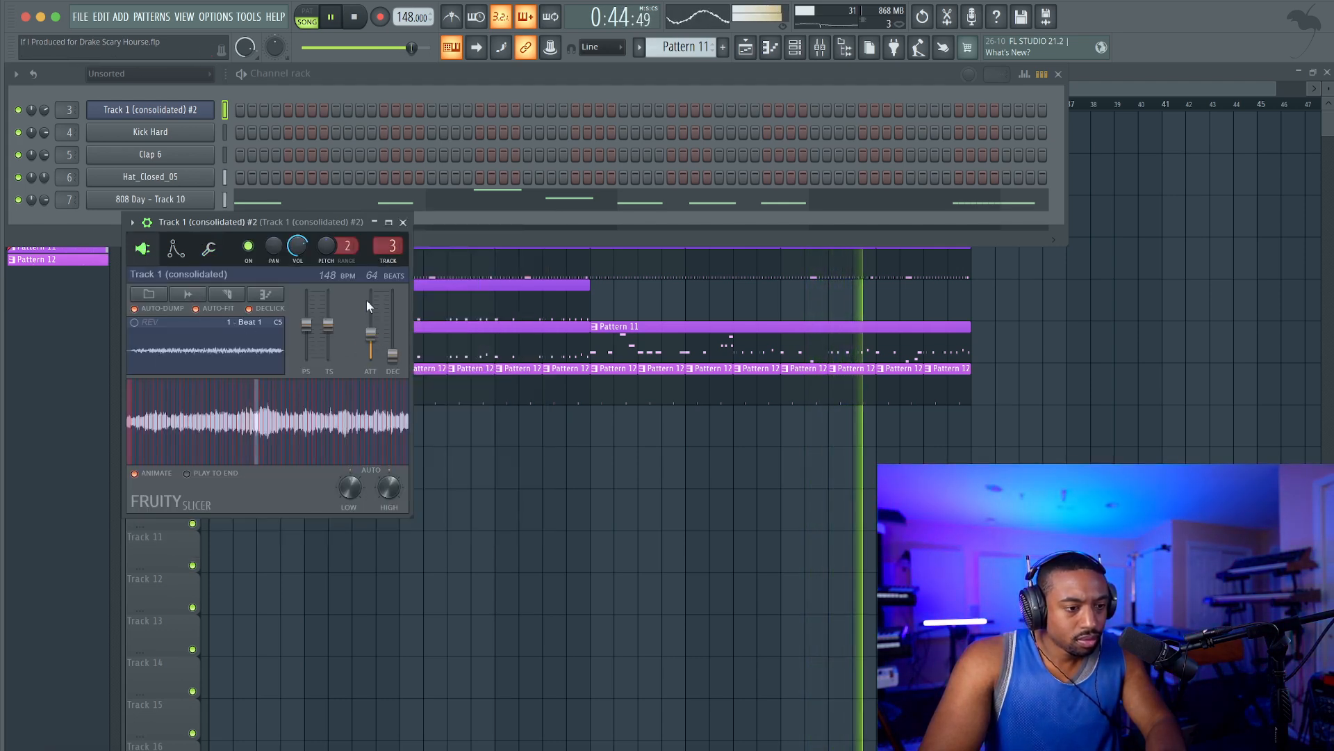
click(403, 222)
right_click(462, 452)
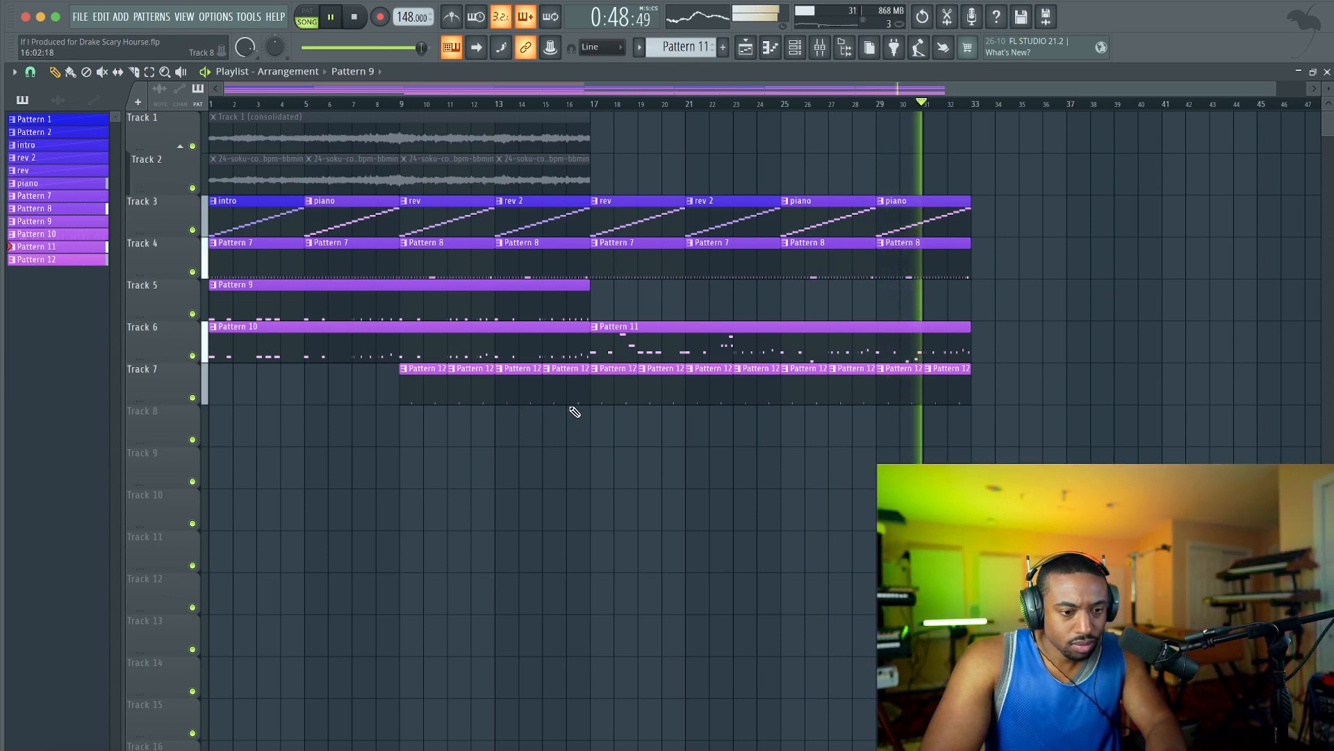
Save the project after listening through the arrangement, and look over the channel rack and mixer tracks.
click(796, 49)
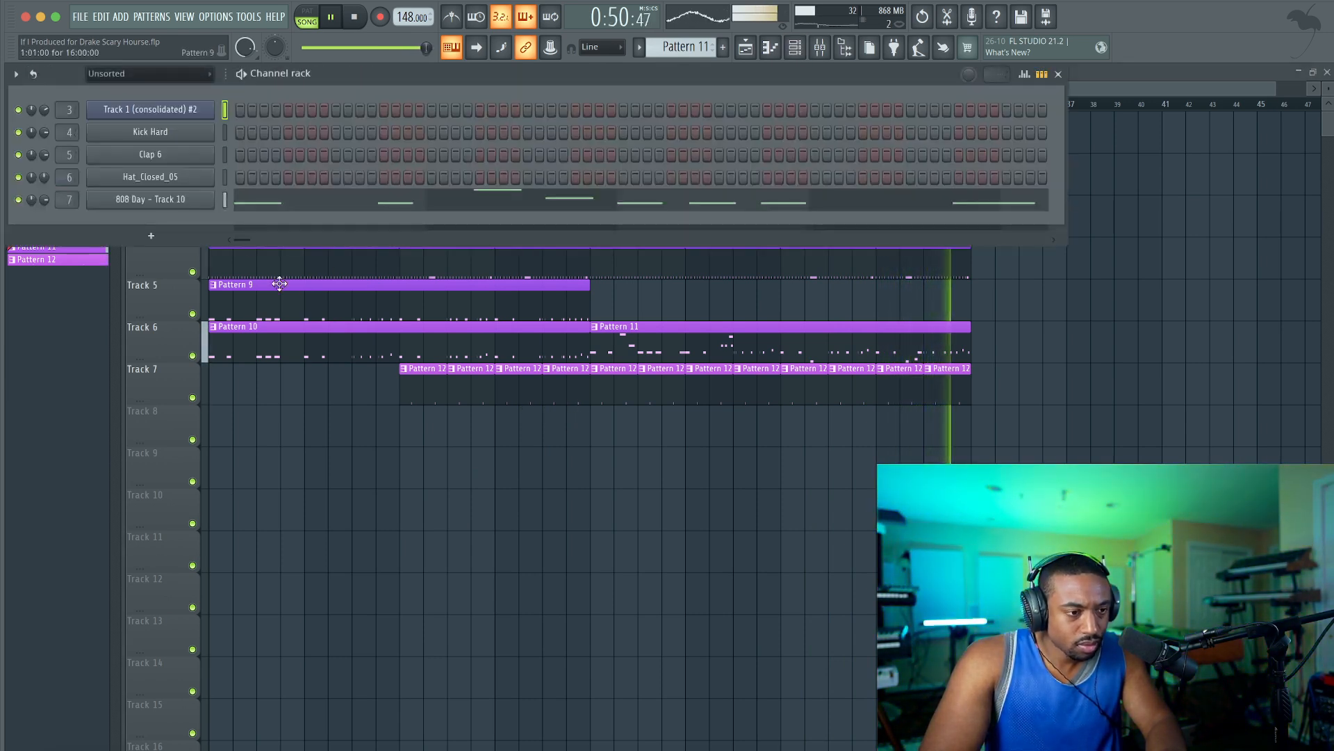
key(F6)
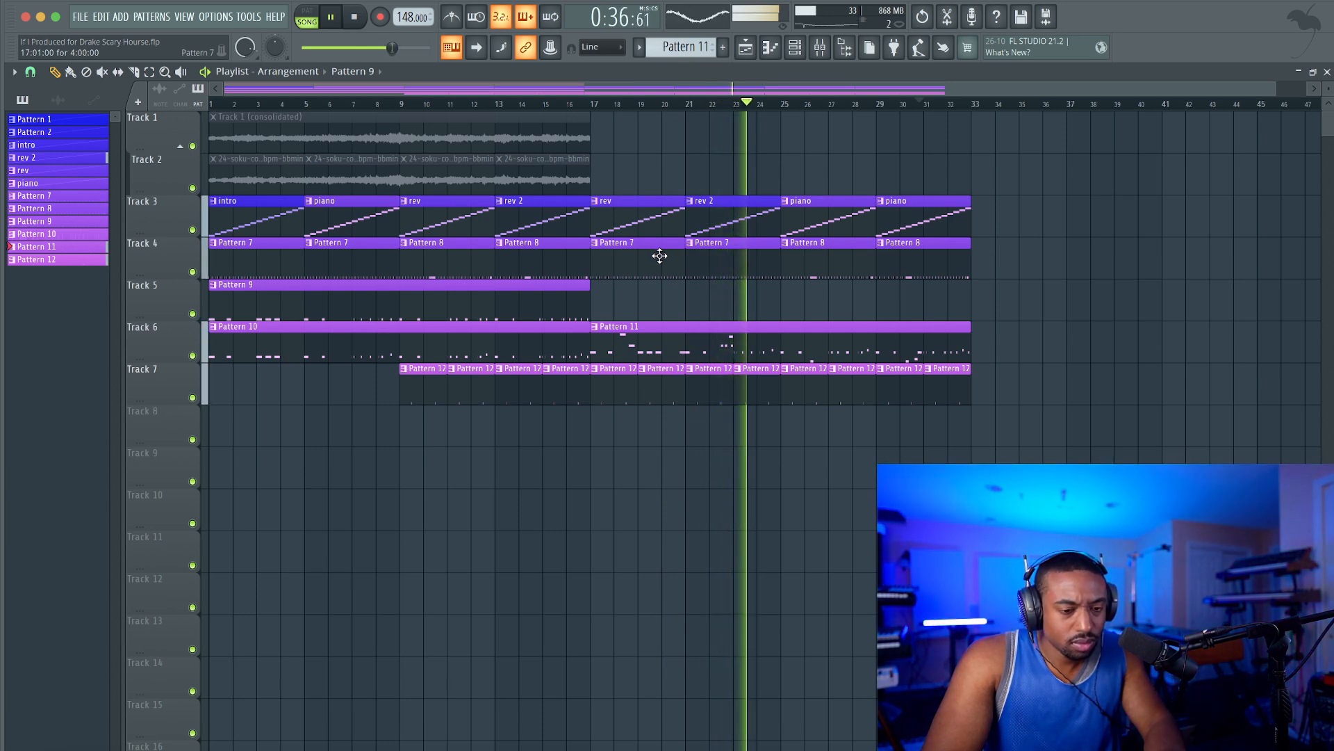
key(ctrl+s)
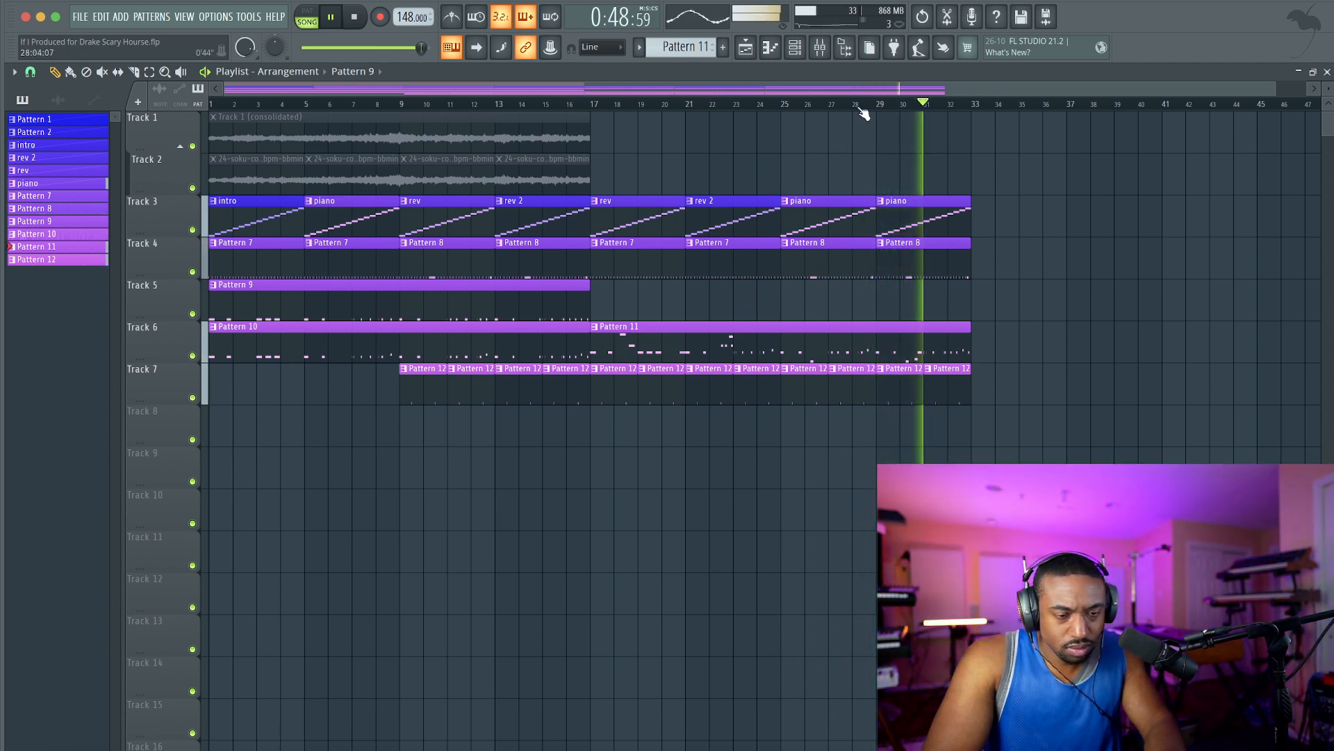
click(820, 46)
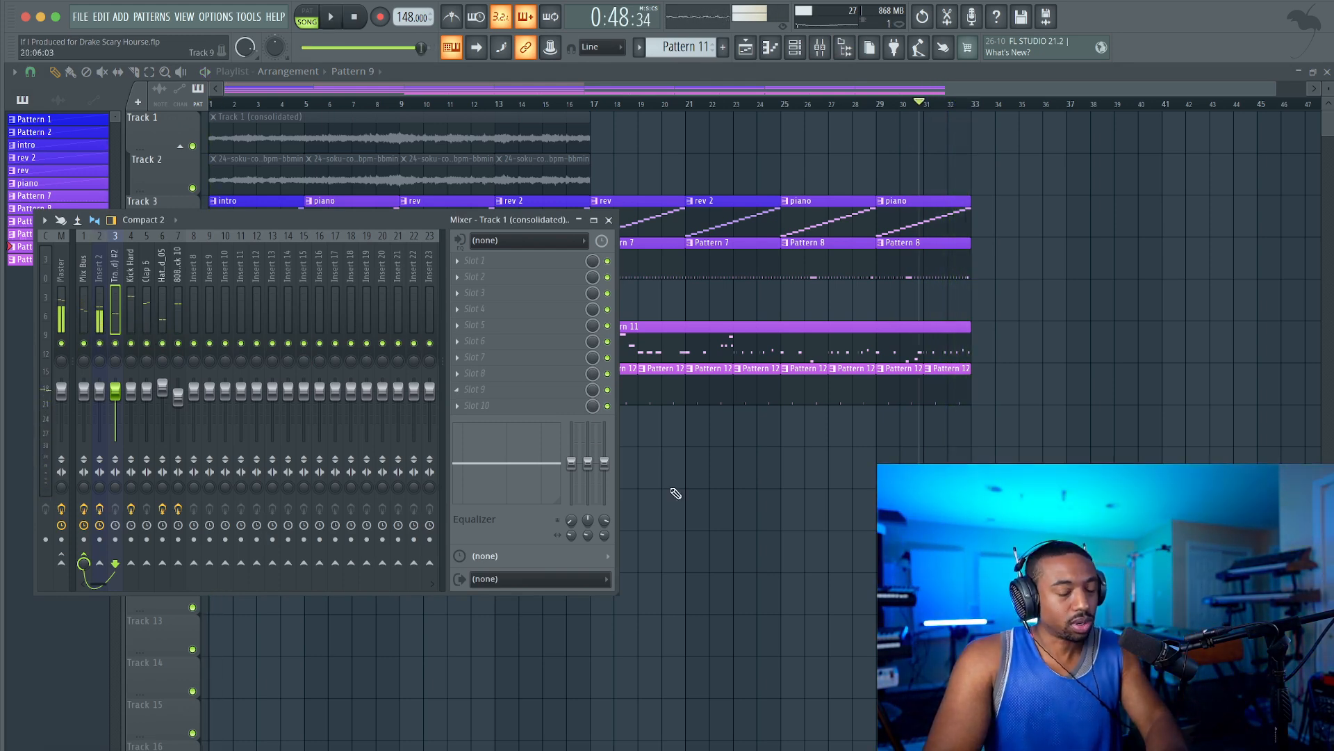
key(F9)
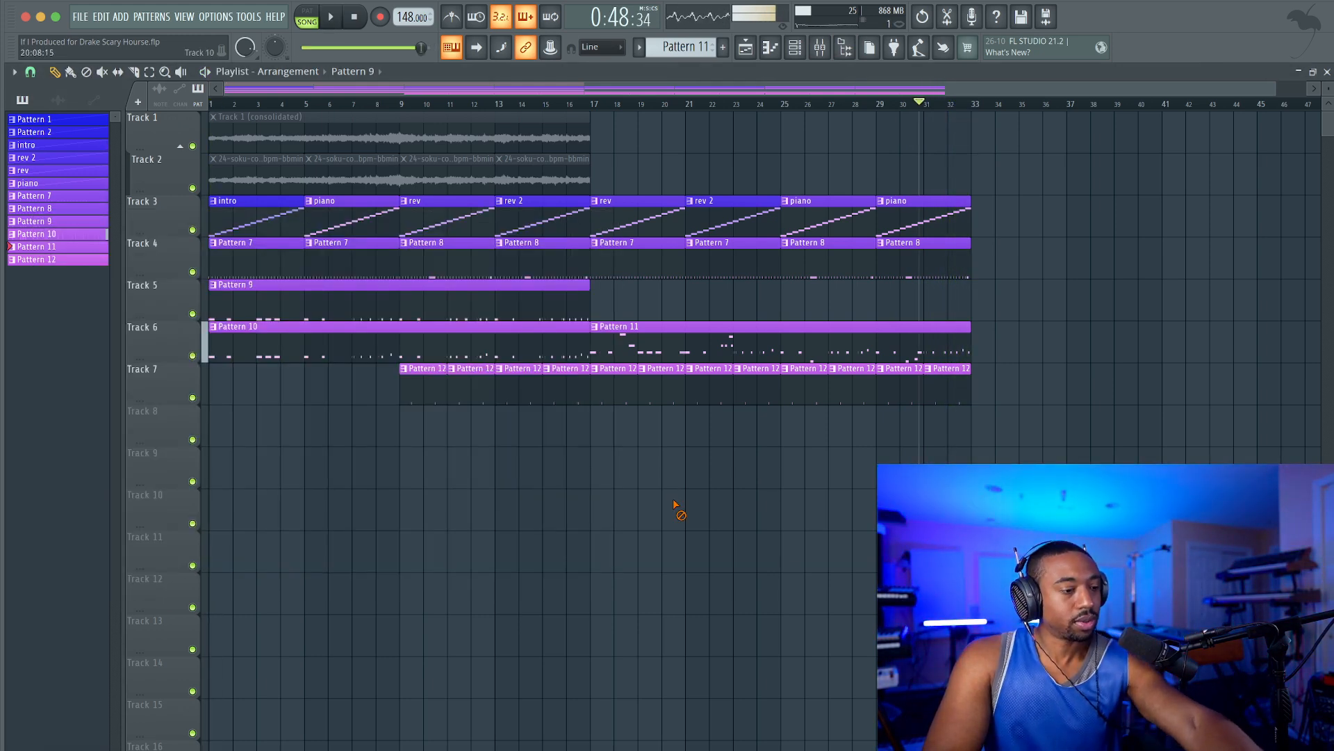